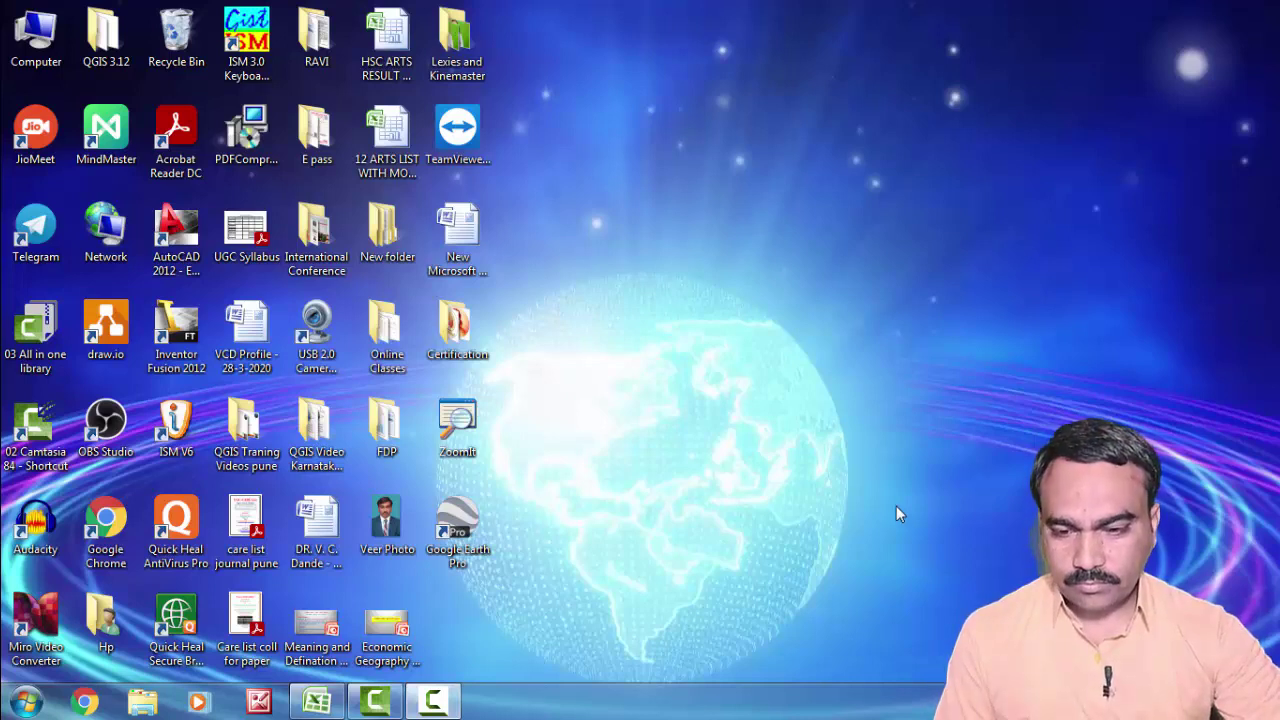
Step: Launch Google Chrome from the Windows taskbar
left_click(83, 703)
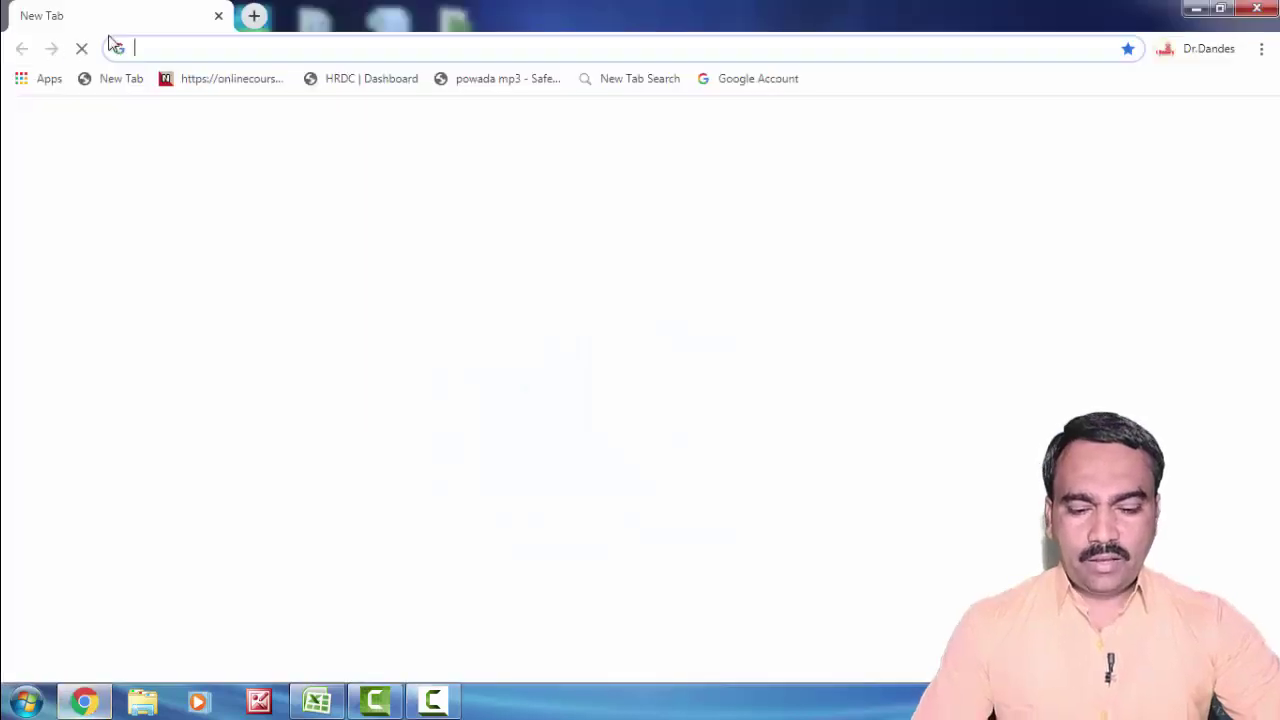
Step: Go to canva.com from Chrome's address bar, correcting the mistyped address along the way
left_click(206, 51)
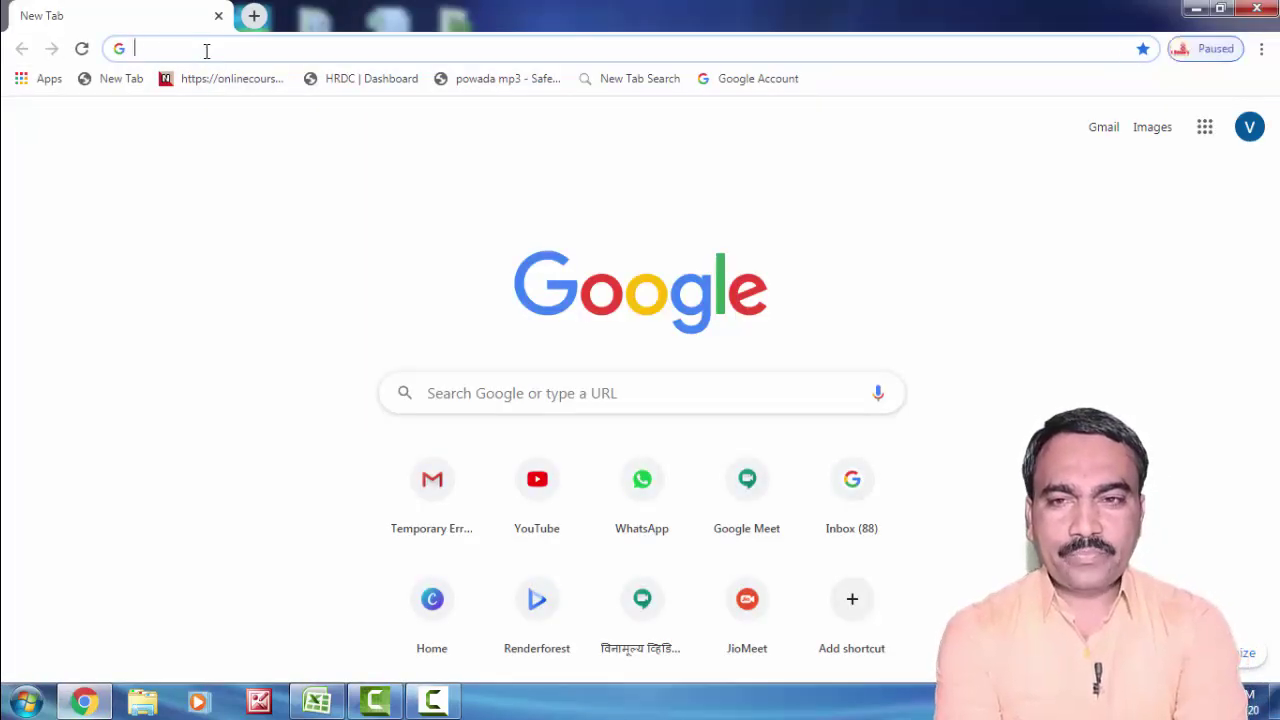
type("g")
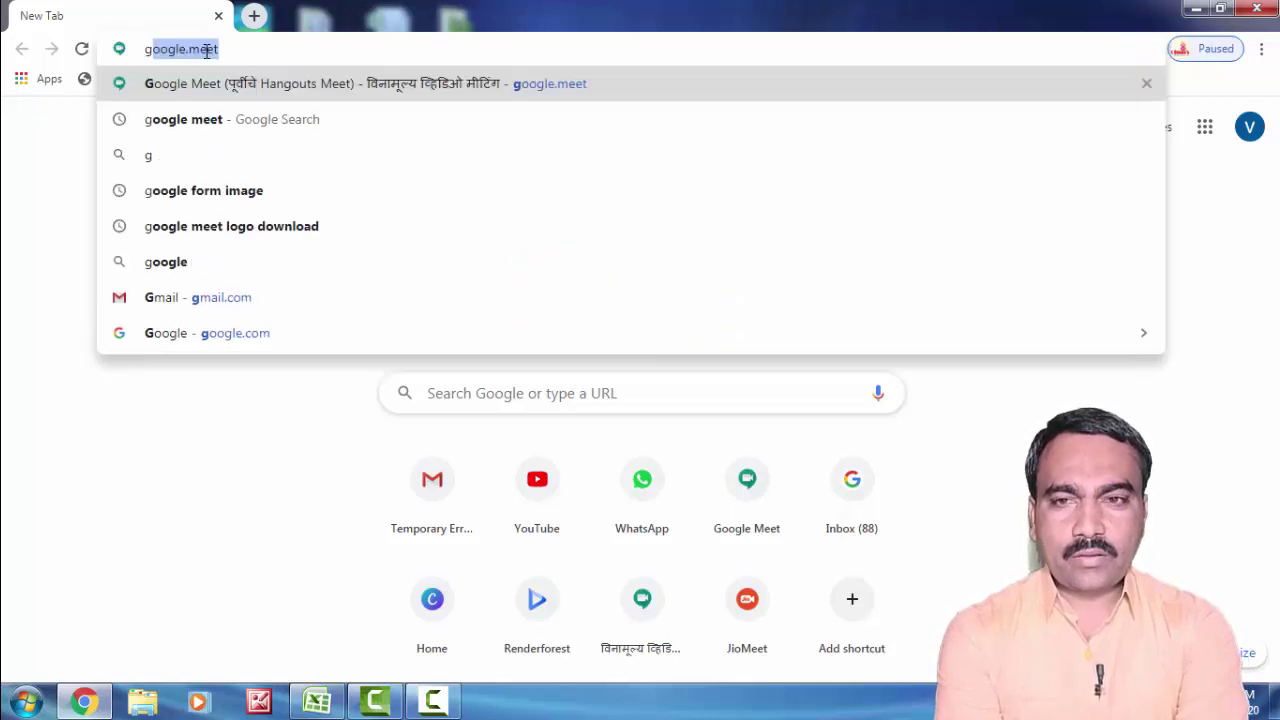
key("Delete")
type("ce")
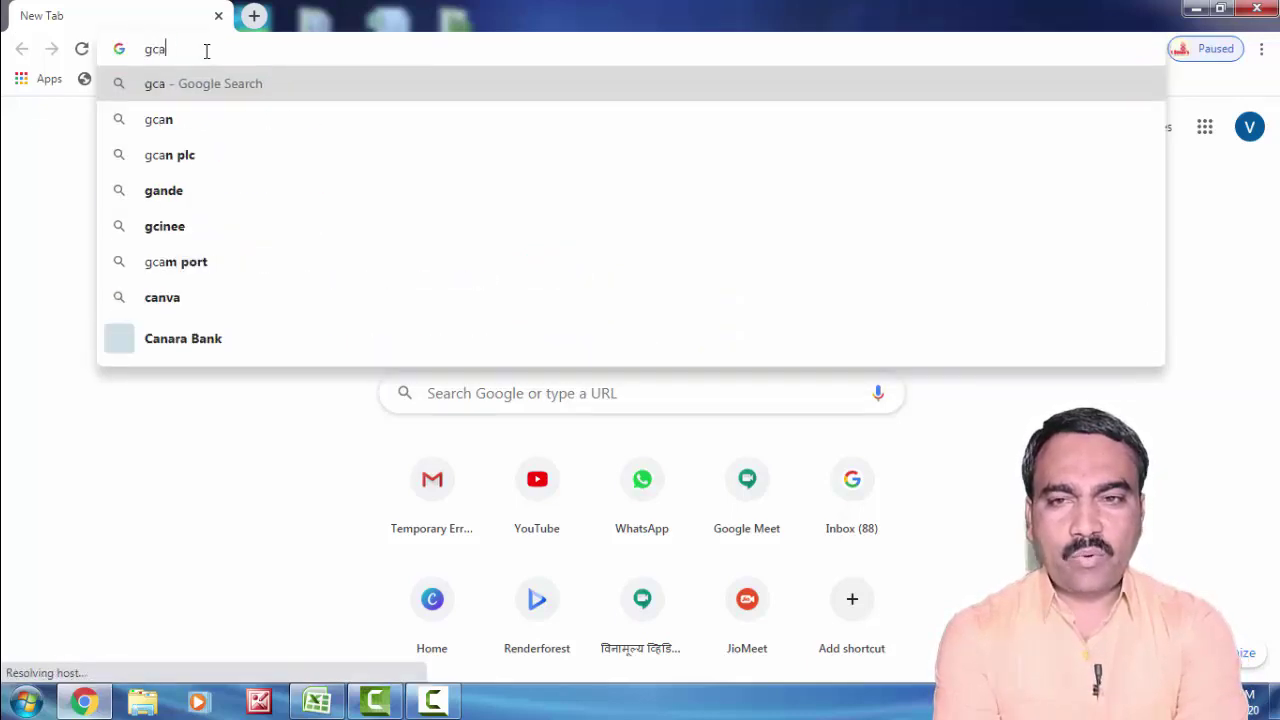
key("BackSpace")
key("BackSpace")
key("BackSpace")
type("ca")
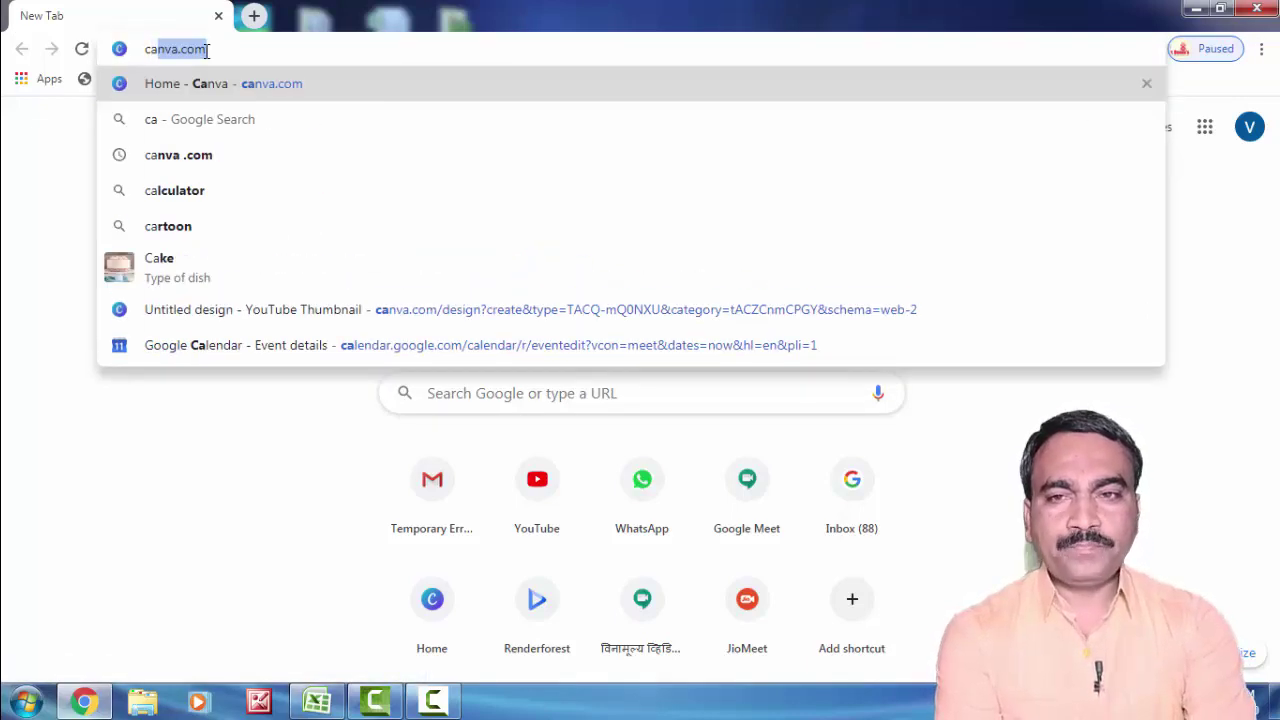
key("Return")
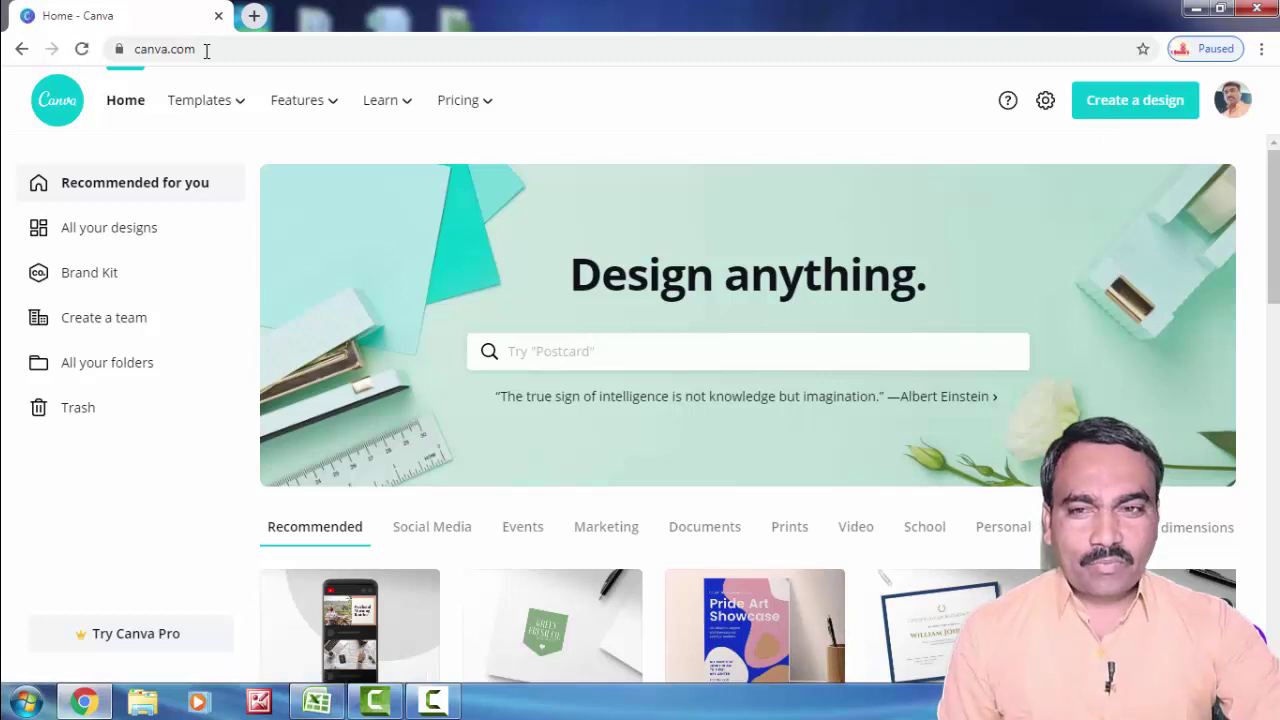
mouse_move(300, 100)
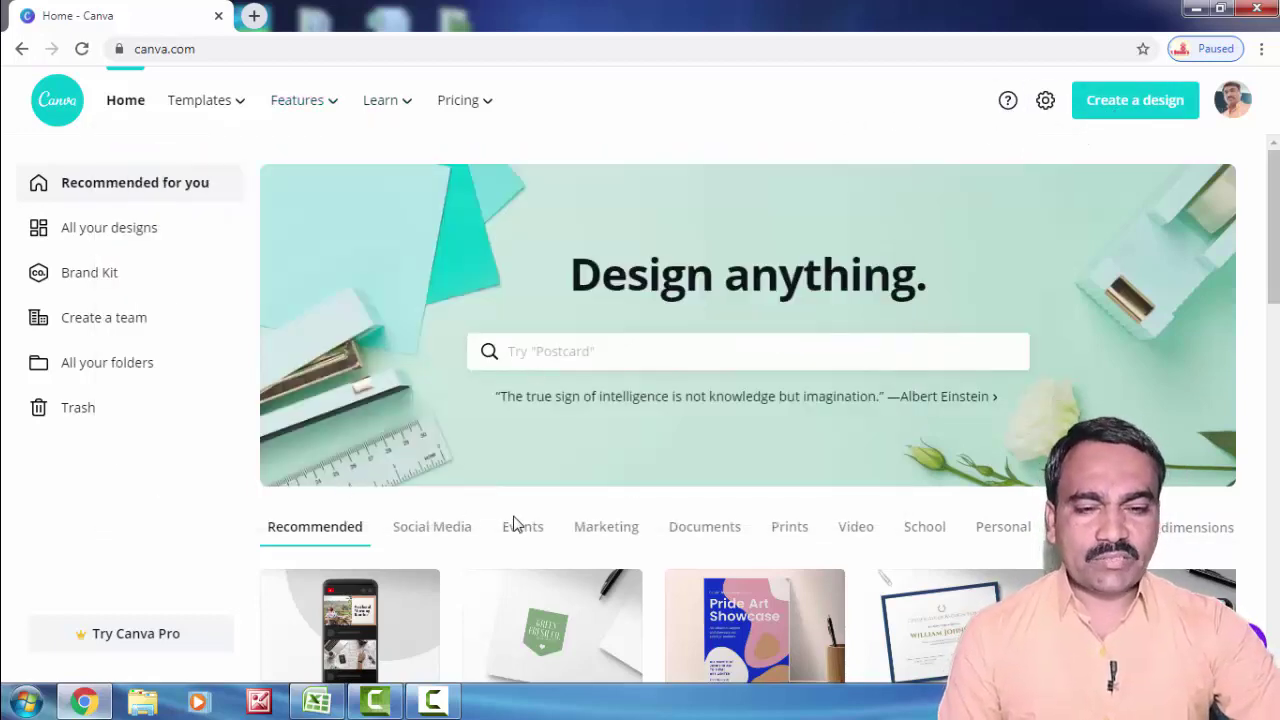
scroll(634, 494, "down", 2)
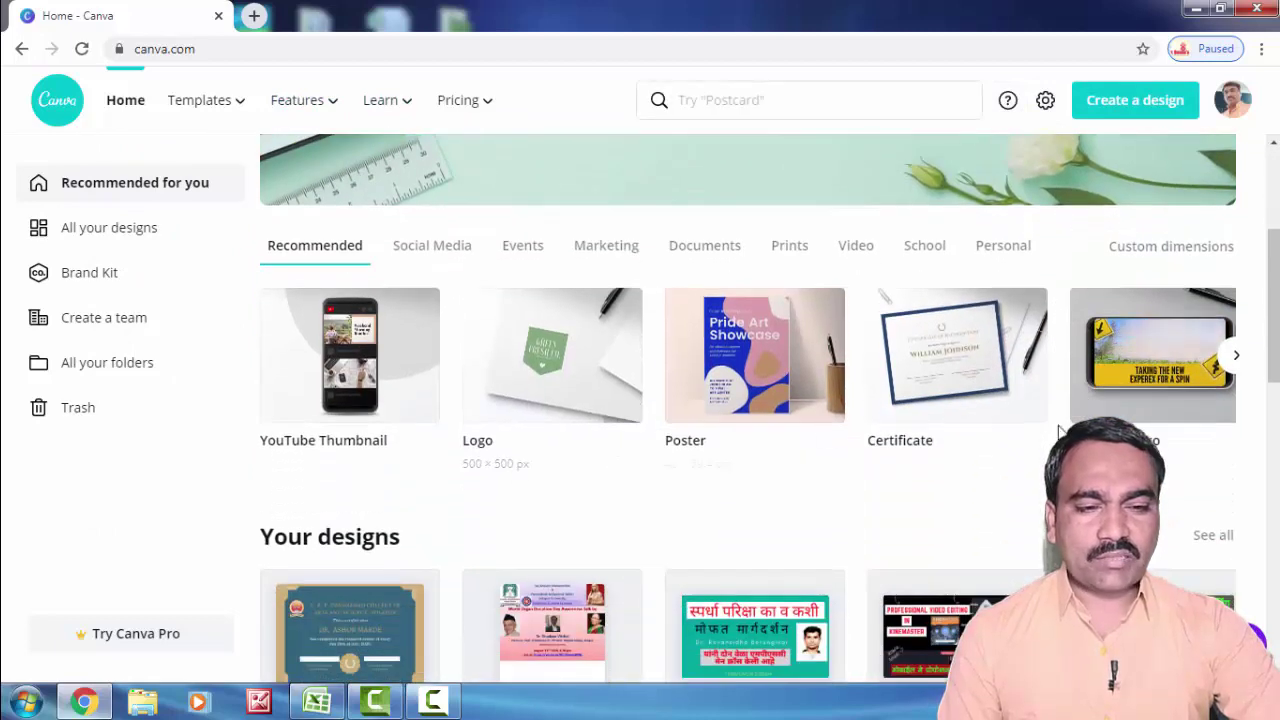
scroll(1028, 457, "down", 3)
scroll(905, 456, "down", 2)
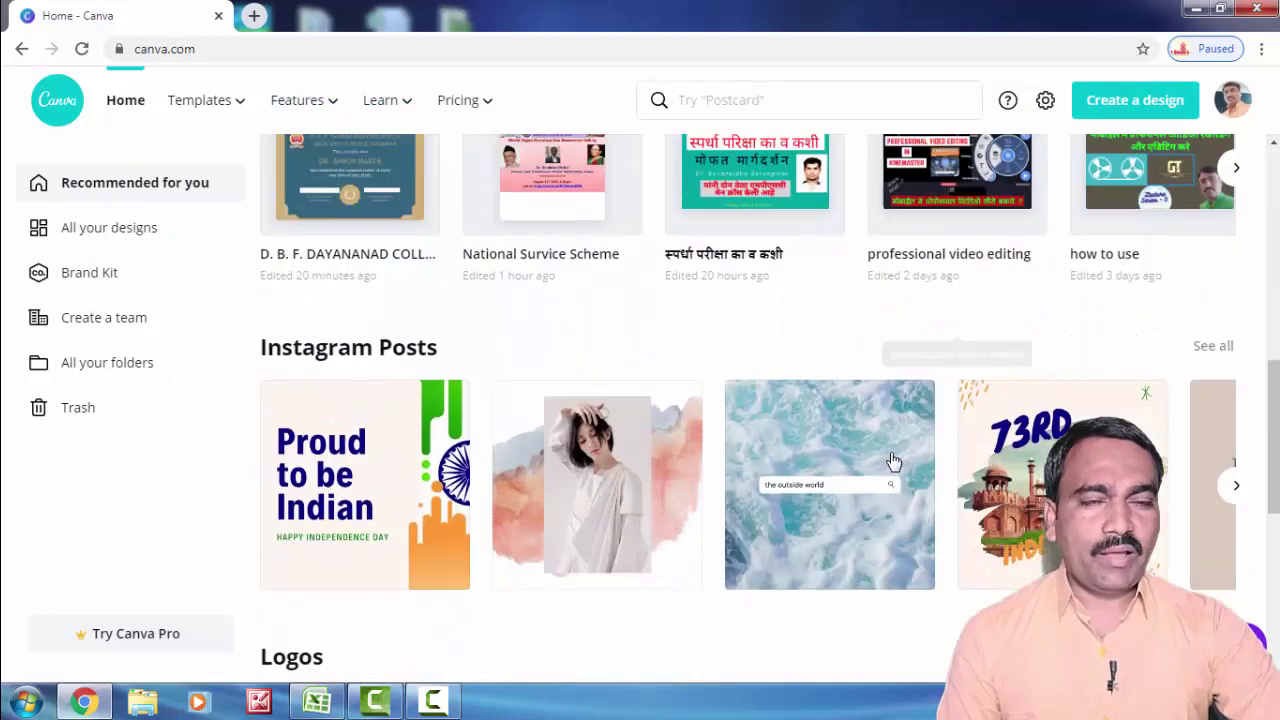
scroll(891, 457, "up", 8)
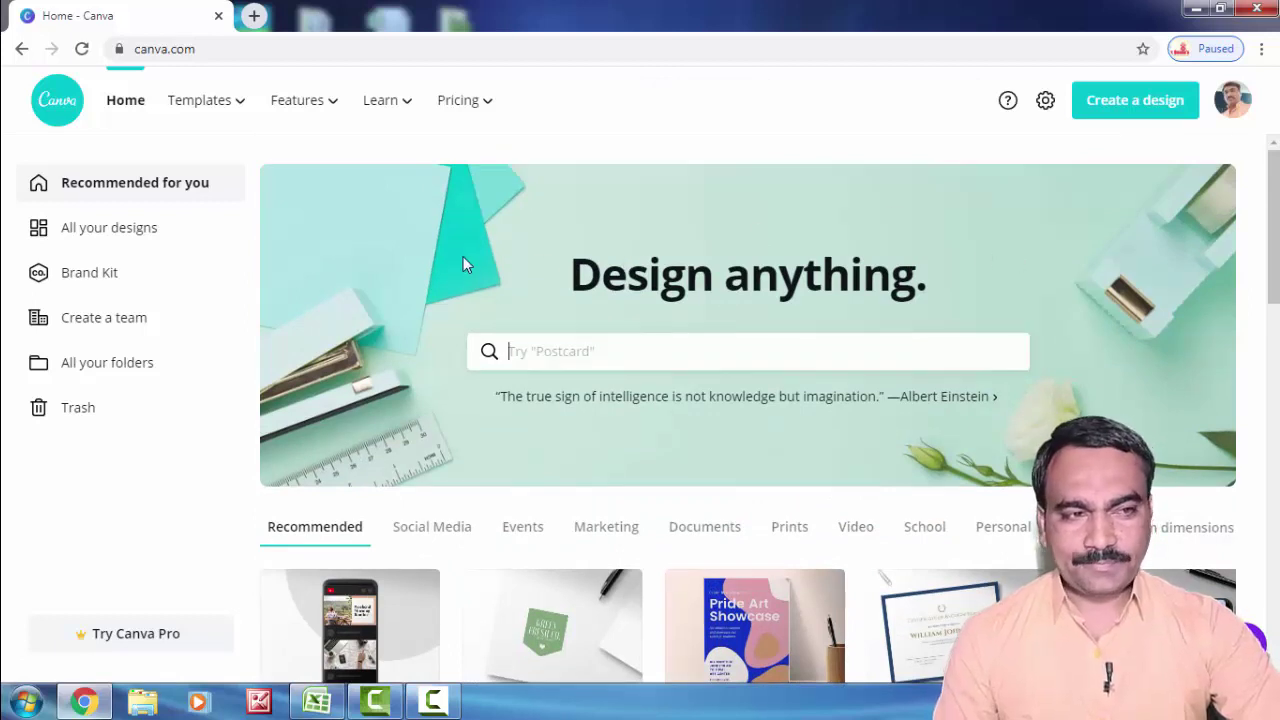
Step: Start a new Certificate design from the Create a design size list
left_click(1140, 110)
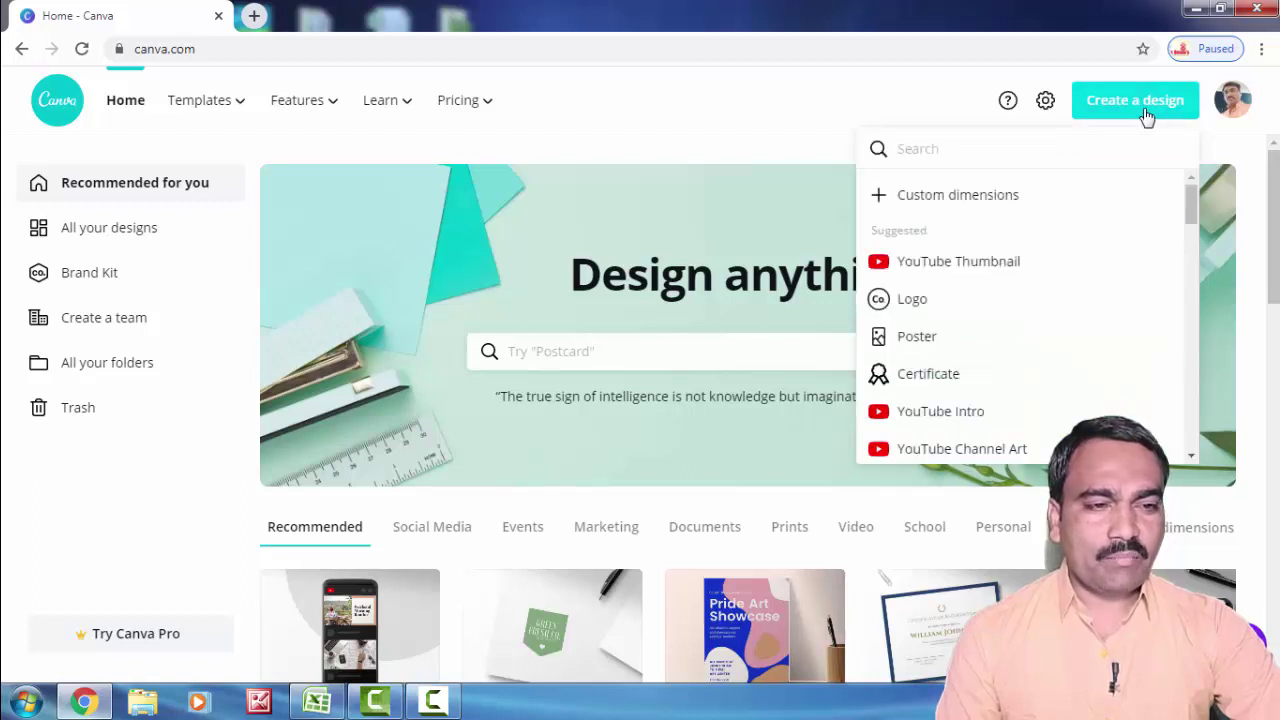
scroll(956, 298, "down", 15)
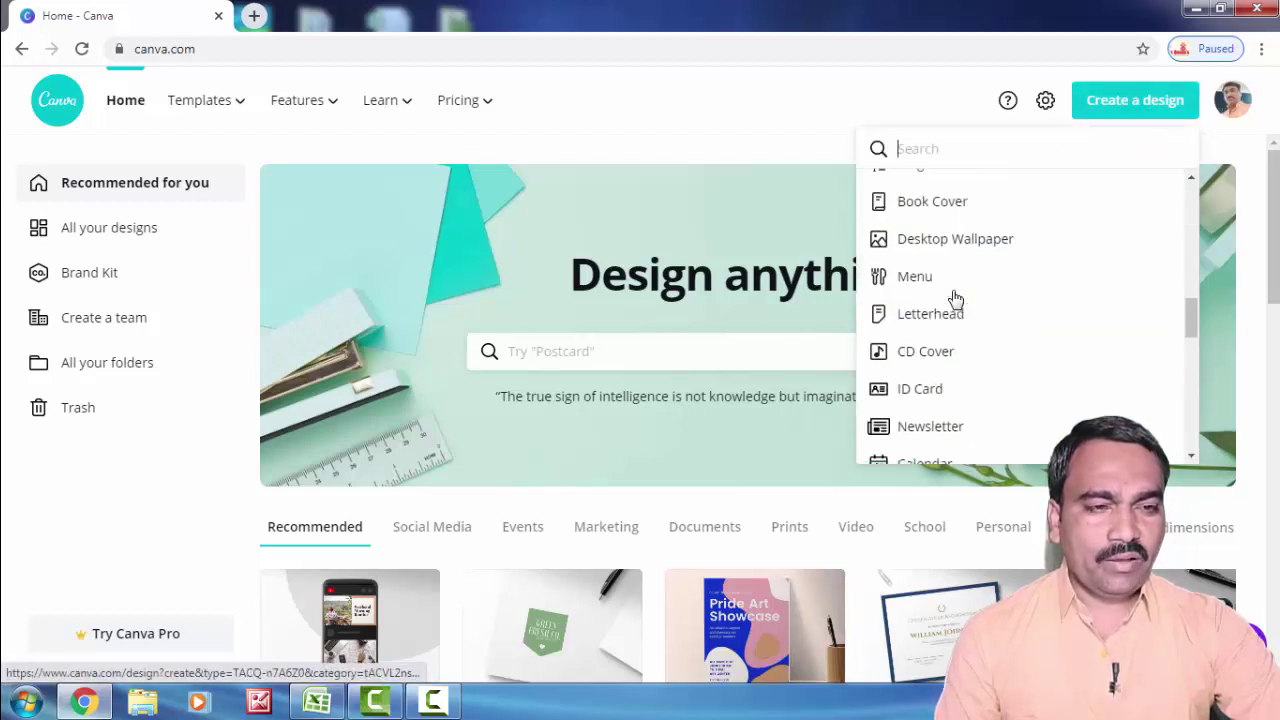
scroll(956, 298, "up", 7)
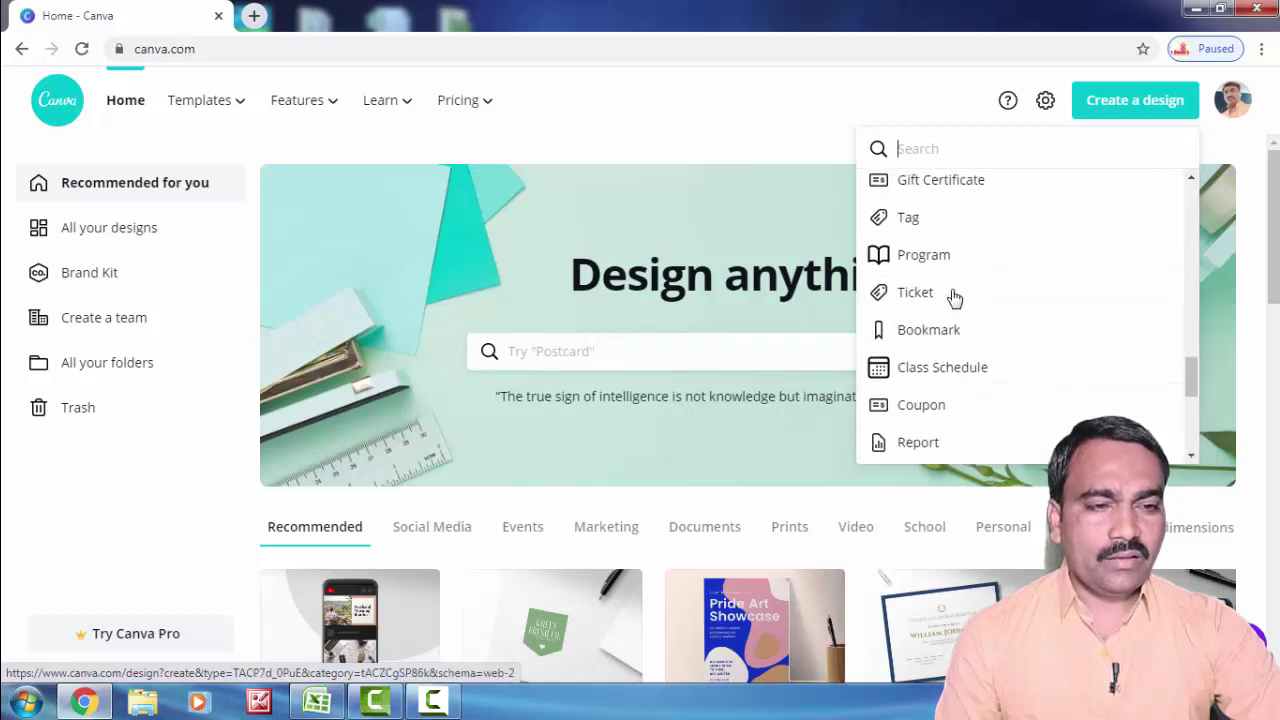
scroll(950, 298, "up", 5)
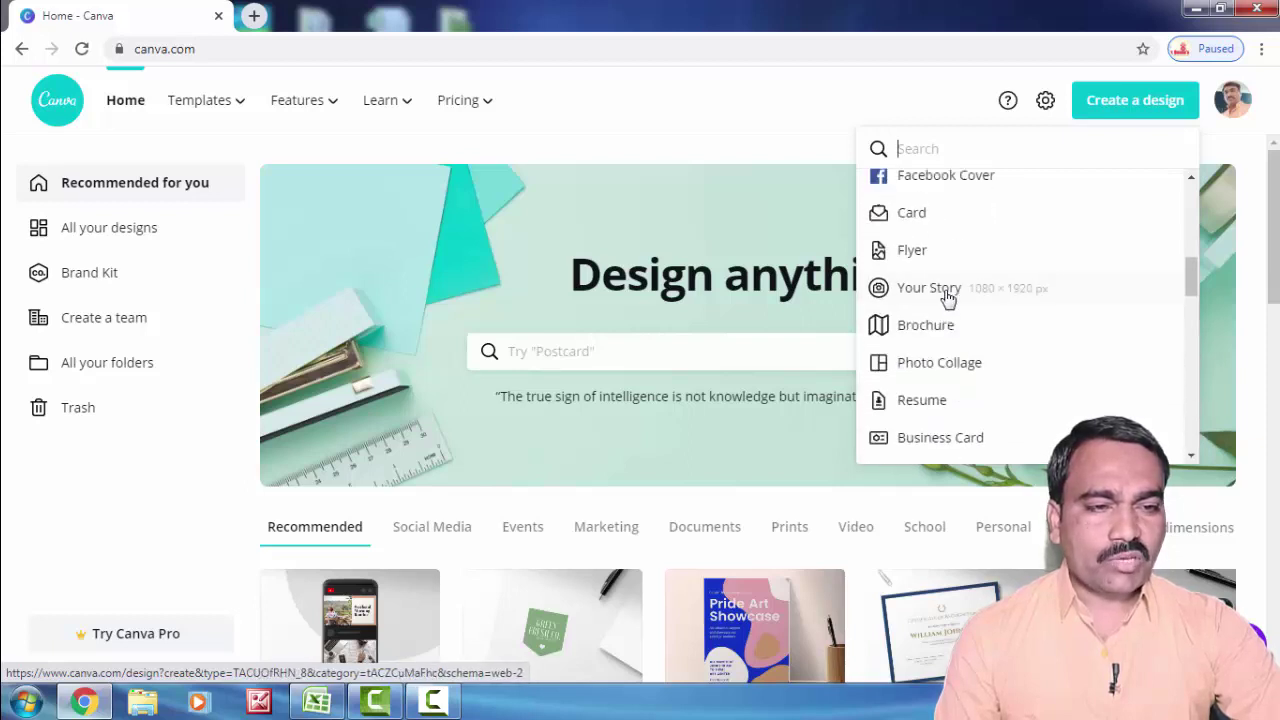
scroll(966, 330, "down", 3)
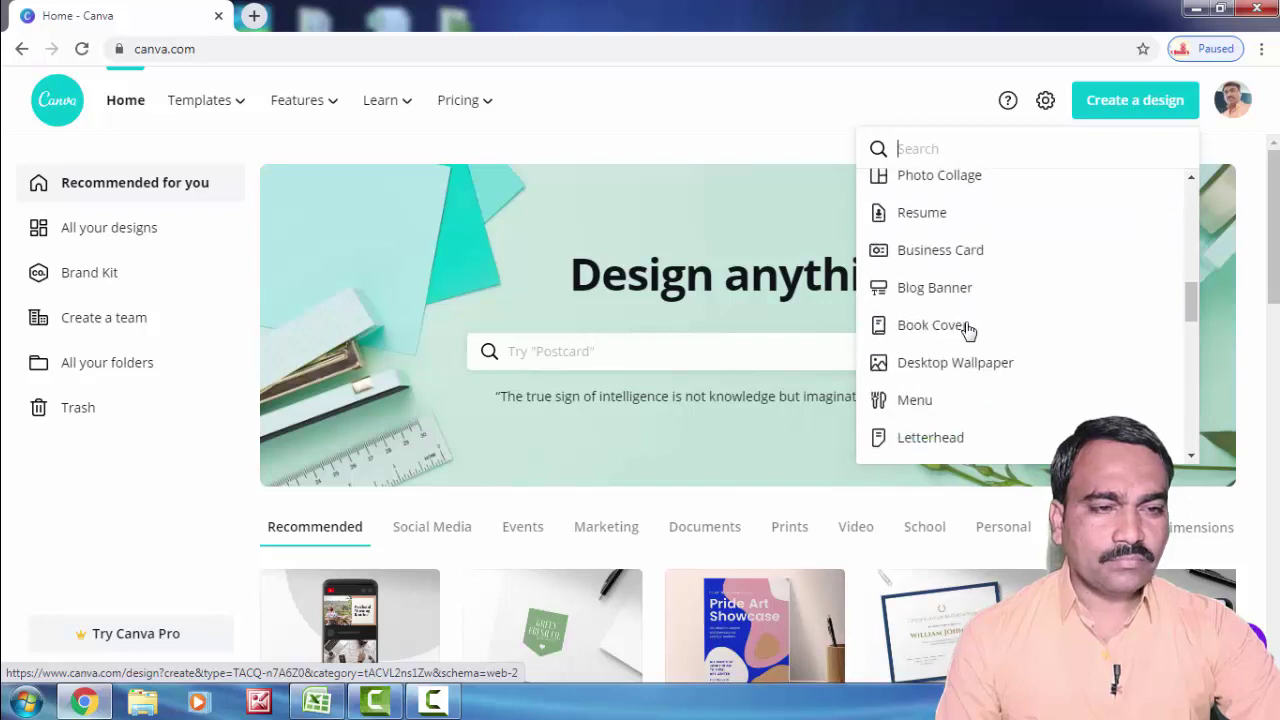
scroll(960, 328, "up", 6)
scroll(920, 320, "up", 2)
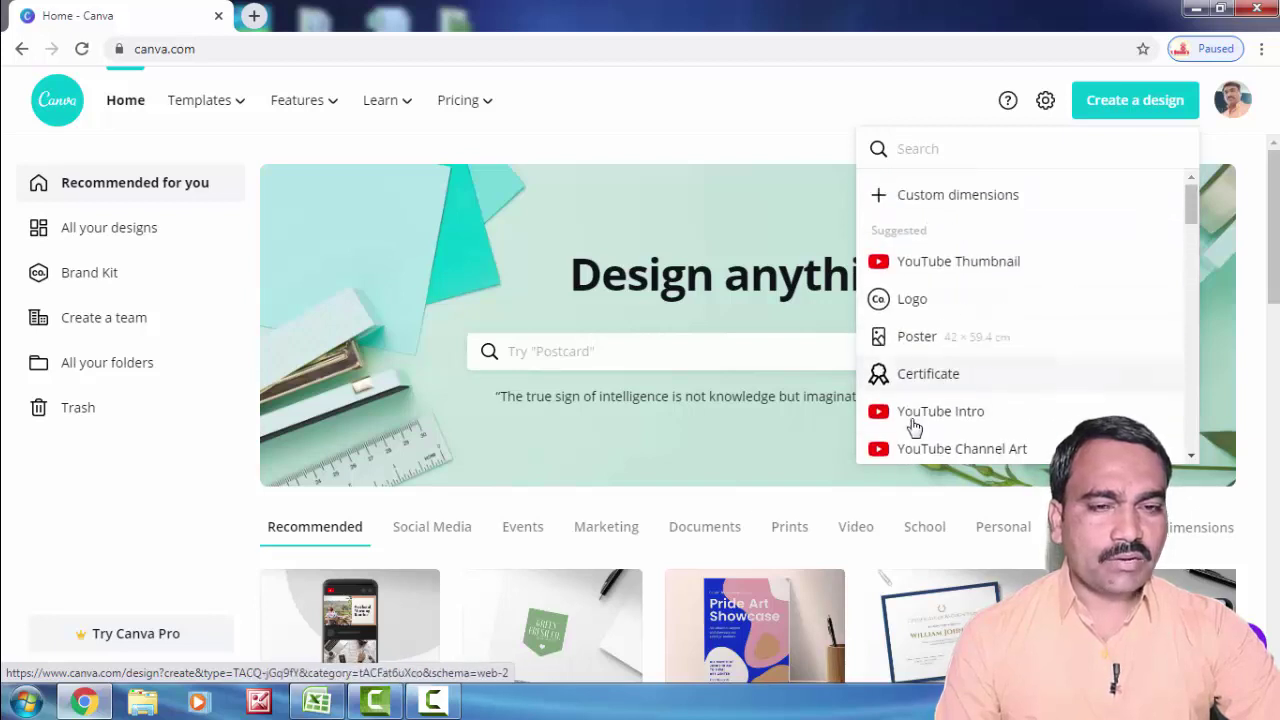
left_click(928, 376)
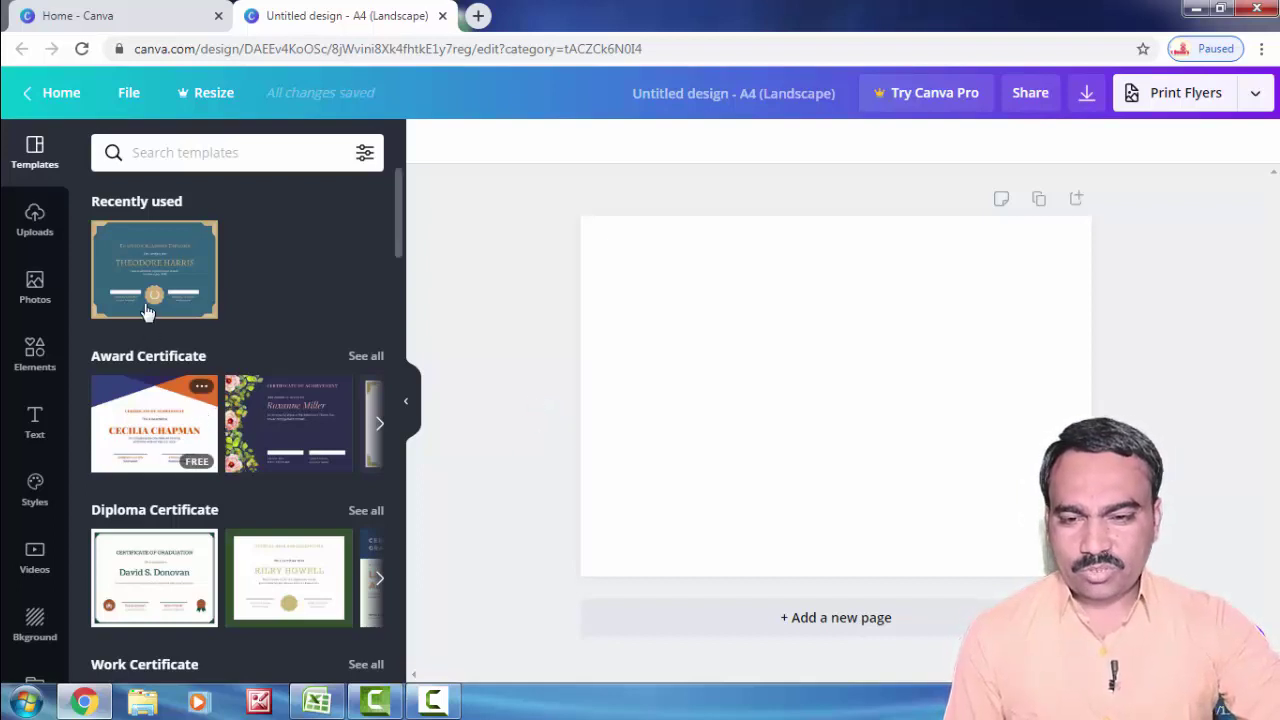
scroll(210, 497, "down", 8)
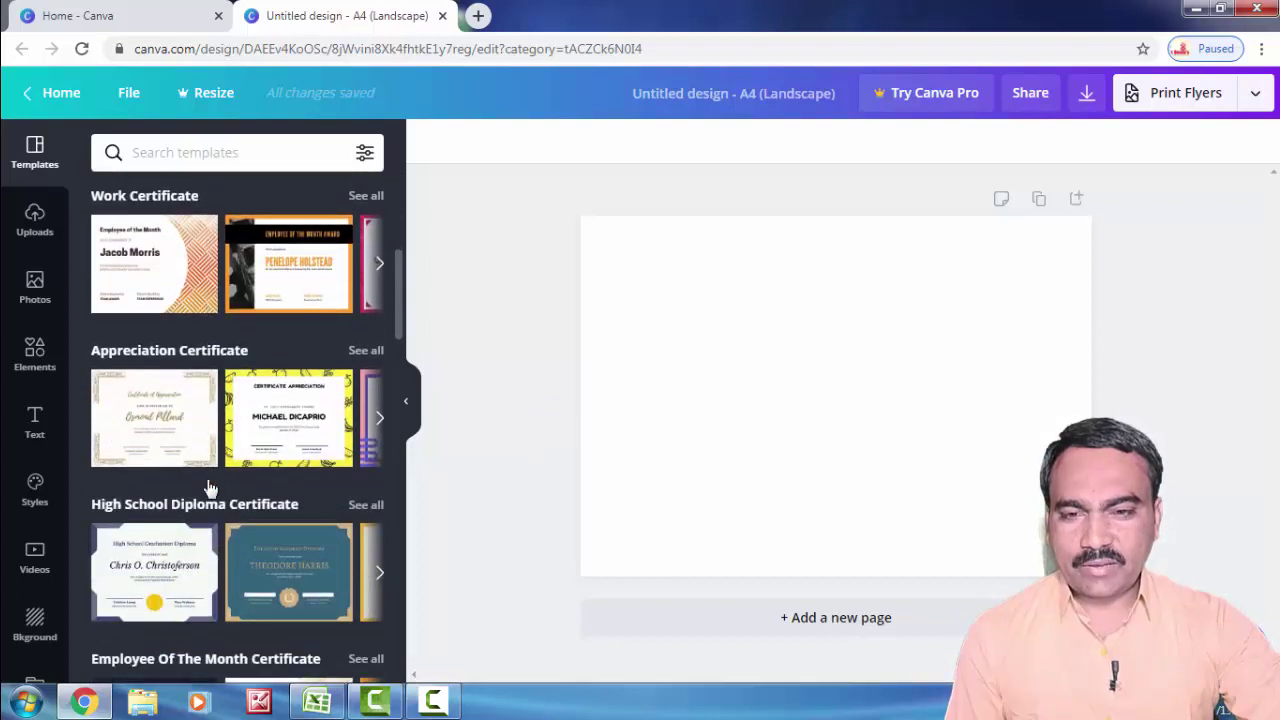
scroll(207, 479, "up", 1)
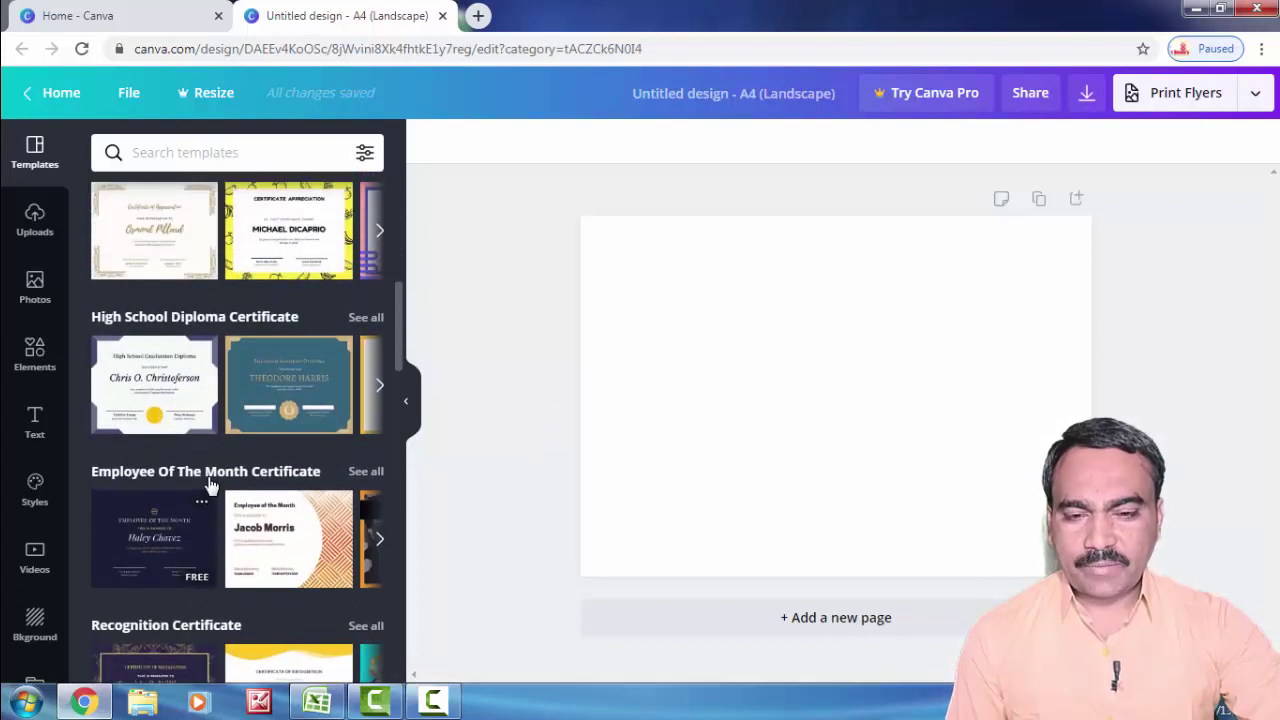
scroll(209, 483, "down", 1)
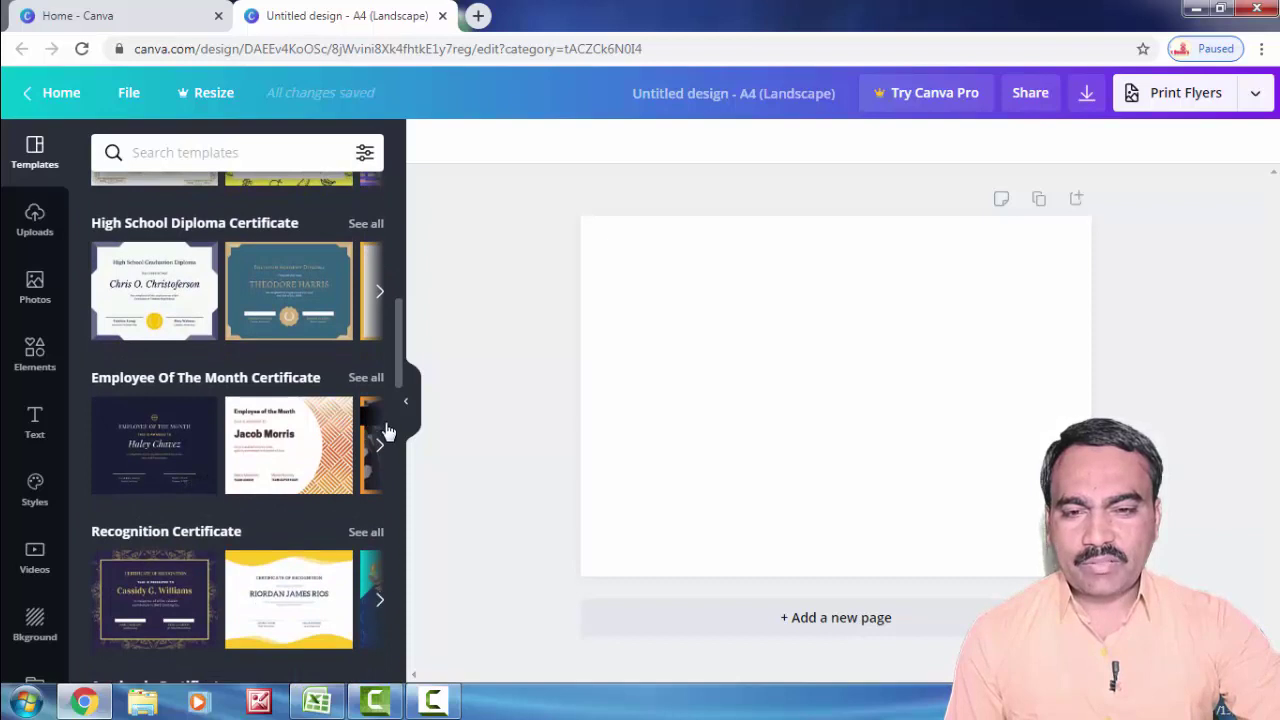
left_click(379, 293)
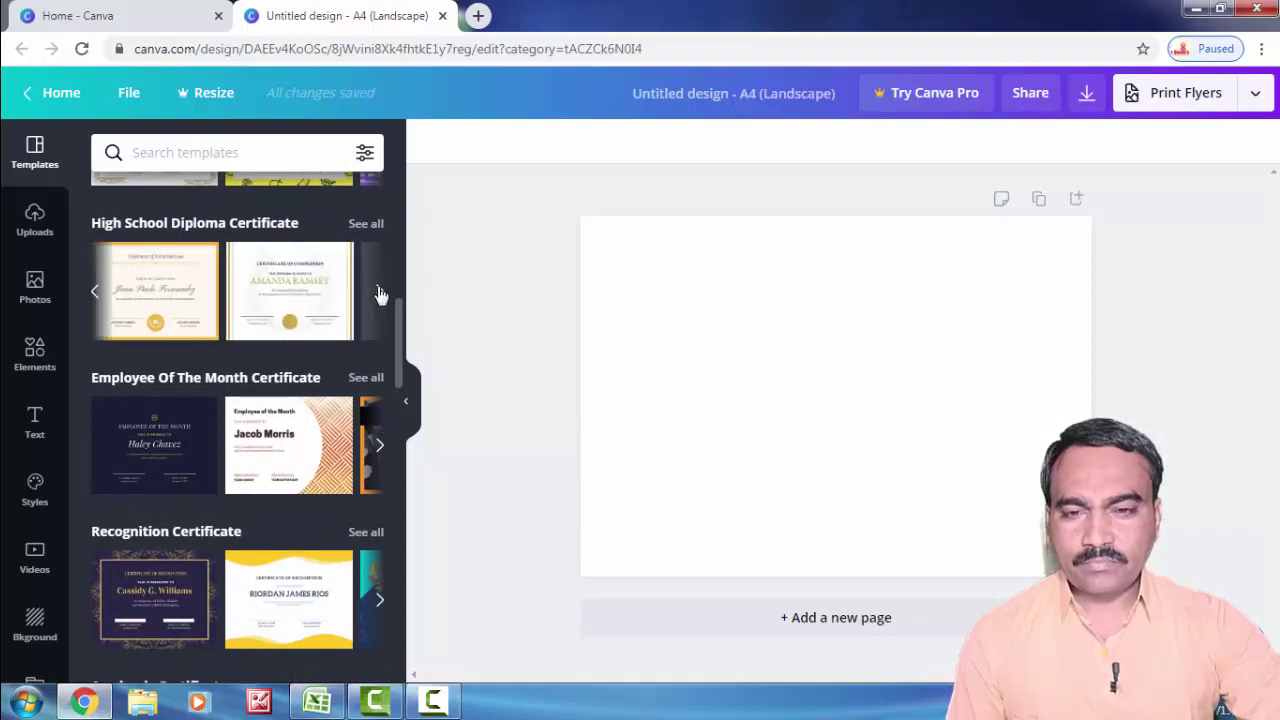
left_click(379, 293)
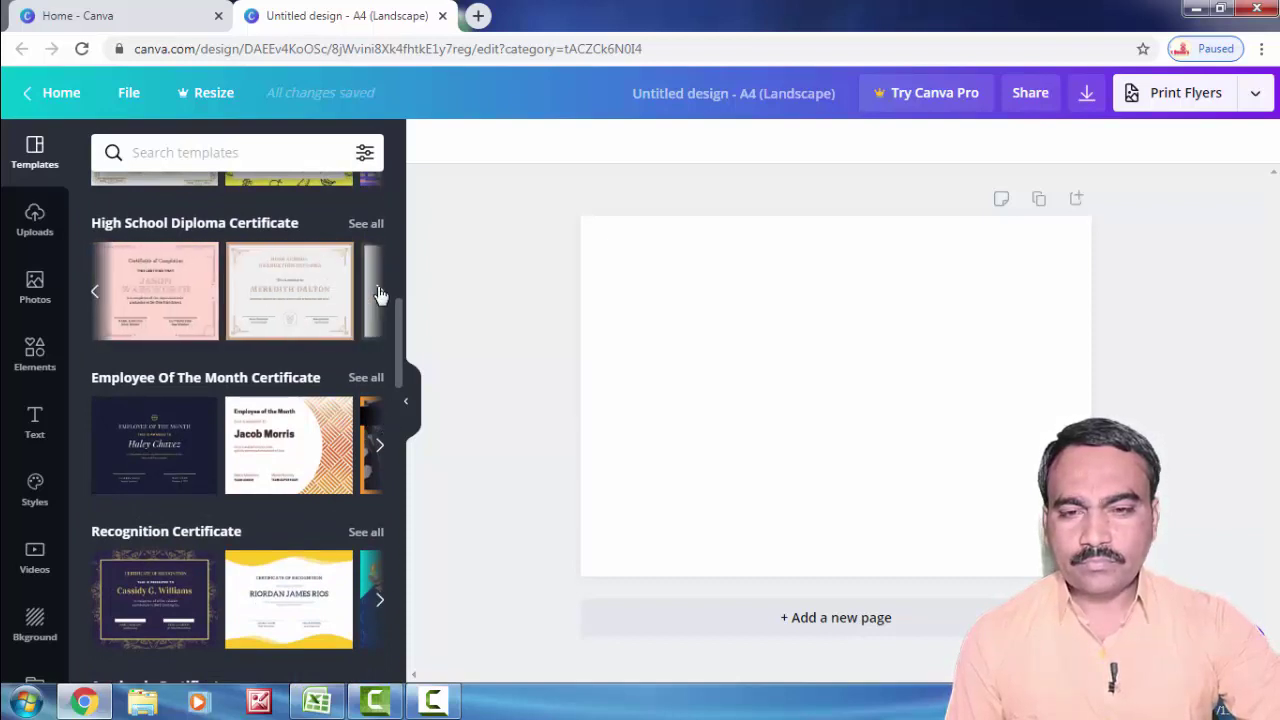
left_click(379, 293)
left_click(379, 293)
left_click(379, 293)
left_click(379, 293)
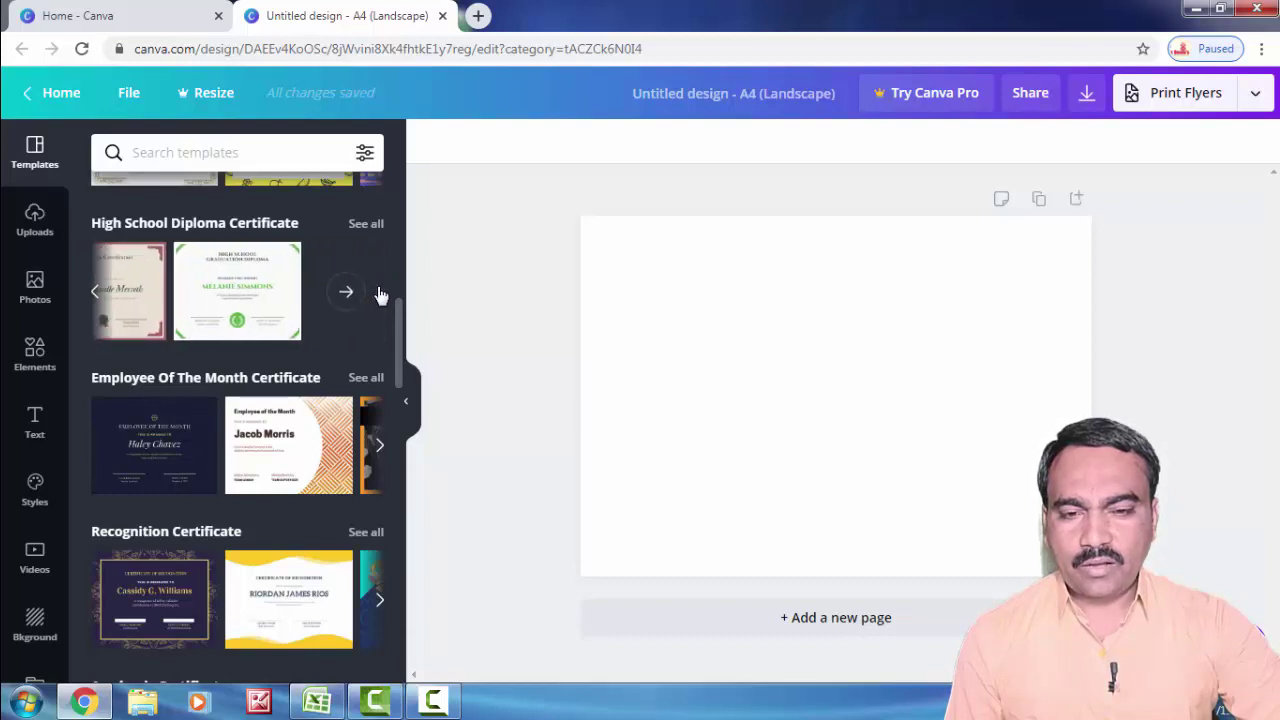
left_click(379, 447)
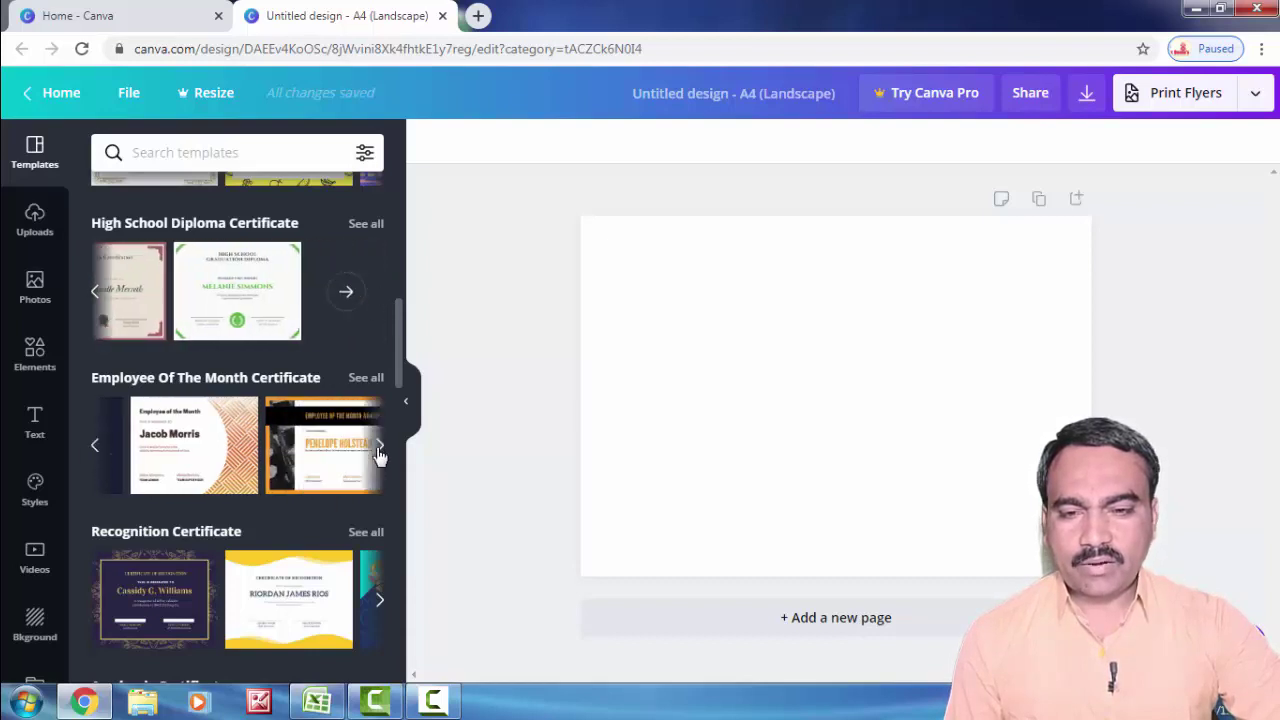
left_click(380, 448)
left_click(380, 450)
left_click(380, 449)
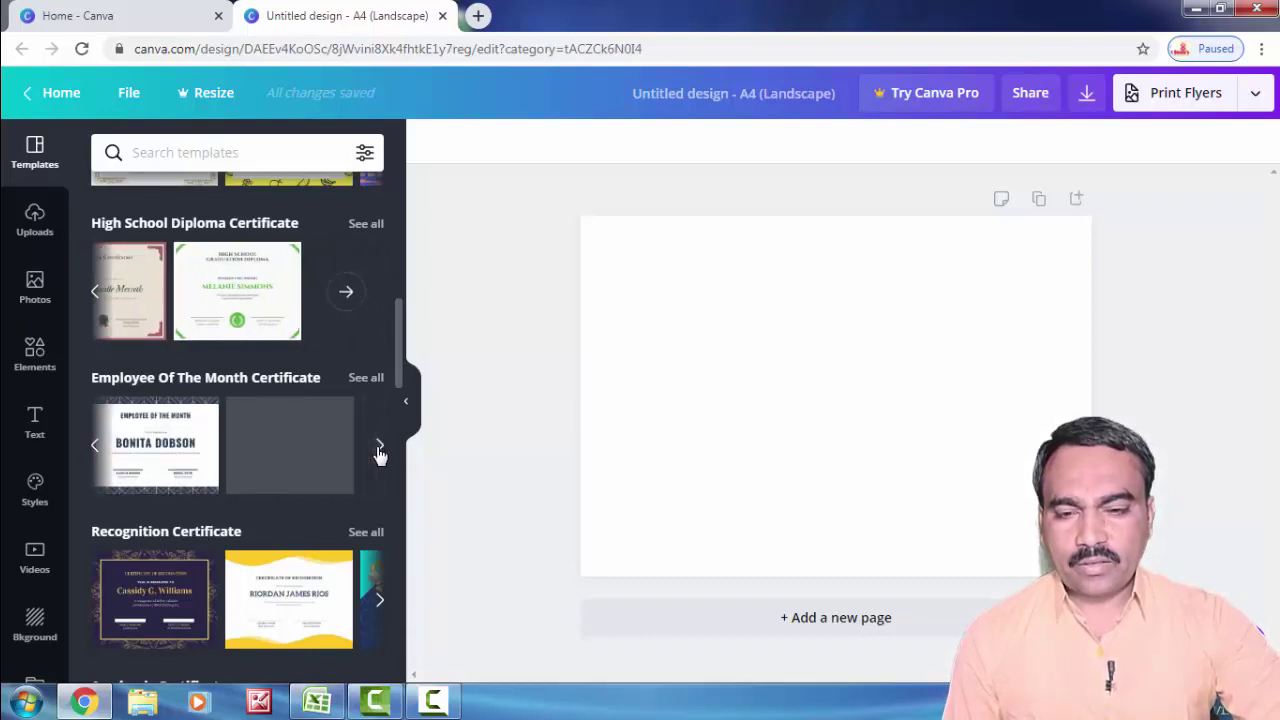
left_click(380, 449)
left_click(372, 598)
left_click(372, 598)
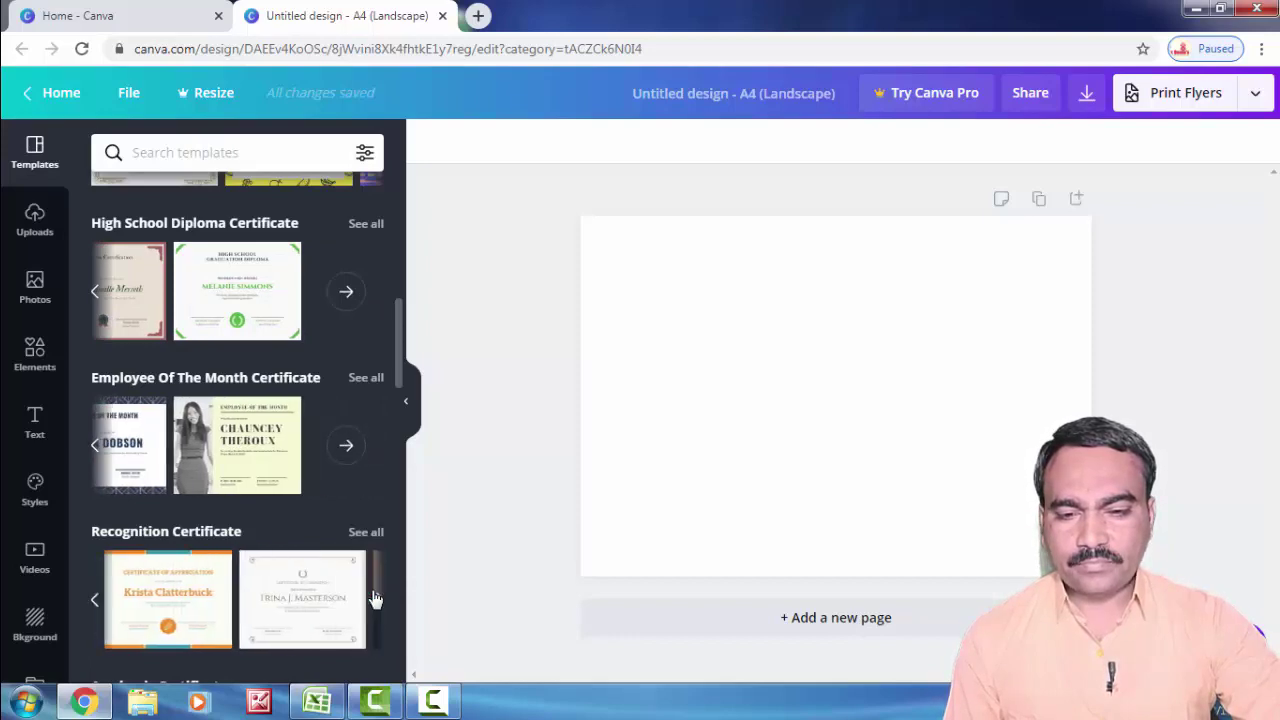
left_click(370, 598)
scroll(396, 342, "down", 9)
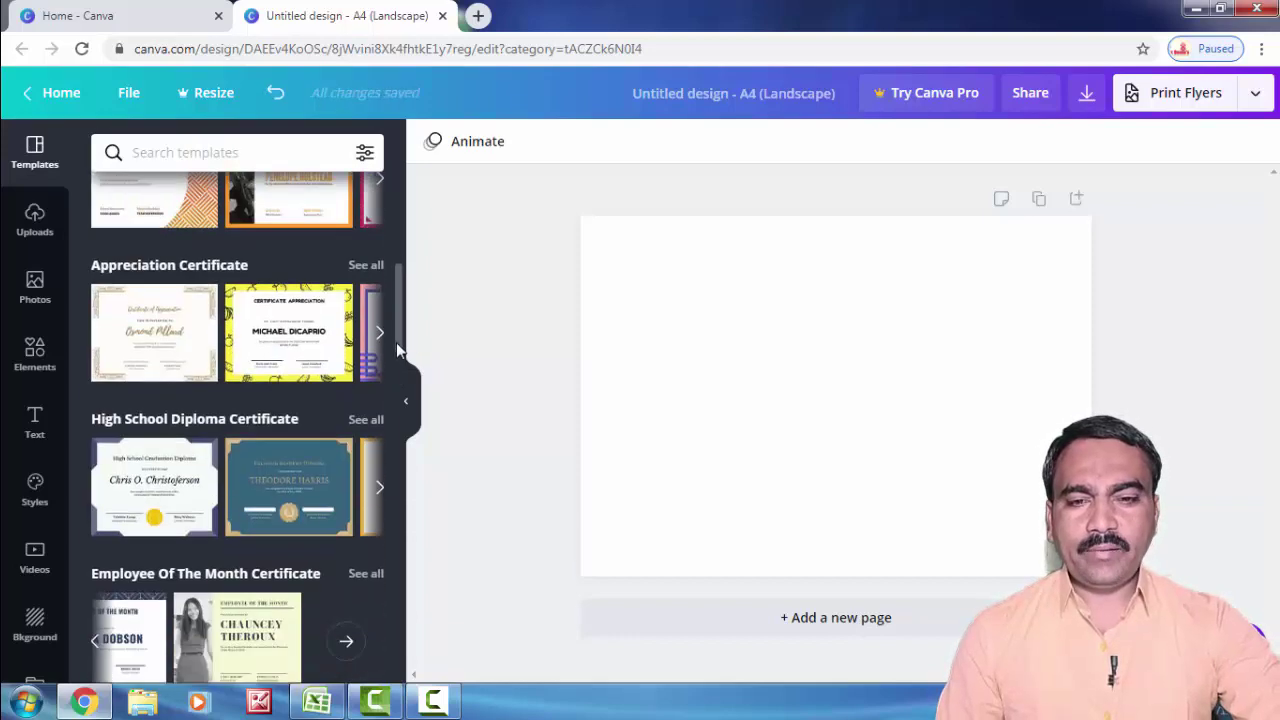
scroll(381, 490, "down", 10)
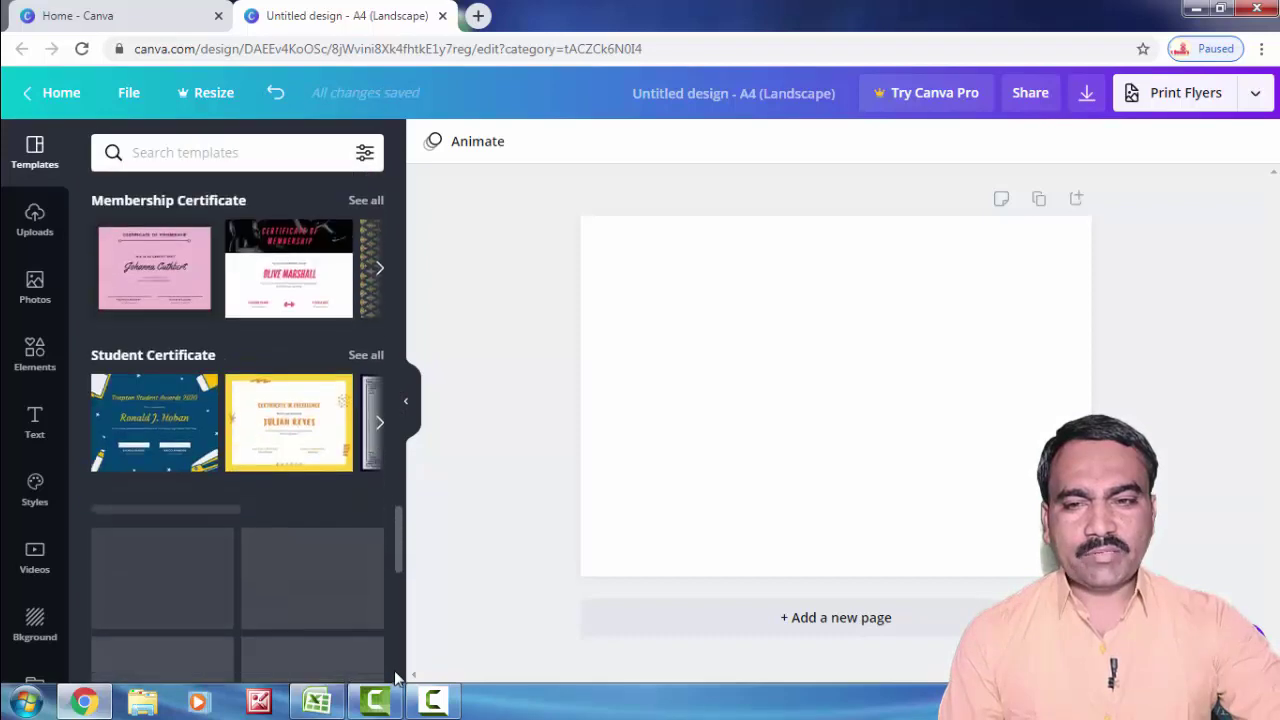
scroll(415, 560, "up", 20)
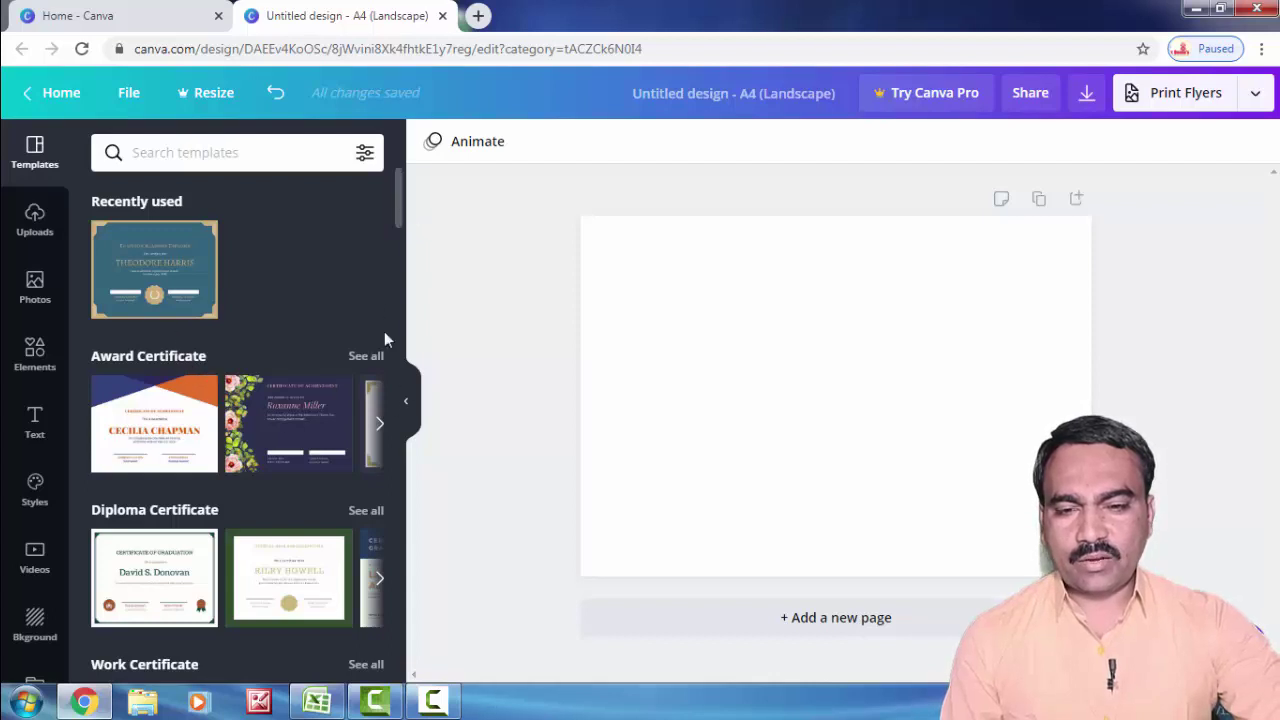
left_click(380, 430)
left_click(380, 430)
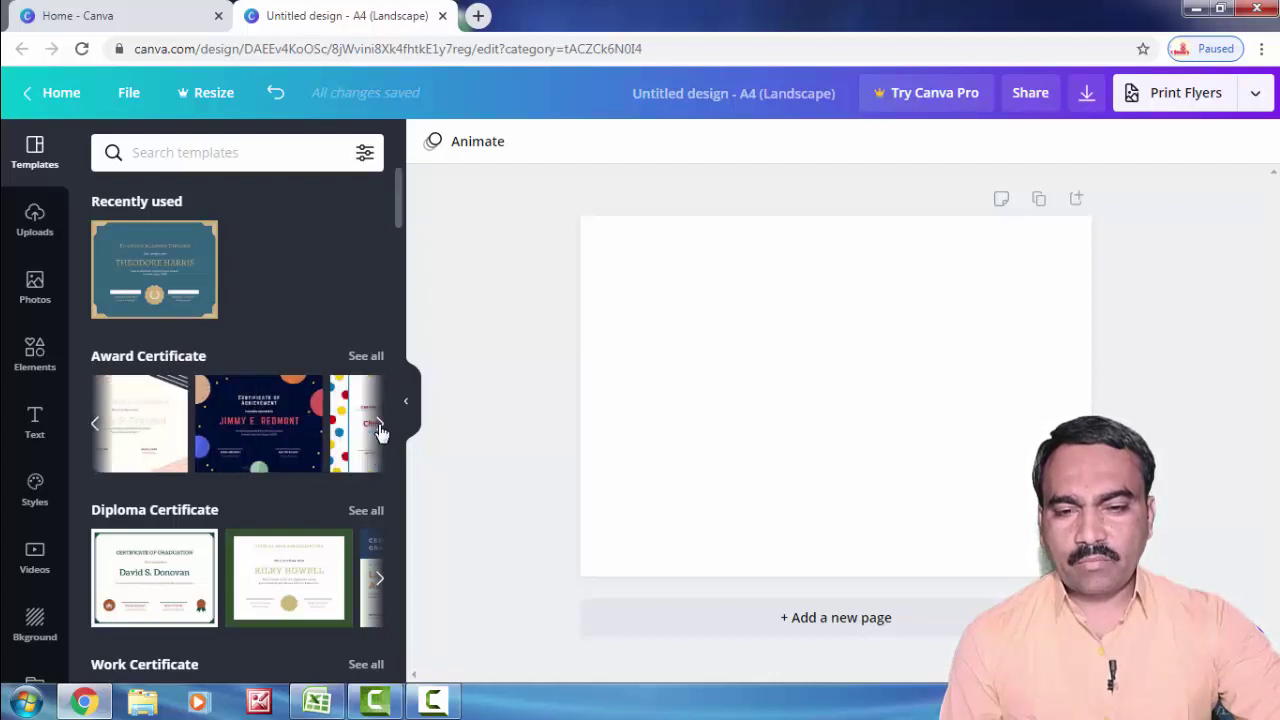
left_click(380, 430)
left_click(380, 430)
left_click(380, 430)
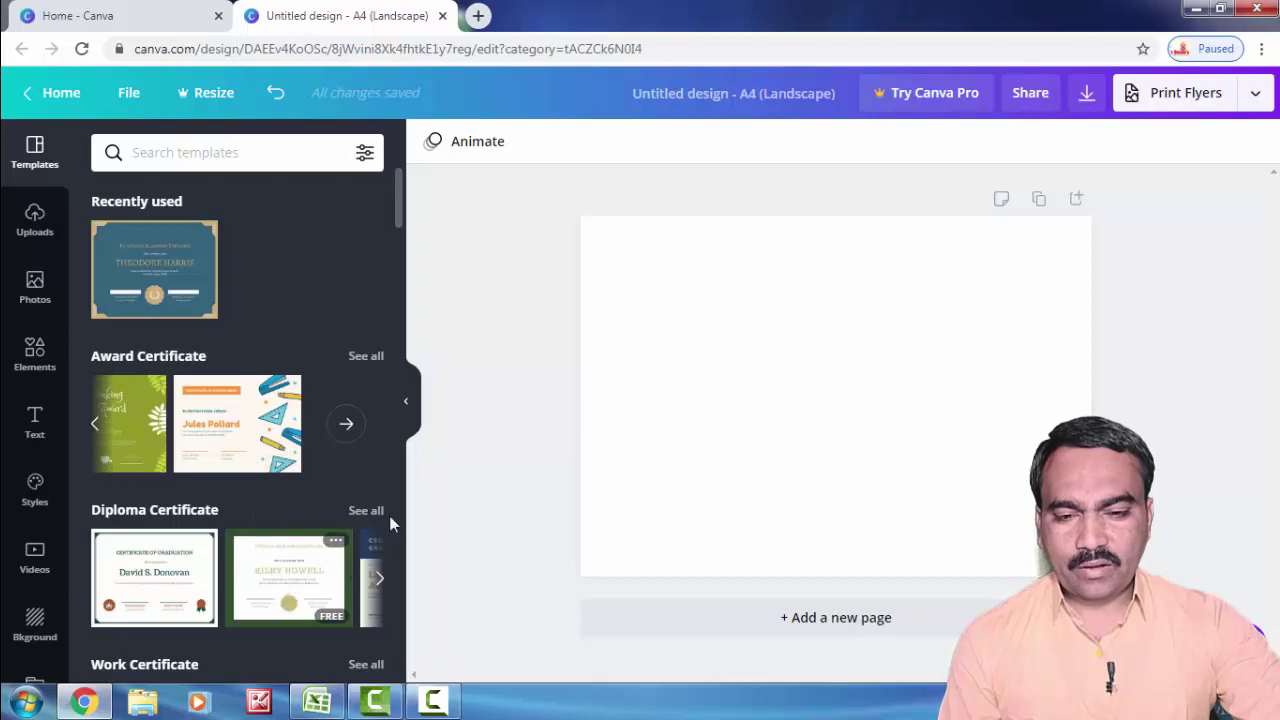
Step: Expand the Diploma Certificate templates, then dismiss the expanded view
left_click(378, 582)
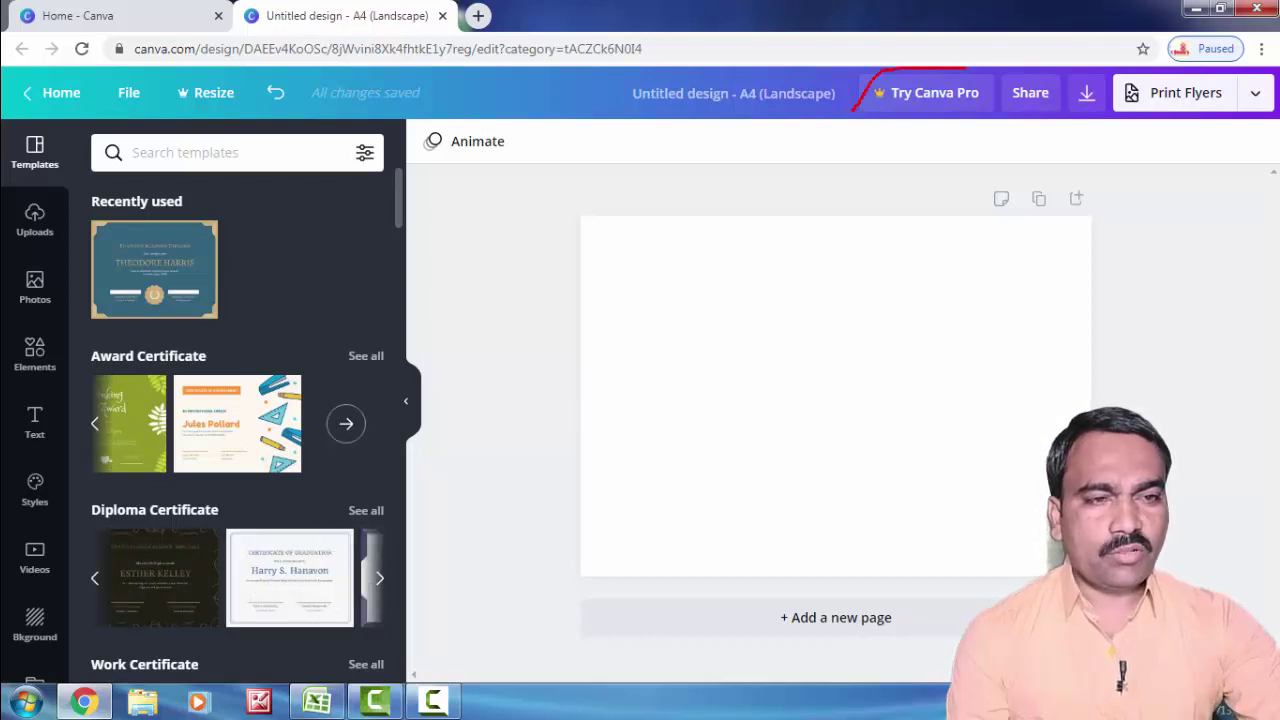
mouse_move(985, 113)
left_mouse_down()
mouse_move(880, 124)
mouse_move(855, 108)
left_mouse_up()
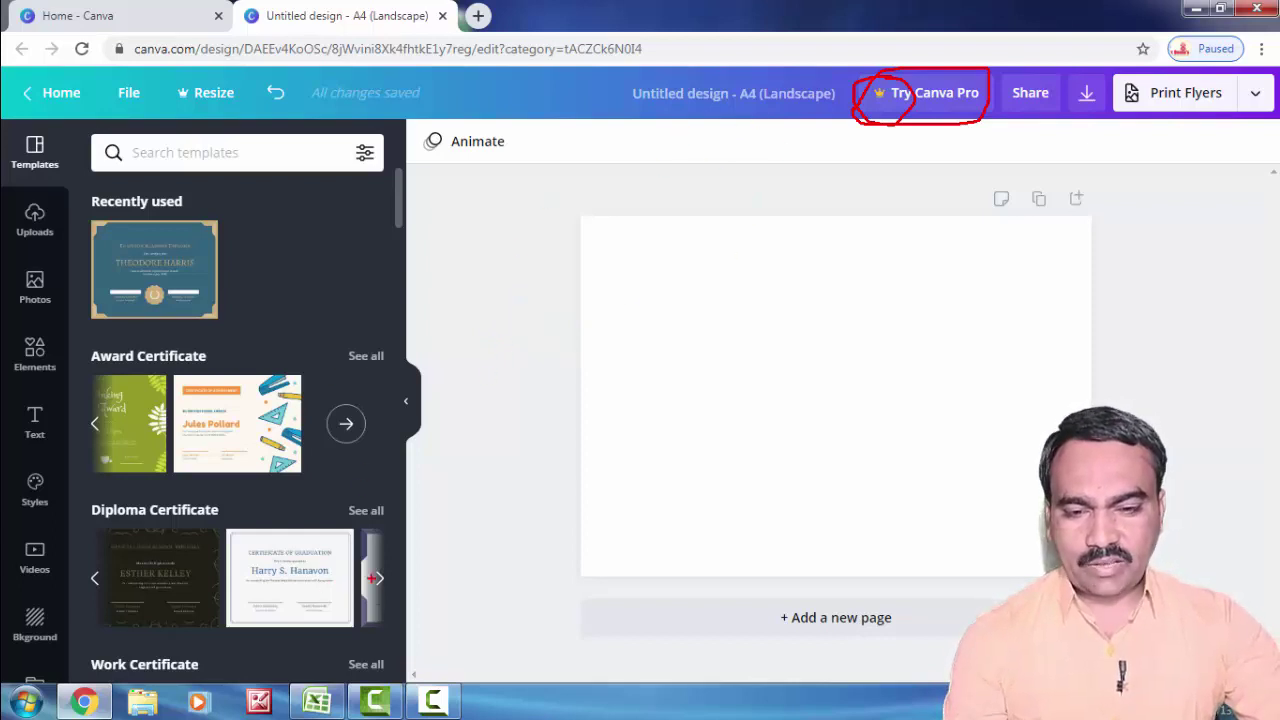
key("Escape")
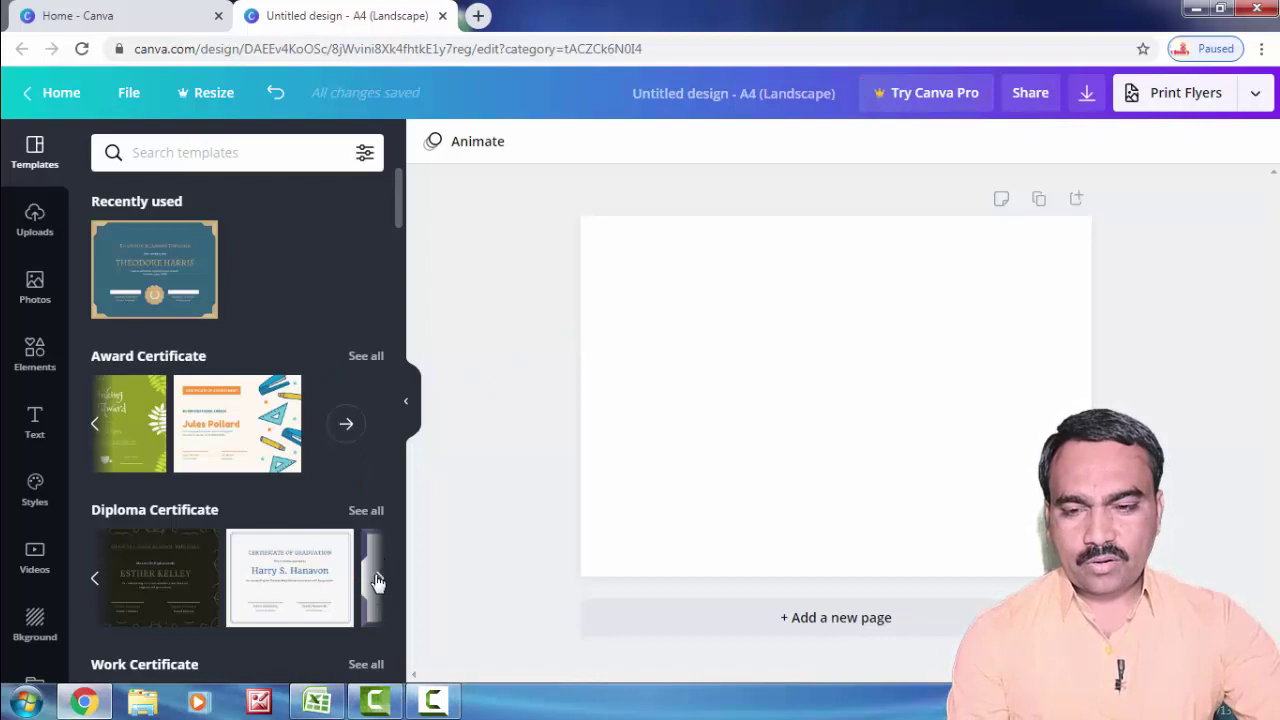
Step: Reopen the Diploma Certificate templates and scroll back up to the Theodore Harris High School Diploma design
left_click(379, 580)
scroll(388, 537, "down", 2)
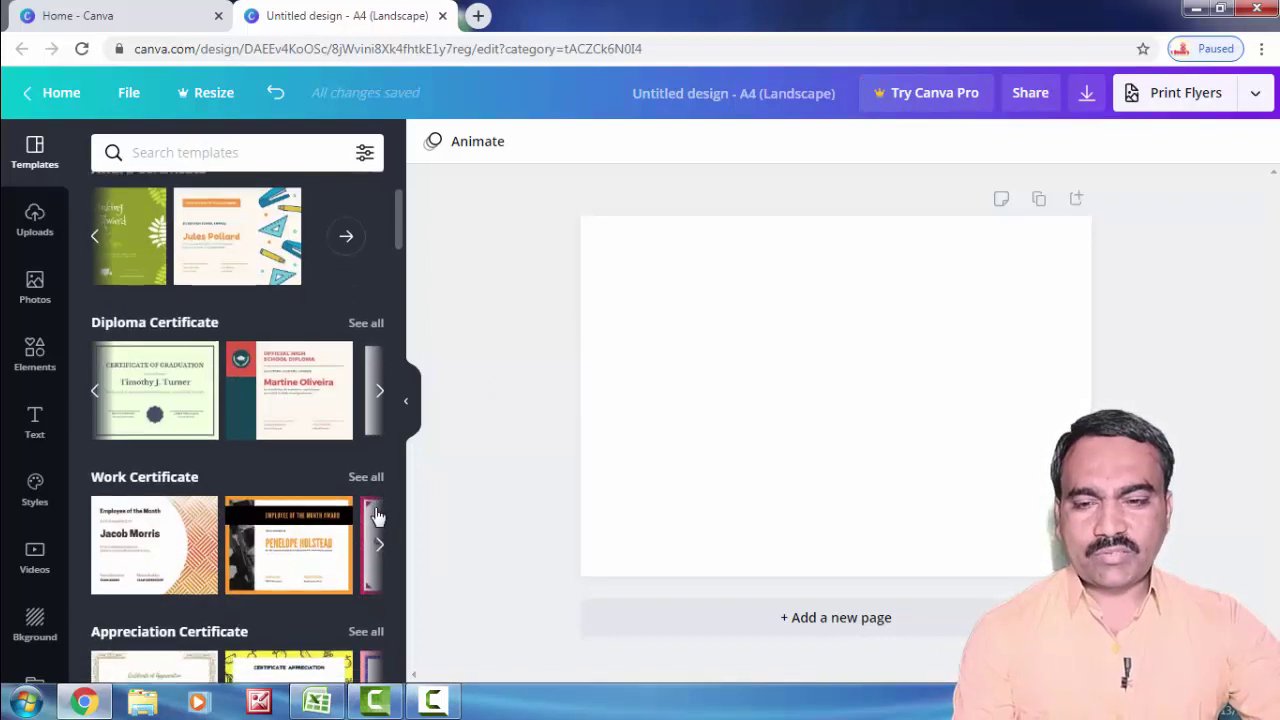
scroll(325, 500, "down", 2)
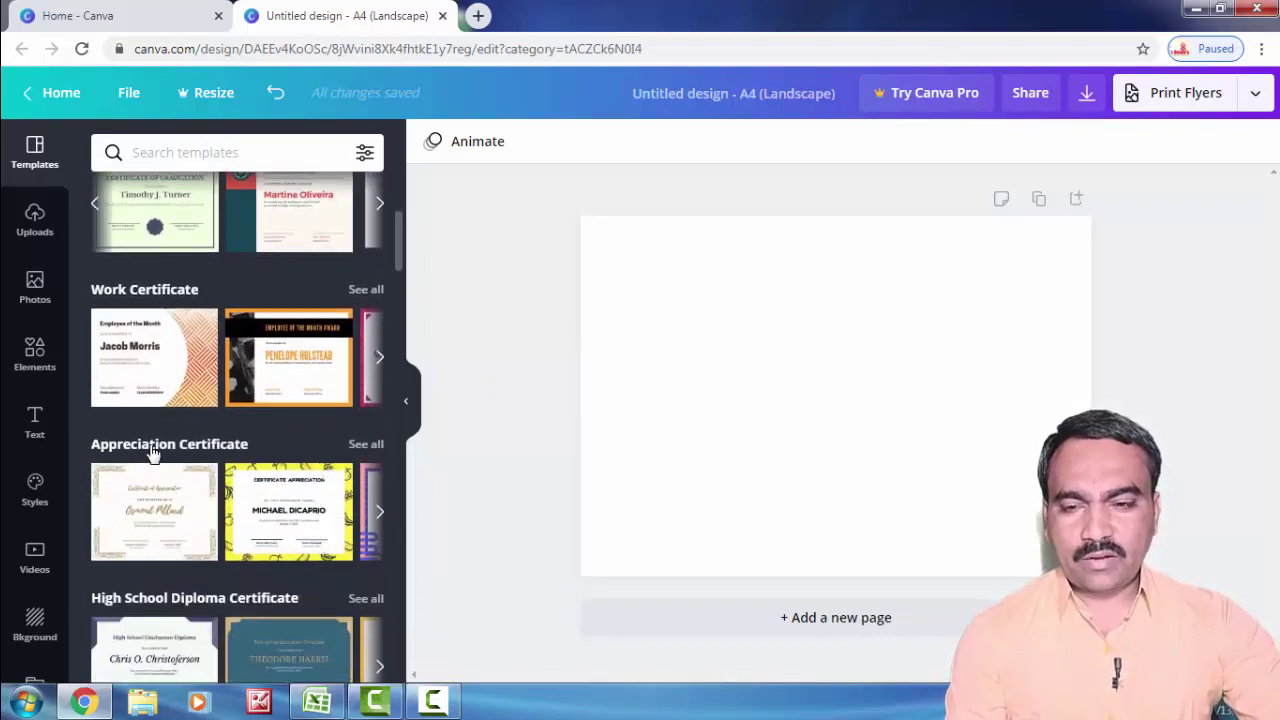
mouse_move(211, 503)
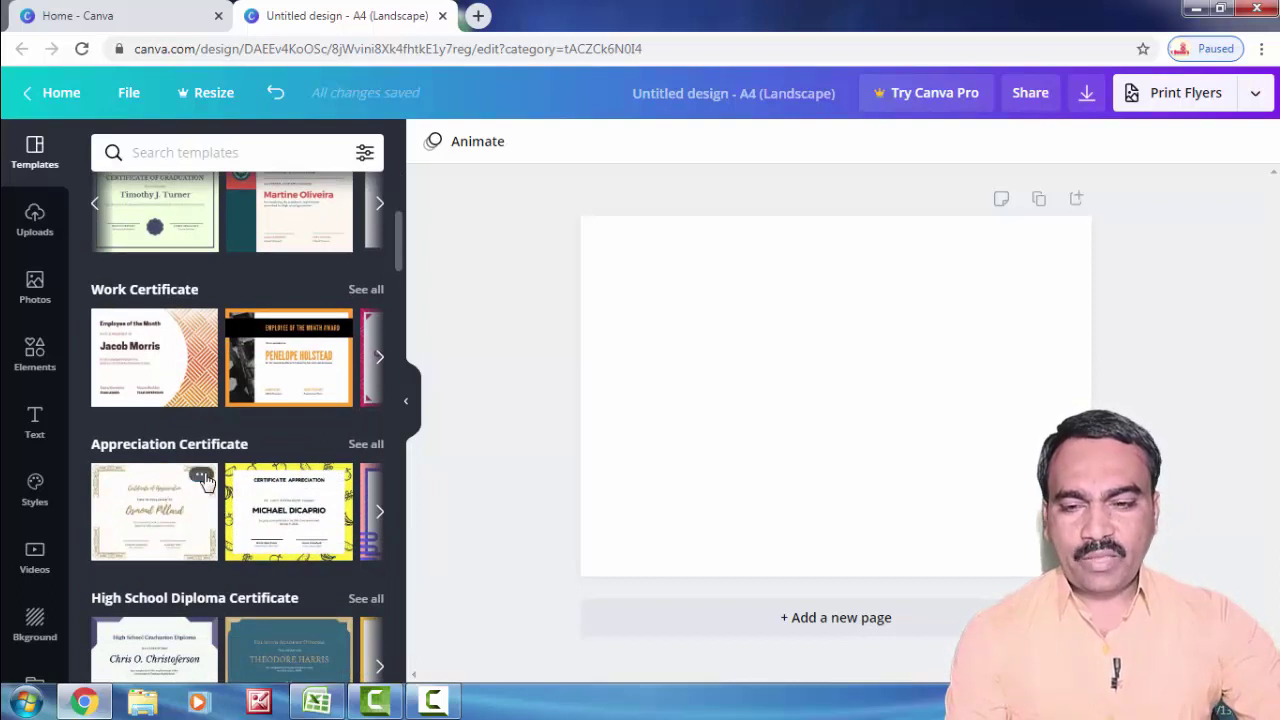
scroll(274, 520, "down", 1)
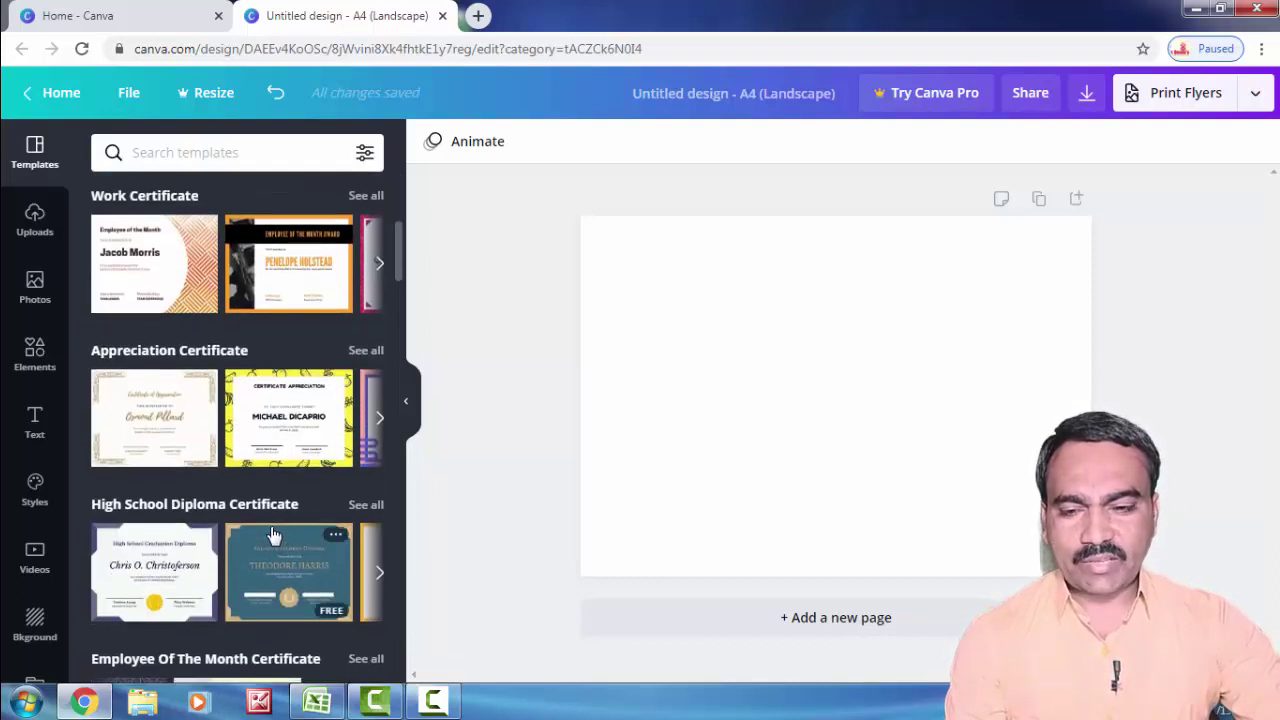
scroll(274, 537, "down", 1)
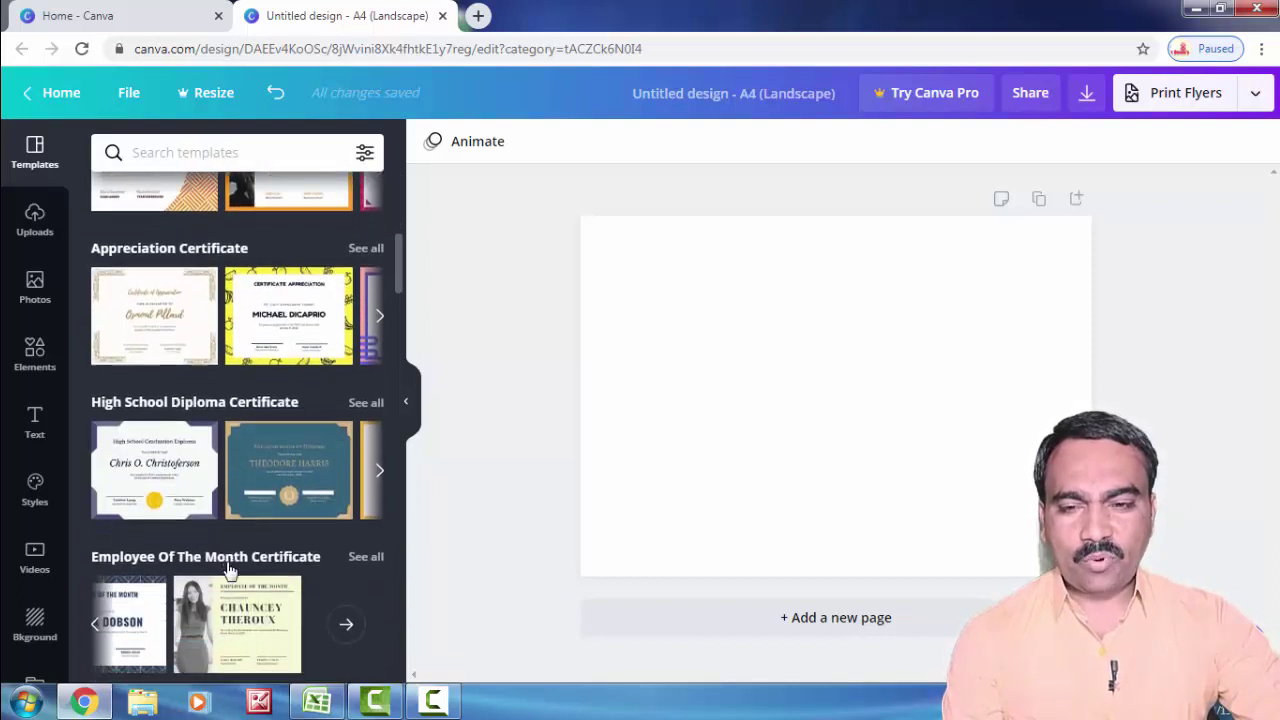
scroll(228, 568, "down", 2)
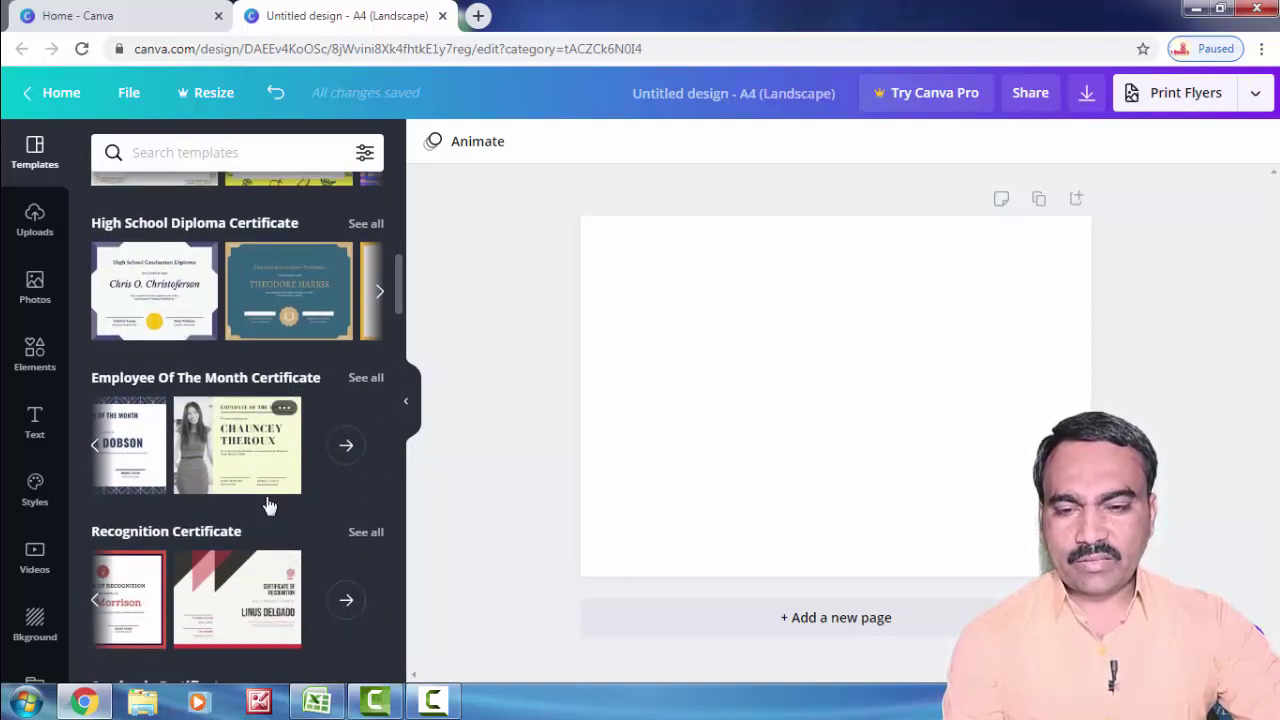
scroll(252, 535, "down", 1)
scroll(252, 528, "down", 1)
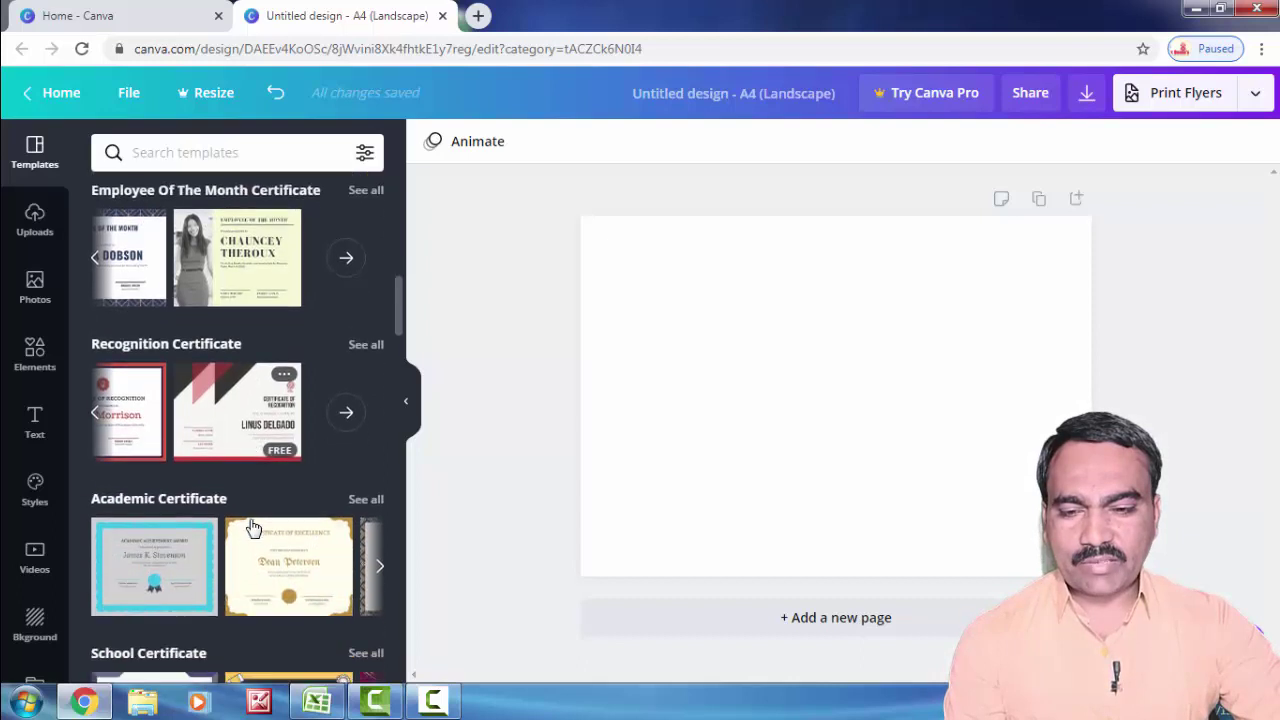
scroll(250, 525, "down", 4)
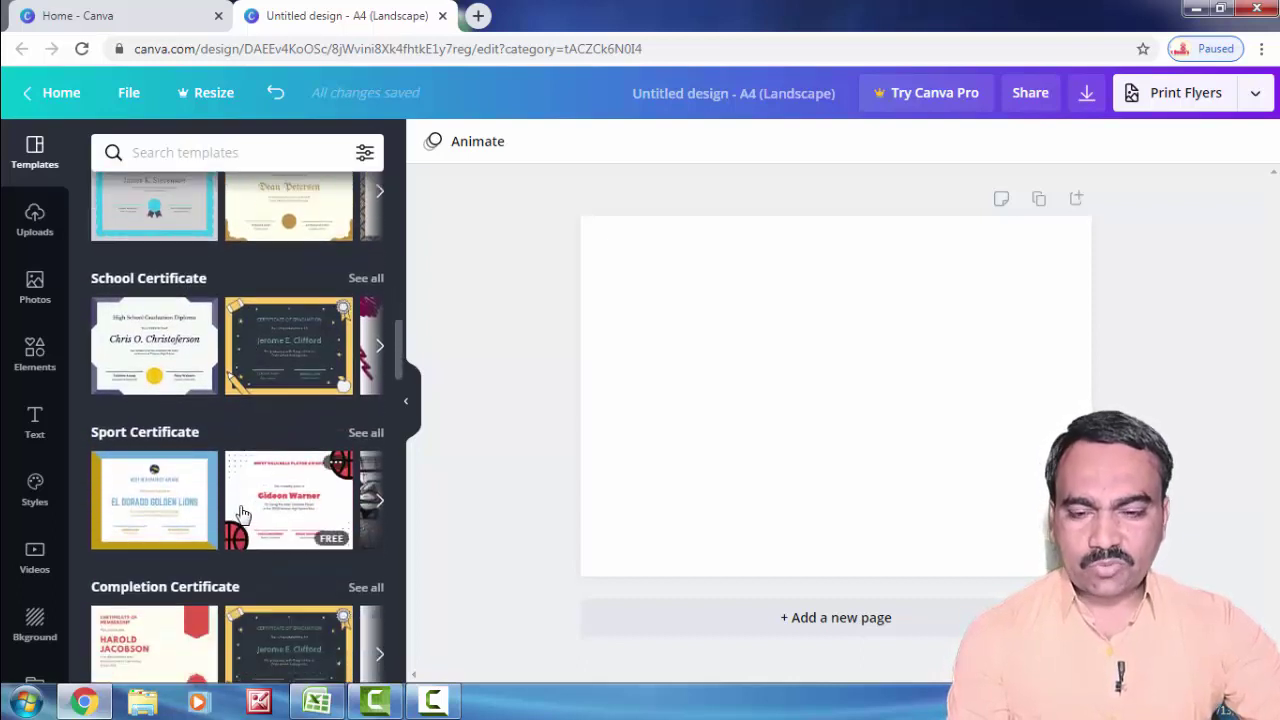
scroll(240, 510, "down", 6)
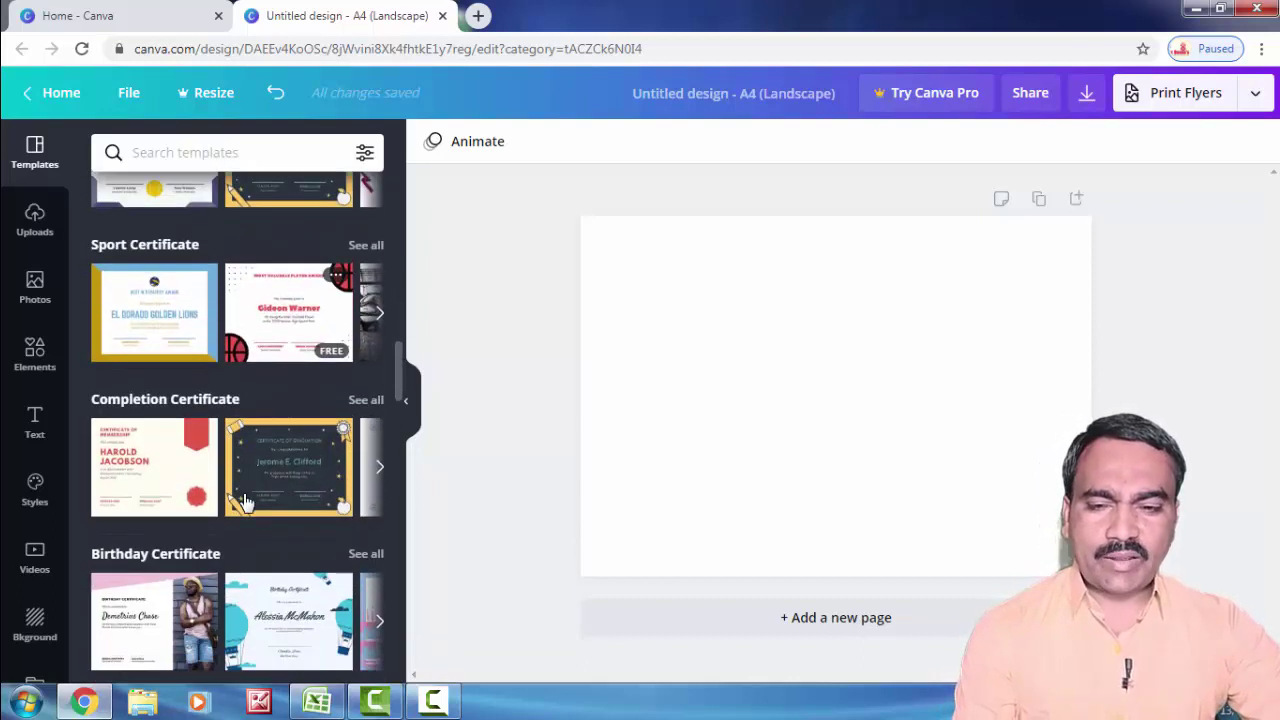
scroll(243, 488, "down", 20)
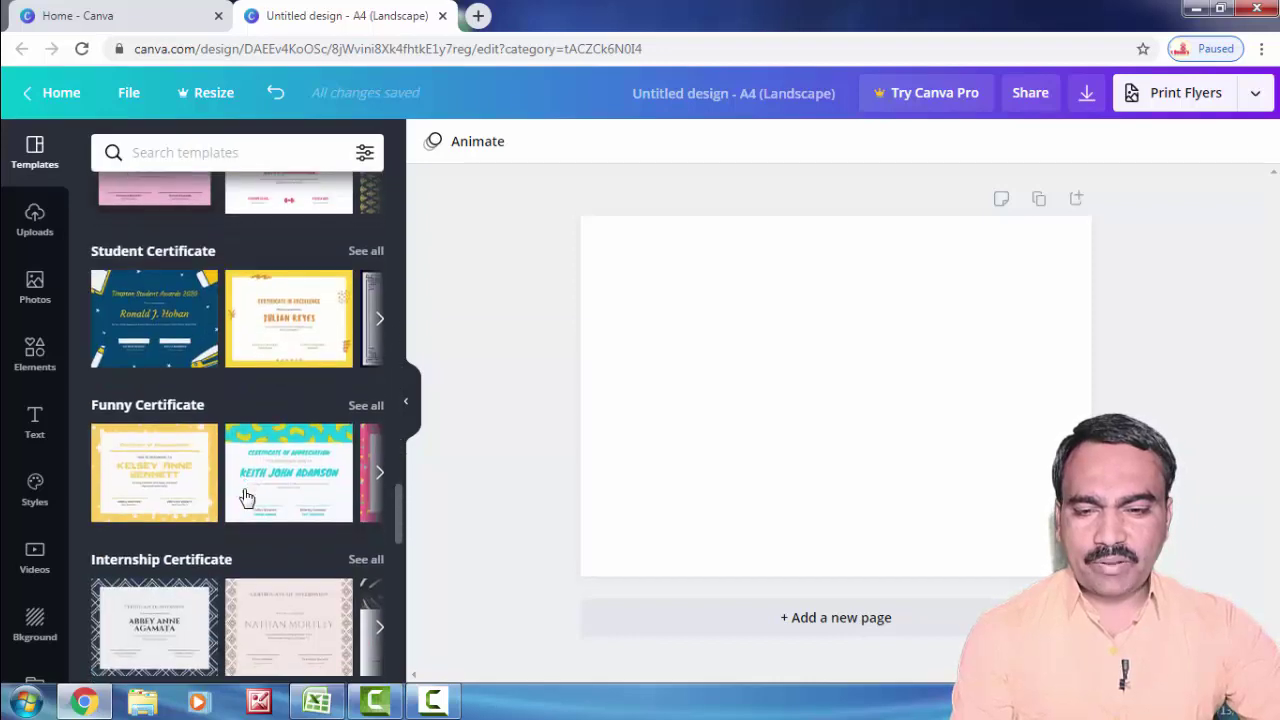
scroll(243, 490, "down", 5)
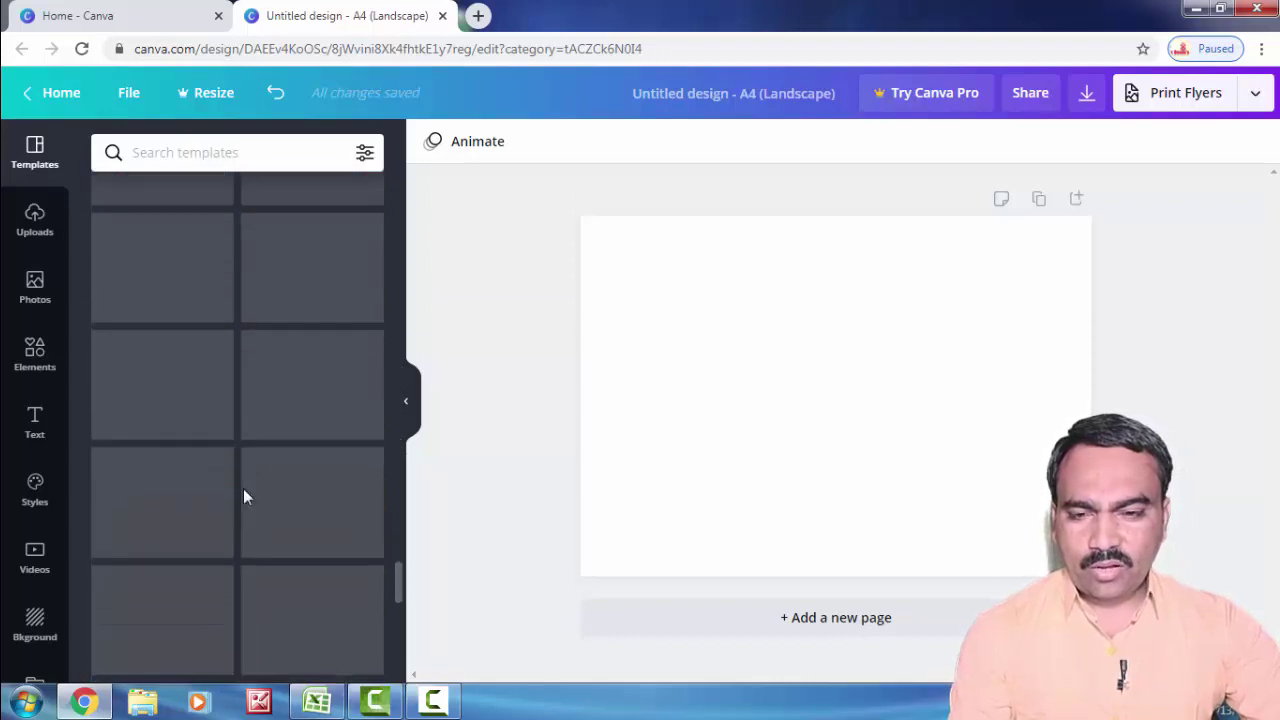
scroll(240, 485, "up", 15)
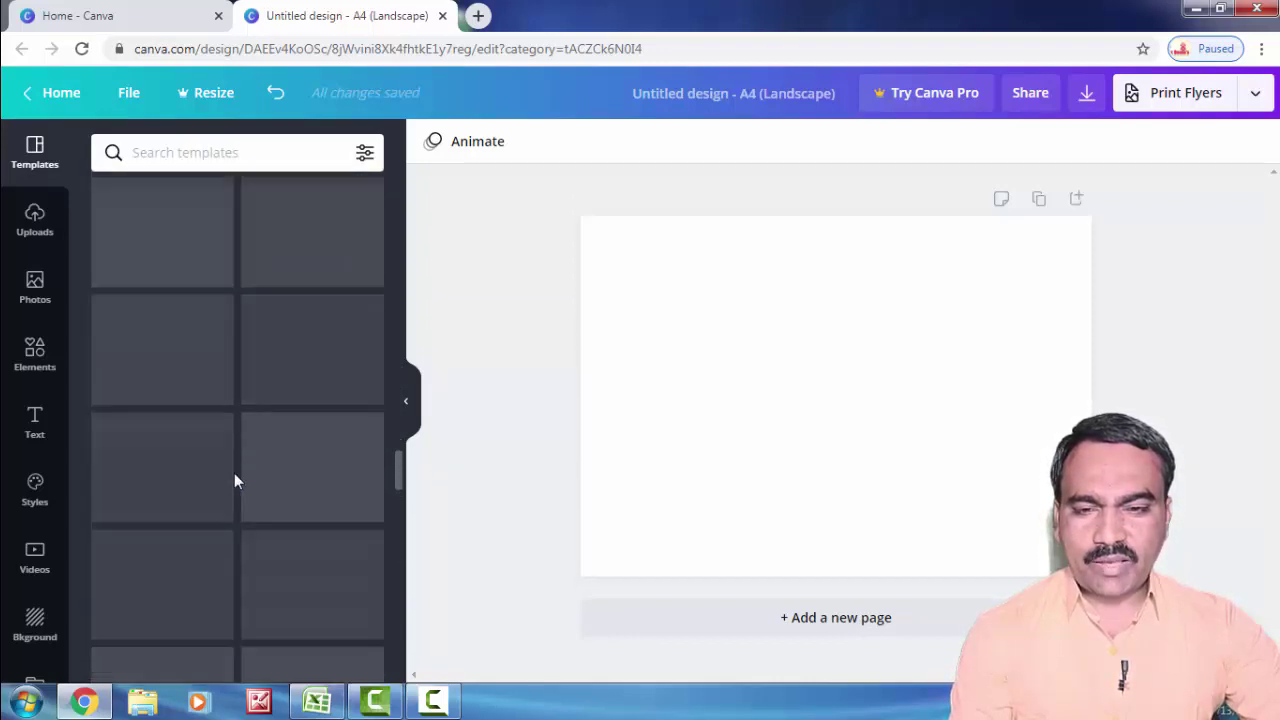
scroll(235, 482, "up", 10)
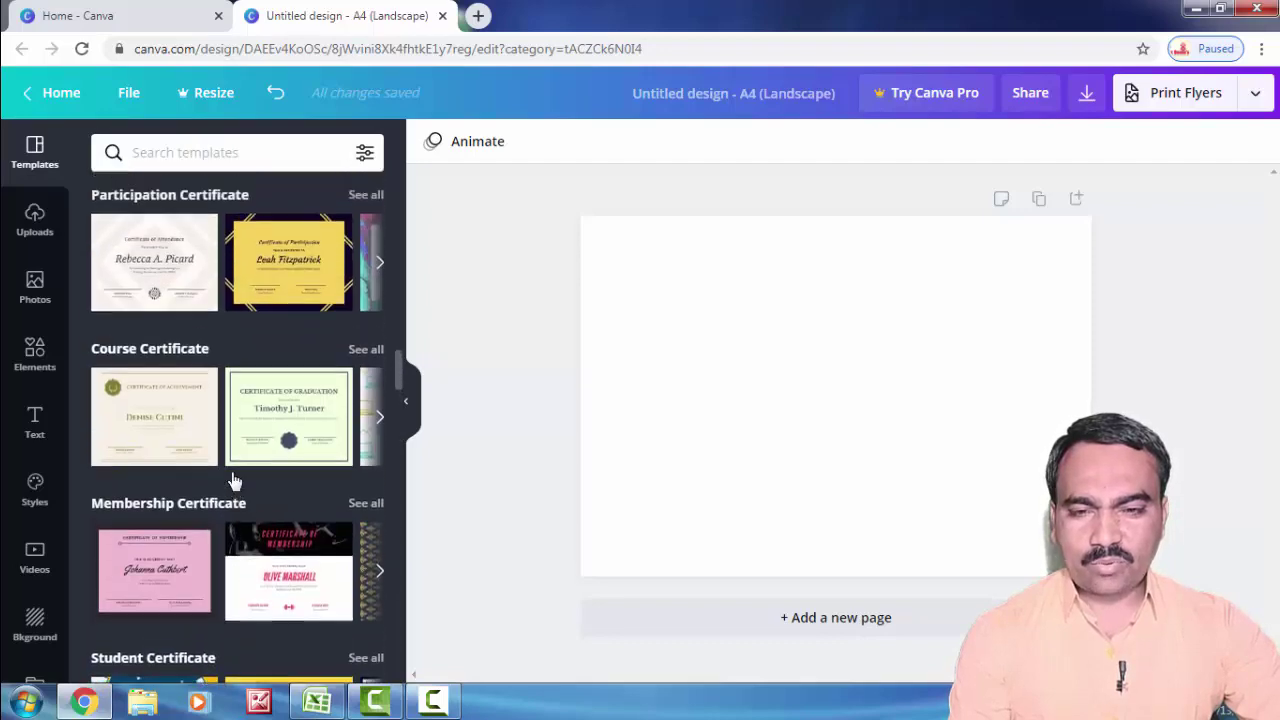
scroll(228, 478, "up", 10)
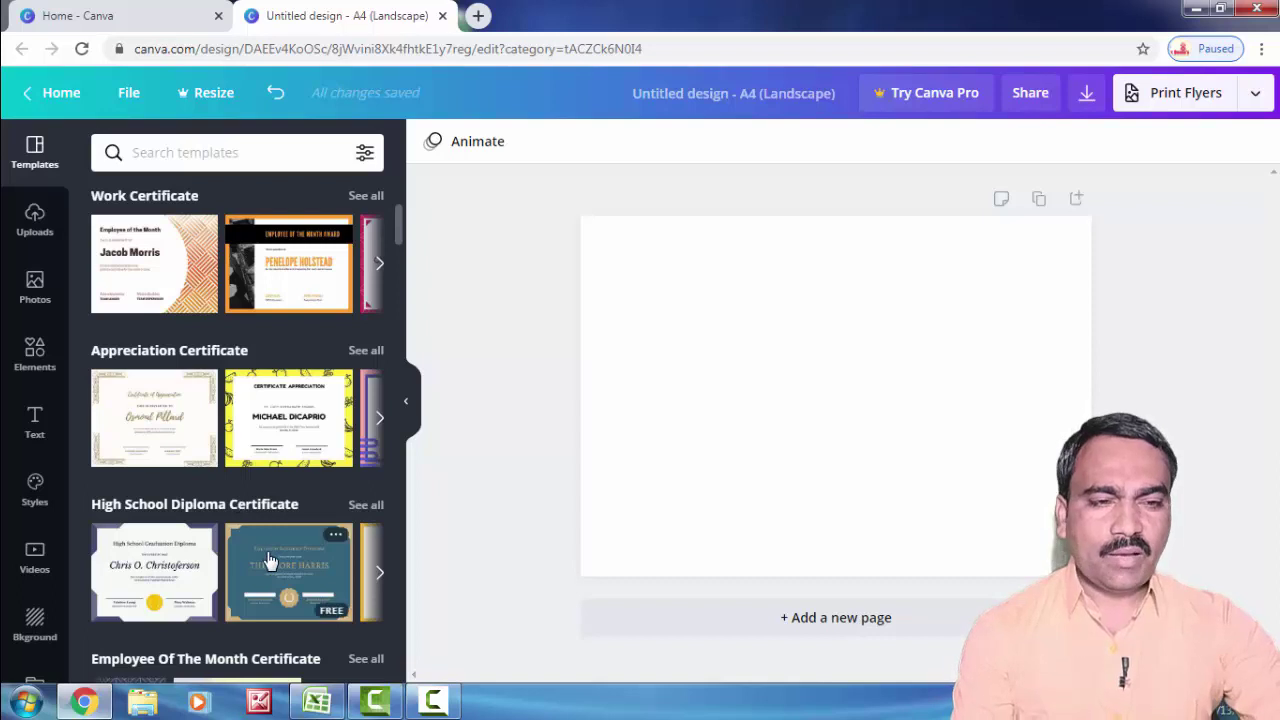
left_click(290, 555)
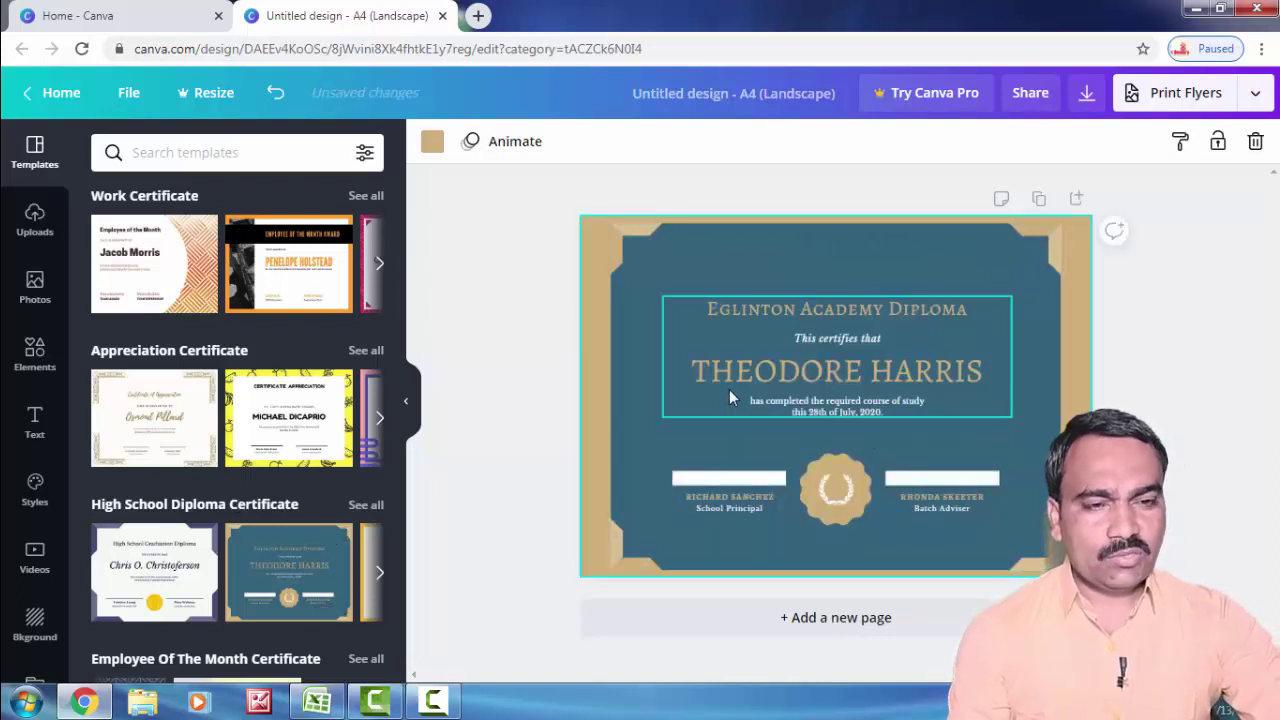
left_click(816, 309)
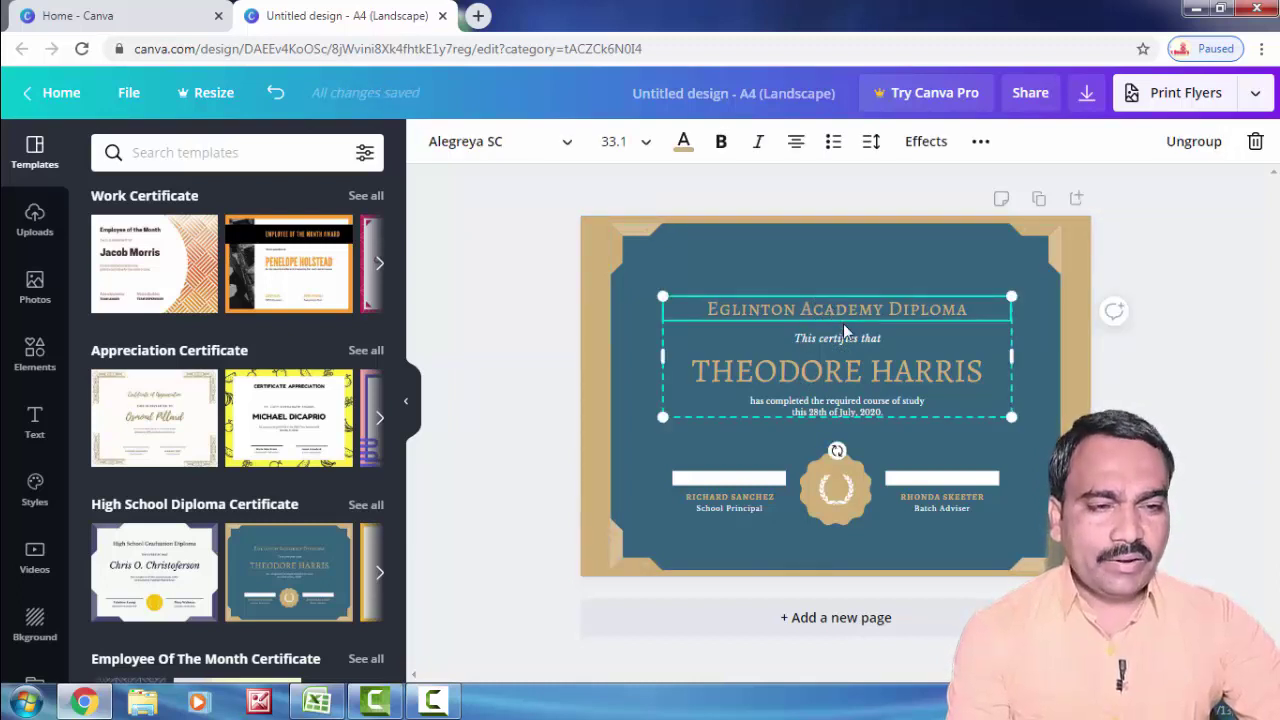
left_click(790, 309)
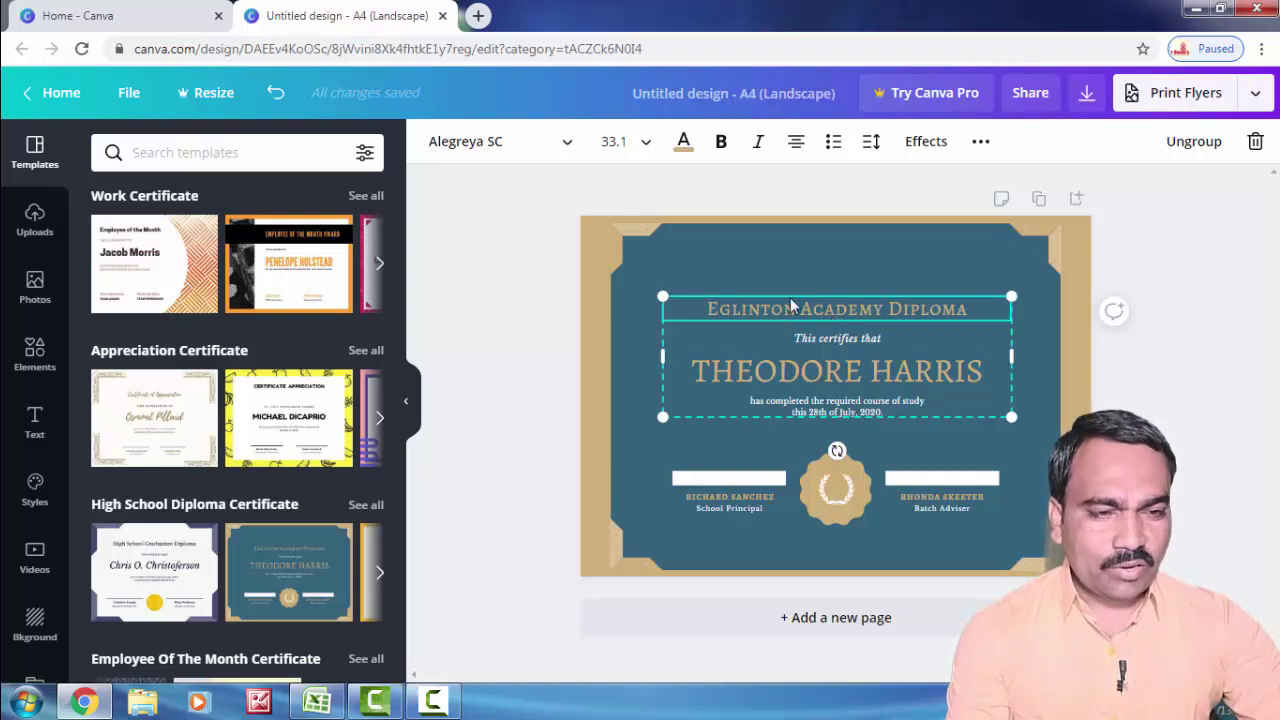
Step: Replace the 'Eglinton Academy Diploma' heading with 'D. B. F. DAYANAND COLLEGE OF ARTA AND SCIENCE, SOLAPUR'
double_click(785, 304)
left_click_drag(968, 309, 673, 313)
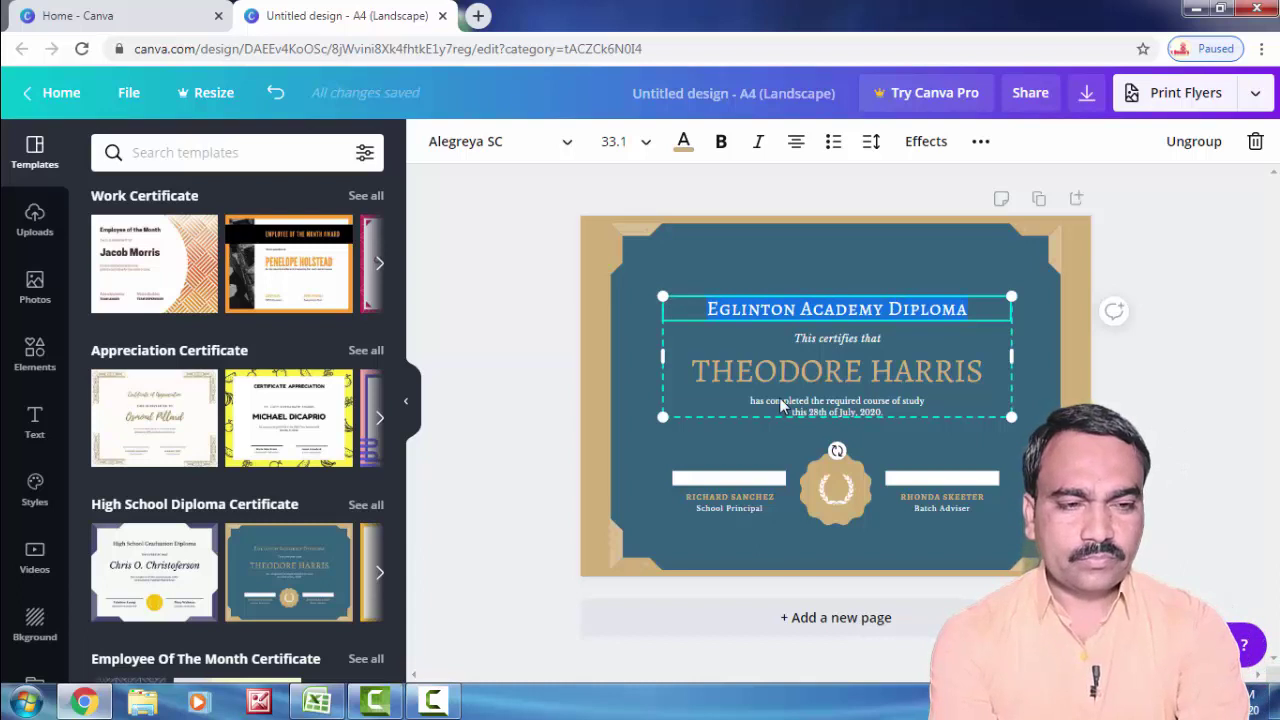
type("D. B.")
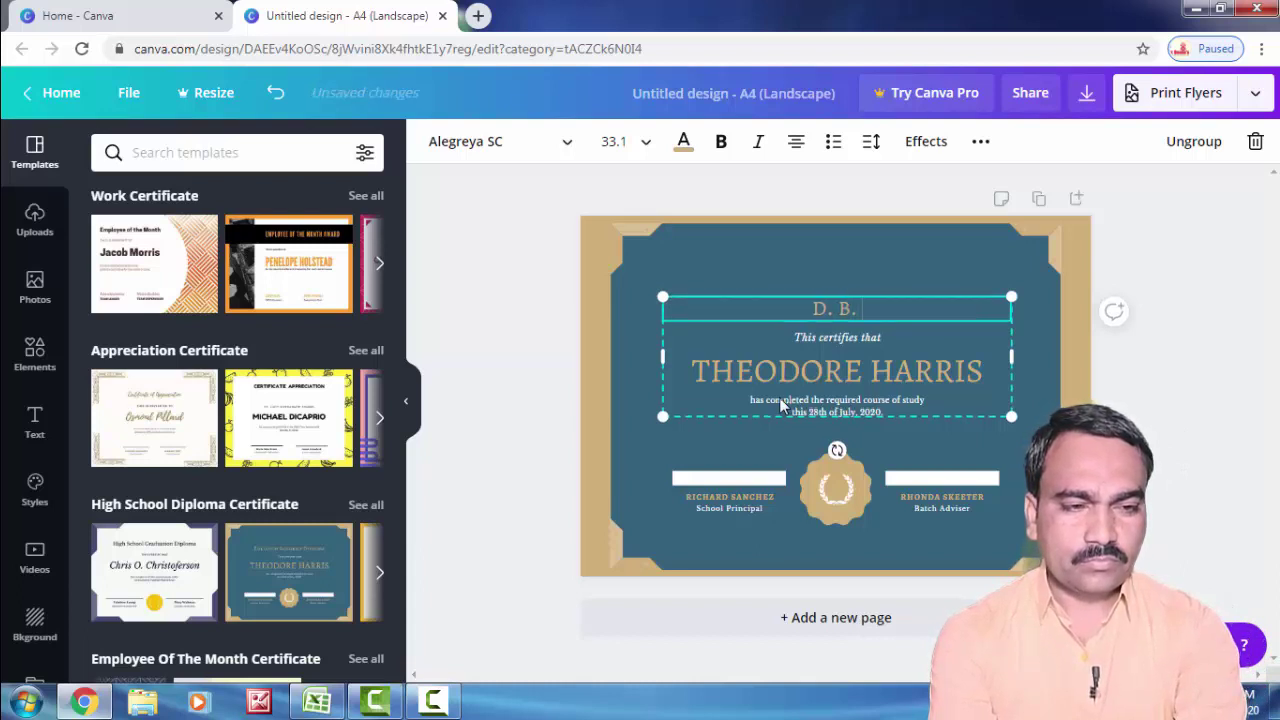
type(" F.")
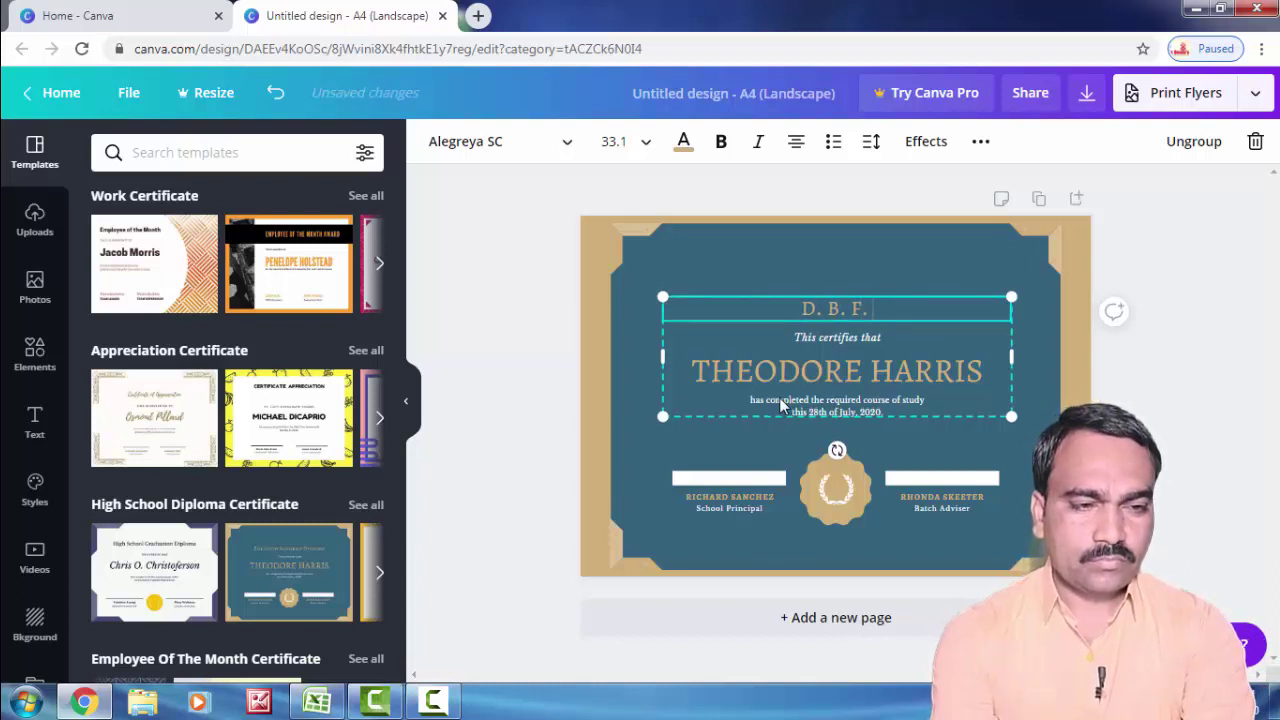
type(" Dayana")
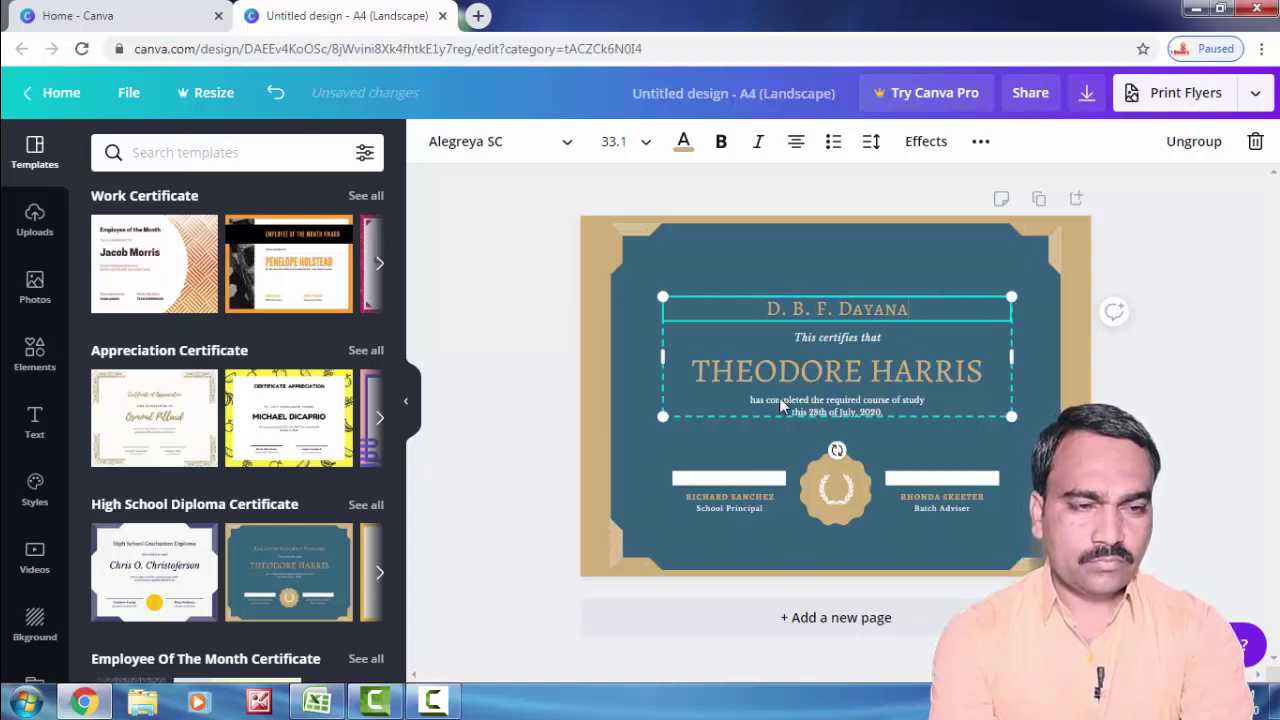
type("nd Coo")
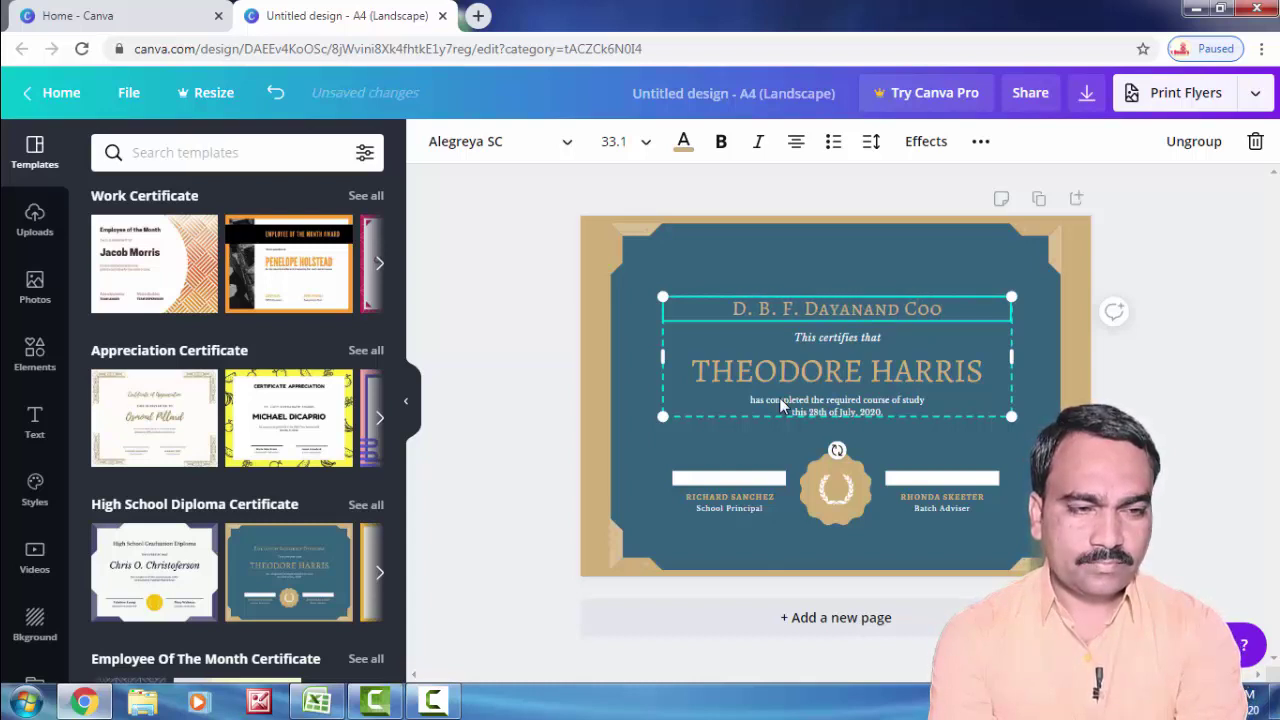
key("BackSpace")
key("BackSpace")
key("BackSpace")
key("BackSpace")
key("BackSpace")
key("BackSpace")
key("BackSpace")
key("BackSpace")
key("BackSpace")
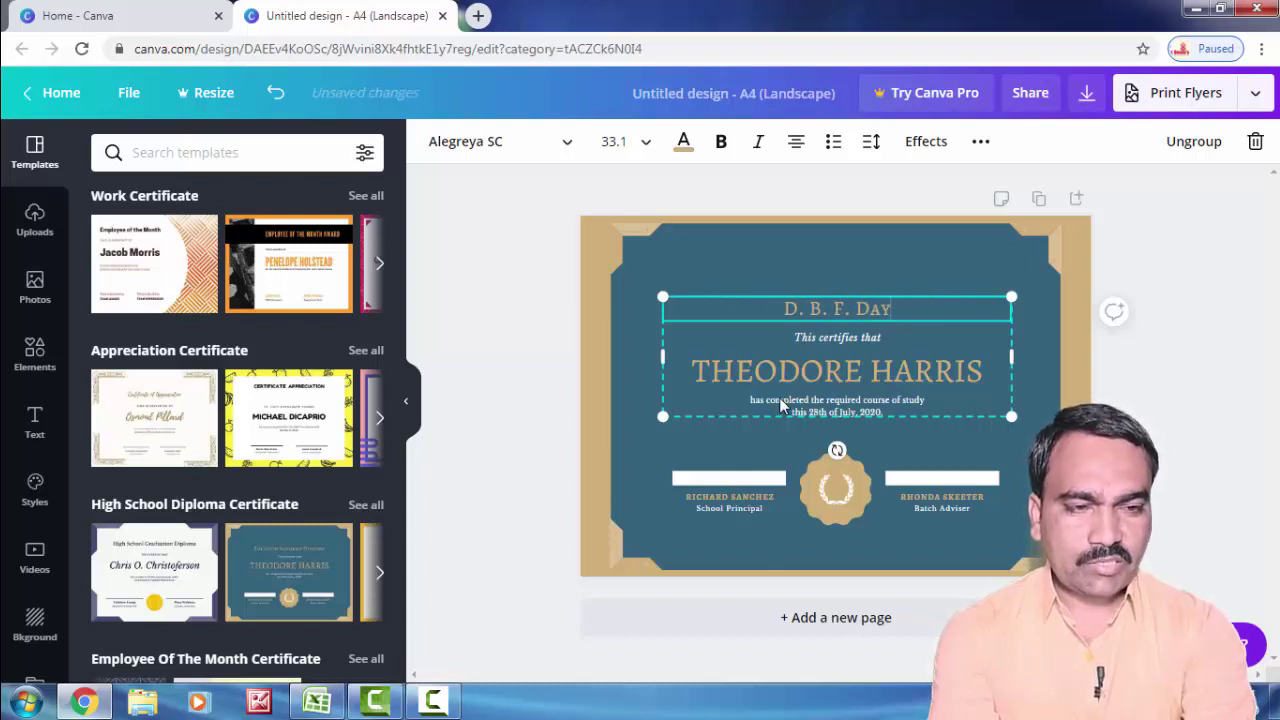
key("BackSpace")
key("BackSpace")
key("BackSpace")
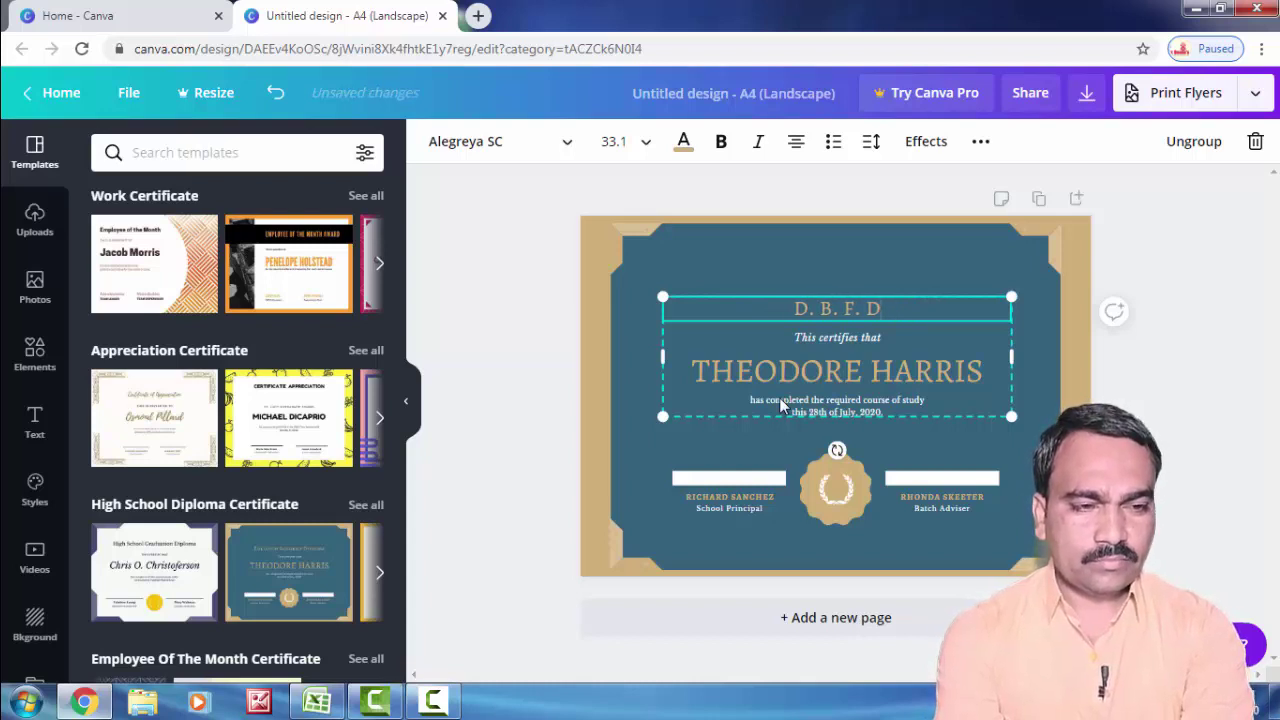
type("ay")
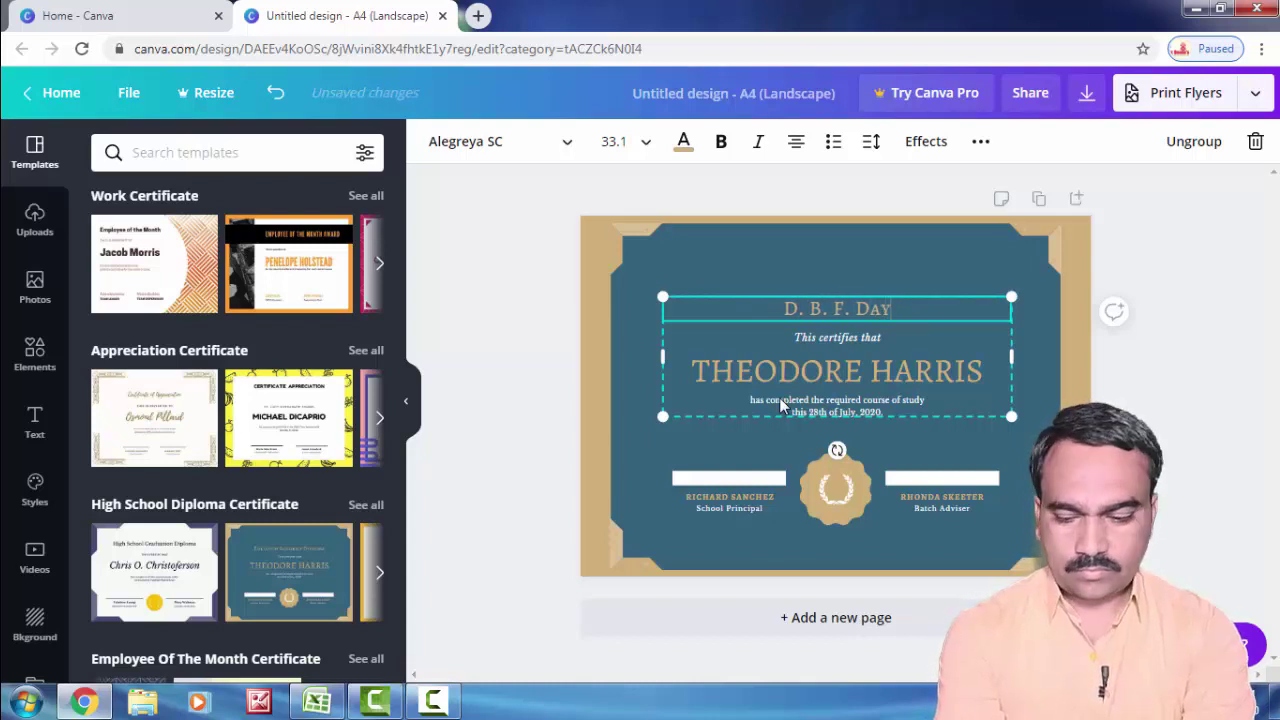
key("BackSpace")
key("BackSpace")
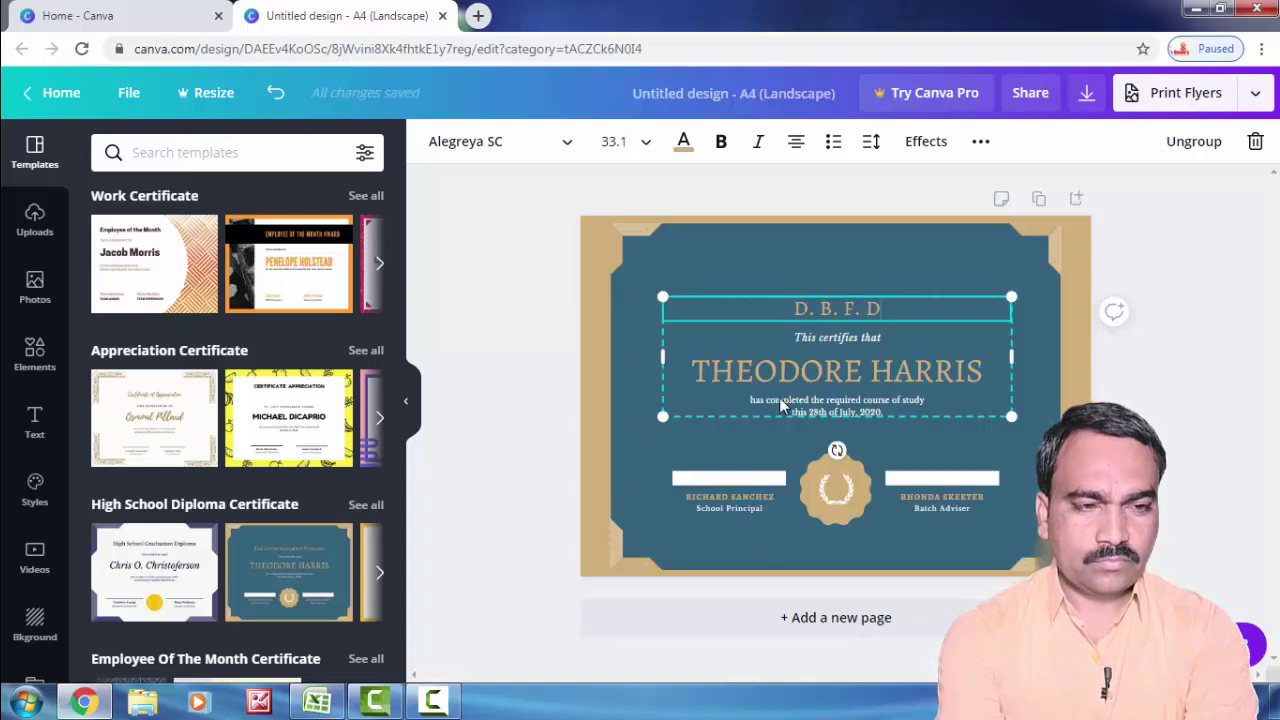
type("AYAN")
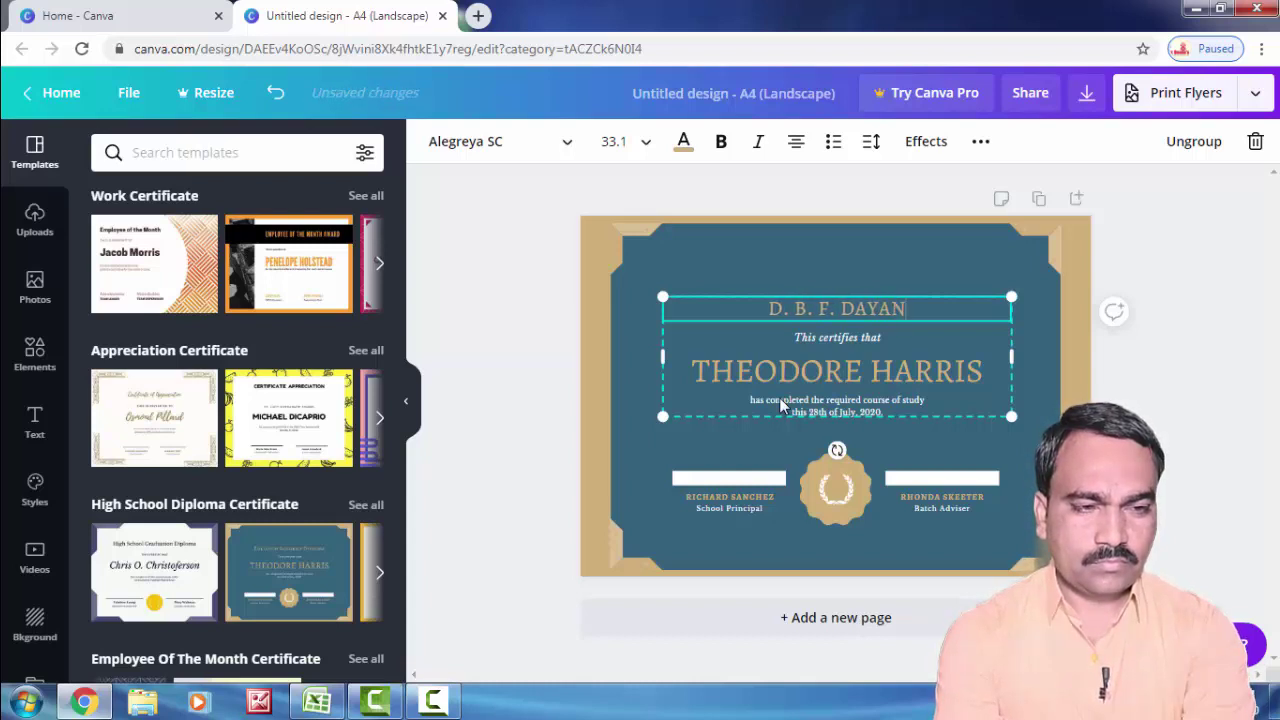
type("AND COL")
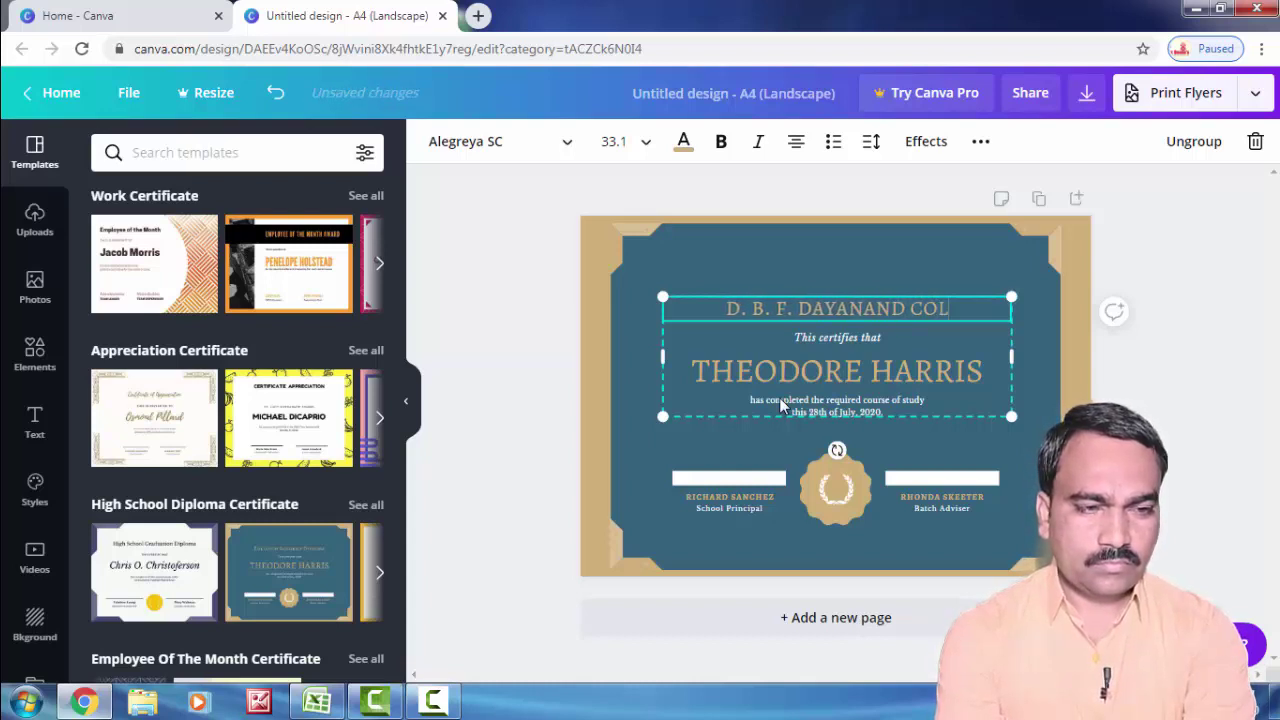
type("LEGE")
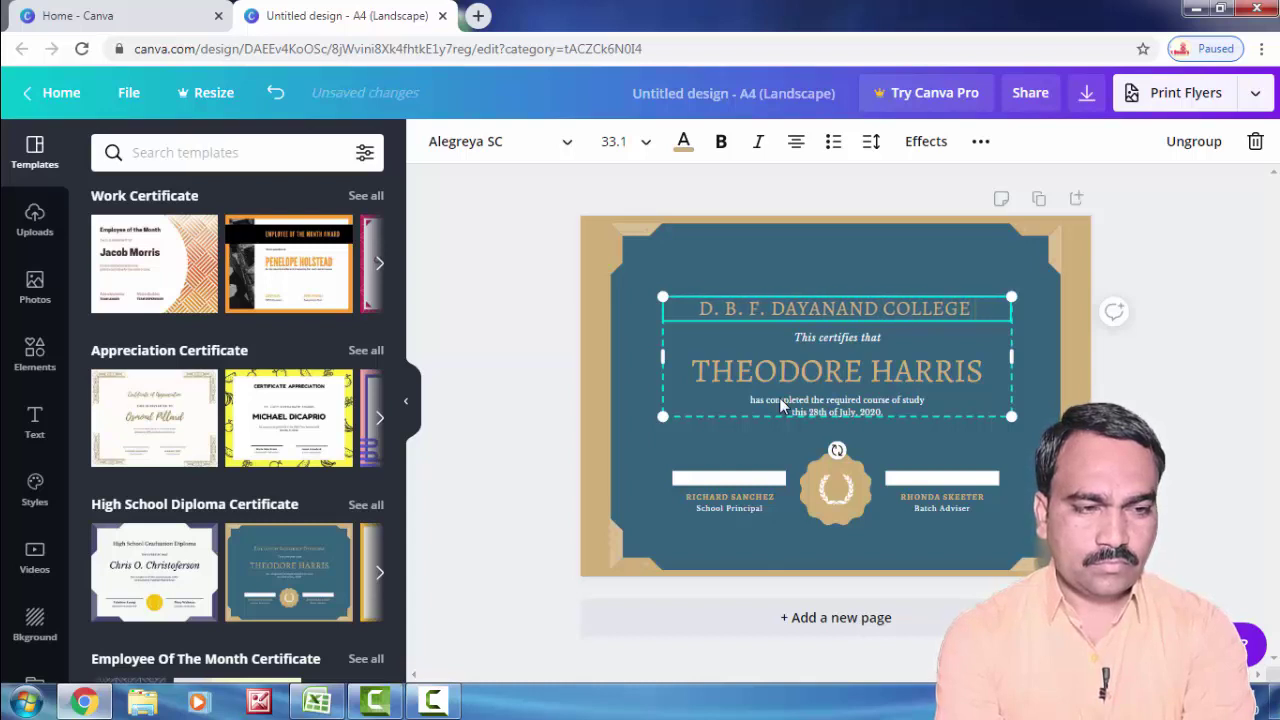
type(" OF ARTA A")
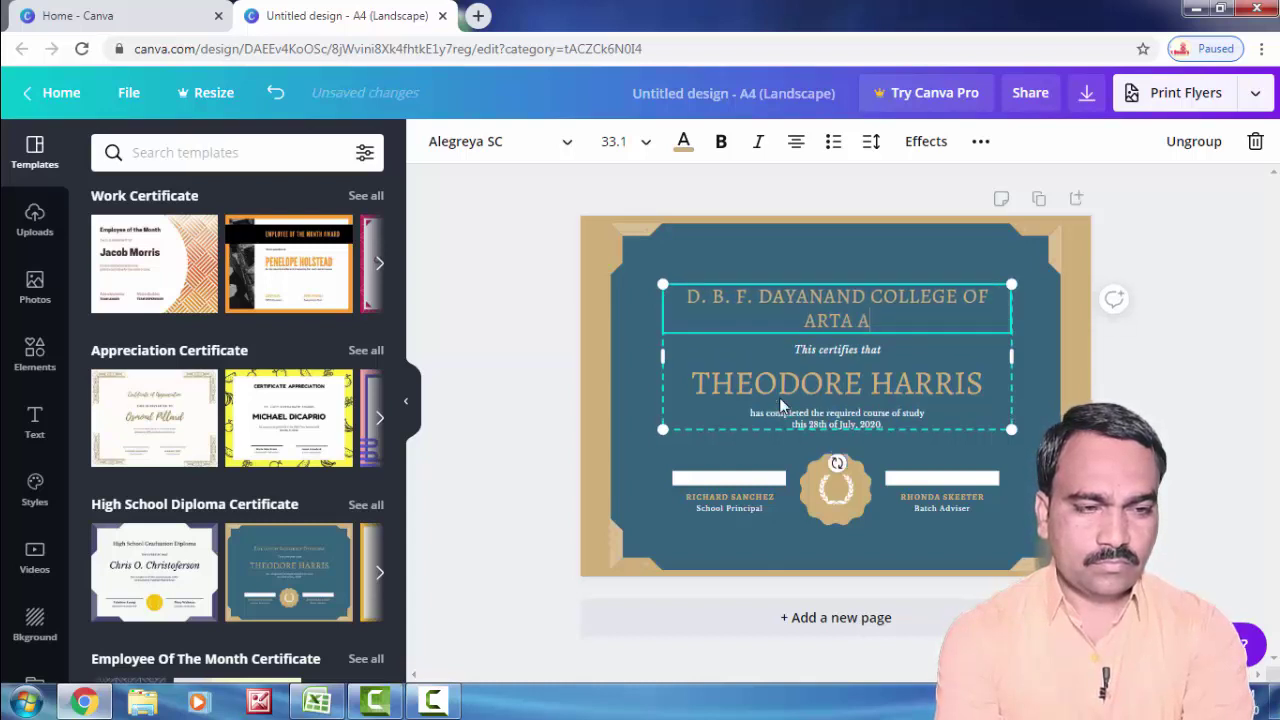
type("ND SC")
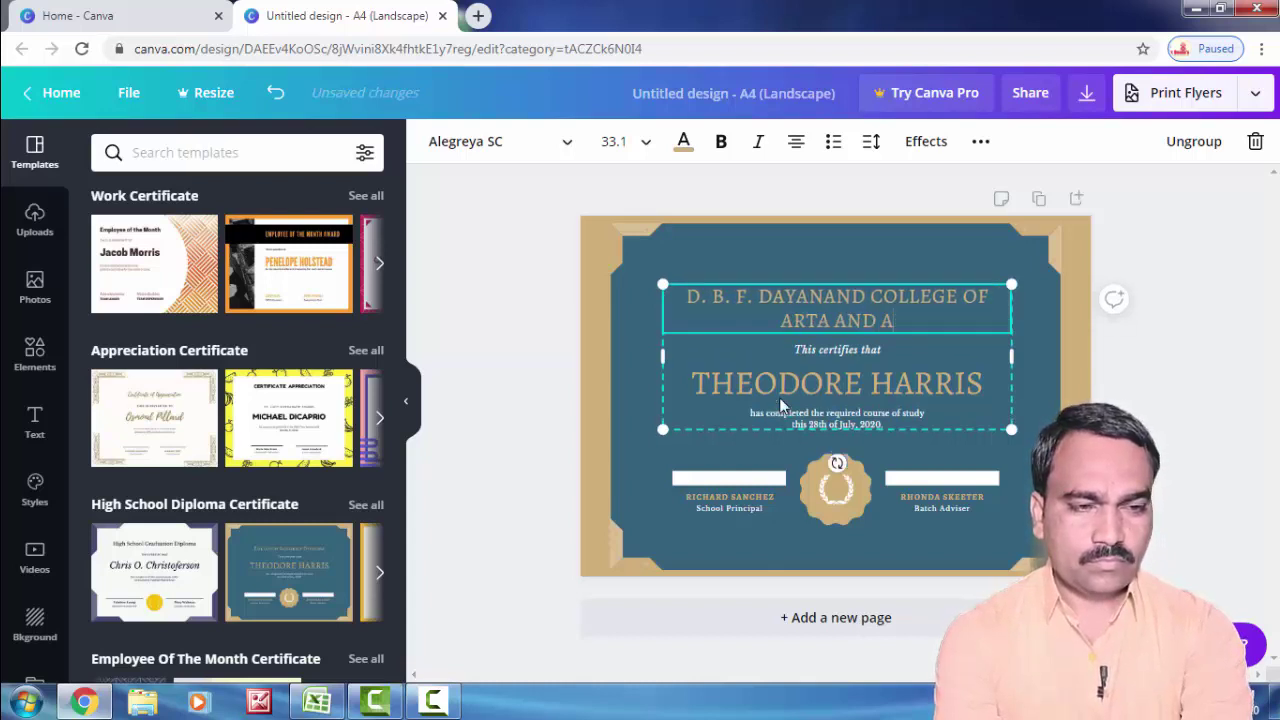
type("IE")
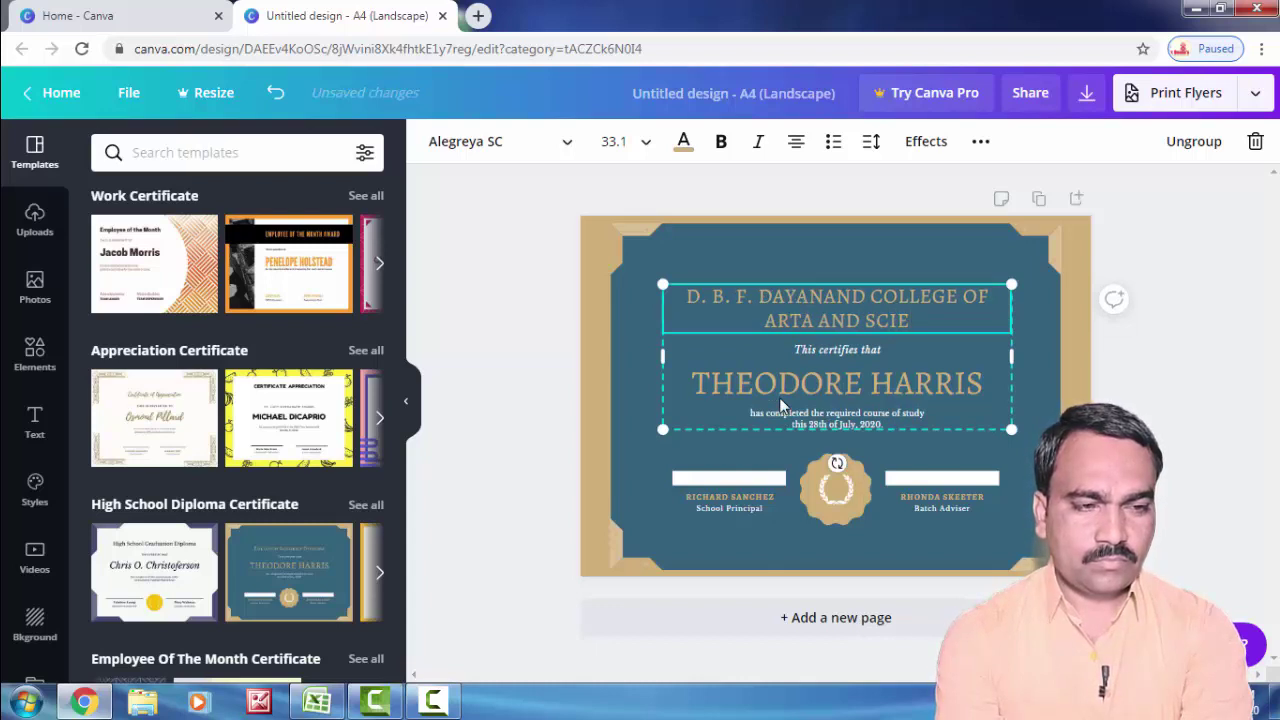
type("NCE, SOLAPUR")
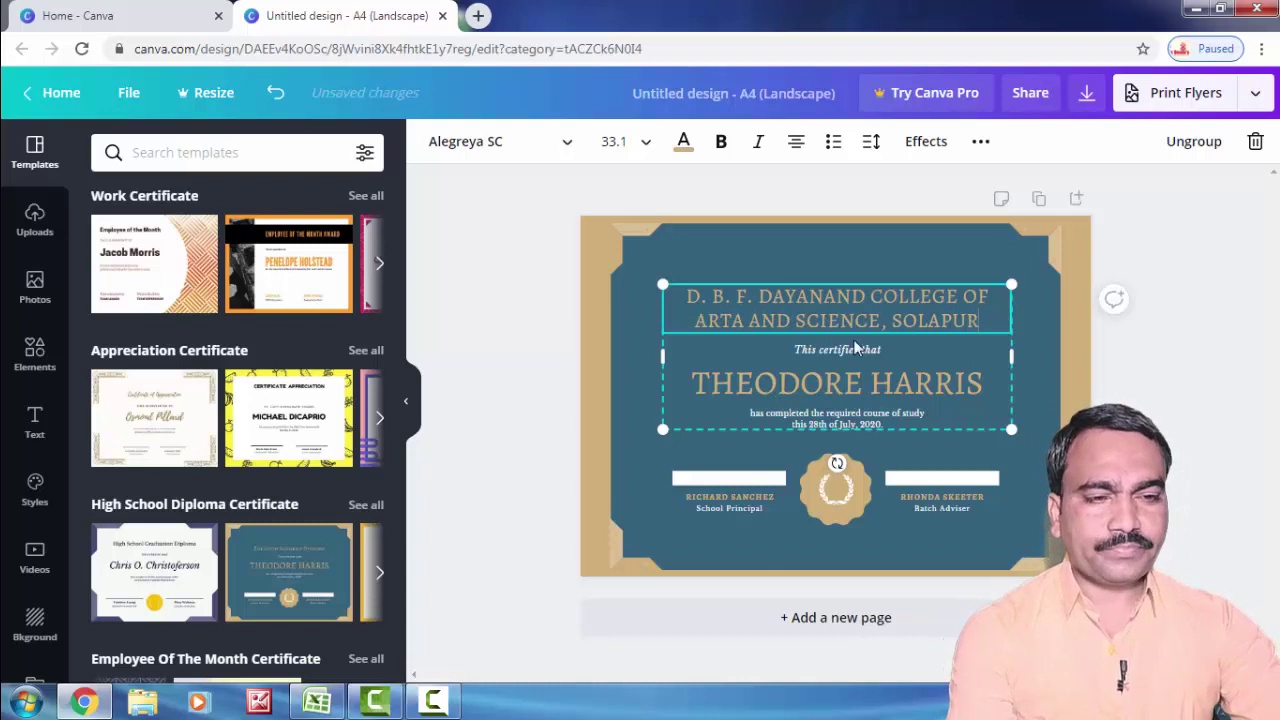
Step: Ungroup the certificate's text block and select the 'This certifies that' line
left_click(882, 353)
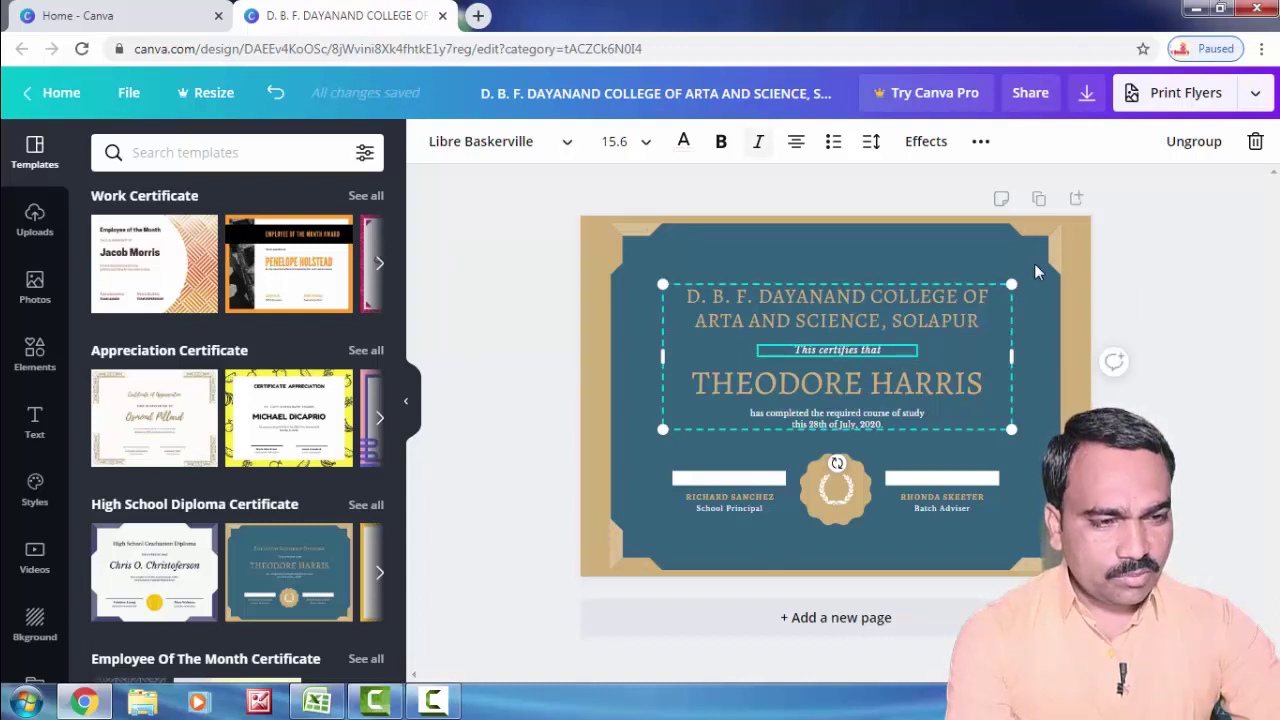
left_click(982, 321)
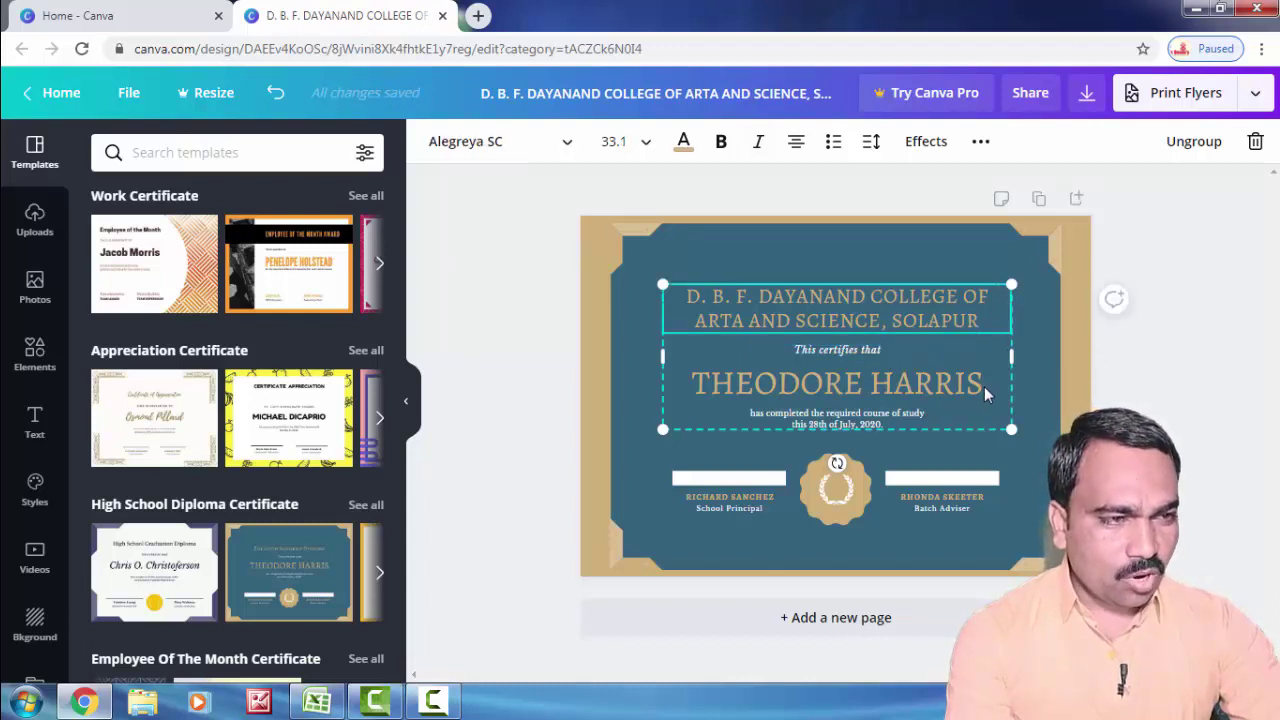
left_click(1197, 141)
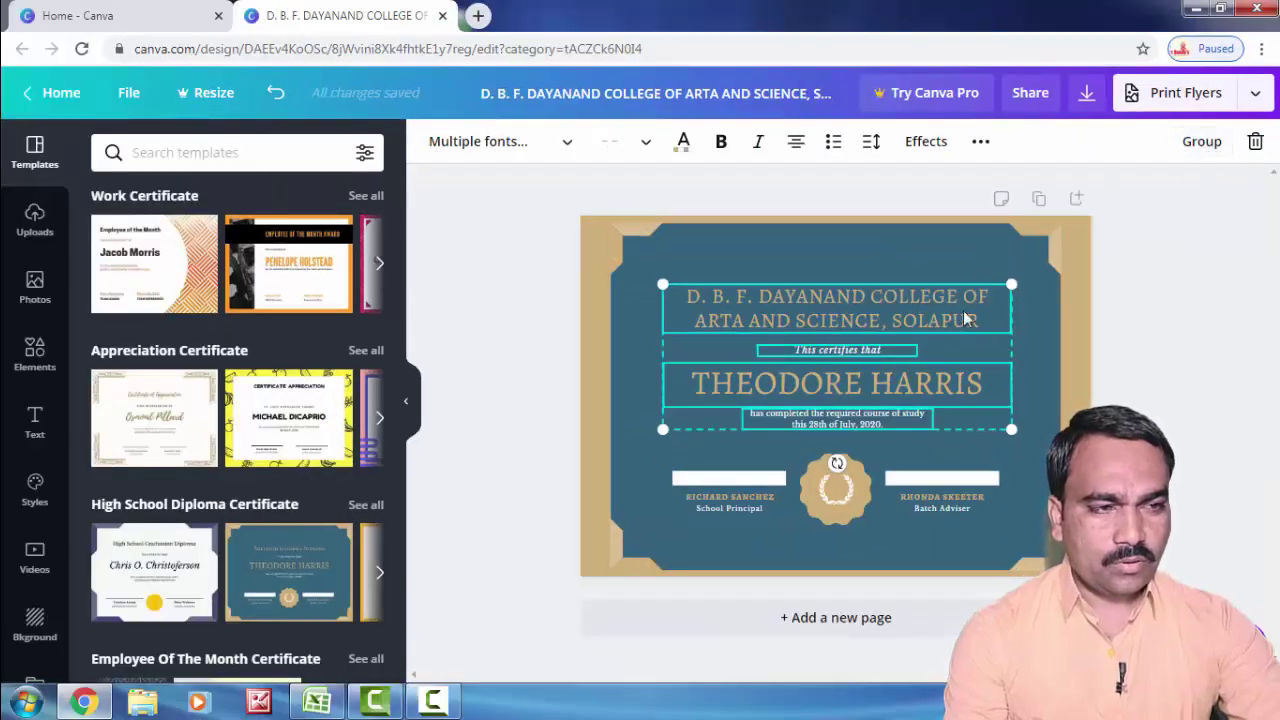
left_click(1202, 141)
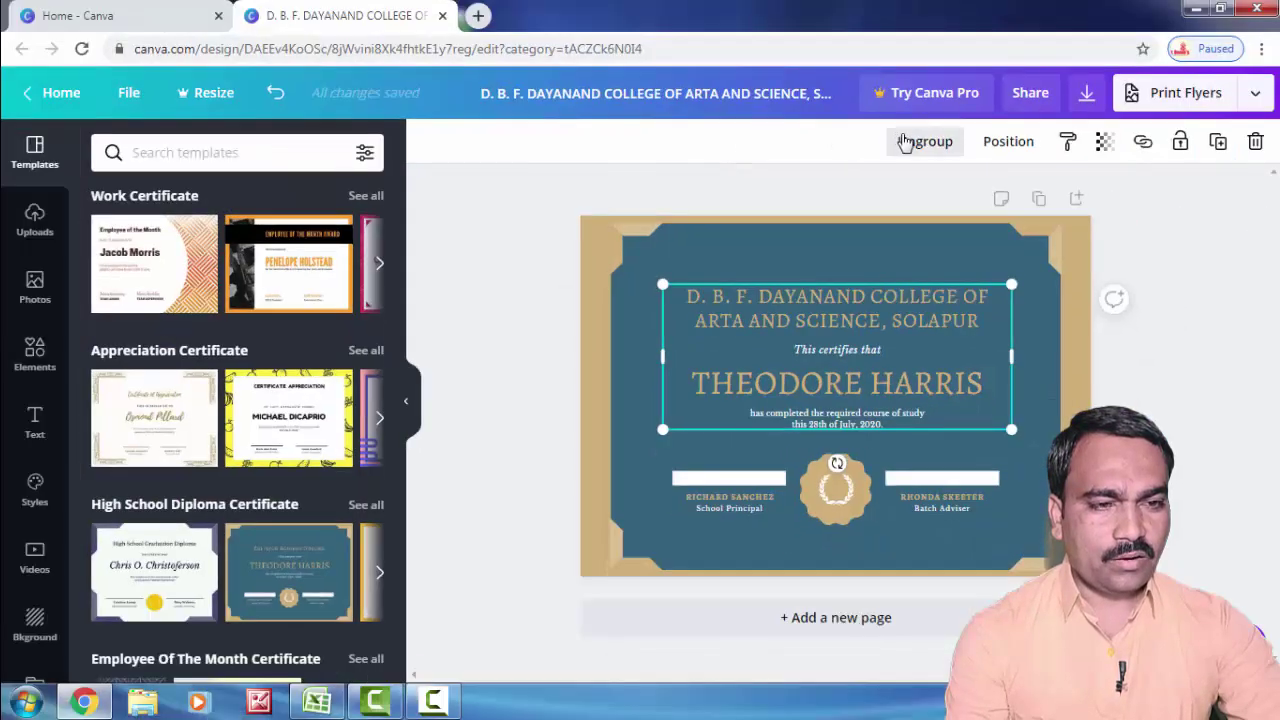
left_click(912, 143)
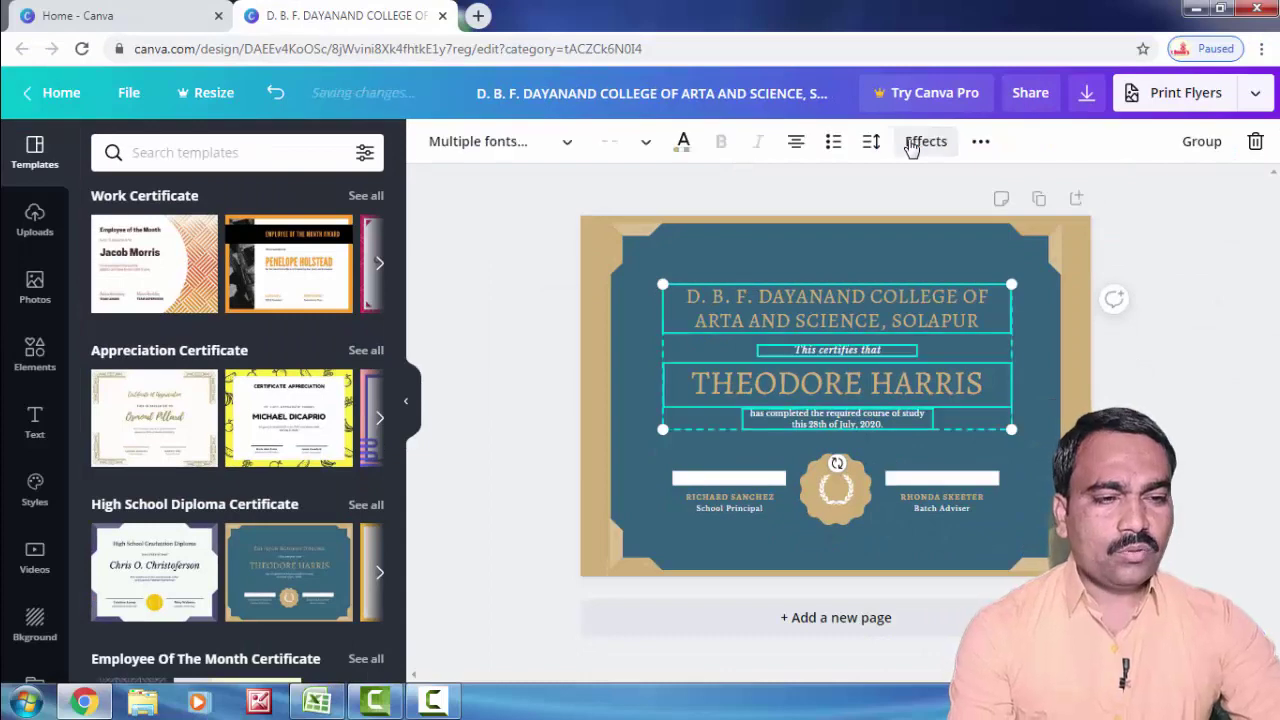
left_click(950, 349)
left_click(838, 350)
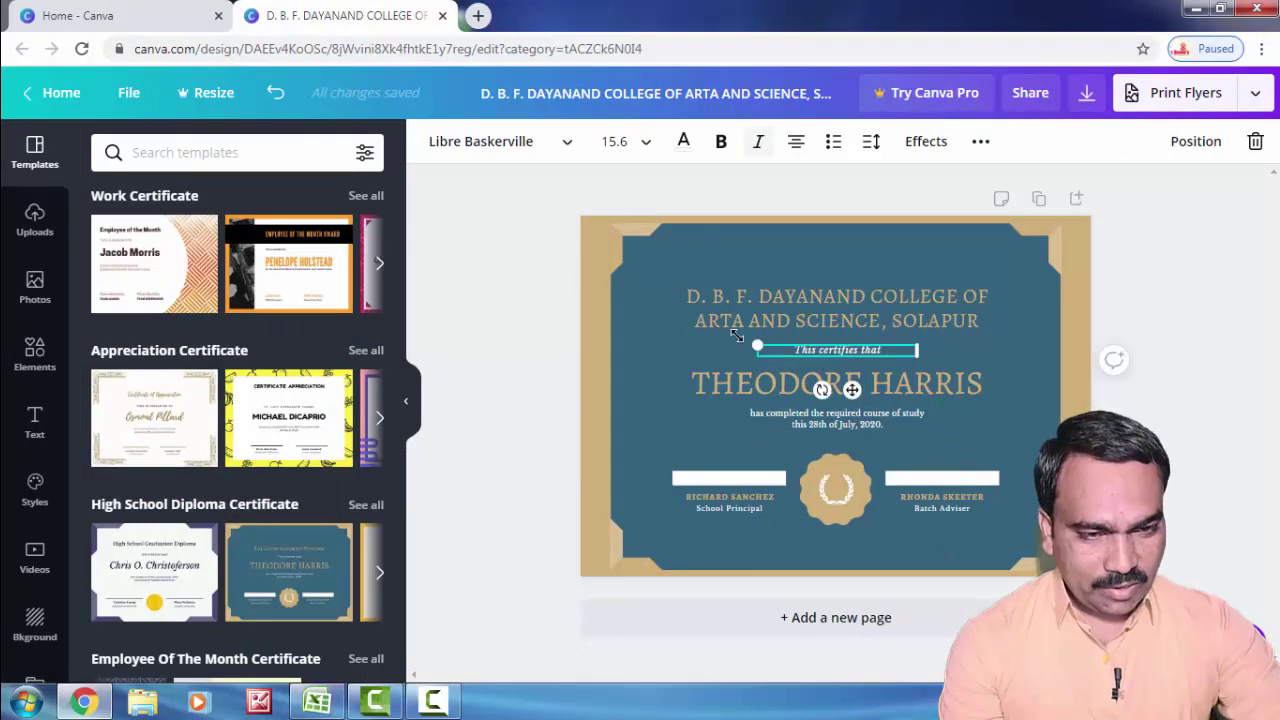
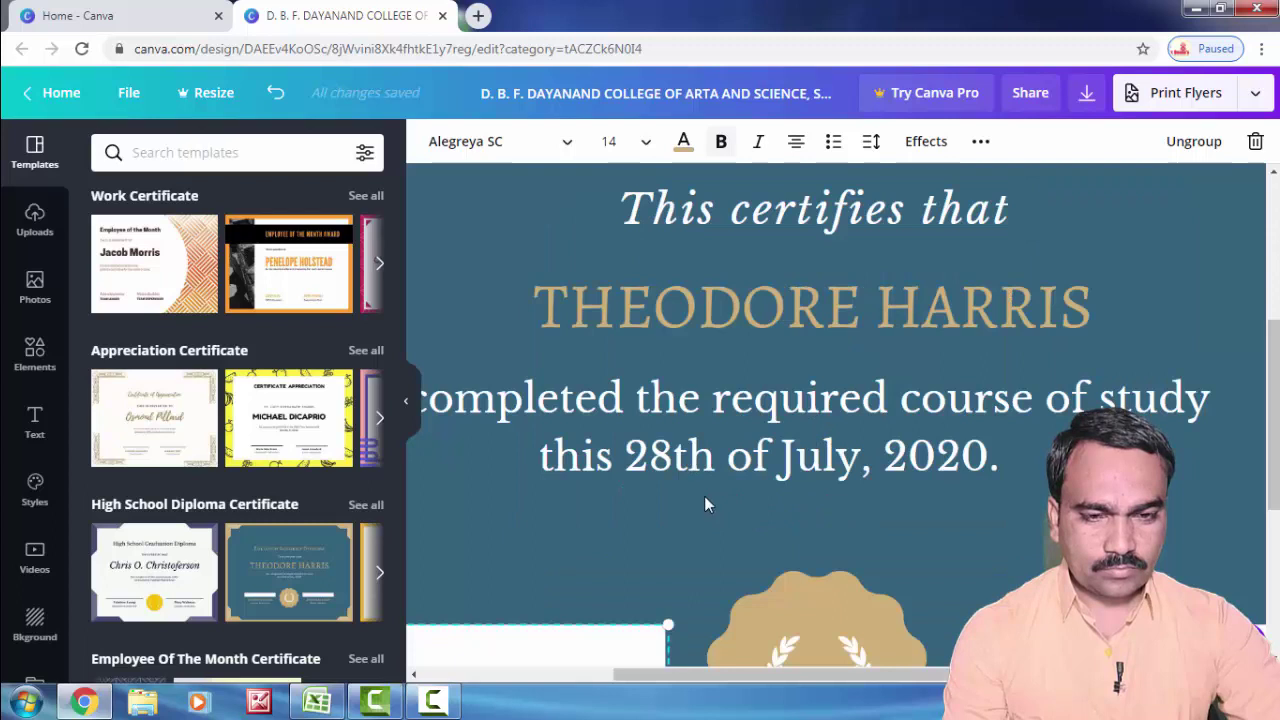
Step: Scroll down the certificate toward the signature area
scroll(704, 496, "down", 4)
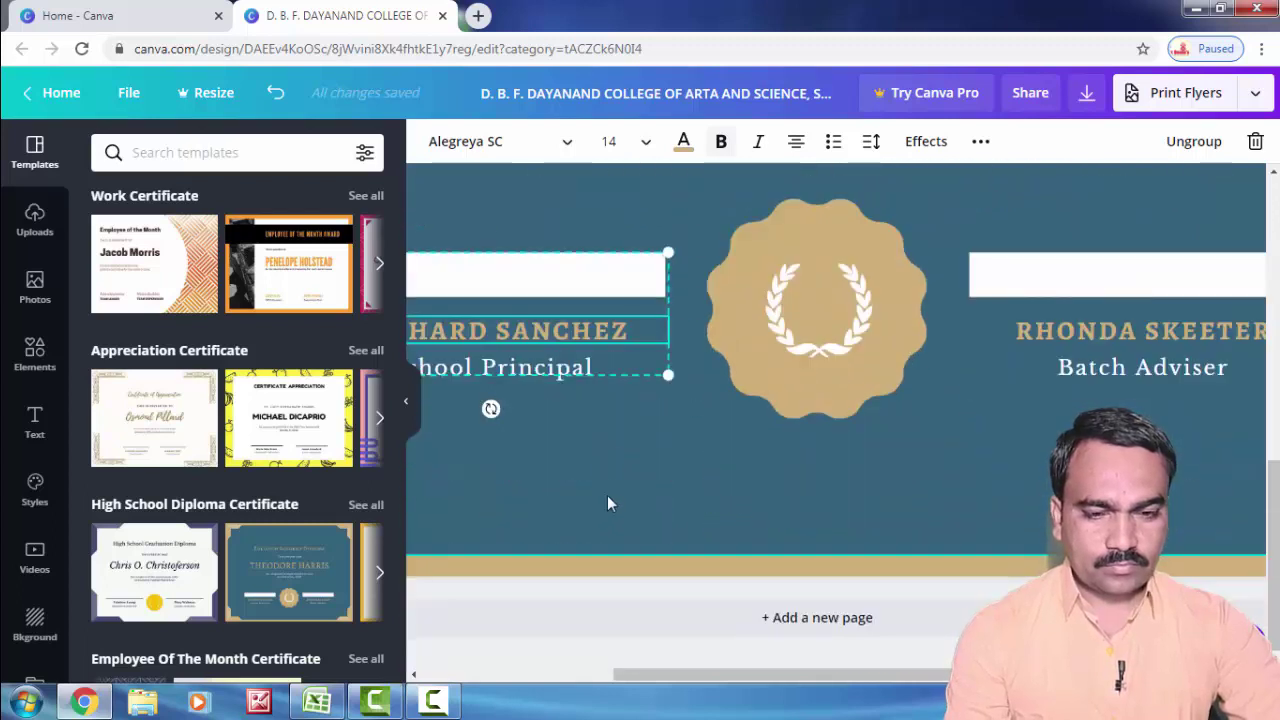
Step: Replace the left signature name RICHARD SANCHEZ with COORDINATOR
left_click(414, 676)
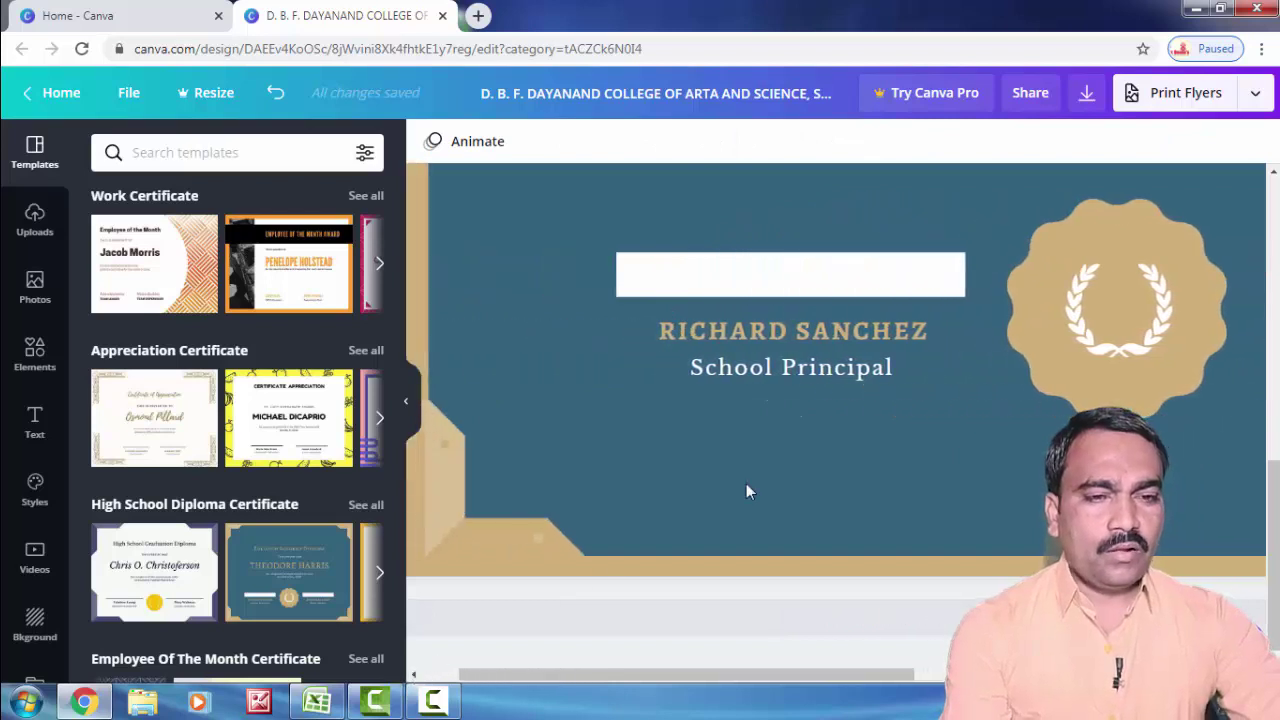
left_click(790, 338)
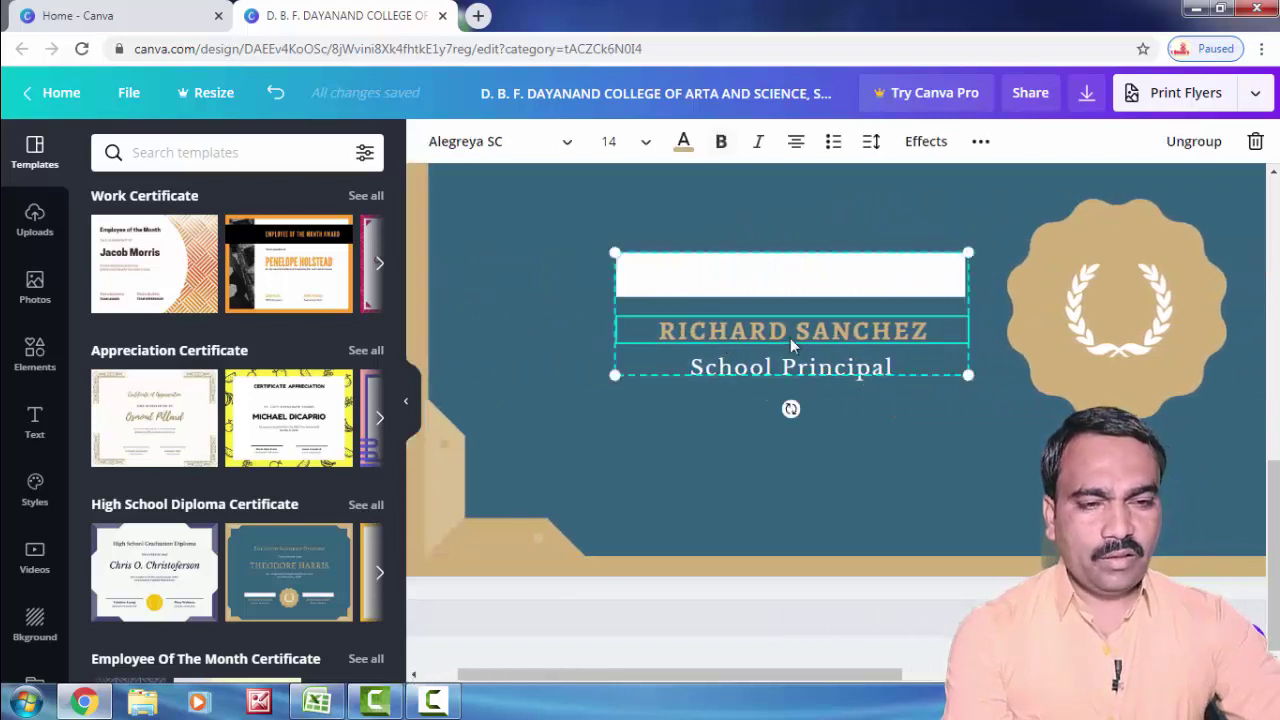
double_click(790, 338)
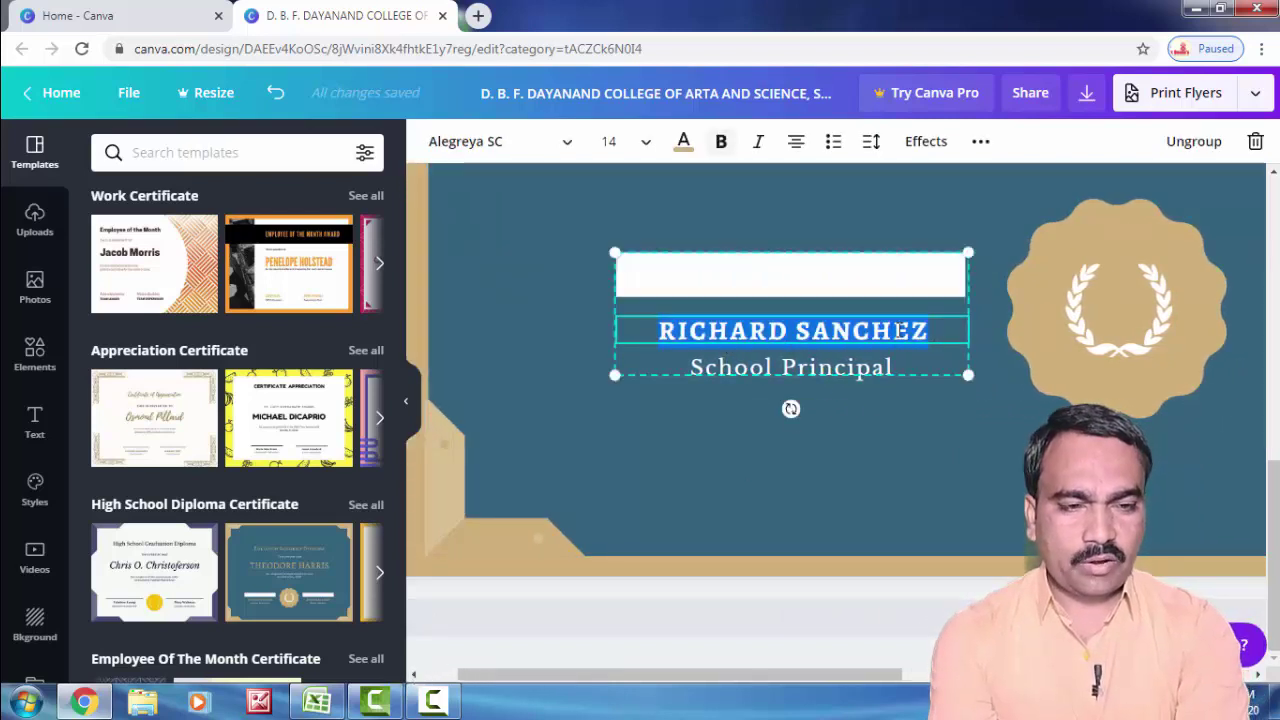
type("CO")
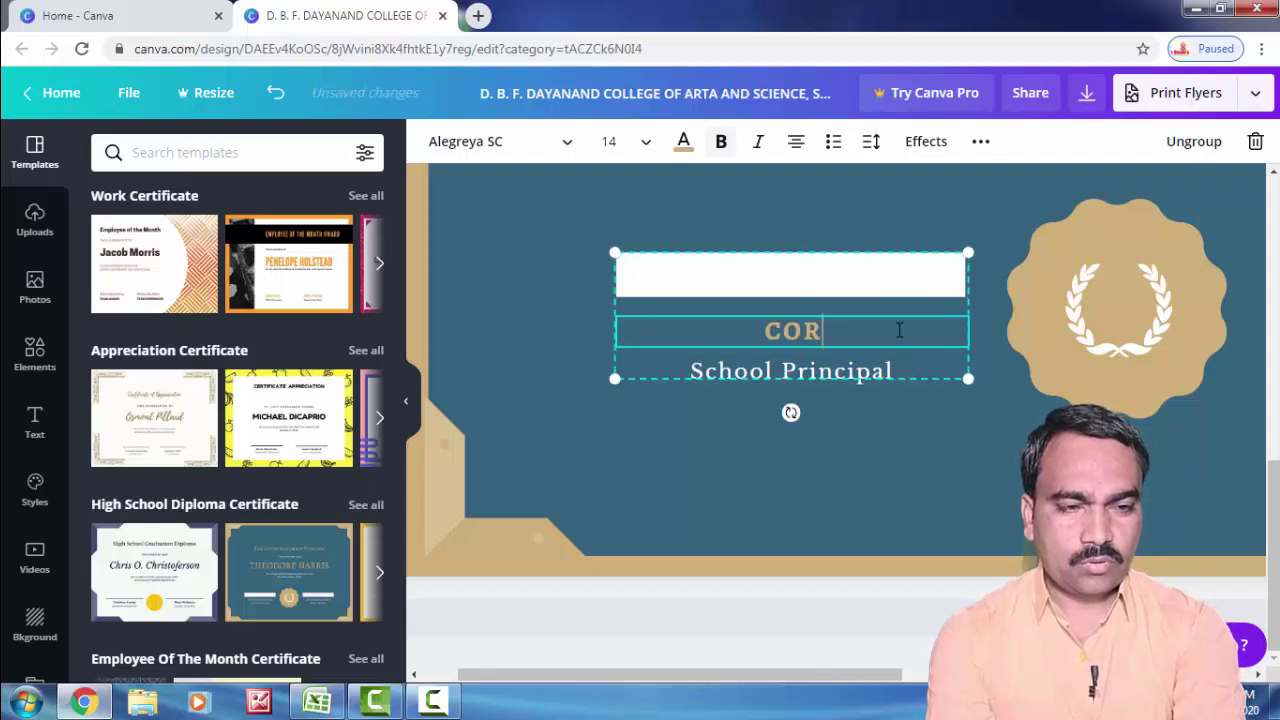
type("ORDINATI")
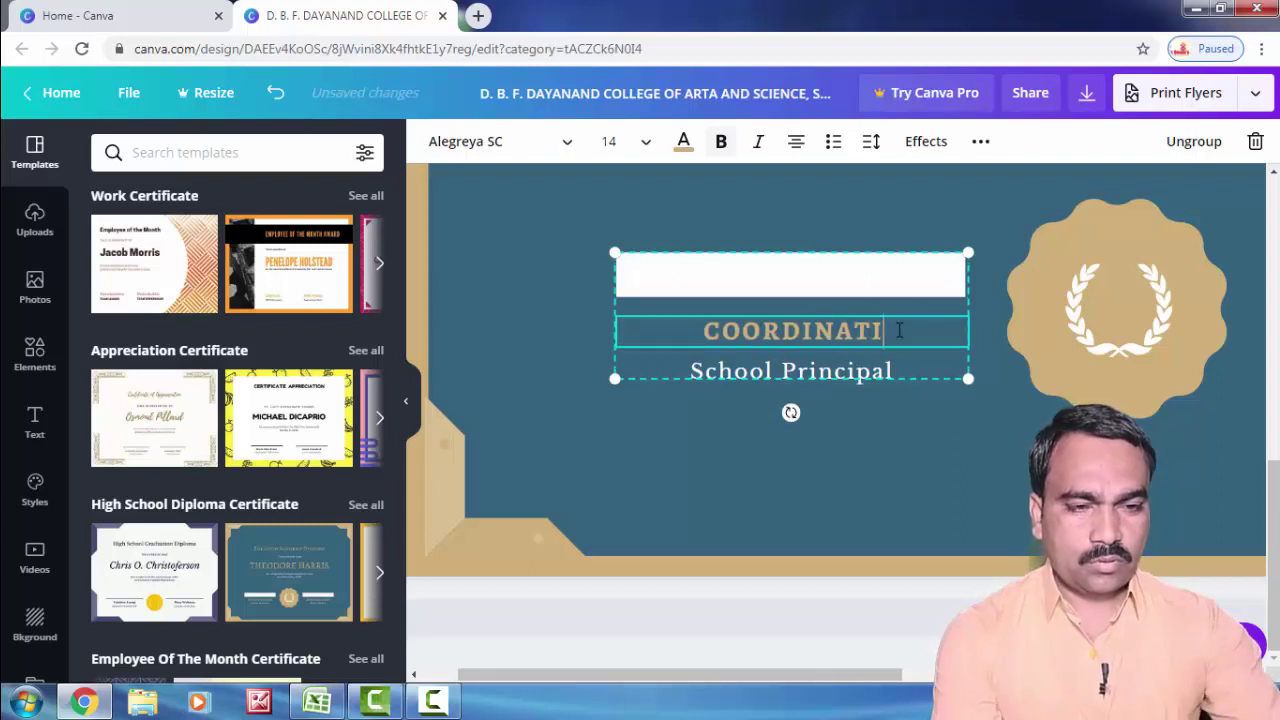
key("BackSpace")
type("OR")
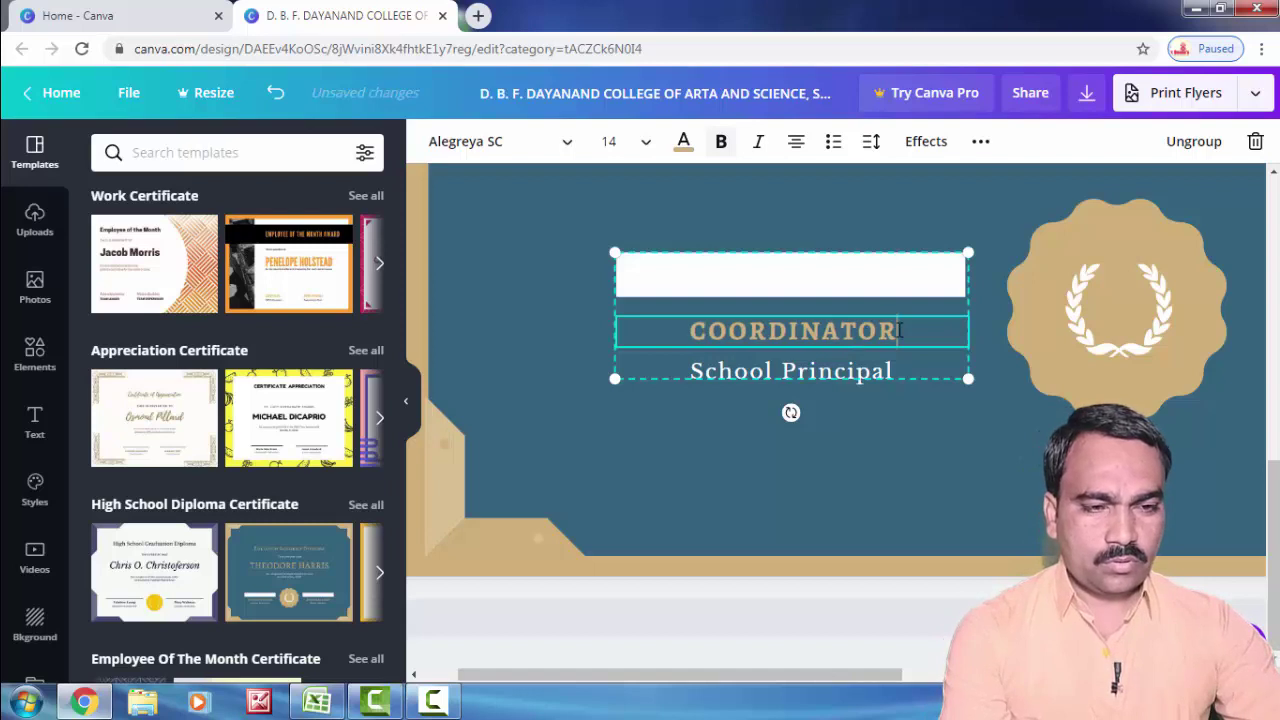
left_click(806, 373)
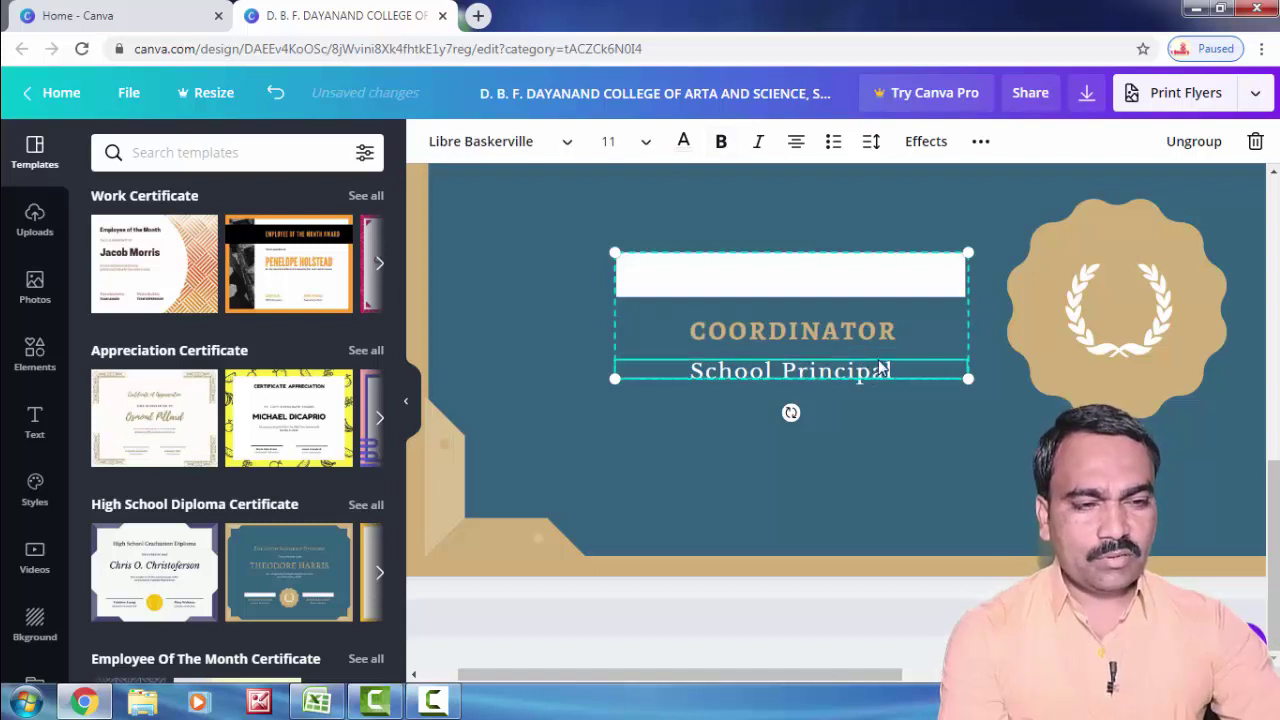
Step: Ungroup the left signature block and delete its School Principal subtitle
left_click_drag(894, 370, 760, 372)
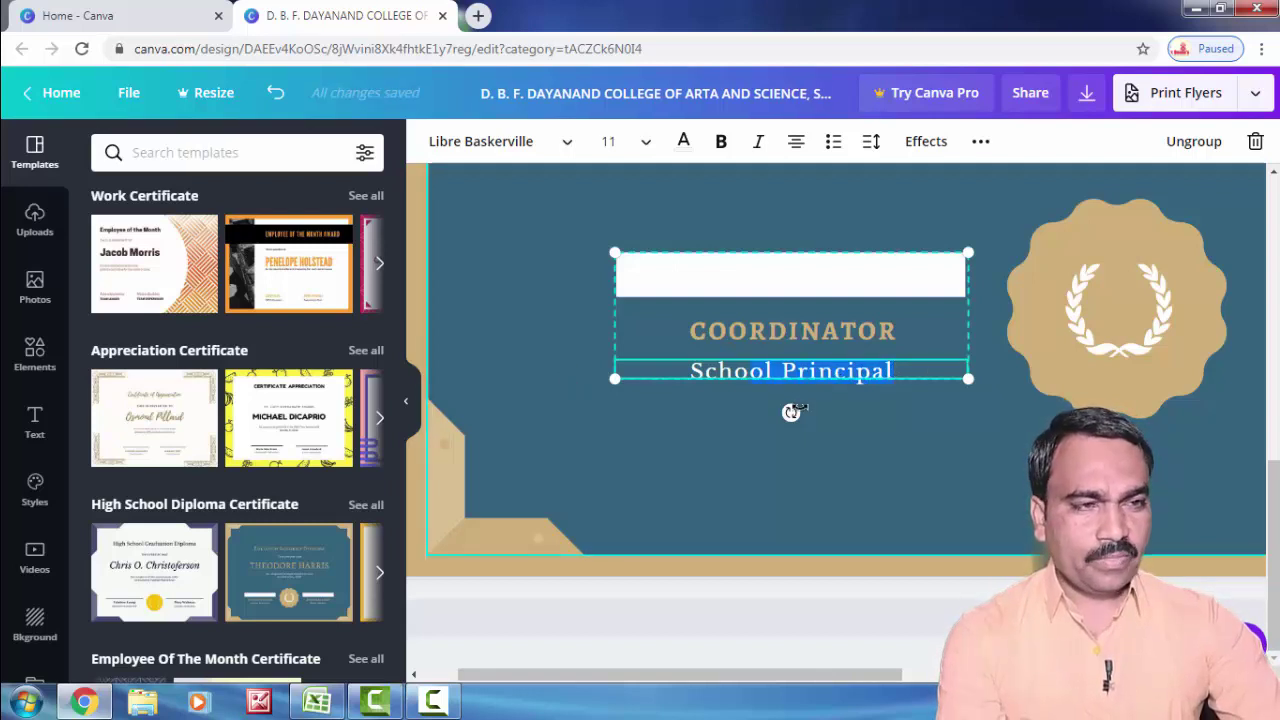
left_click(1195, 142)
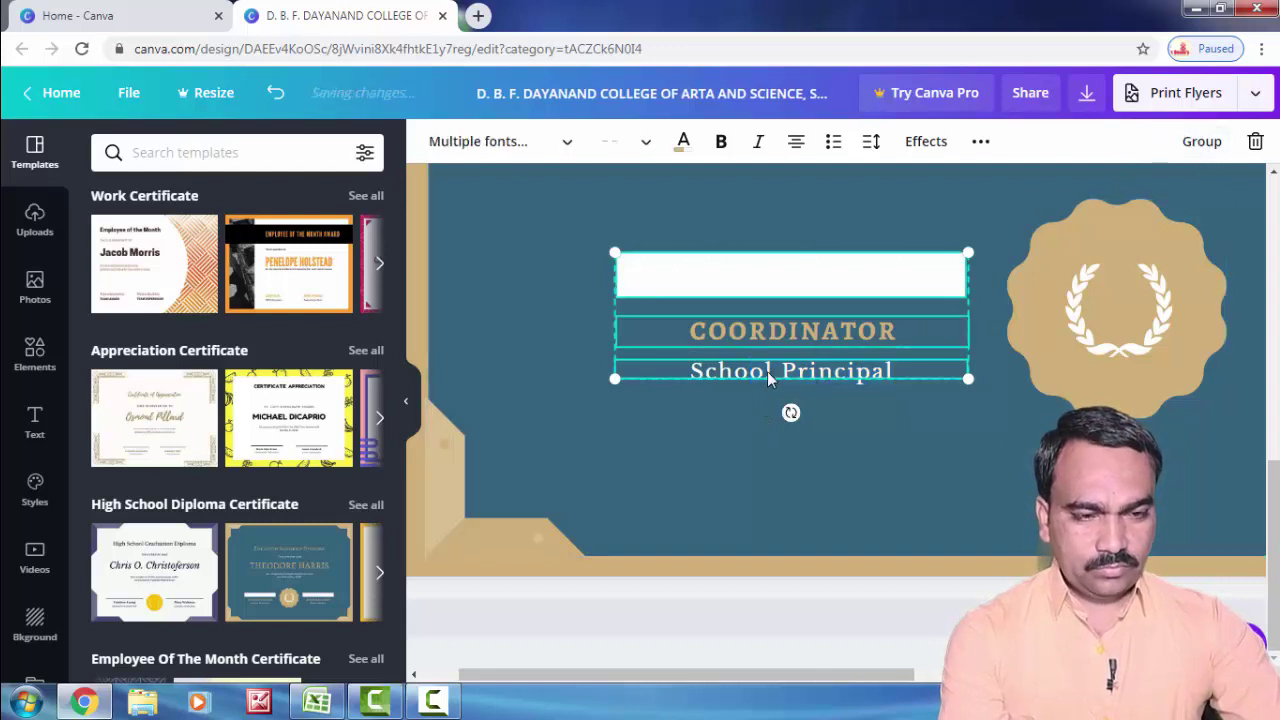
left_click(792, 444)
left_click(808, 368)
key("Delete")
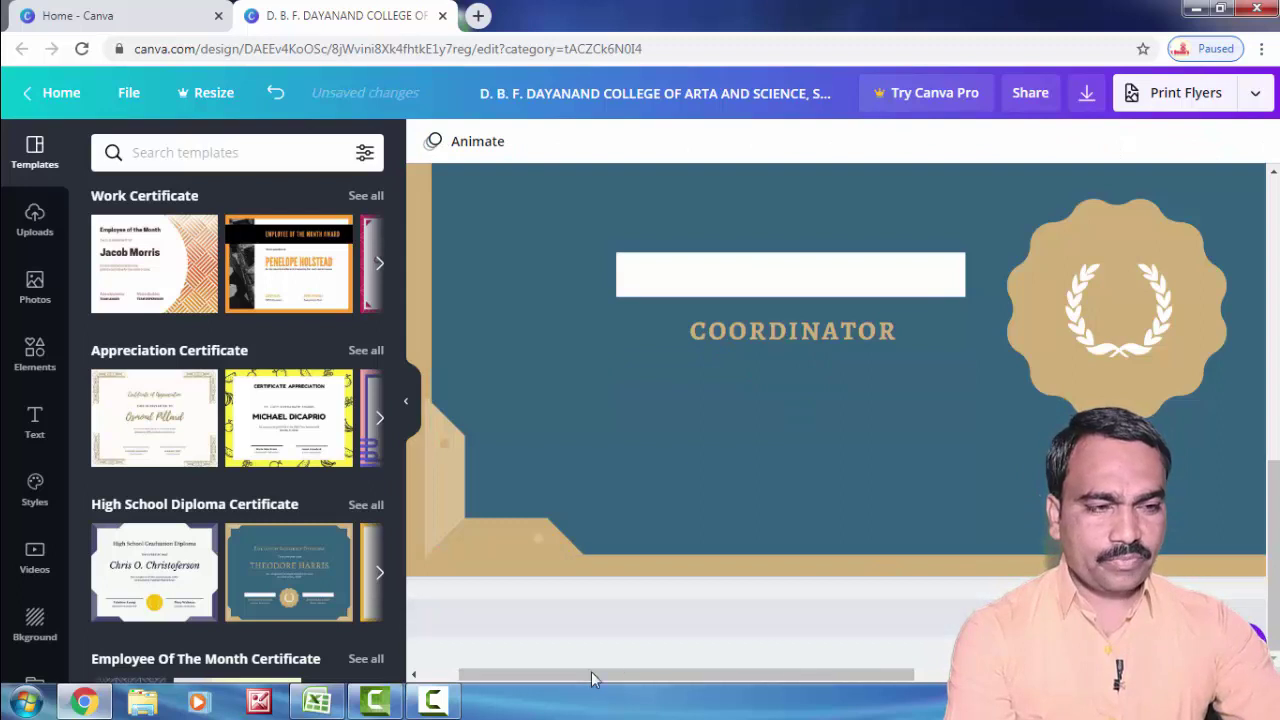
Step: Ungroup the right signature block and delete its Batch Adviser subtitle
left_click_drag(592, 680, 818, 676)
left_click(919, 330)
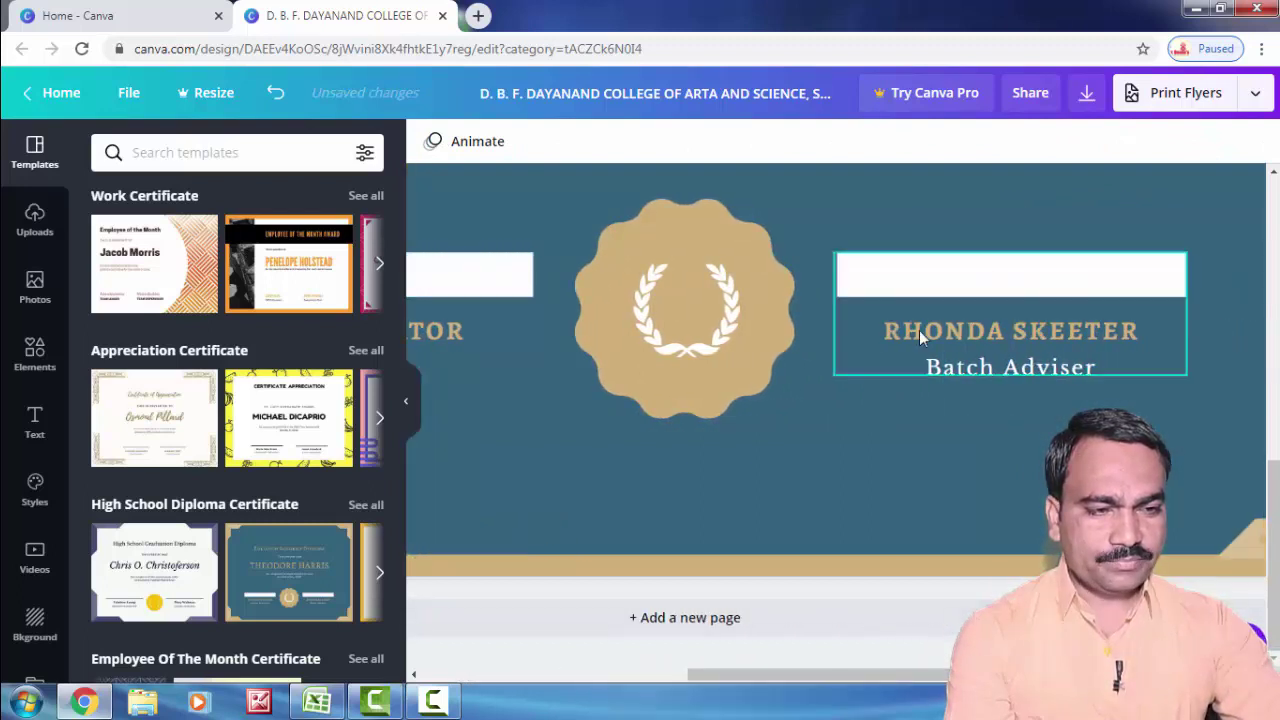
left_click(1006, 320)
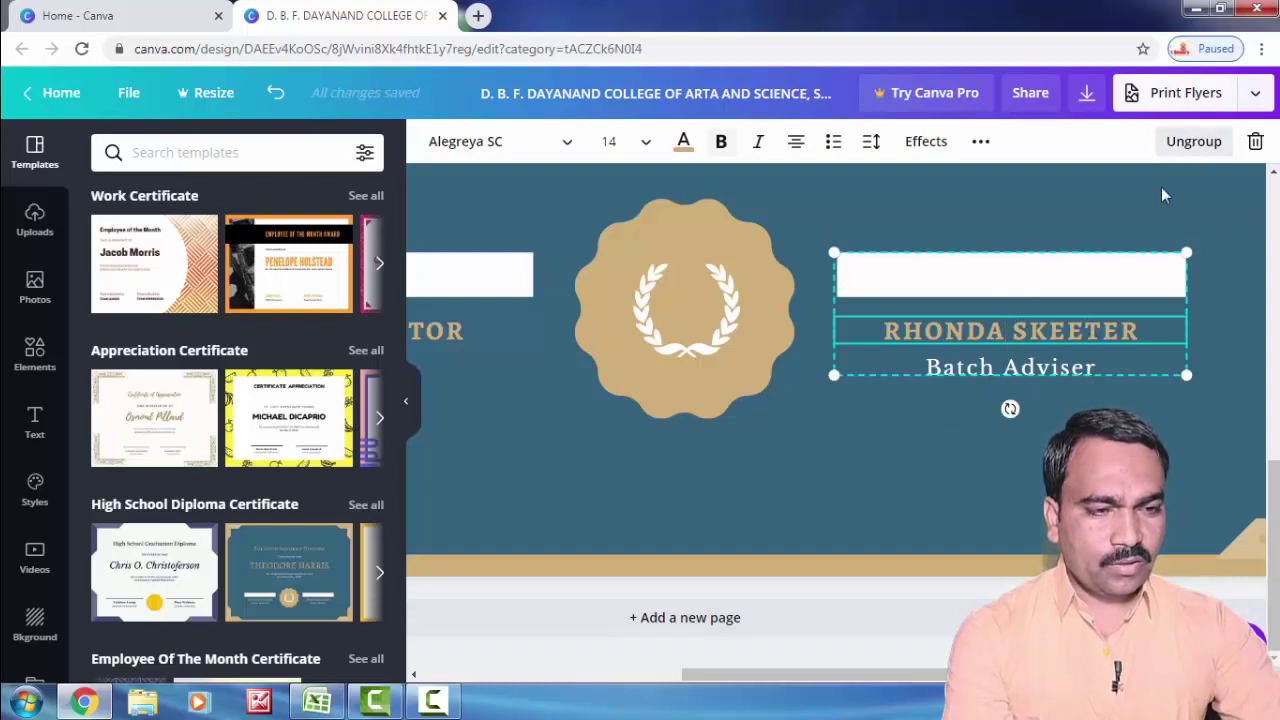
left_click(1193, 141)
left_click(975, 392)
left_click(979, 371)
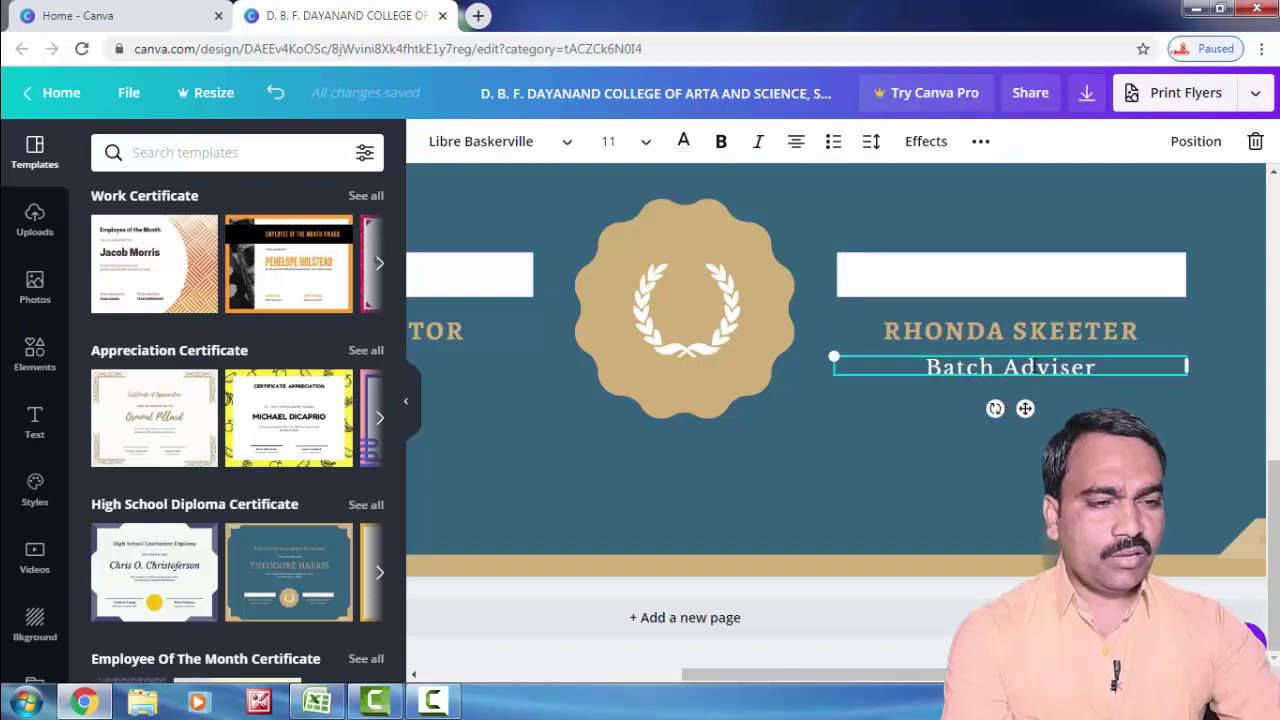
left_click(1255, 141)
left_click(989, 330)
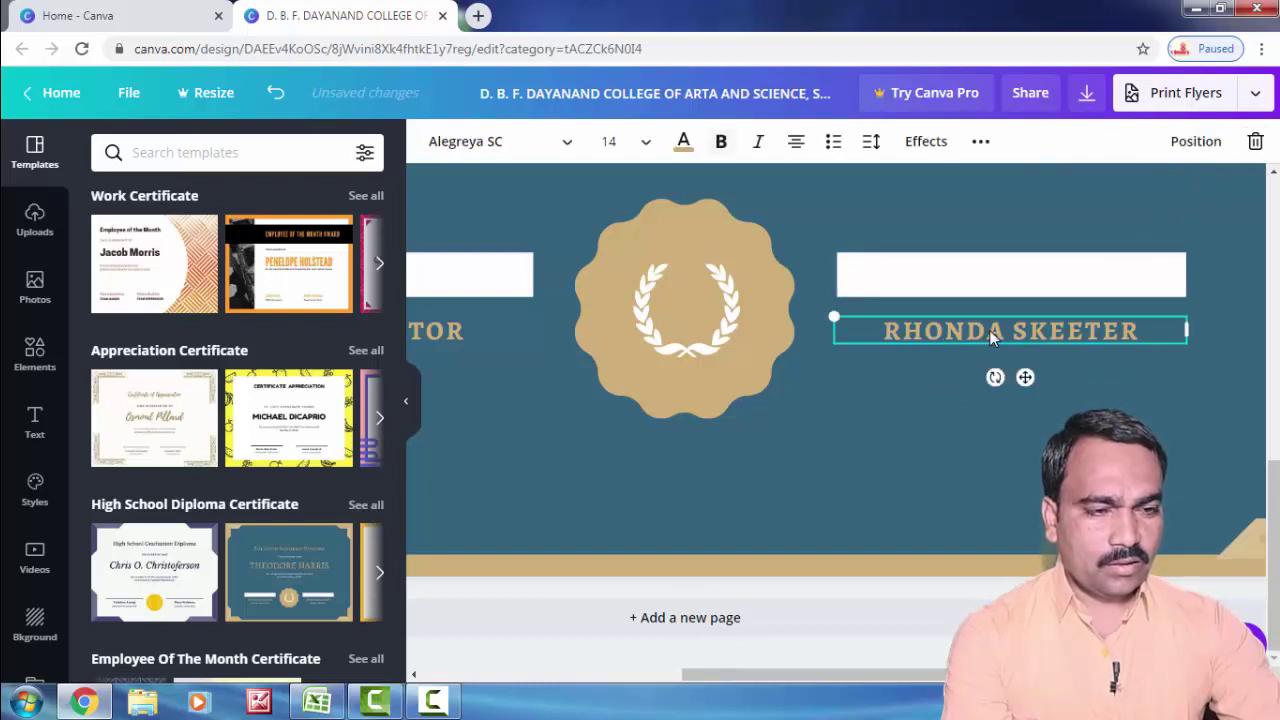
left_click_drag(1140, 331, 837, 337)
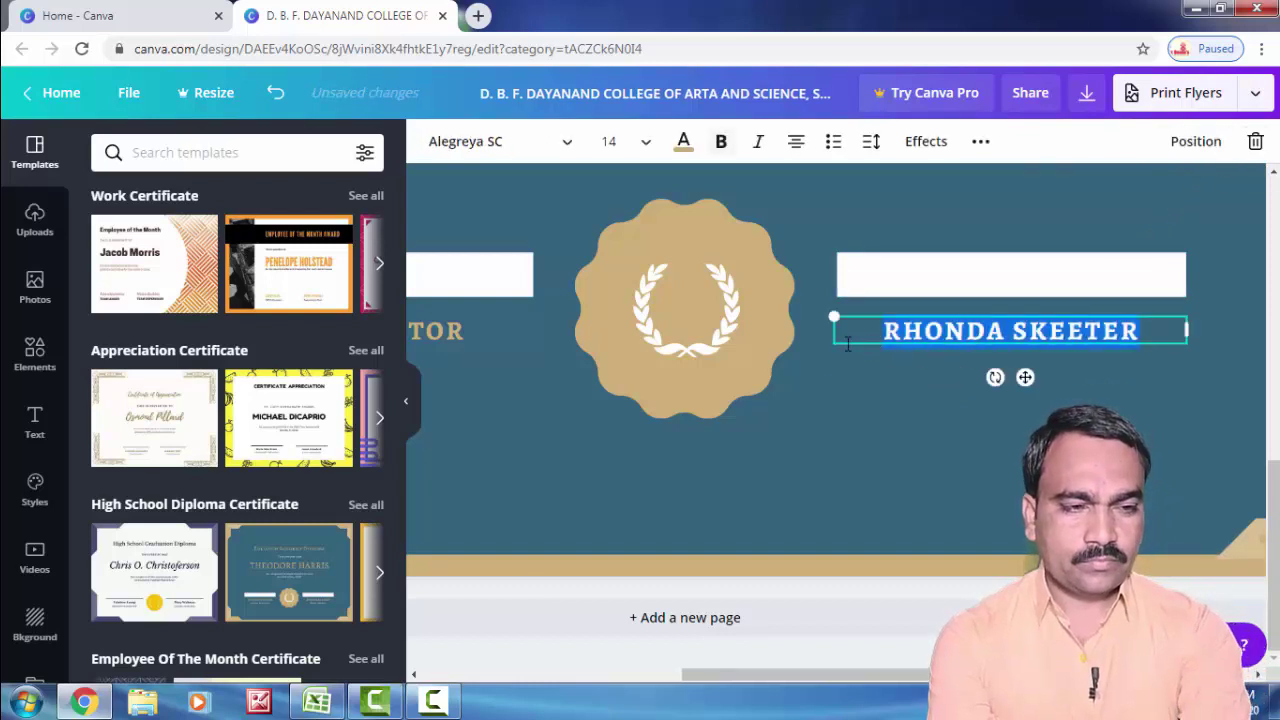
type("PRIN")
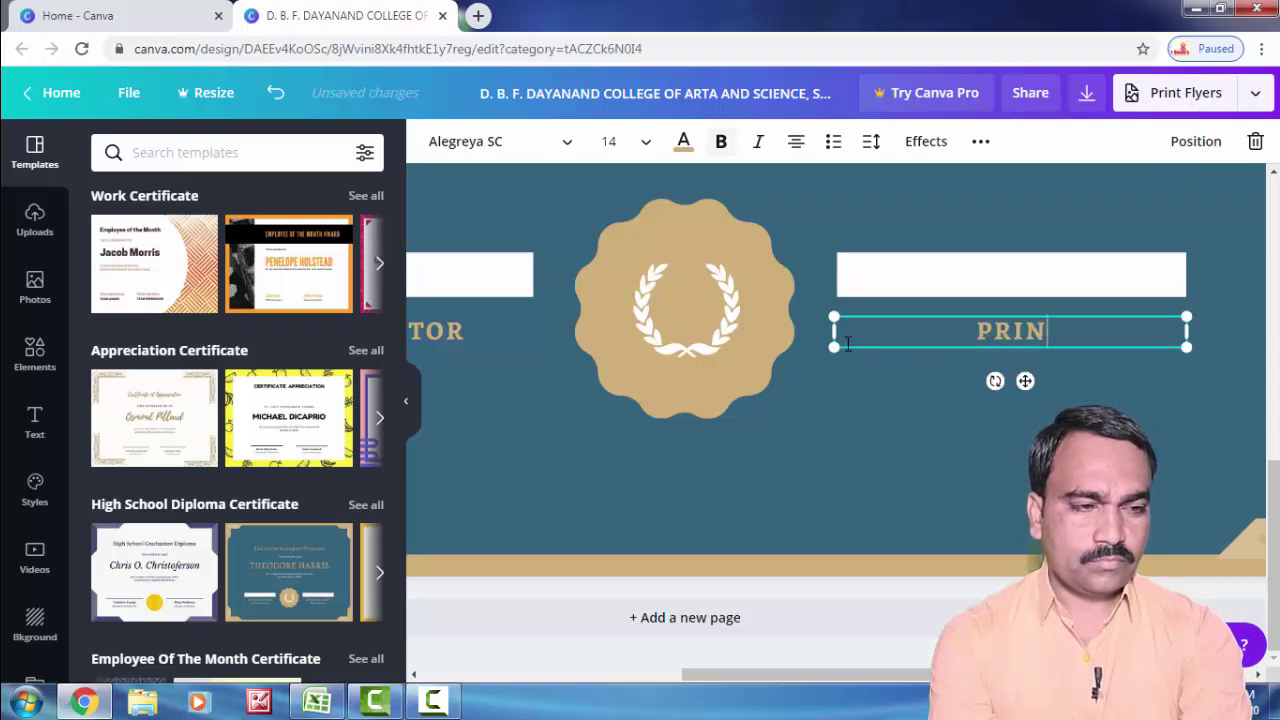
type("CIPAL")
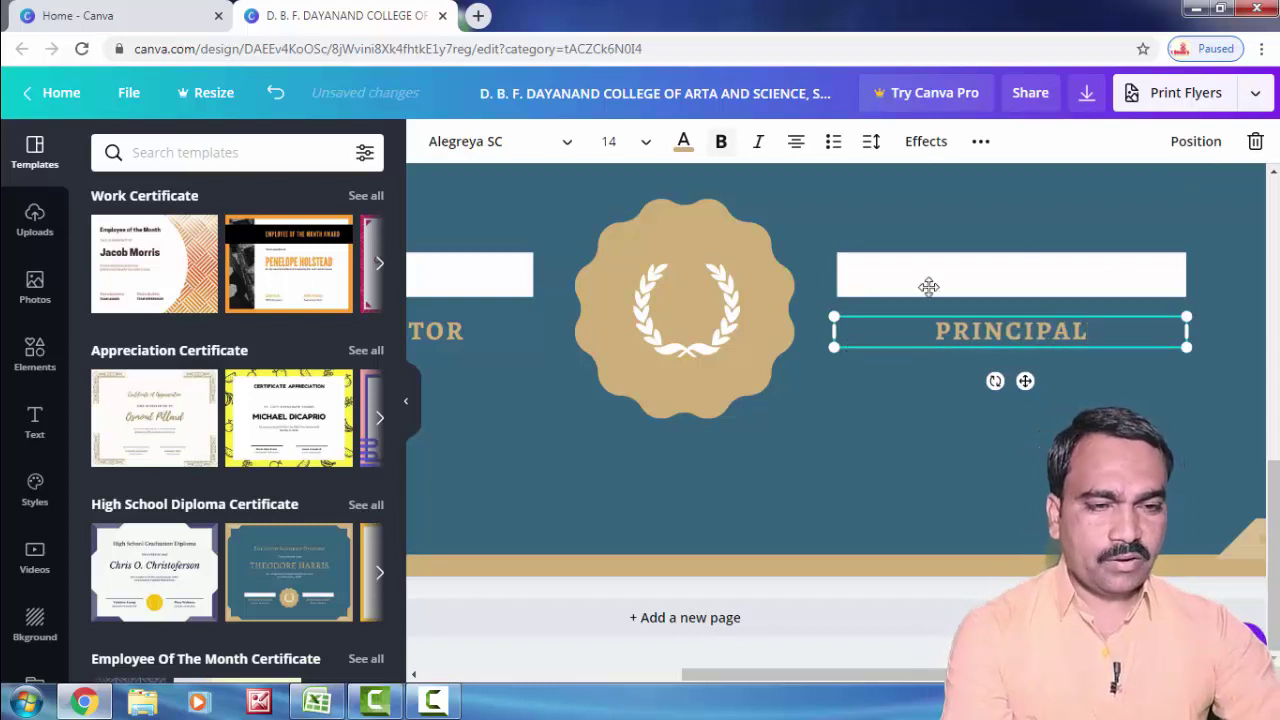
left_click(853, 452)
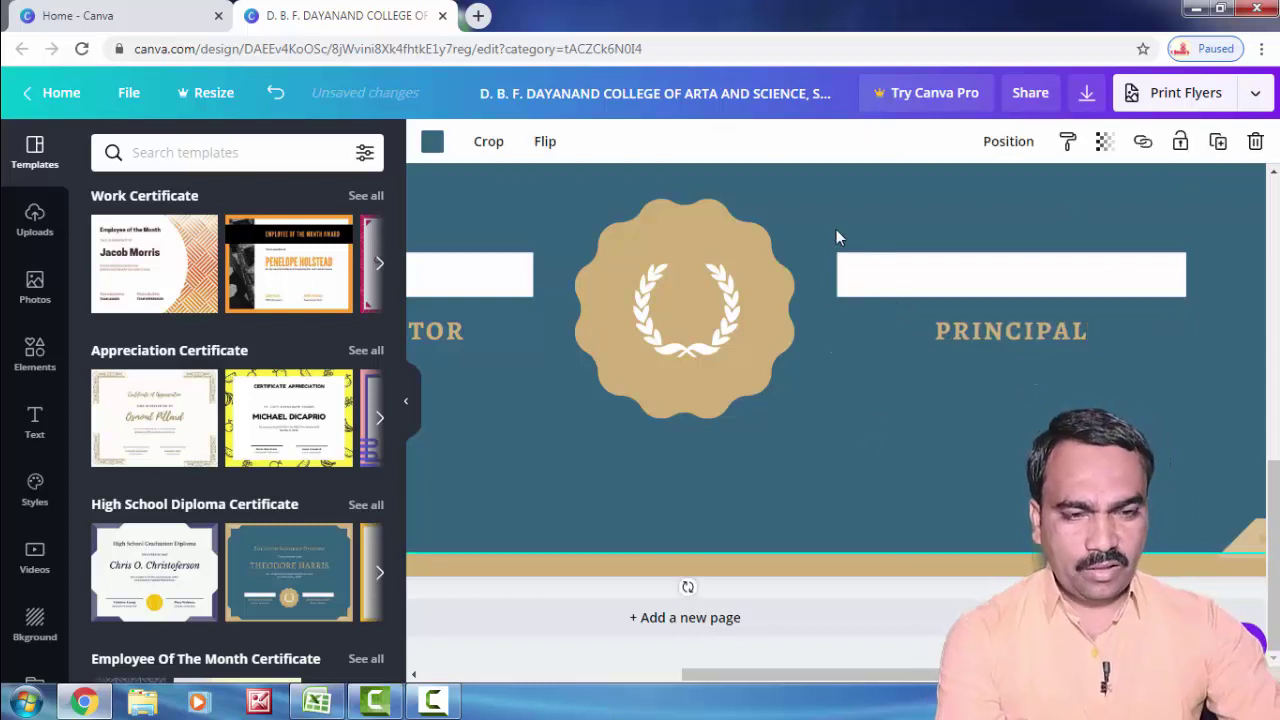
Step: Delete the gold scalloped seal and the white laurel wreath between the signature lines
left_click(735, 350)
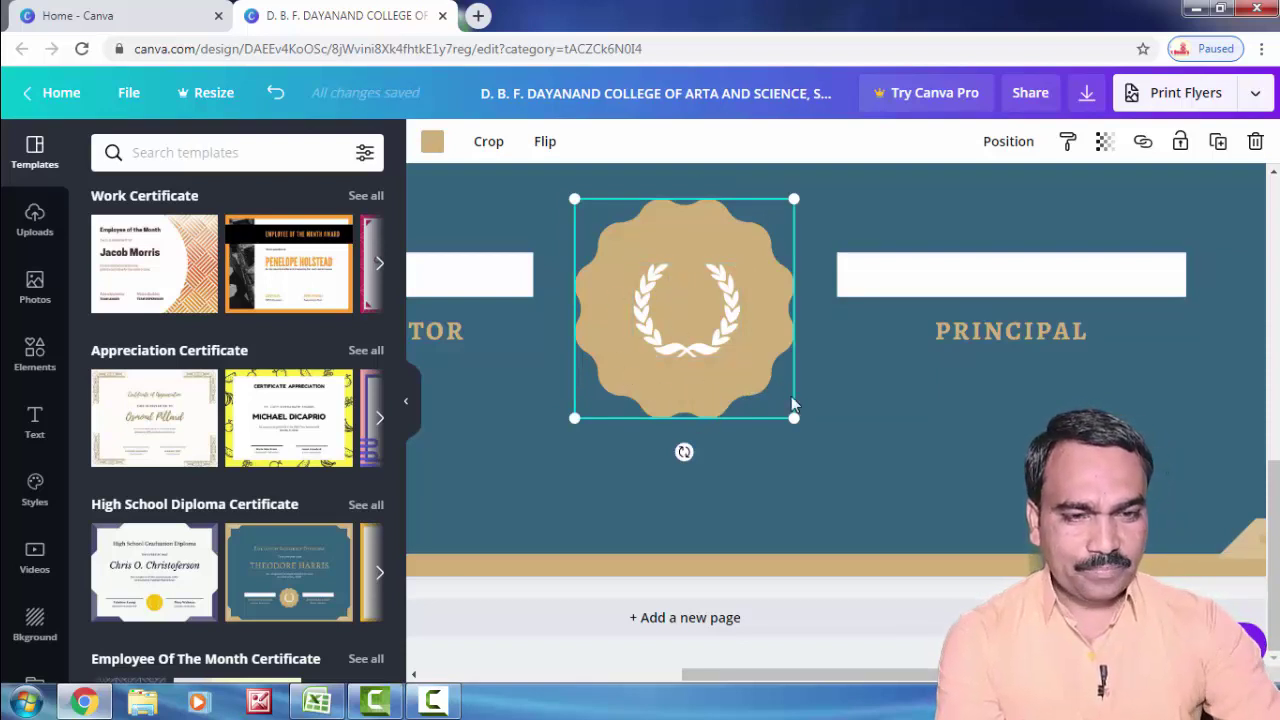
key("Delete")
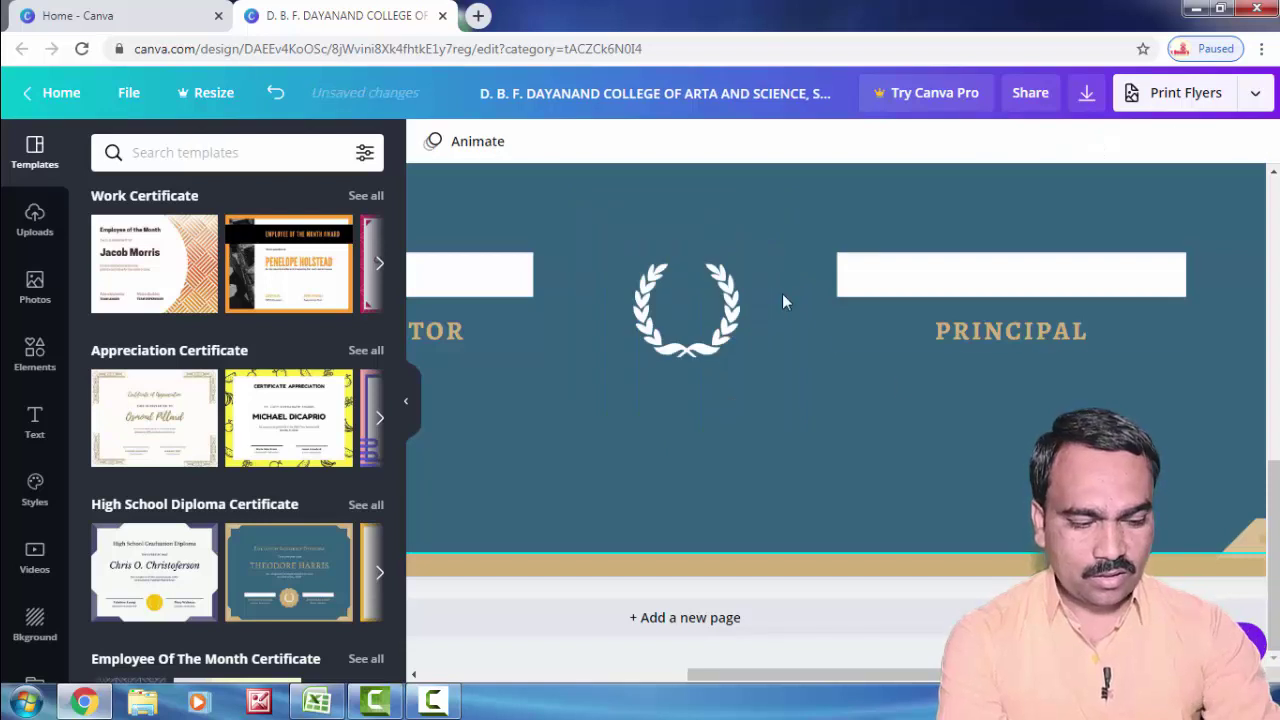
left_click(722, 333)
key("Delete")
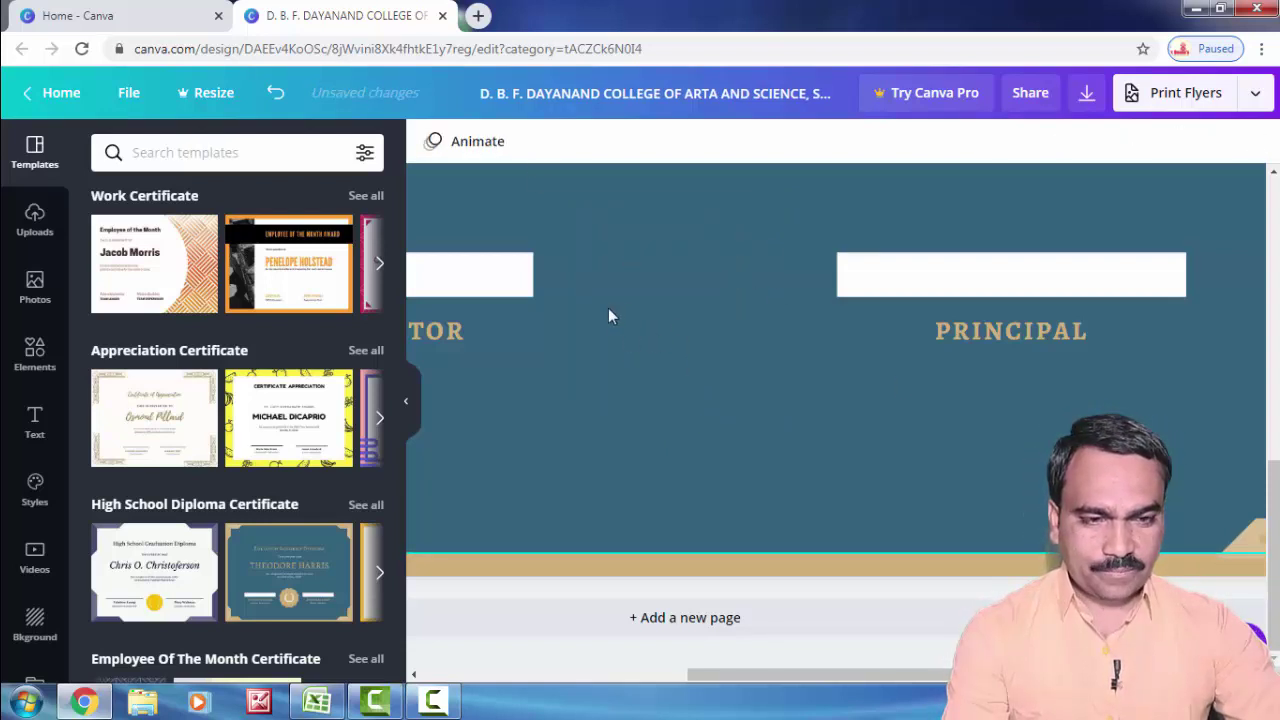
scroll(672, 367, "down", 3)
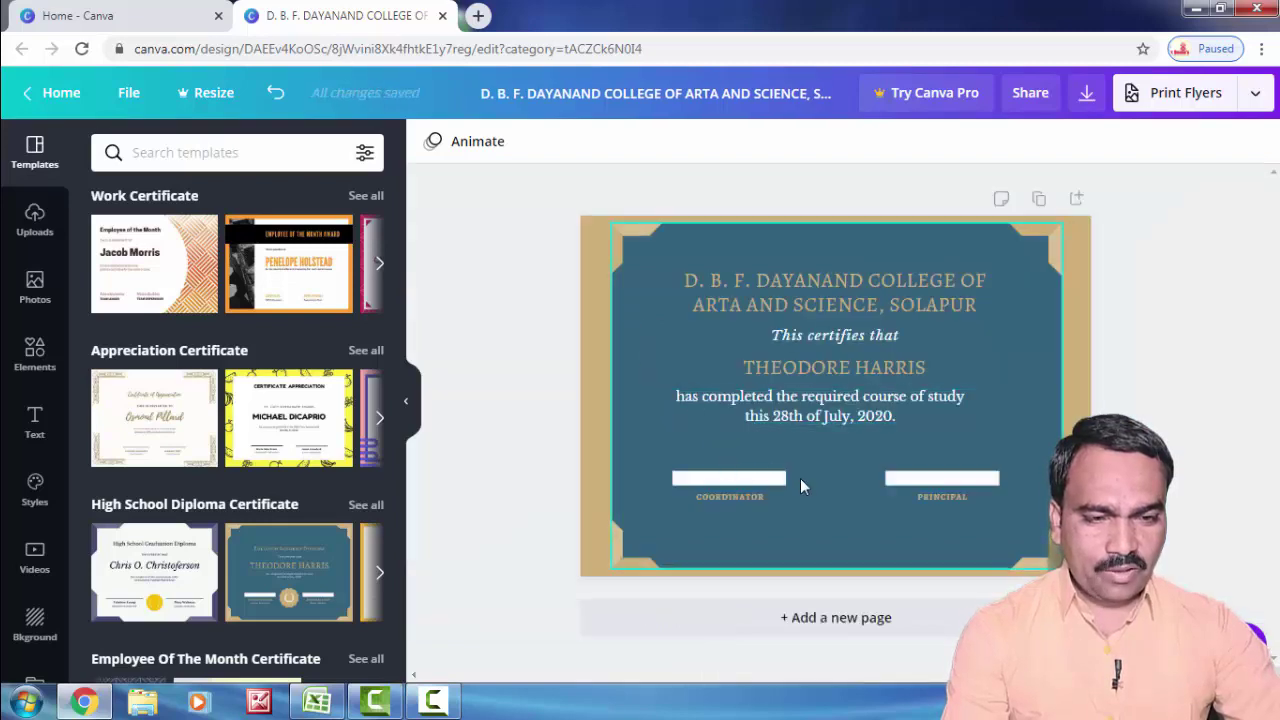
scroll(800, 478, "up", 3)
scroll(800, 478, "down", 3)
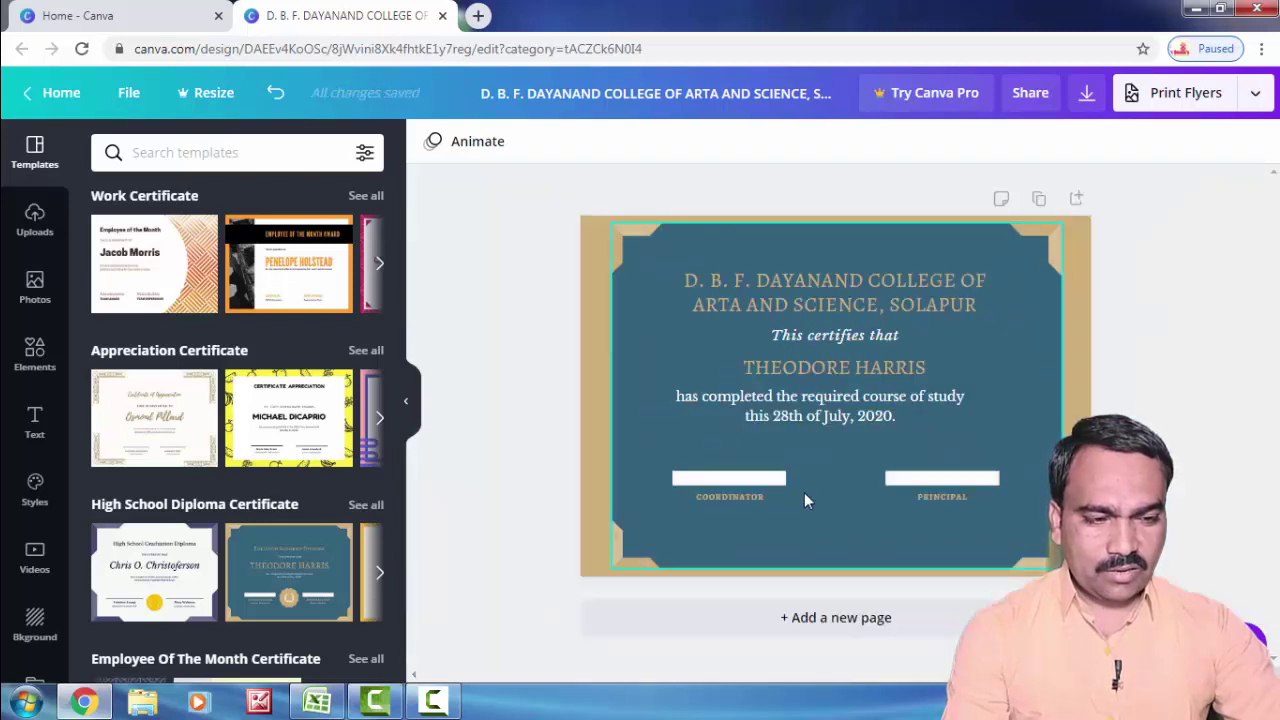
scroll(804, 492, "up", 3)
scroll(944, 590, "down", 2)
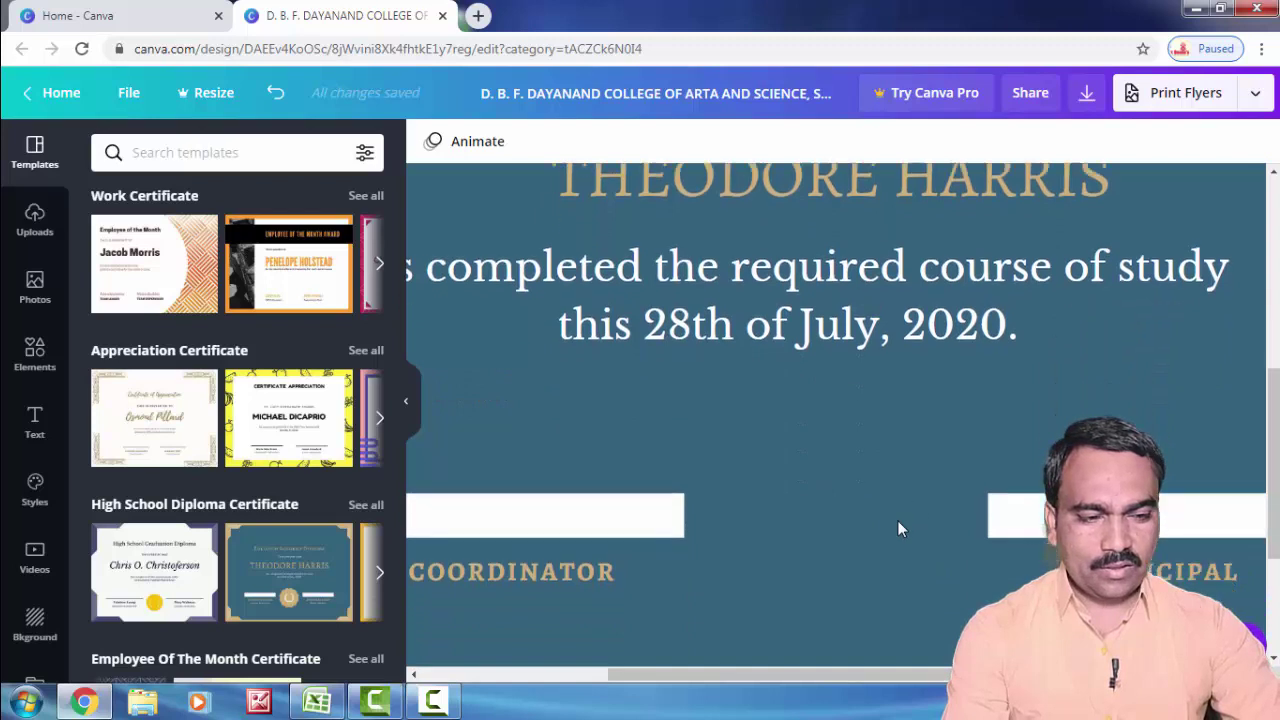
scroll(897, 529, "down", 1)
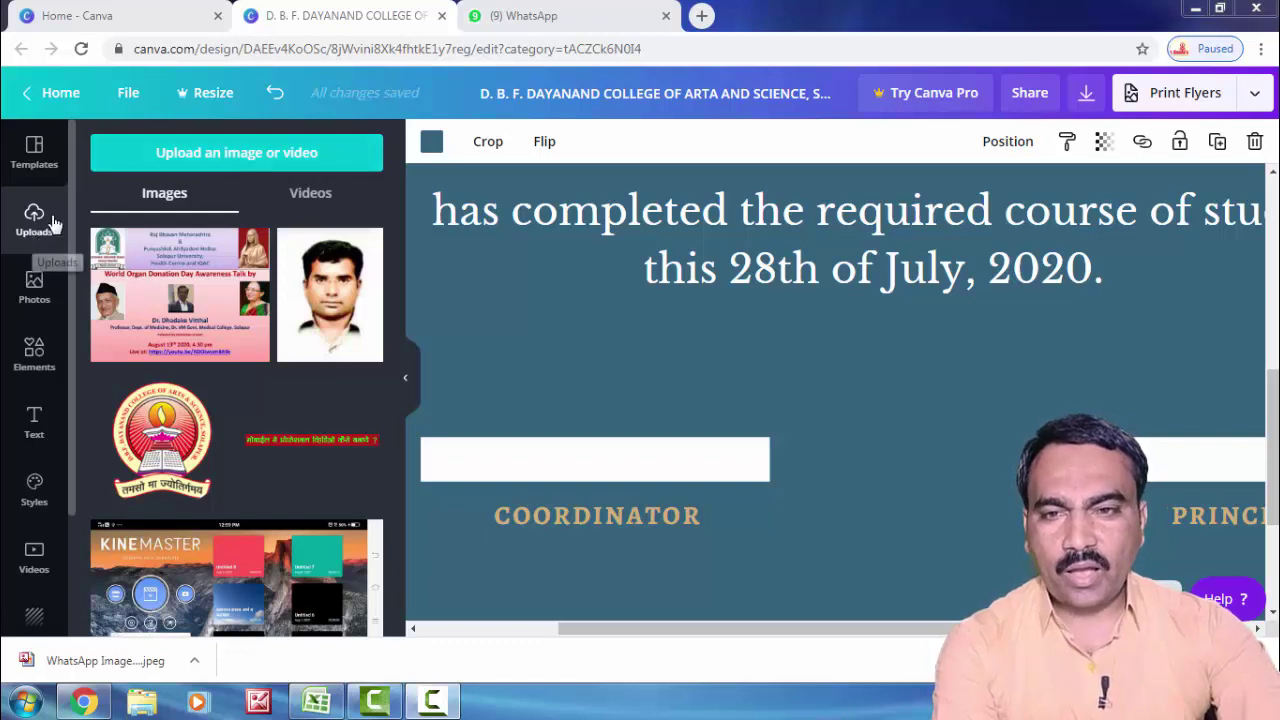
Step: Upload the signature image 'WhatsApp Image 2020-08-11 at 7.25.20 PM' from Downloads
left_click(220, 163)
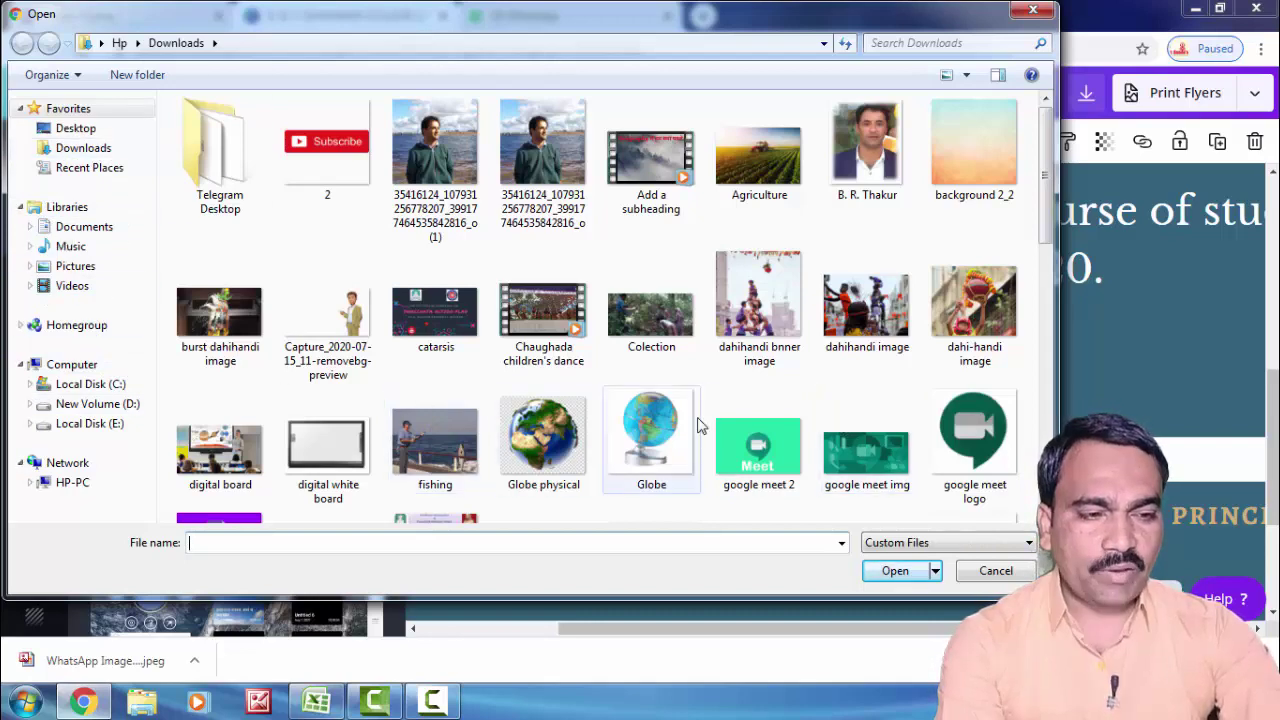
scroll(600, 300, "down", 10)
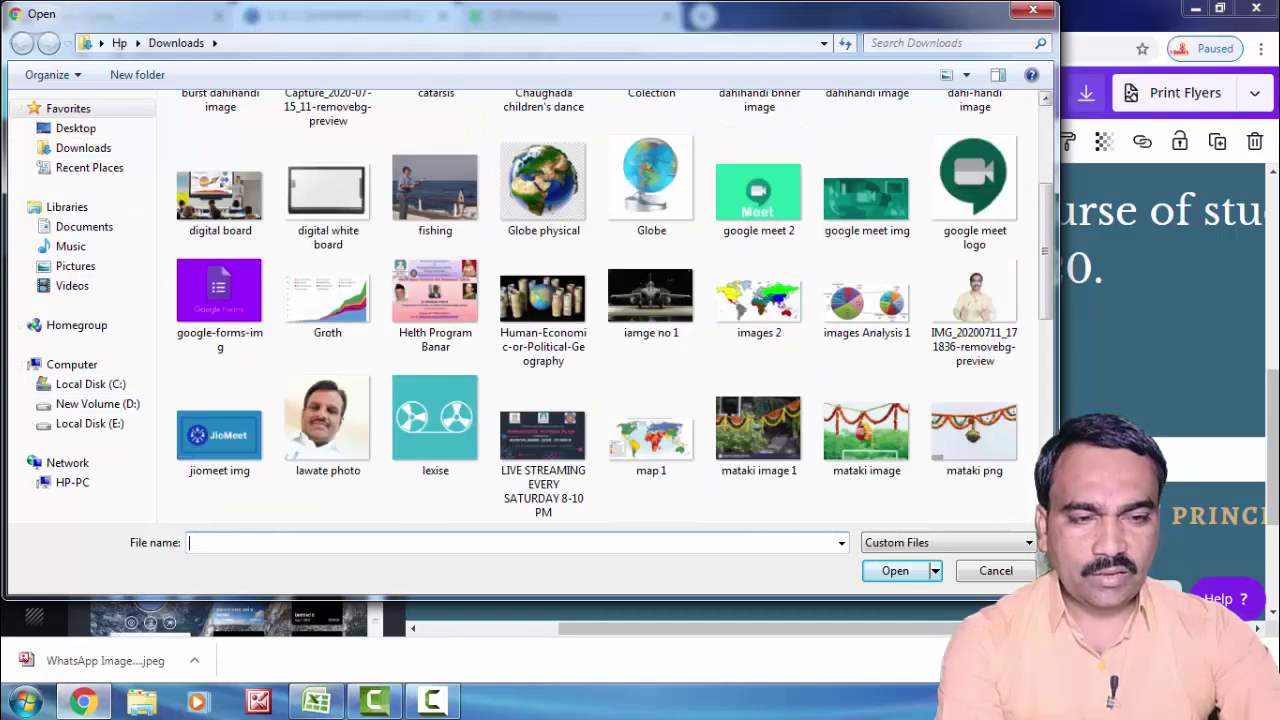
scroll(600, 300, "down", 2)
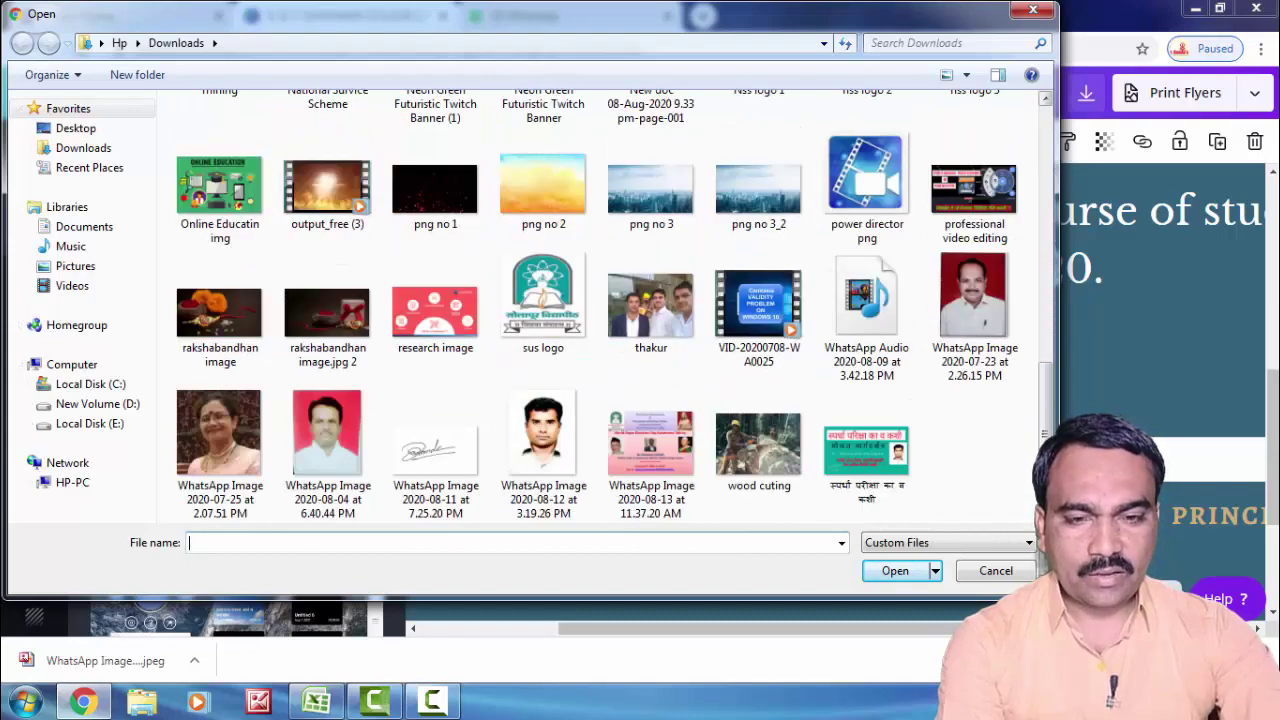
left_click(436, 448)
left_click(895, 570)
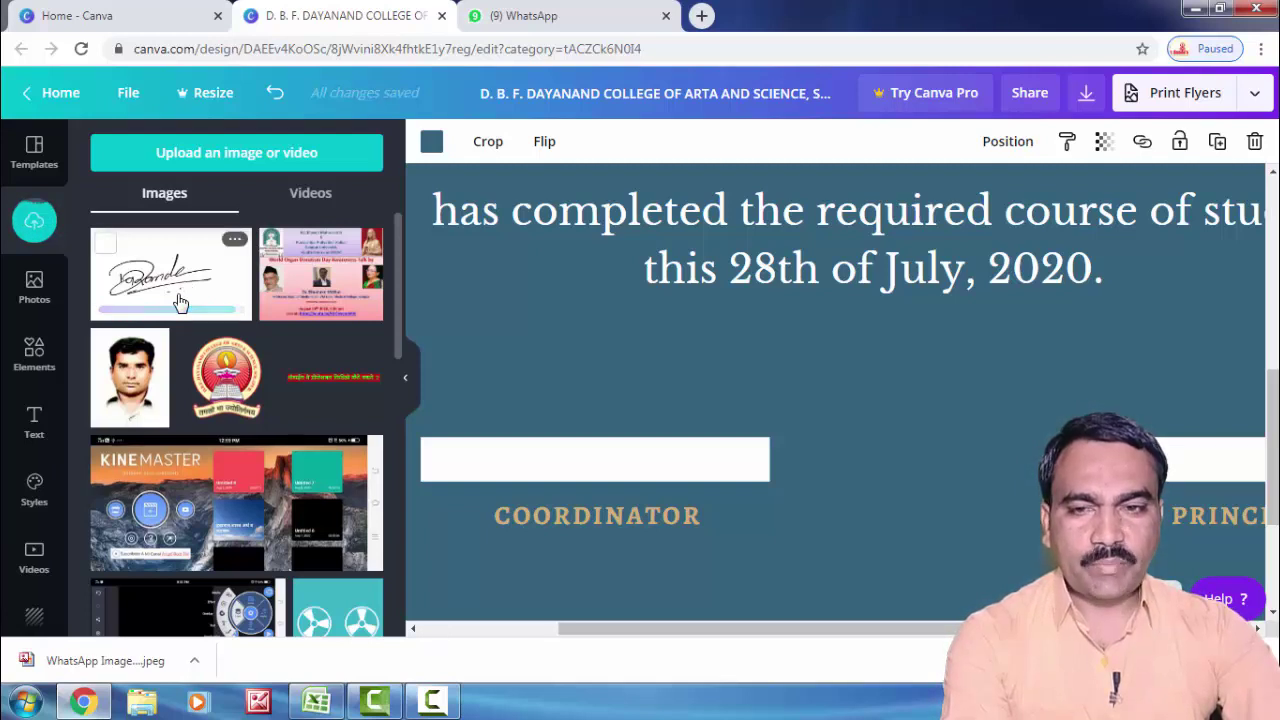
Step: Add the signature image to the certificate and resize it small
left_click(185, 290)
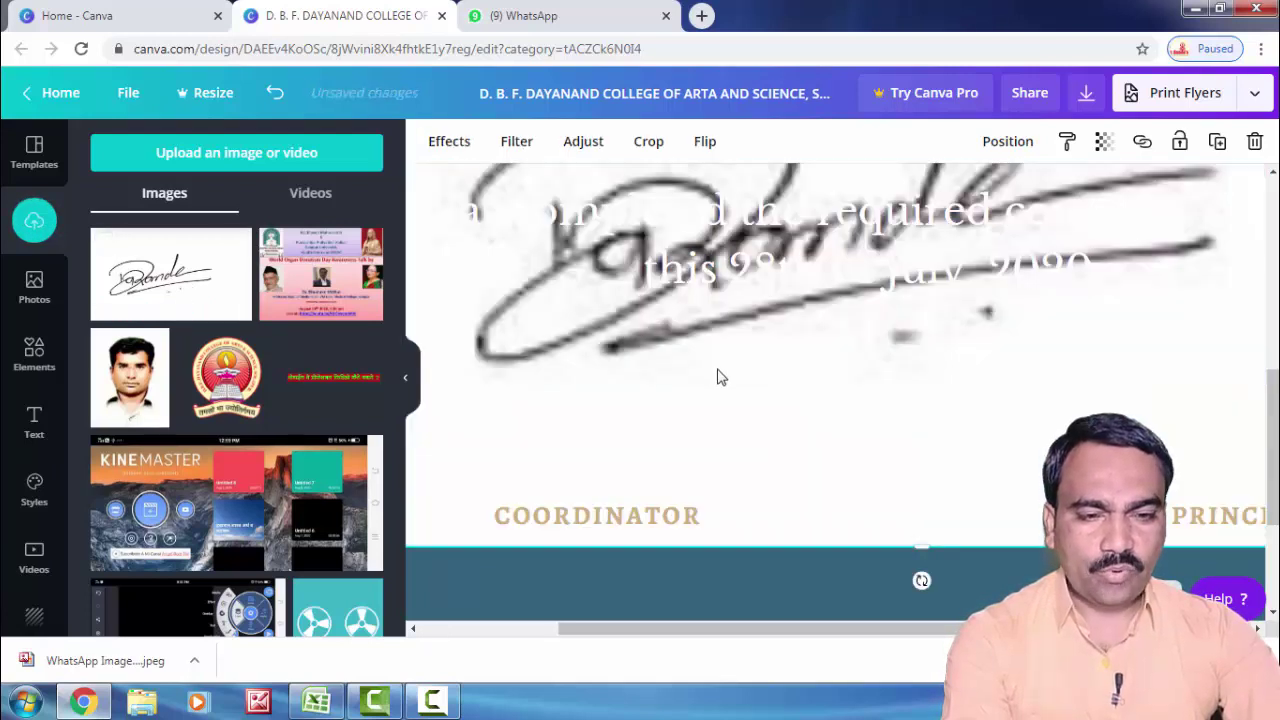
left_click_drag(755, 494, 866, 494)
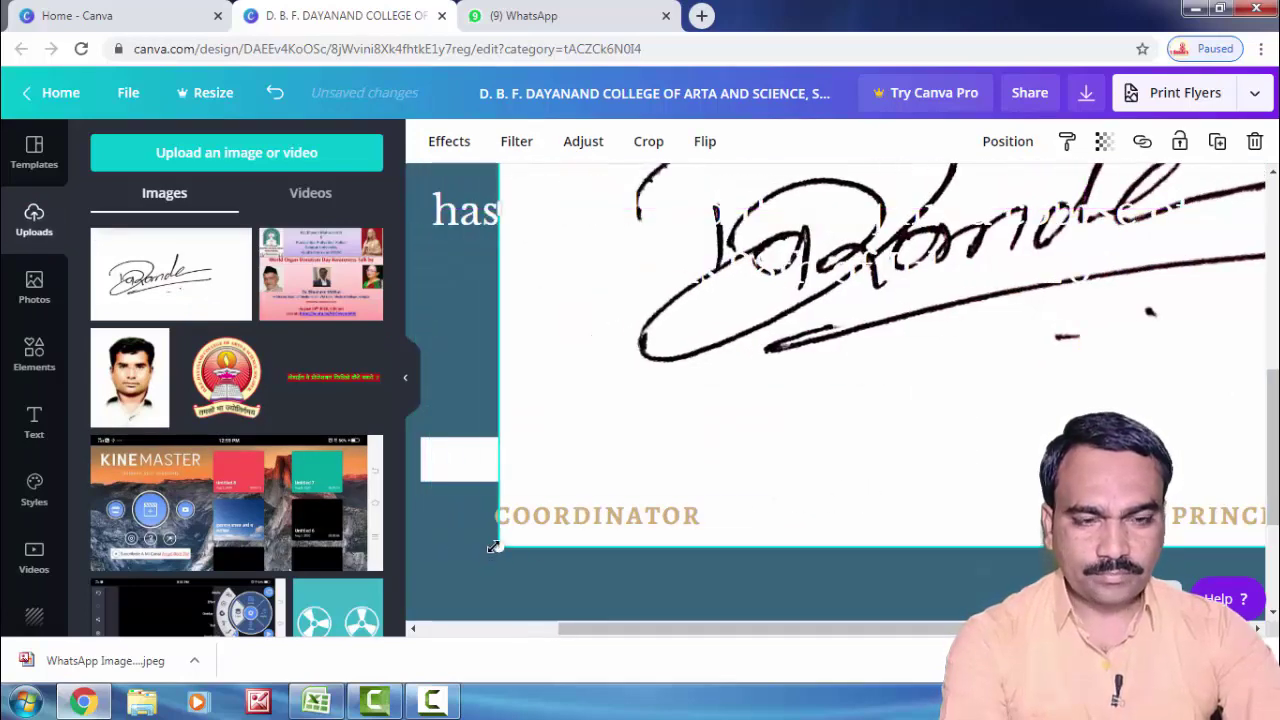
mouse_move(494, 547)
left_mouse_down()
mouse_move(505, 482)
mouse_move(749, 403)
left_mouse_up()
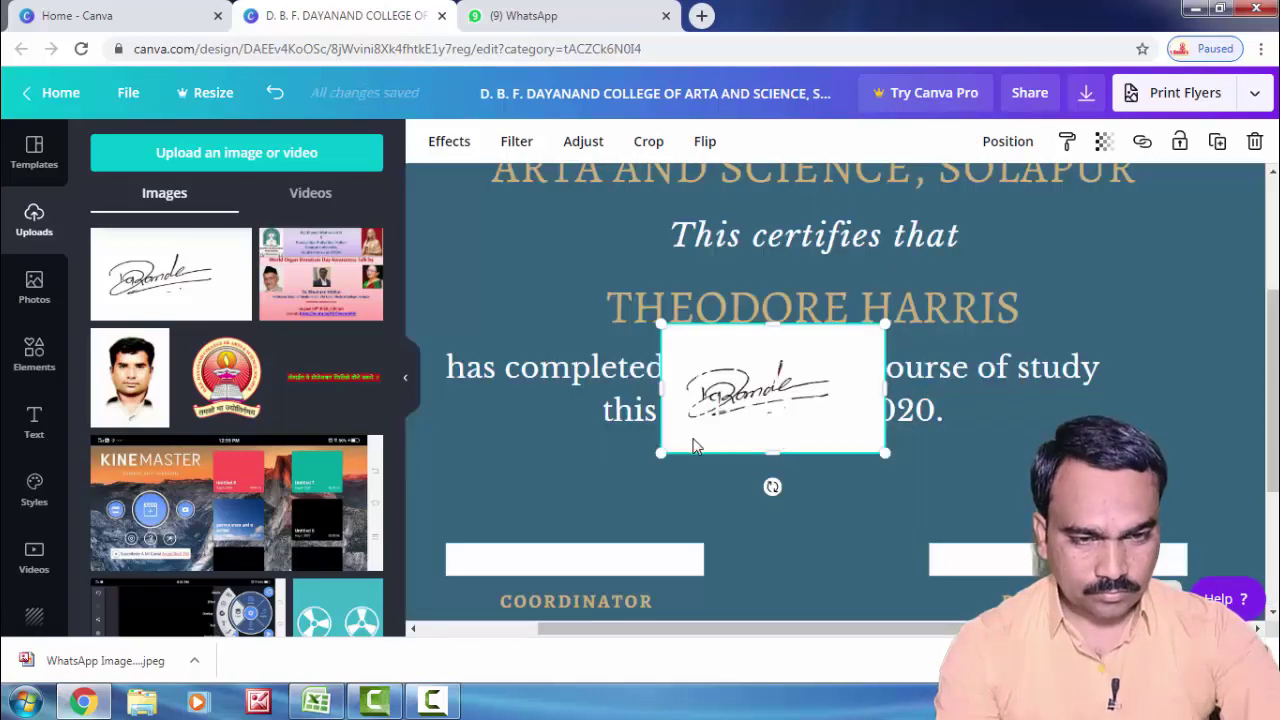
mouse_move(681, 450)
left_mouse_down()
mouse_move(695, 422)
mouse_move(700, 440)
mouse_move(767, 426)
left_mouse_up()
left_click_drag(862, 375, 846, 376)
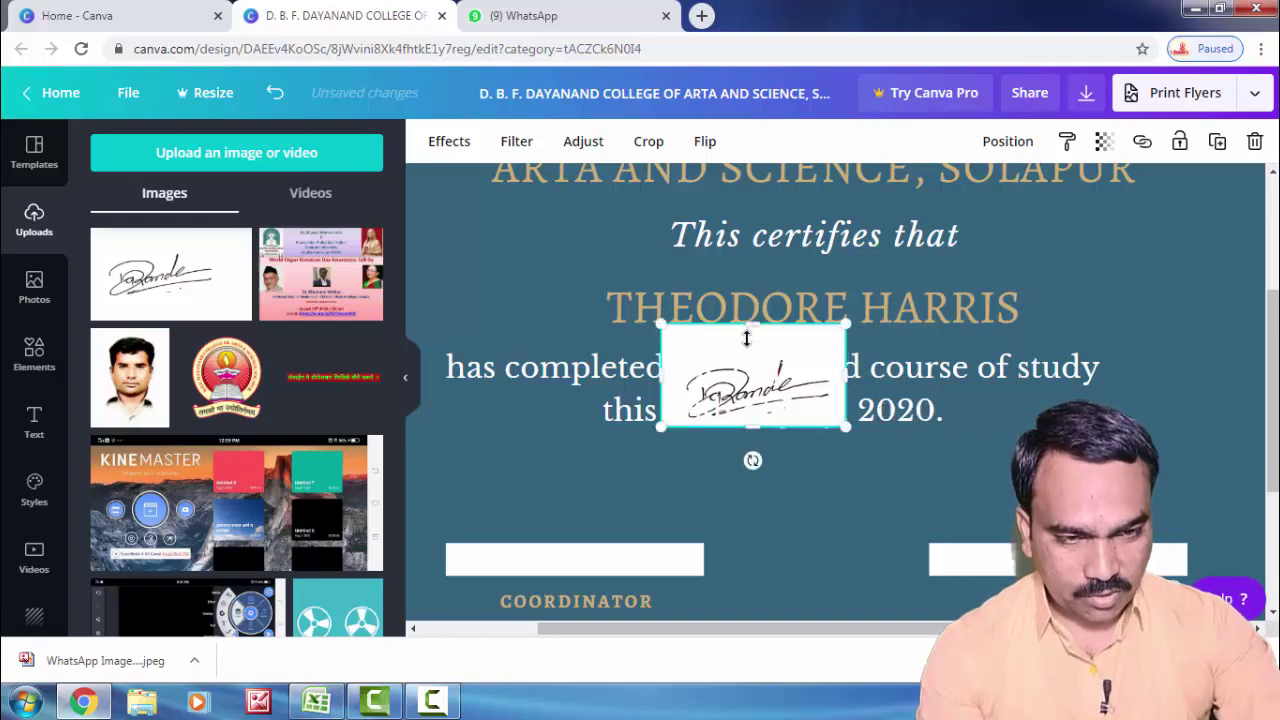
left_click_drag(746, 339, 746, 352)
left_click_drag(664, 387, 677, 387)
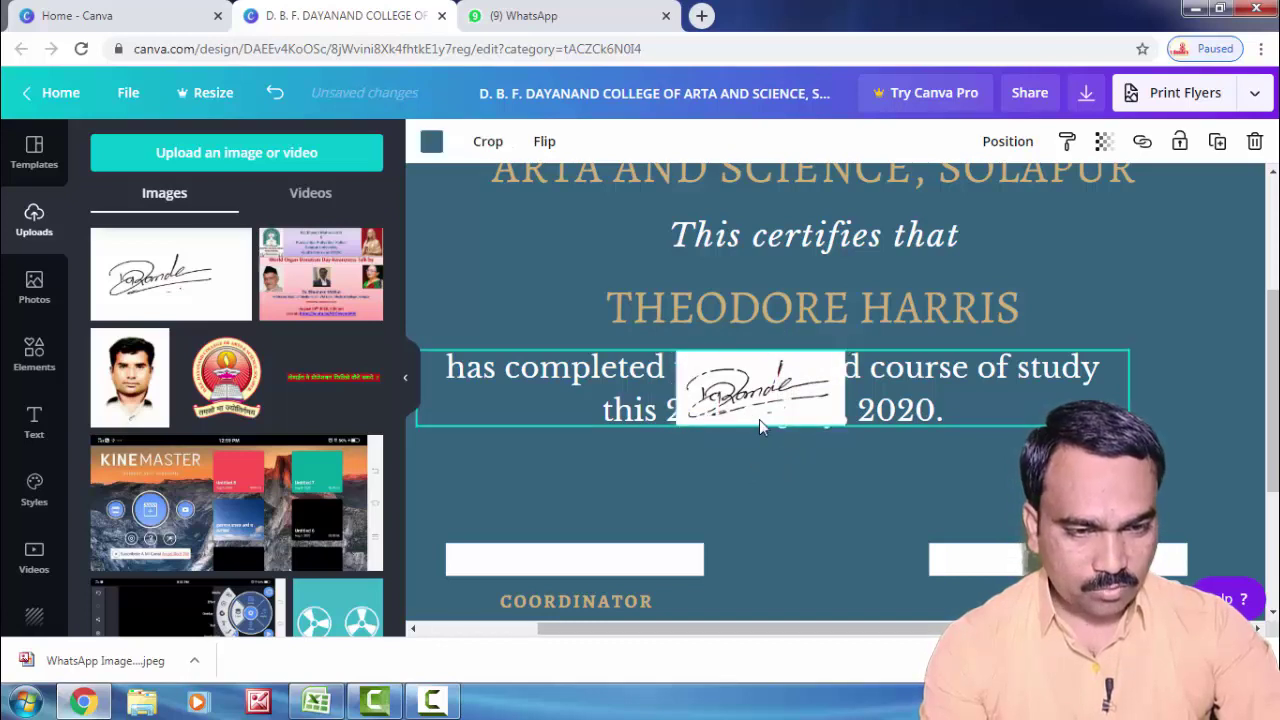
Step: Move the course-completion text lower and fit the signature onto the COORDINATOR line
left_click(759, 419)
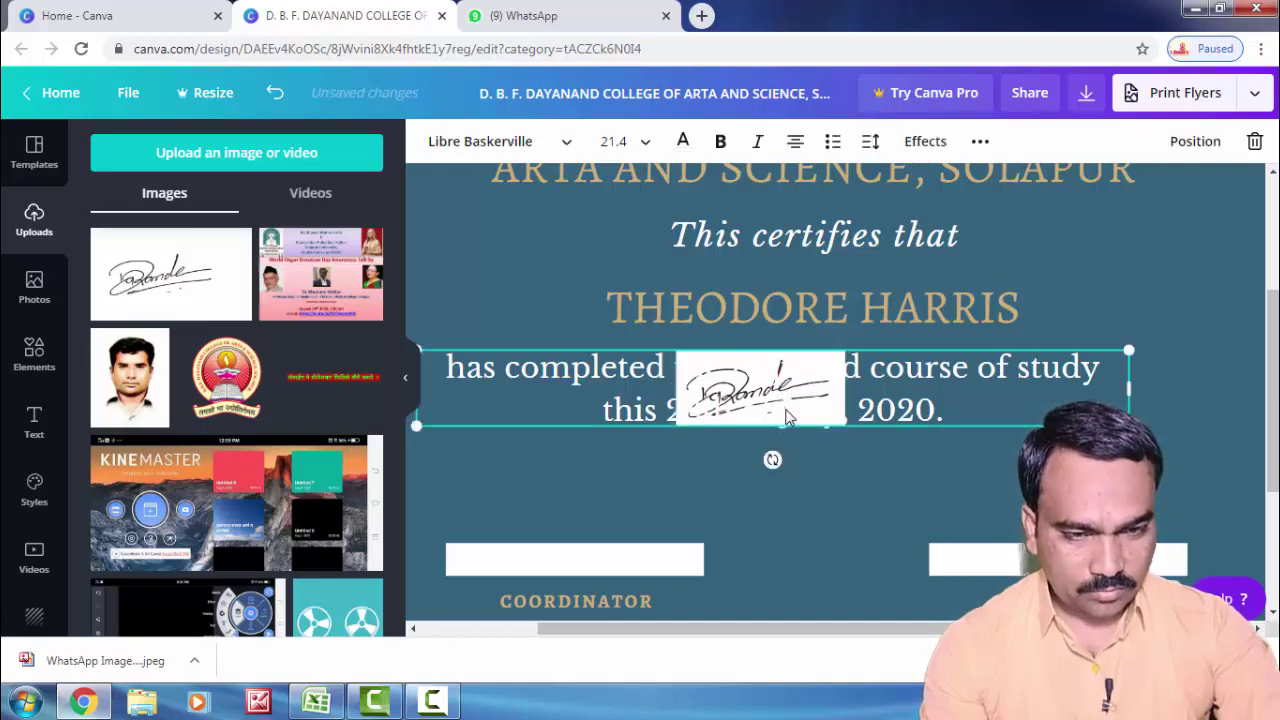
mouse_move(787, 418)
left_mouse_down()
mouse_move(792, 437)
mouse_move(755, 494)
mouse_move(832, 454)
mouse_move(835, 466)
left_mouse_up()
left_click(738, 407)
mouse_move(738, 407)
left_mouse_down()
mouse_move(662, 515)
mouse_move(565, 572)
left_mouse_up()
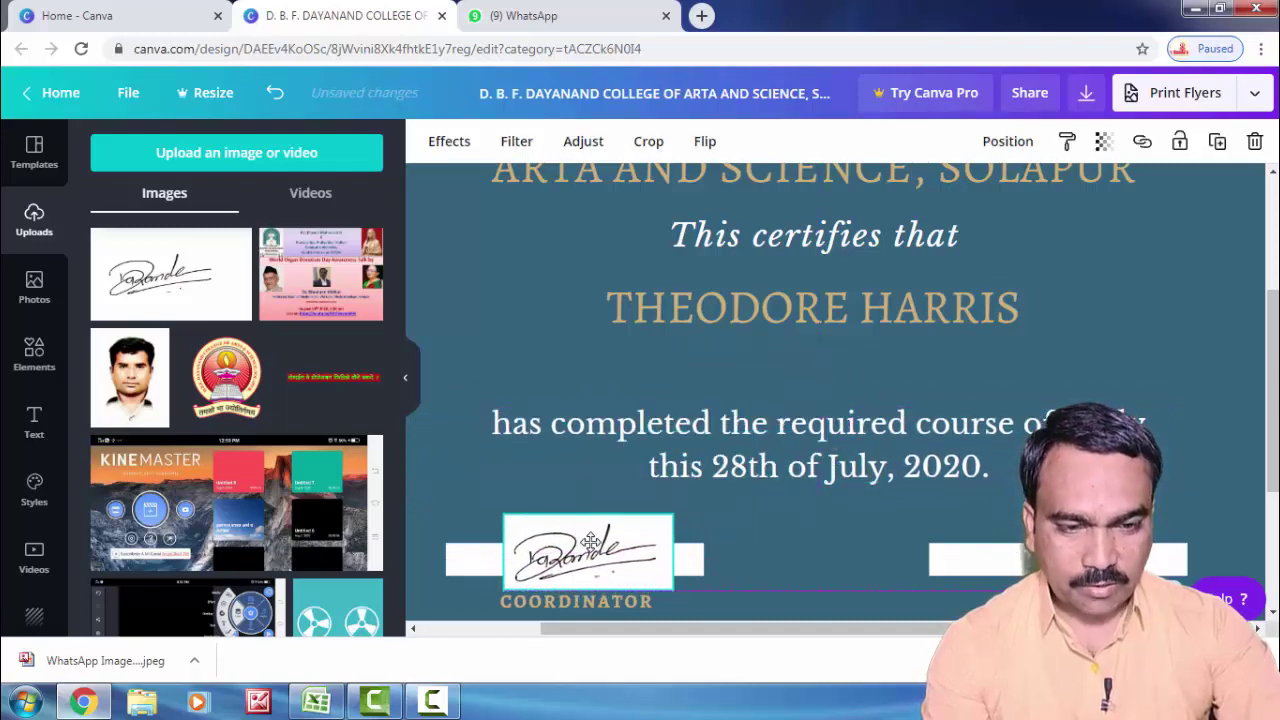
mouse_move(670, 588)
left_mouse_down()
mouse_move(594, 560)
mouse_move(564, 527)
mouse_move(577, 558)
mouse_move(565, 577)
mouse_move(565, 543)
left_mouse_up()
left_click(664, 560)
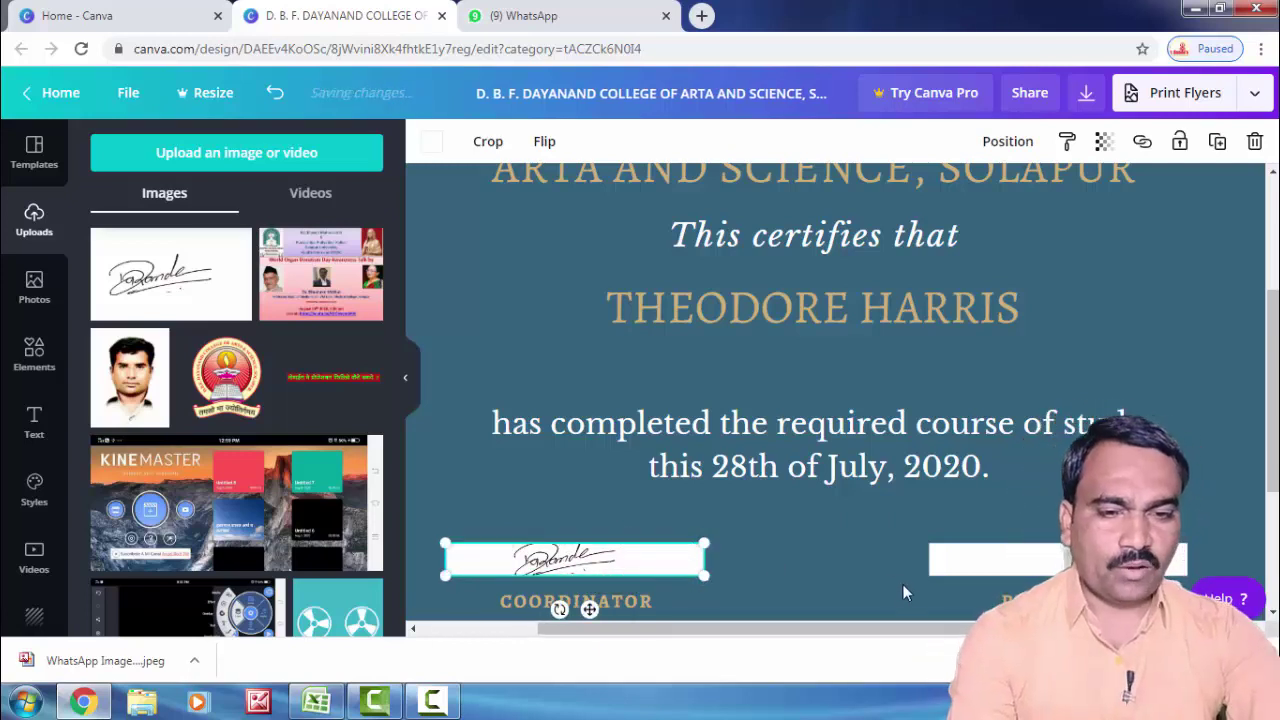
left_click(586, 572)
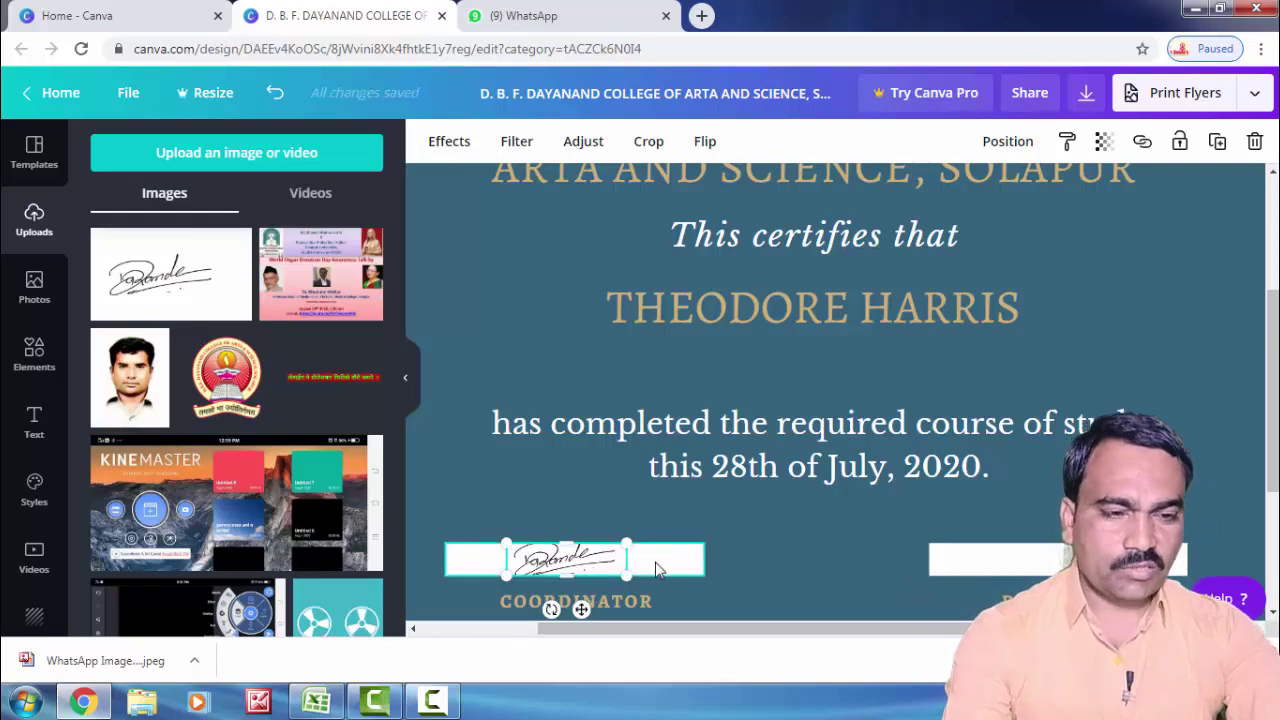
key("ctrl+d")
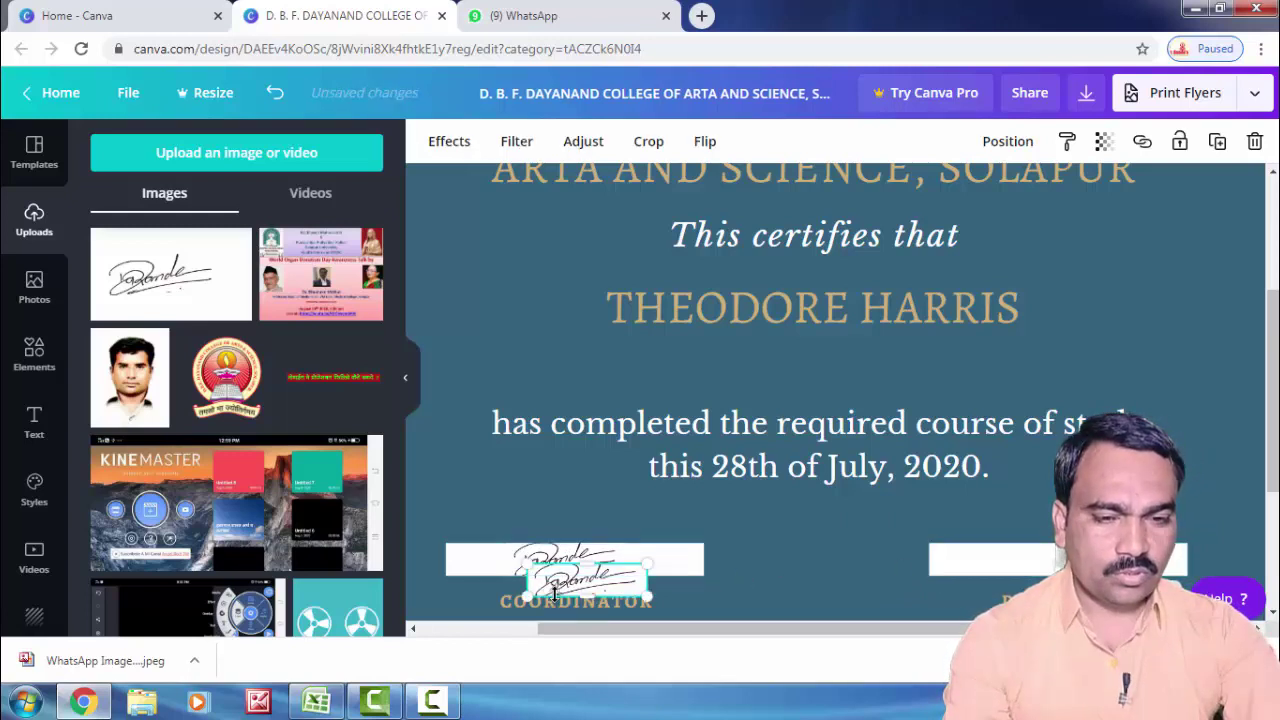
Step: Move the signature copy onto the white box above PRINCIPAL
left_click_drag(588, 590, 1047, 582)
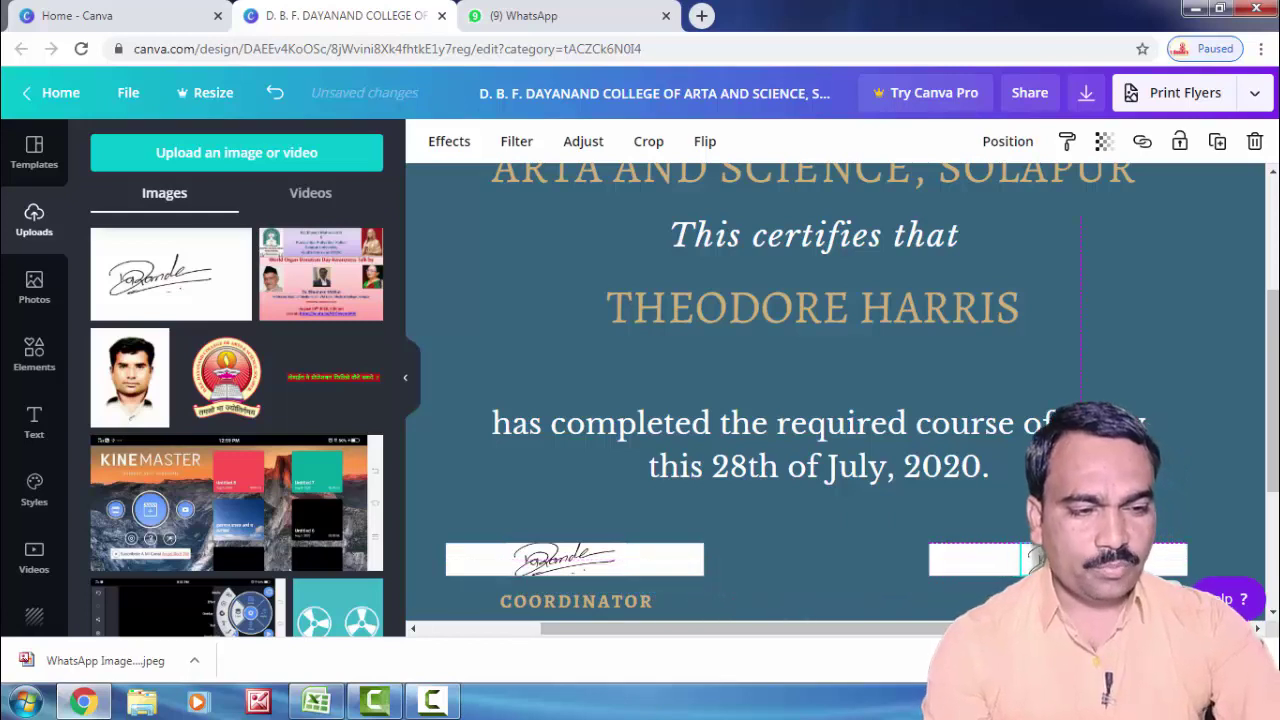
left_click(945, 562)
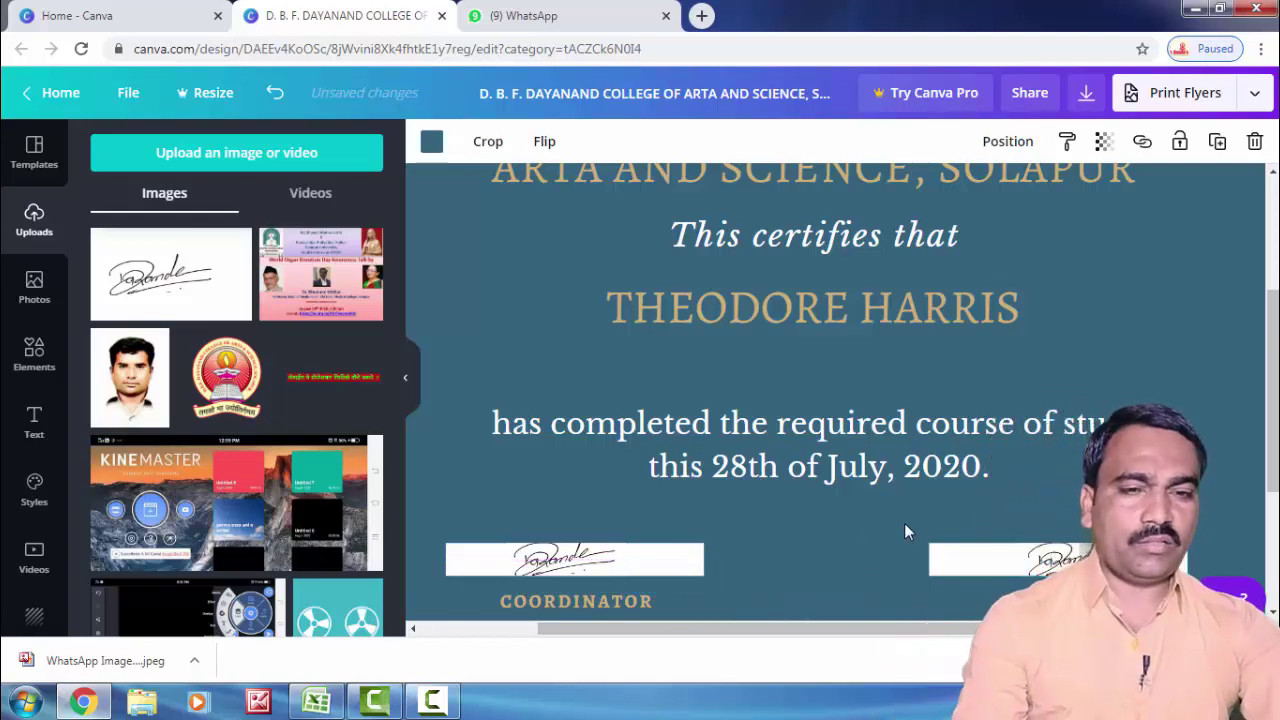
scroll(820, 444, "down", 2)
scroll(815, 439, "up", 2)
scroll(815, 439, "down", 5, "ctrl")
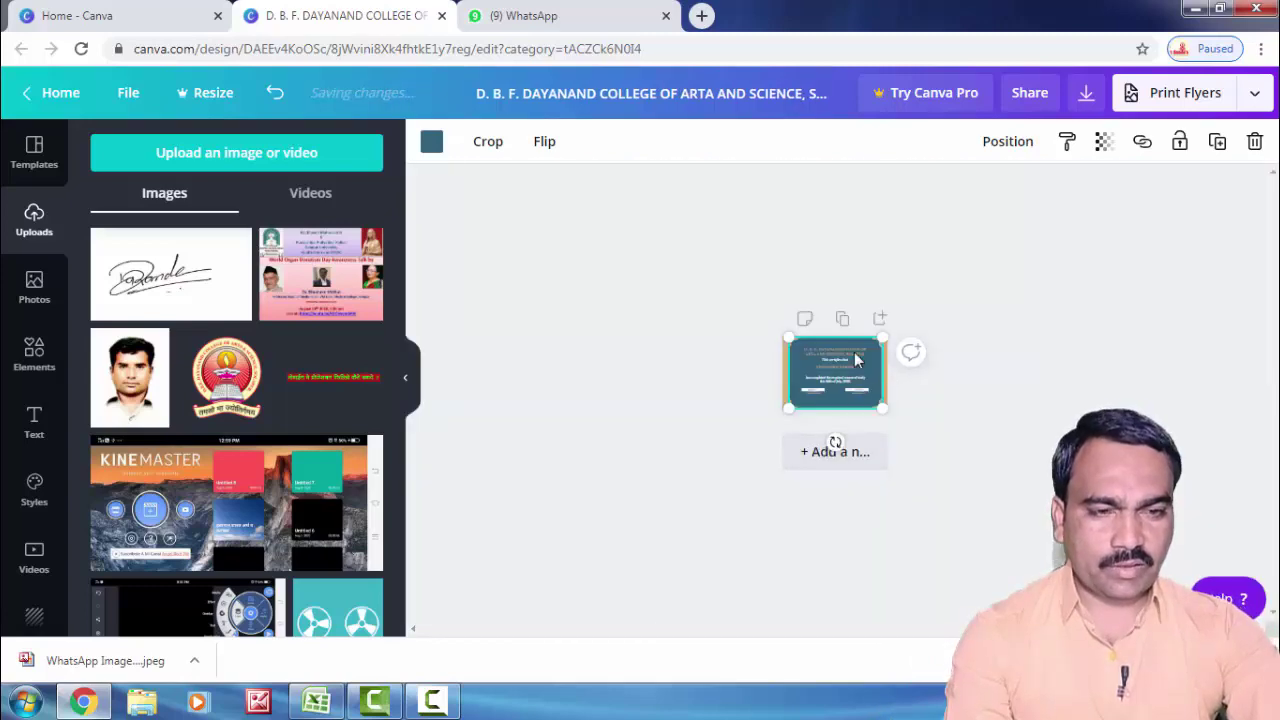
scroll(1072, 352, "up", 5, "ctrl")
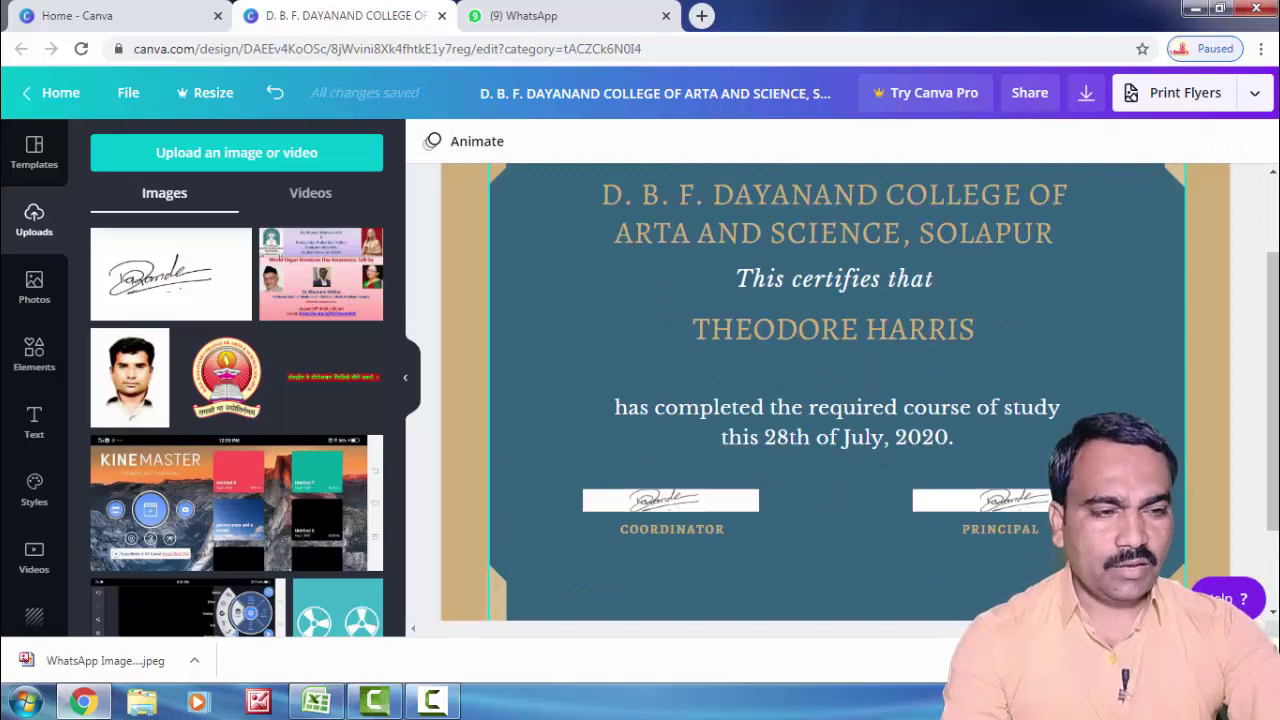
Step: Zoom the certificate to 100%, then back out to 75%
left_click(1150, 600)
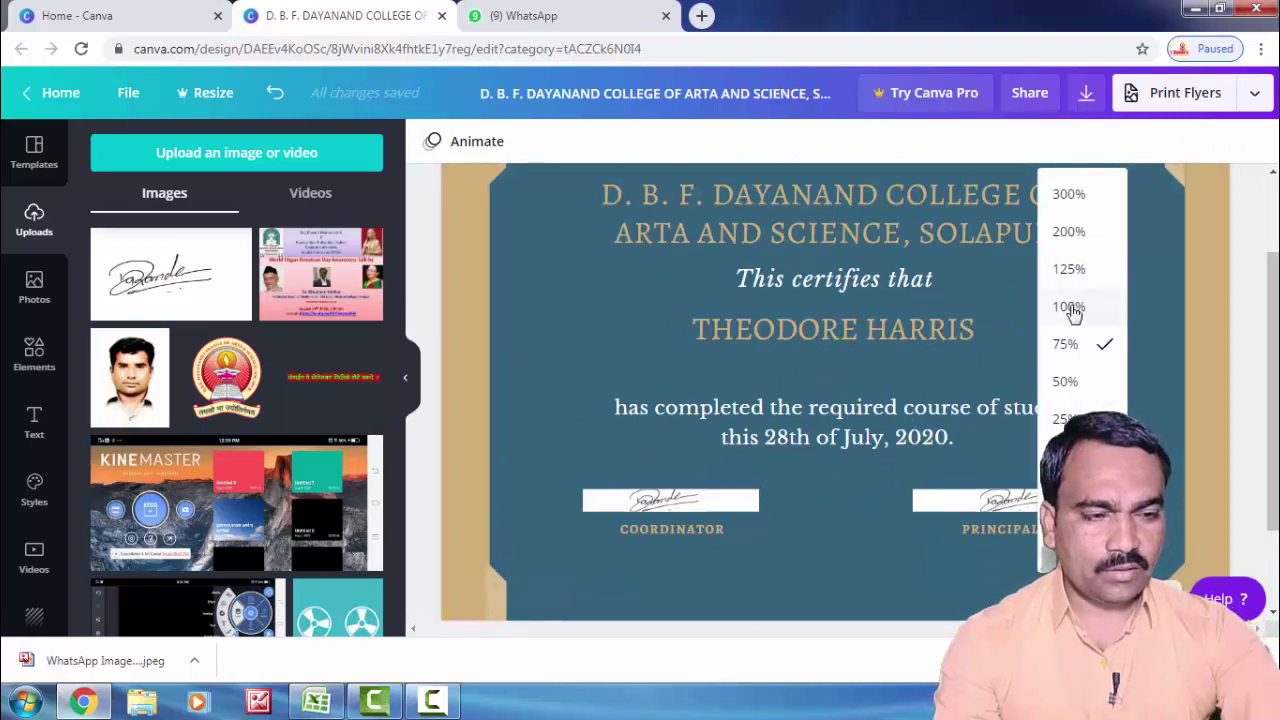
left_click(1068, 308)
left_click(1150, 600)
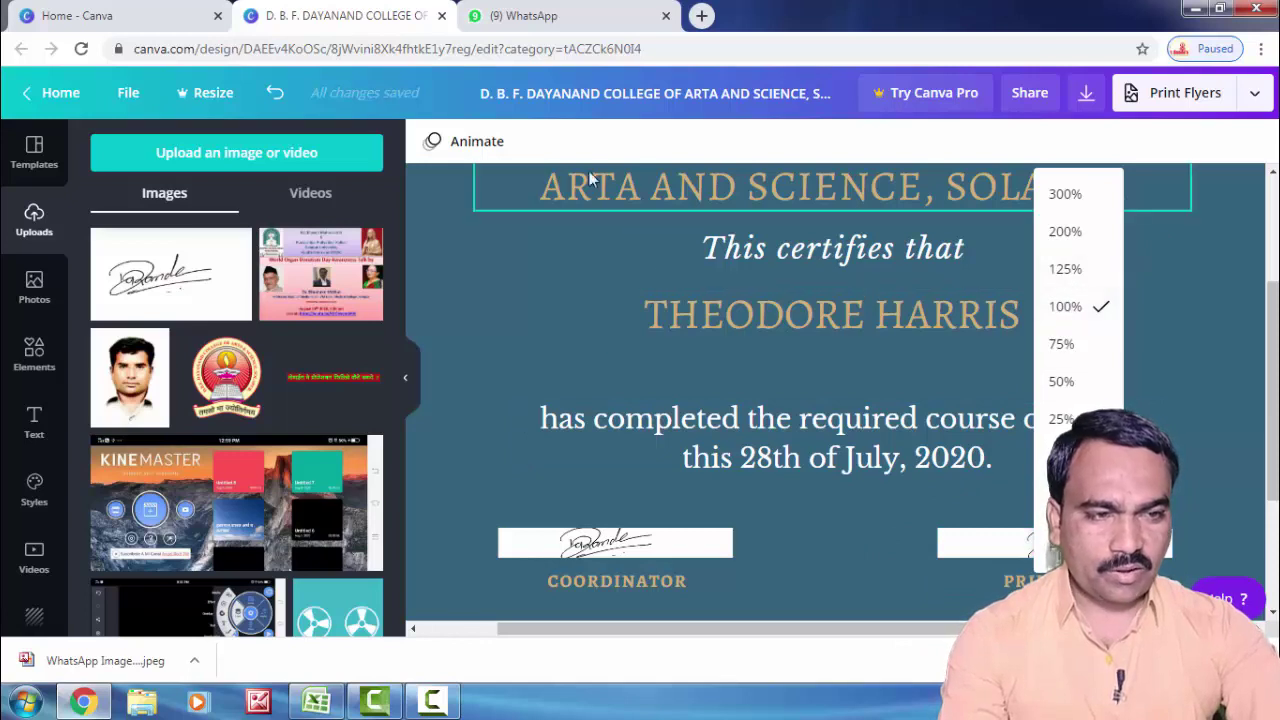
left_click(1063, 346)
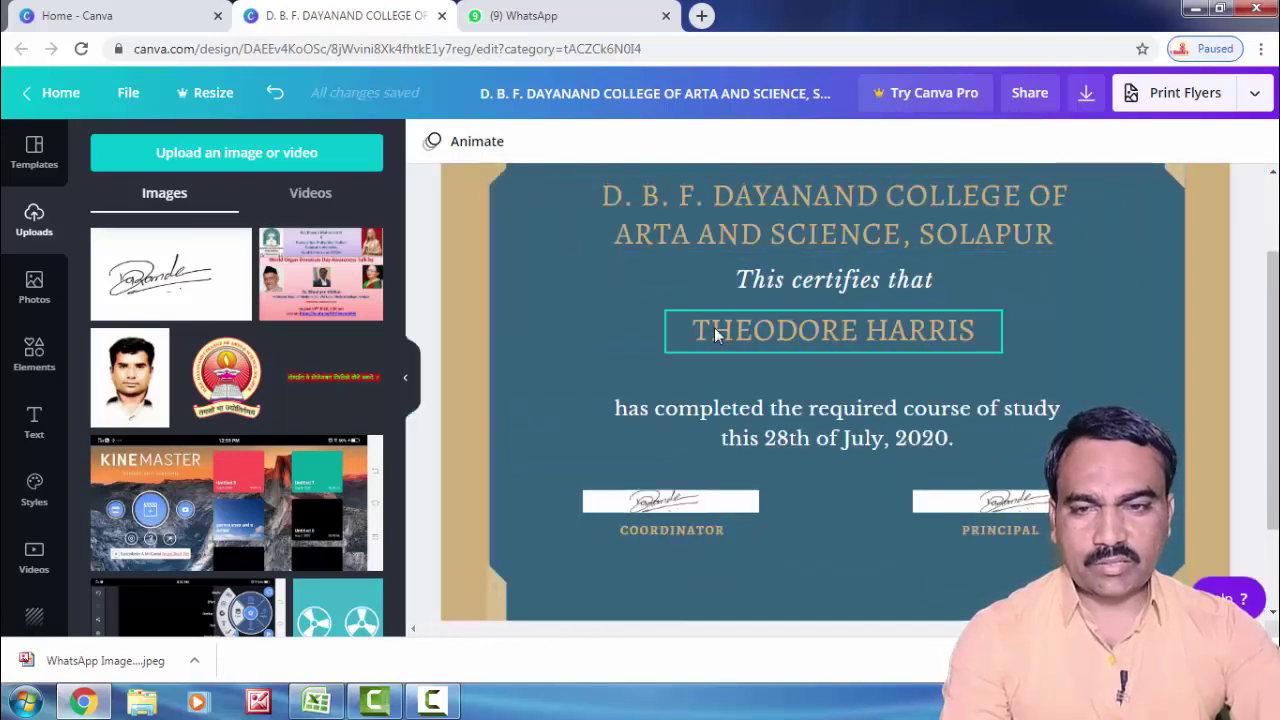
Step: Place the college logo, shrunk small, at the top-left beside the college name
left_click(236, 385)
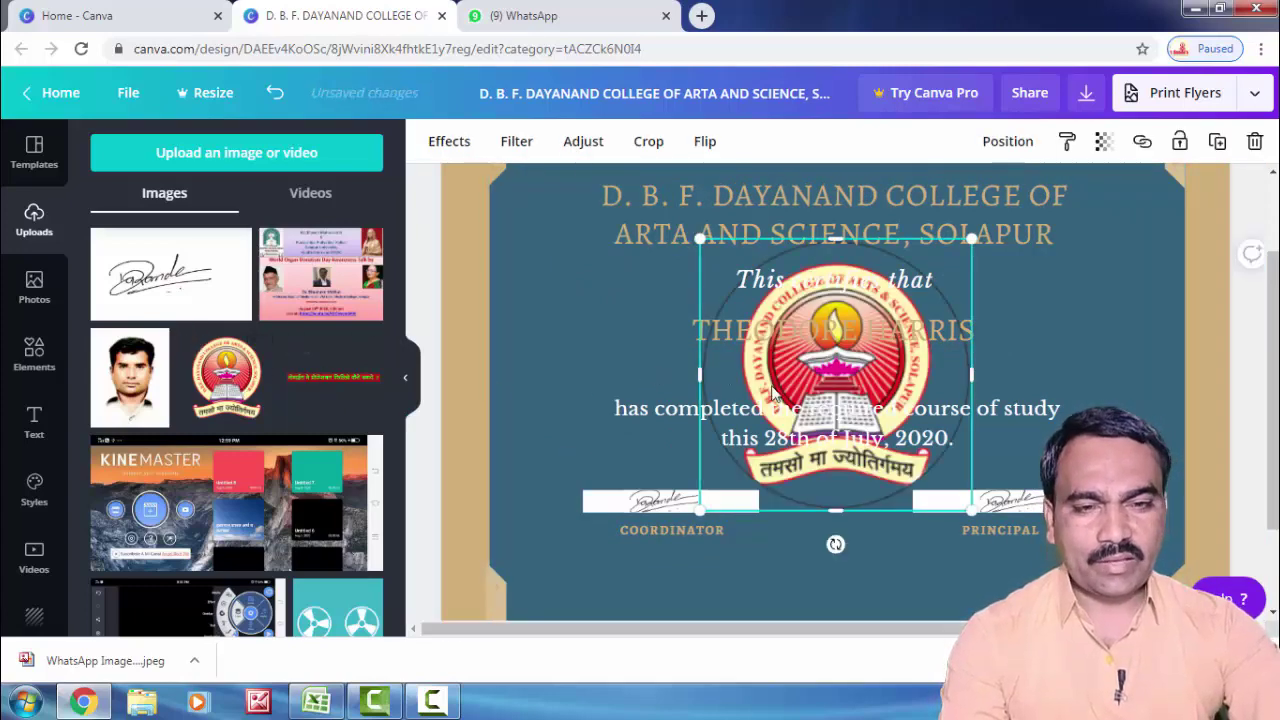
left_click_drag(772, 392, 518, 330)
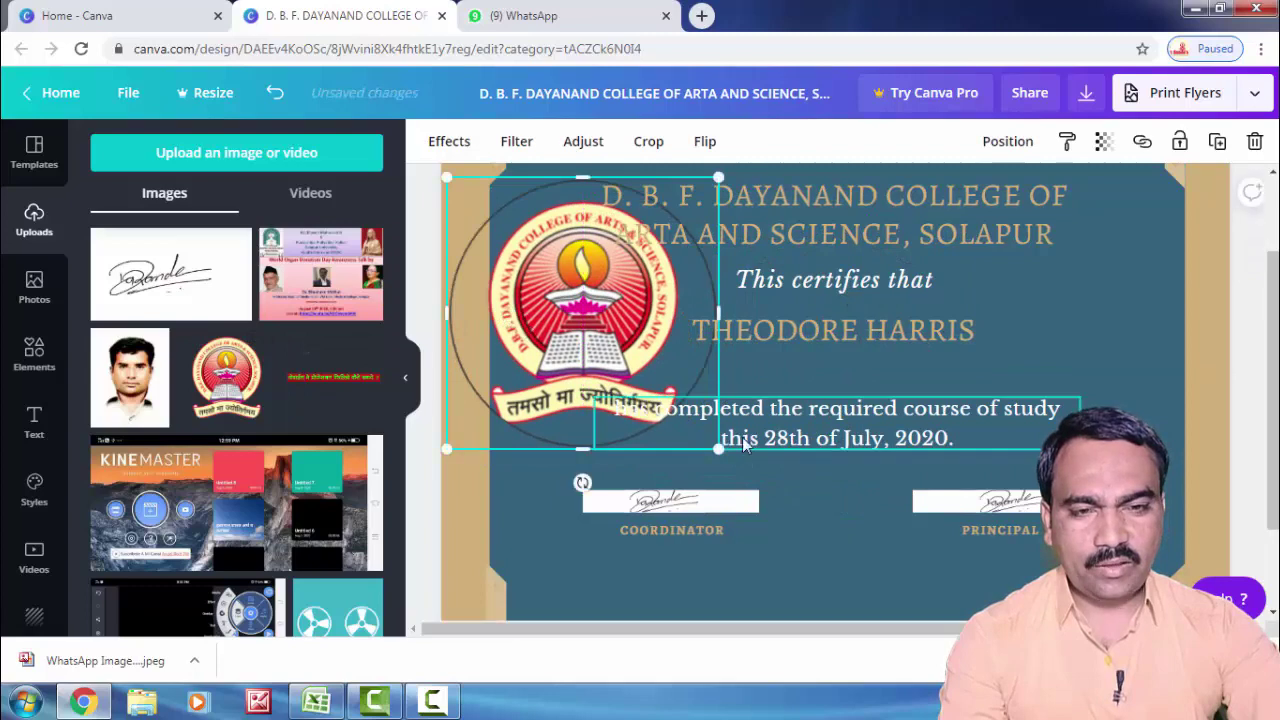
left_click_drag(716, 447, 606, 323)
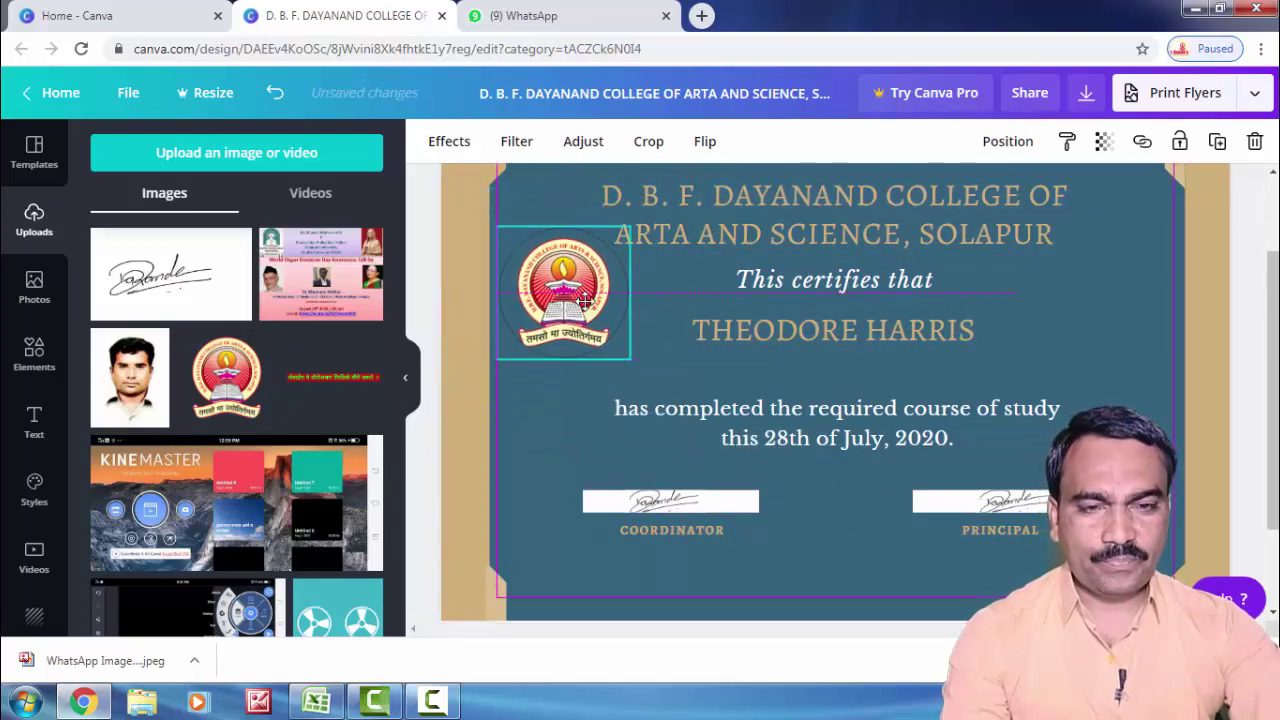
left_click(541, 431)
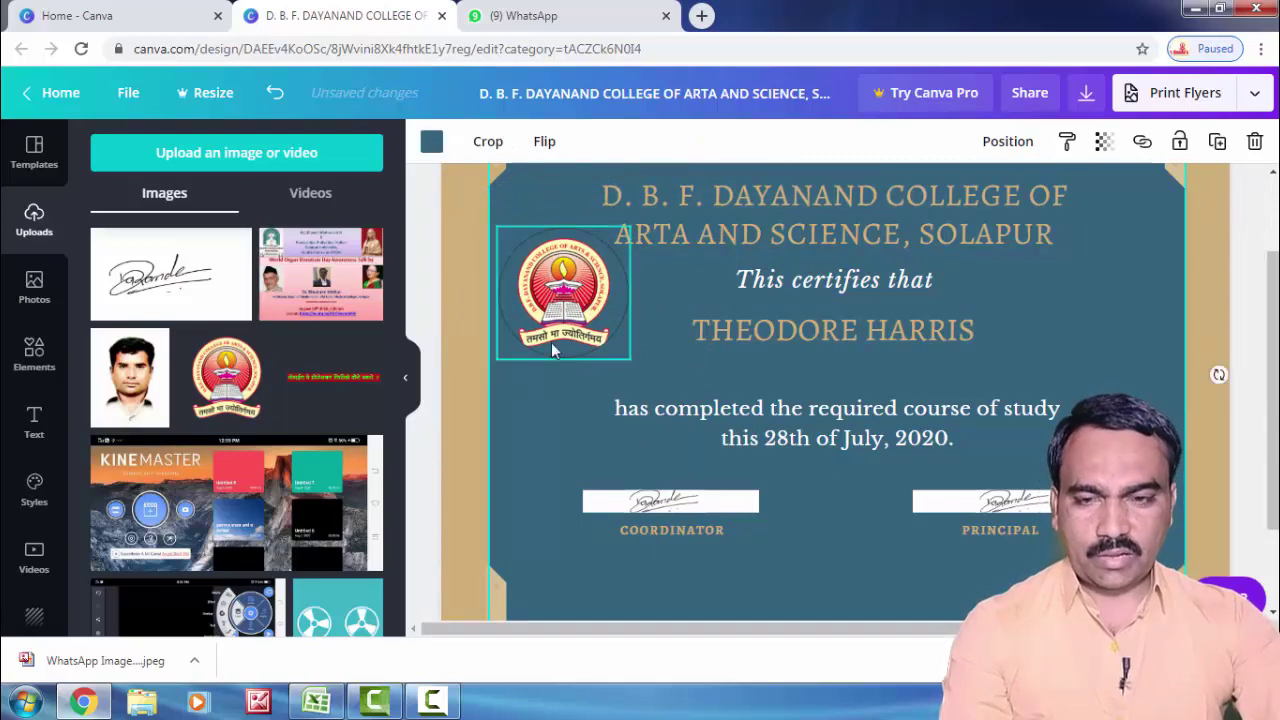
scroll(337, 433, "down", 1)
scroll(337, 433, "down", 8)
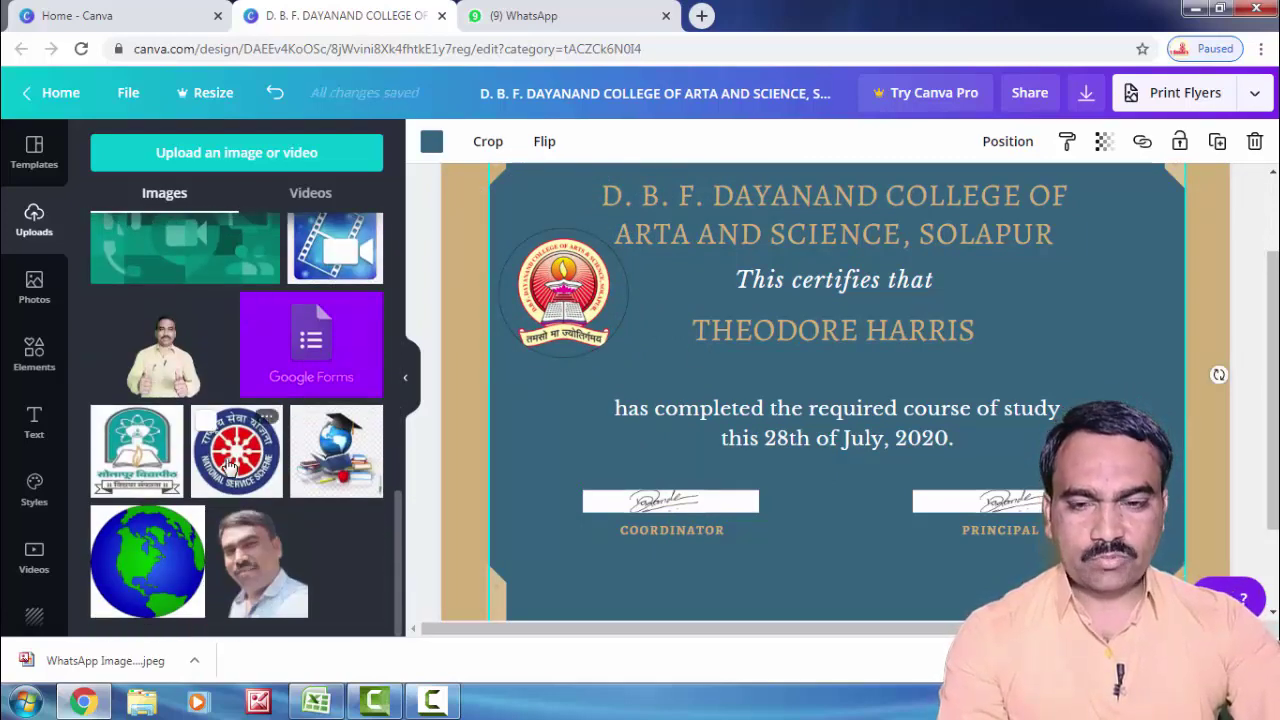
scroll(240, 420, "up", 5)
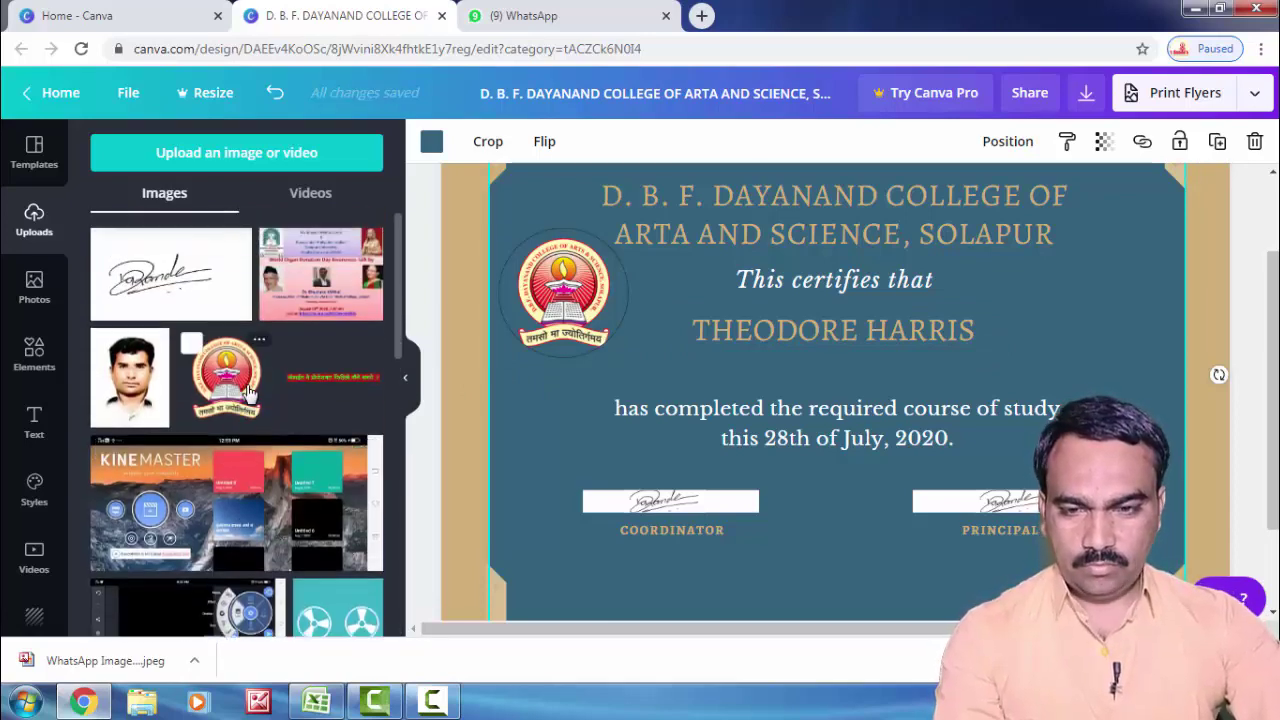
scroll(250, 392, "down", 8)
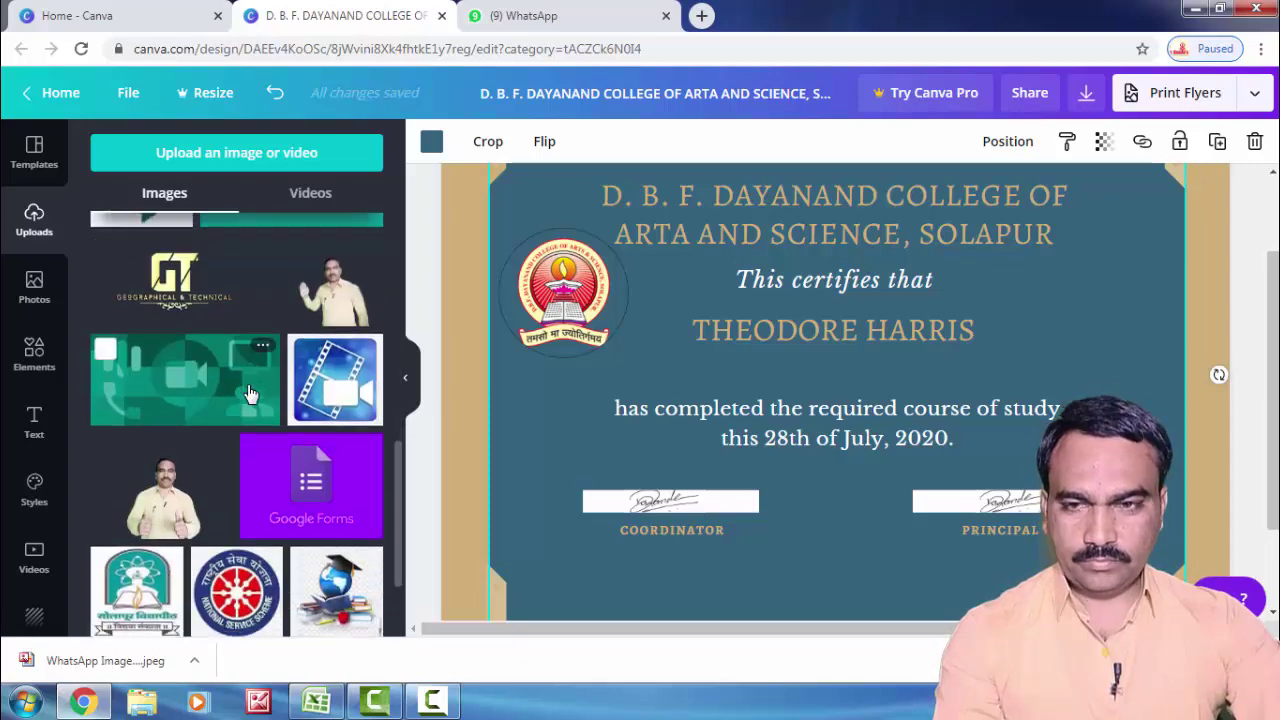
scroll(250, 388, "up", 8)
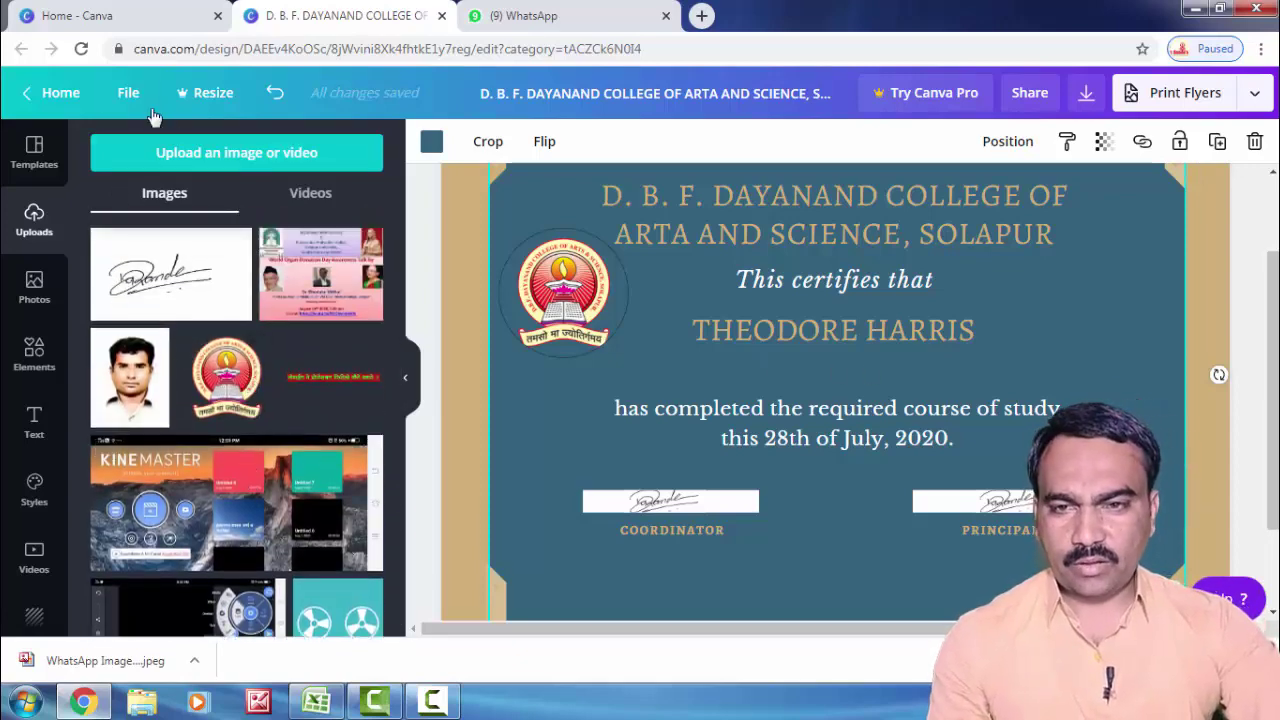
Step: Upload the 'Dayanand sarswati' image from D:\Stikars & Images
left_click(228, 160)
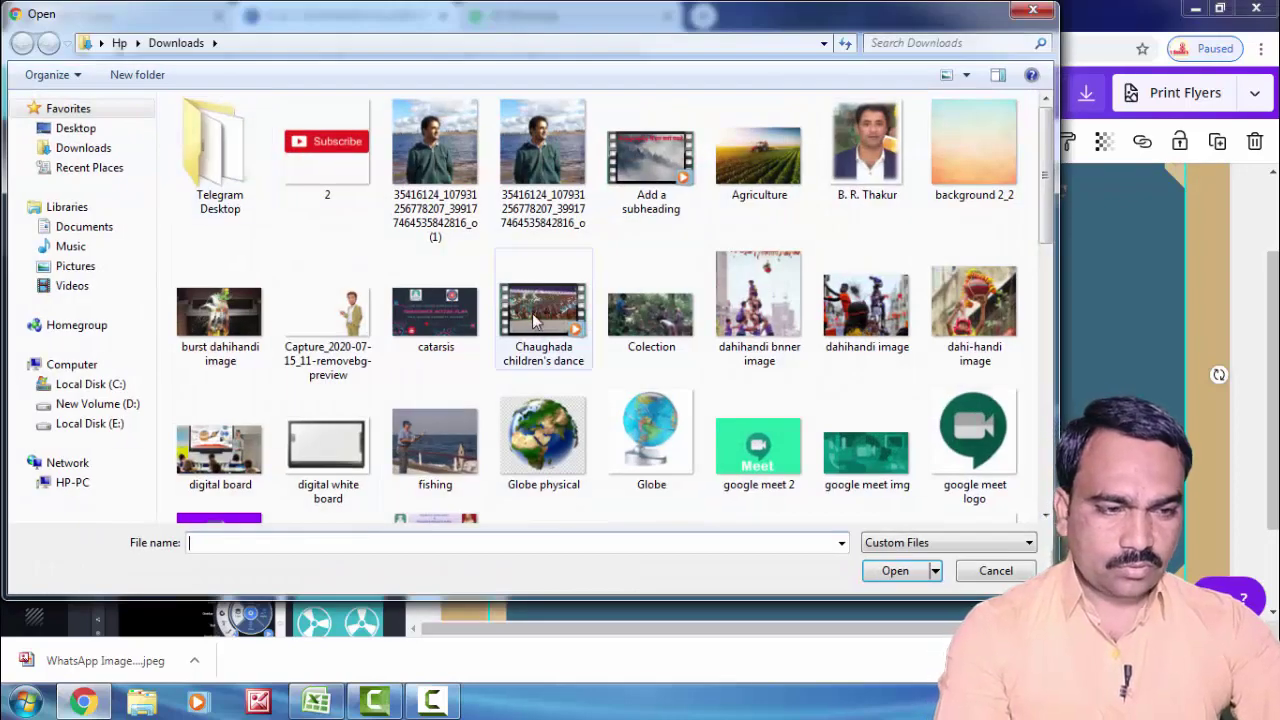
left_click(1043, 514)
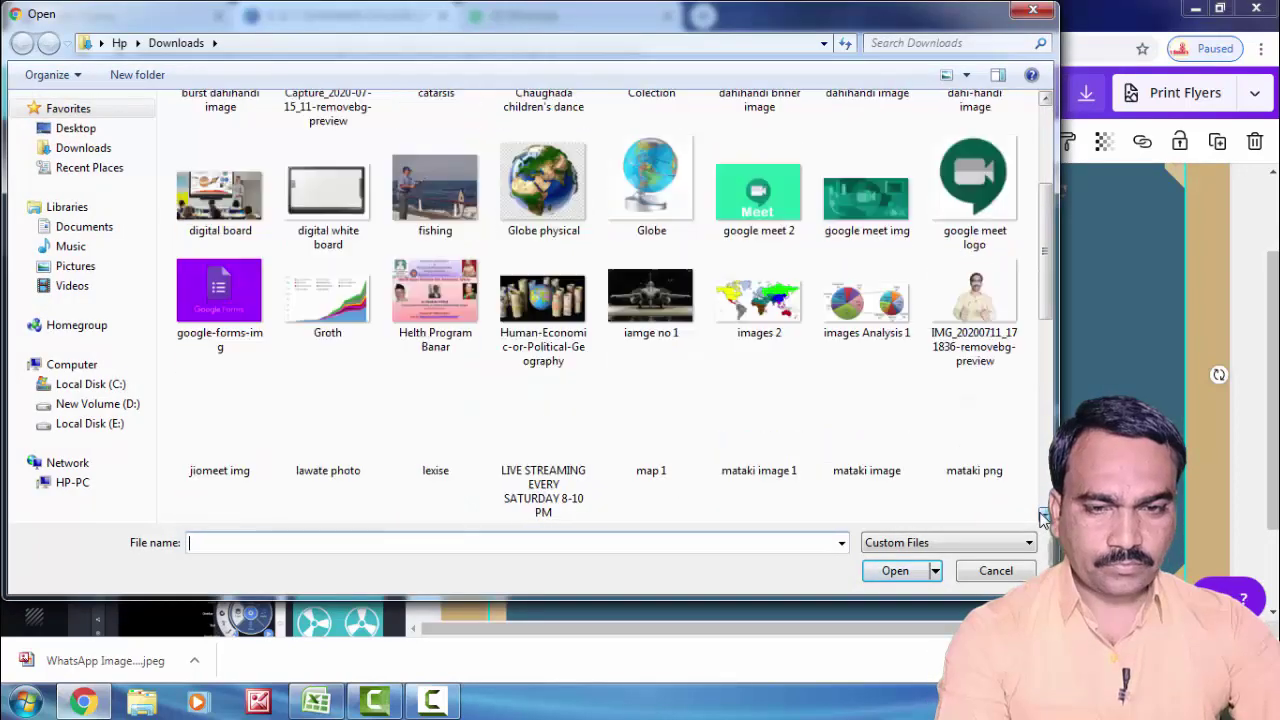
scroll(1043, 514, "down", 5)
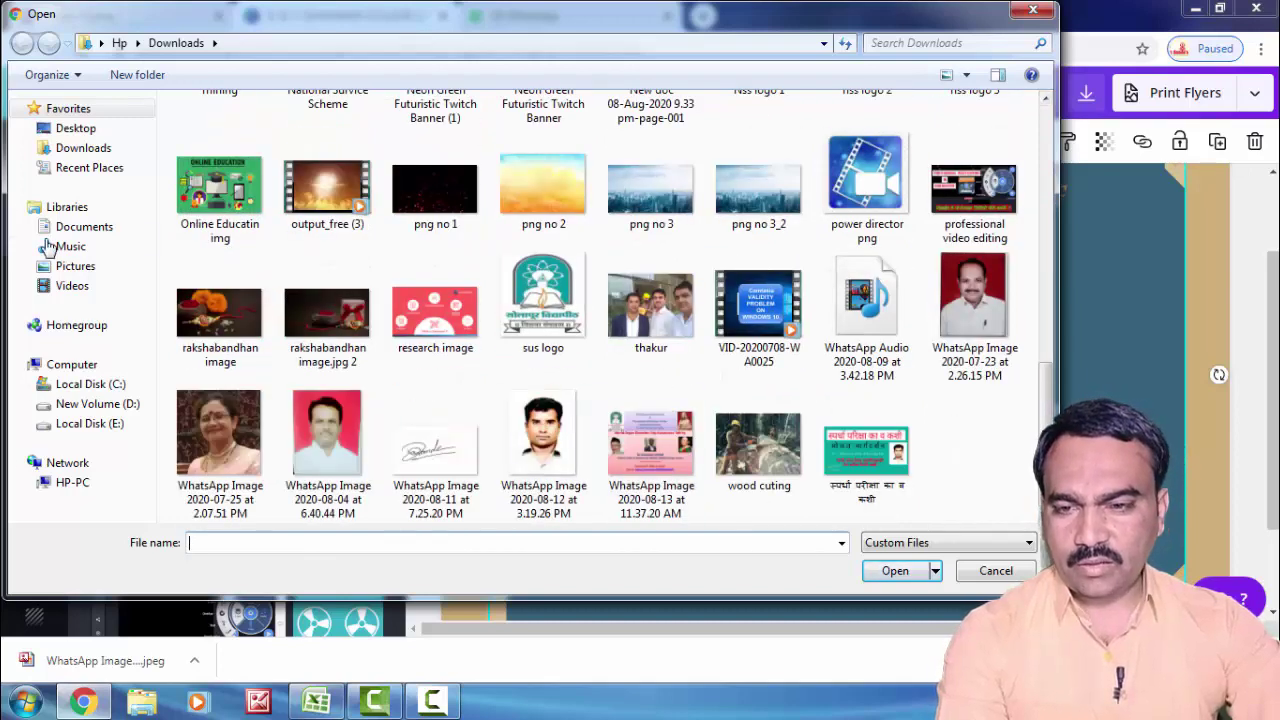
left_click(100, 405)
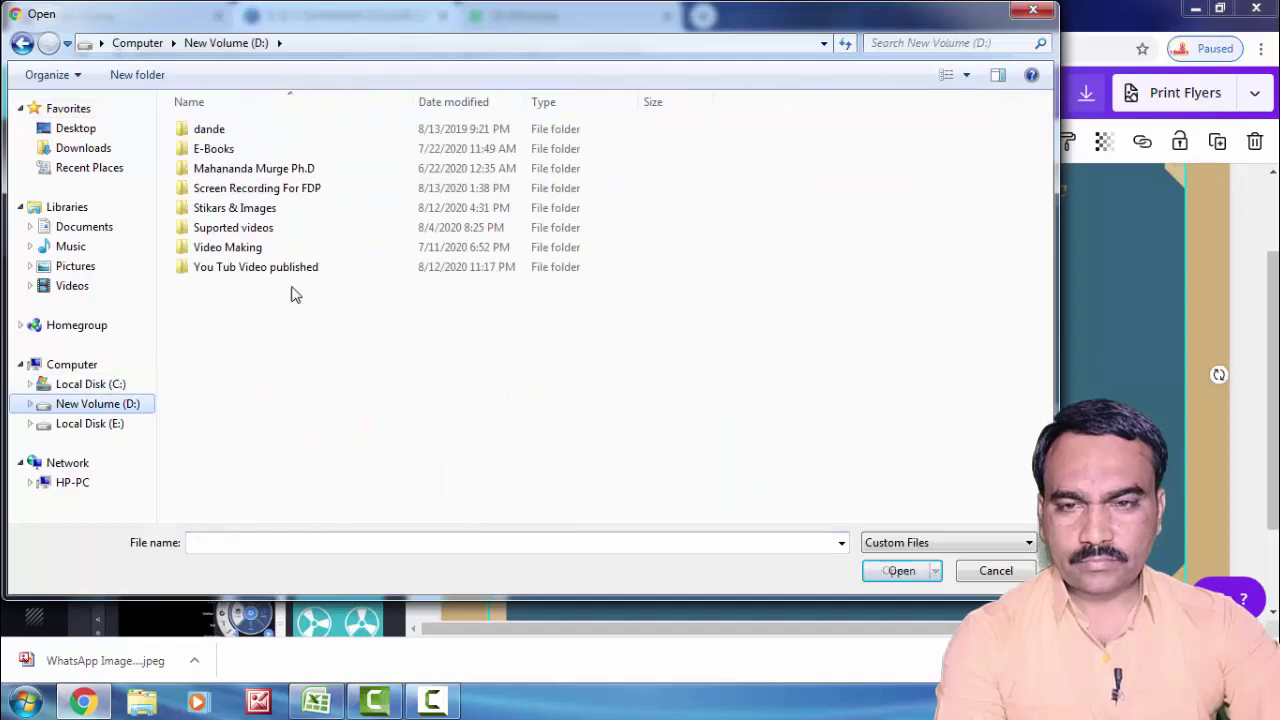
double_click(254, 208)
scroll(545, 285, "down", 10)
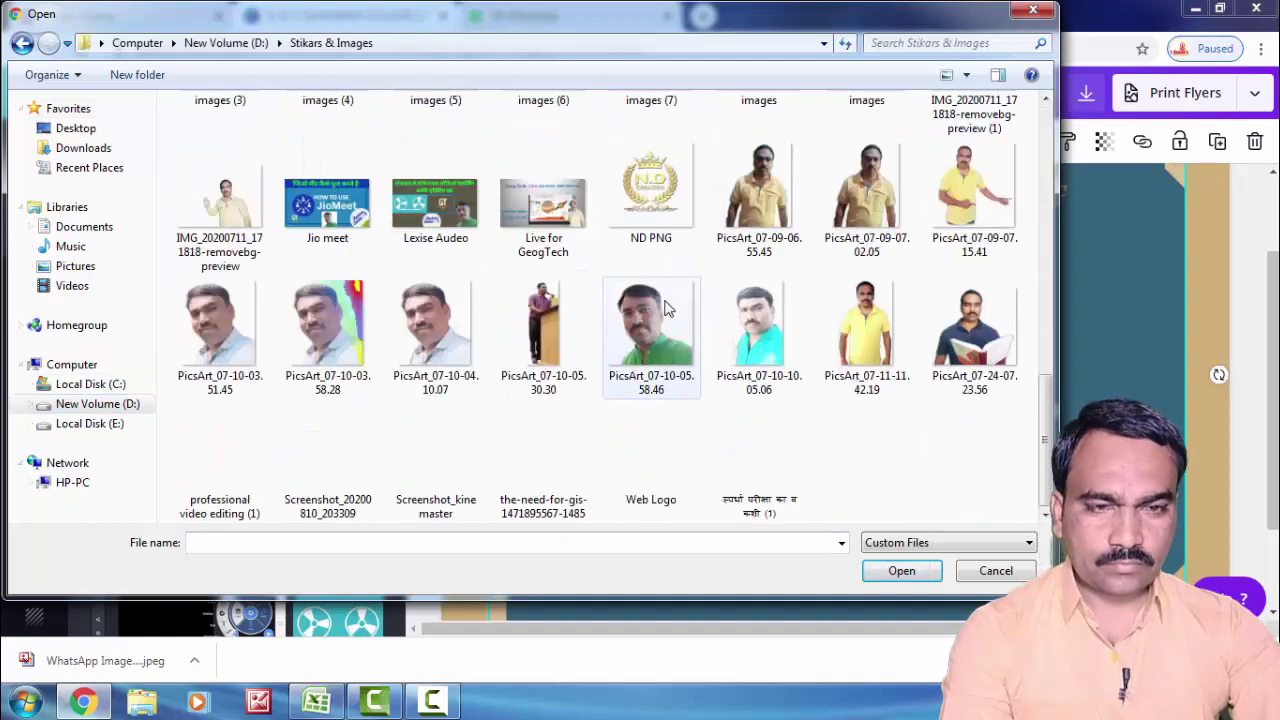
scroll(700, 298, "up", 6)
scroll(700, 298, "up", 2)
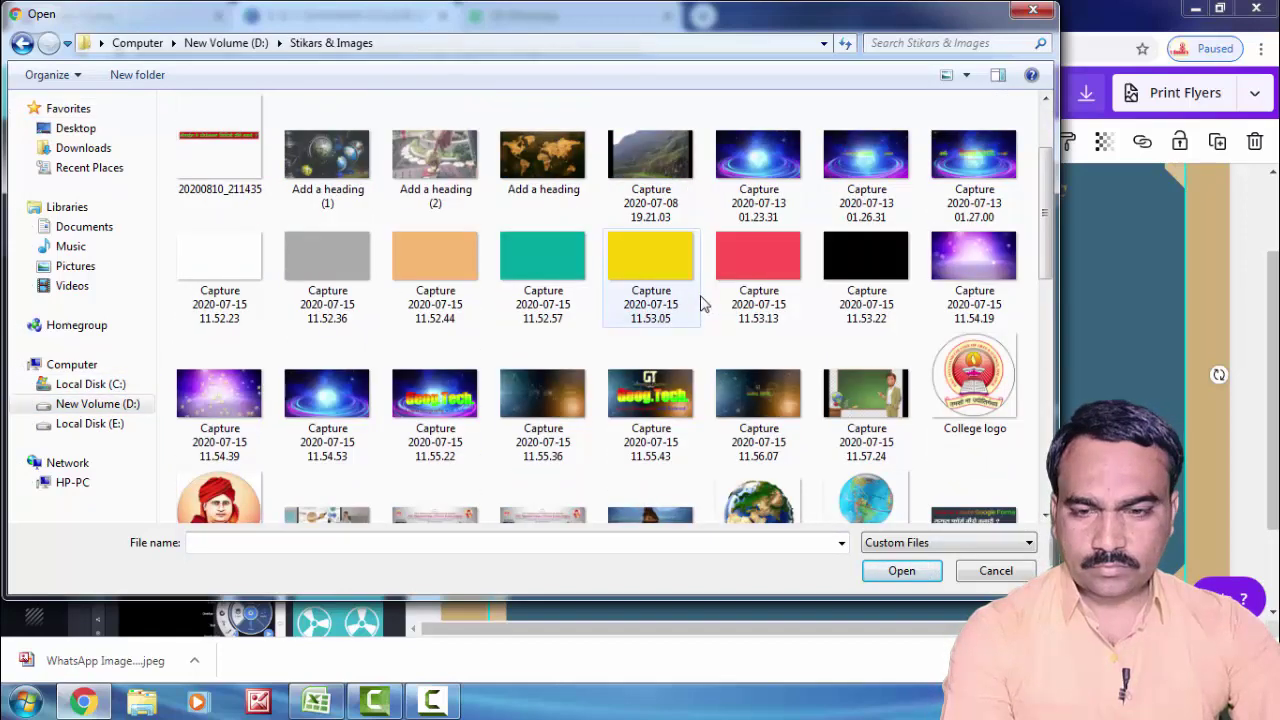
left_click(228, 505)
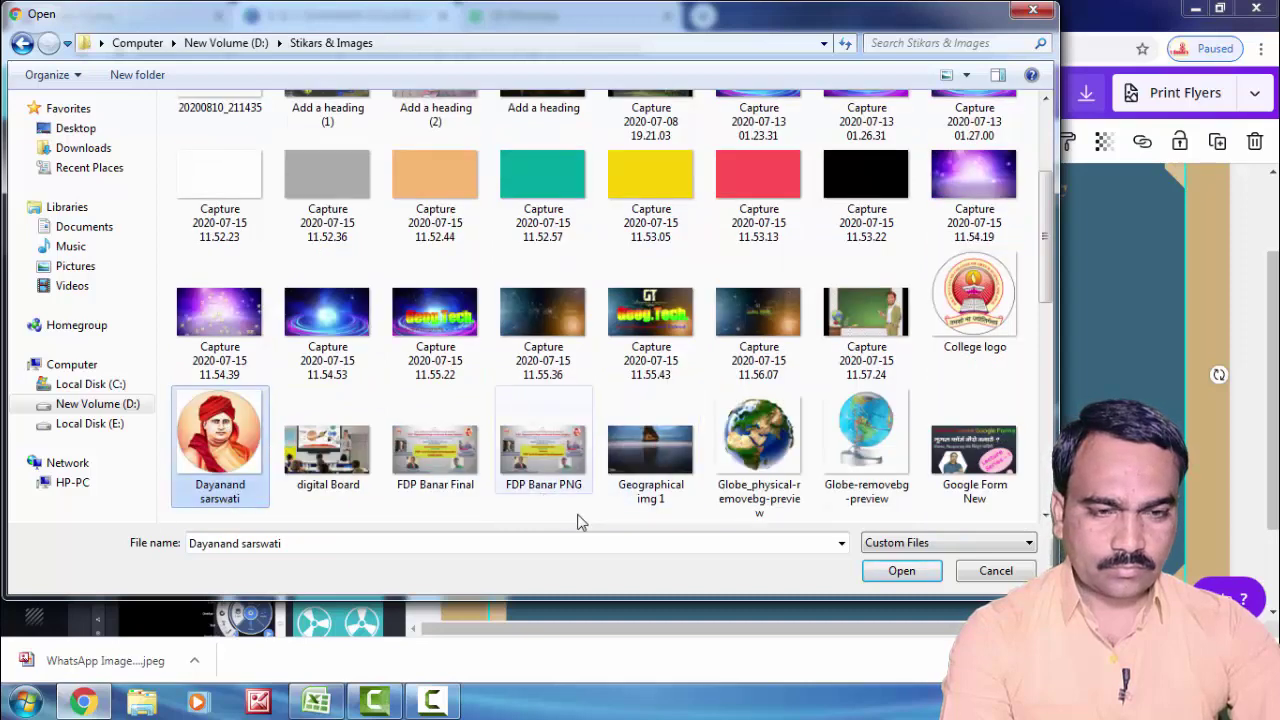
left_click(900, 572)
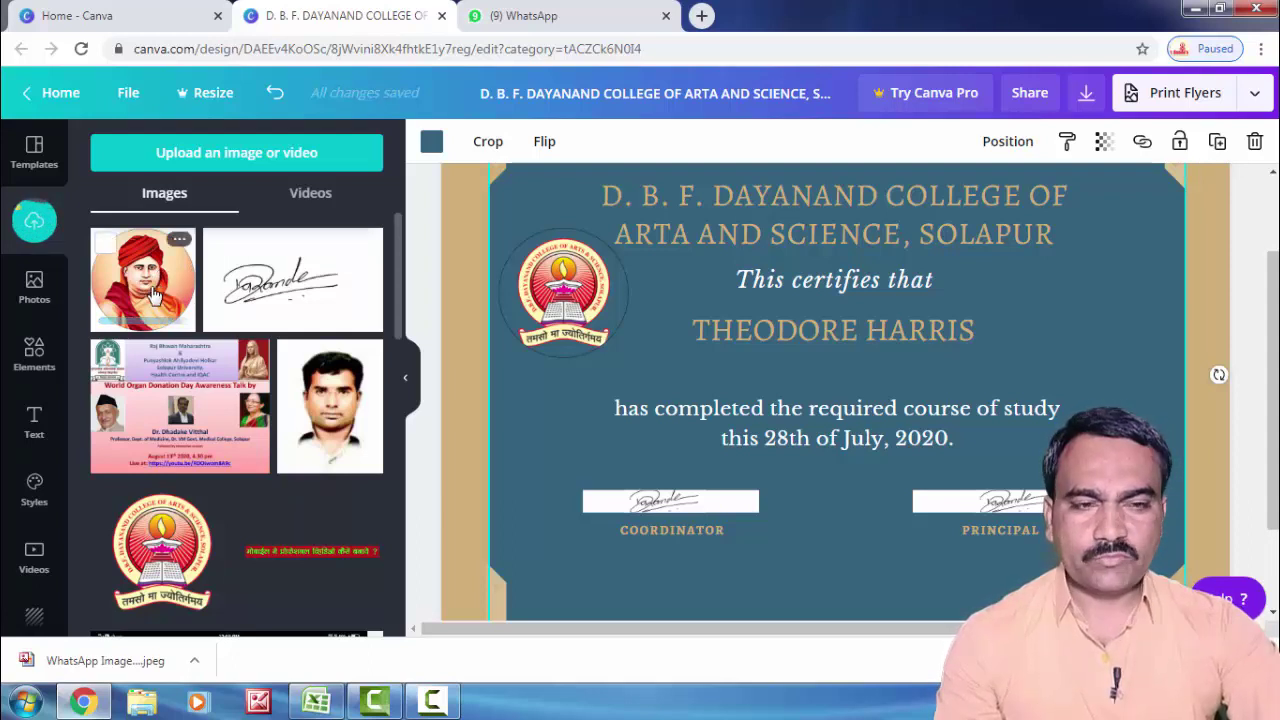
Step: Add the Dayanand sarswati portrait and shrink it to a small top-right emblem
left_click(152, 295)
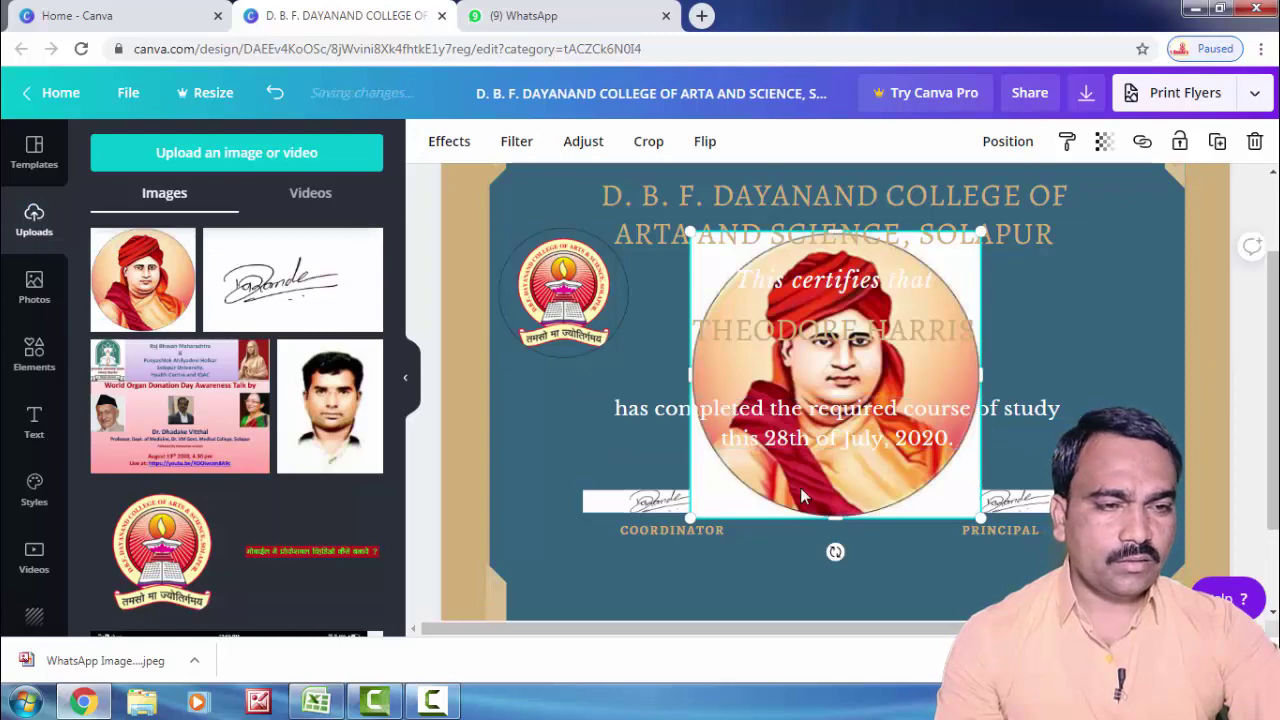
left_click_drag(855, 383, 1142, 332)
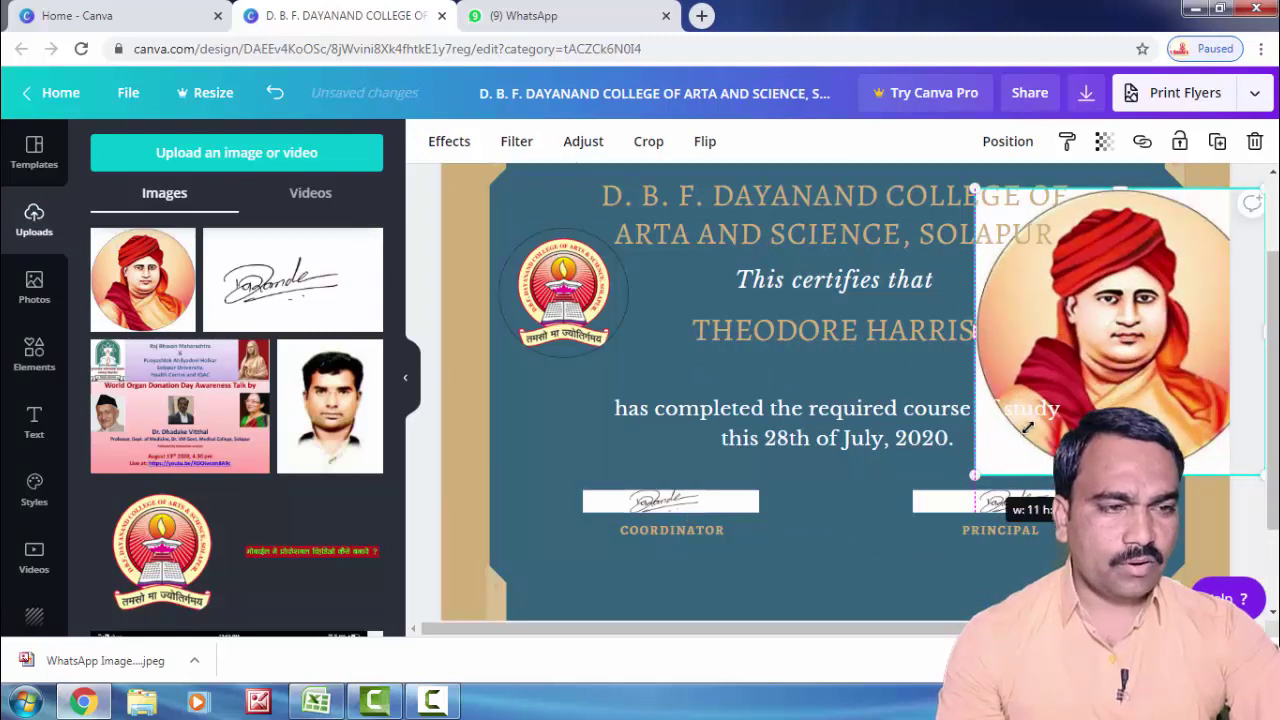
left_click_drag(1027, 428, 1110, 338)
left_click_drag(1044, 362, 1130, 296)
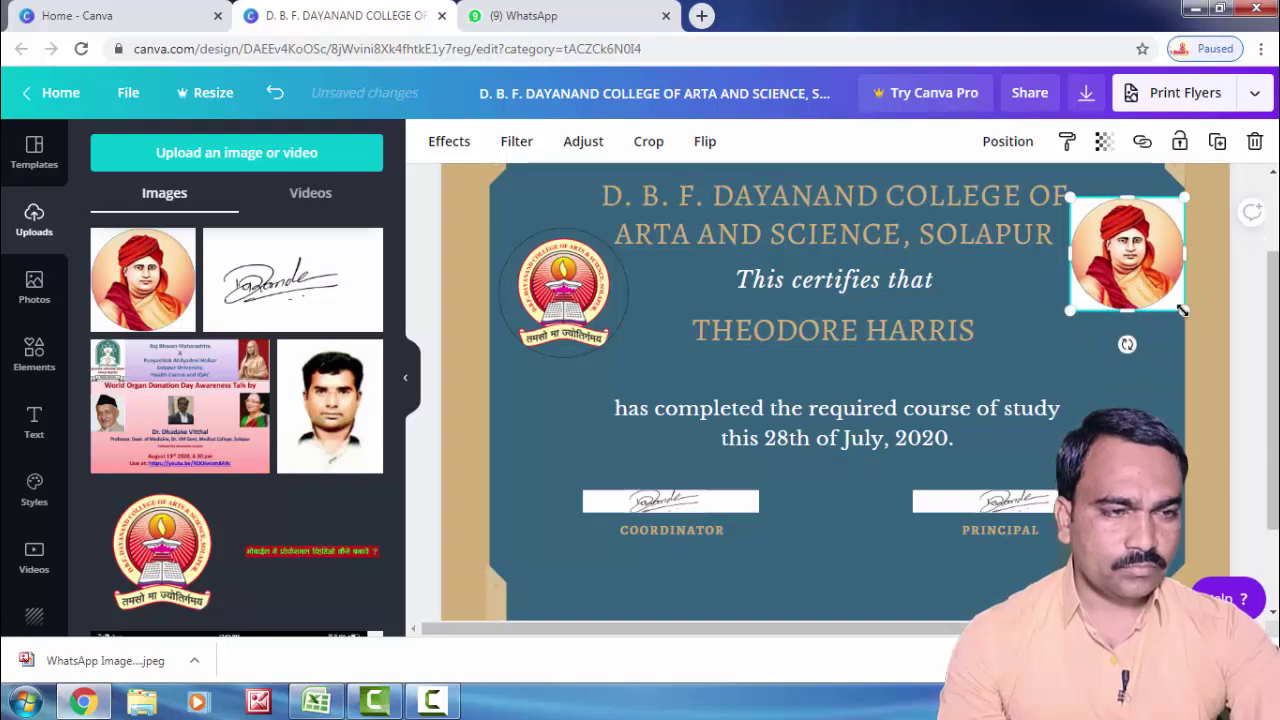
mouse_move(1164, 301)
left_mouse_down()
mouse_move(1148, 306)
mouse_move(1142, 291)
mouse_move(1124, 306)
mouse_move(1147, 273)
mouse_move(1142, 292)
left_mouse_up()
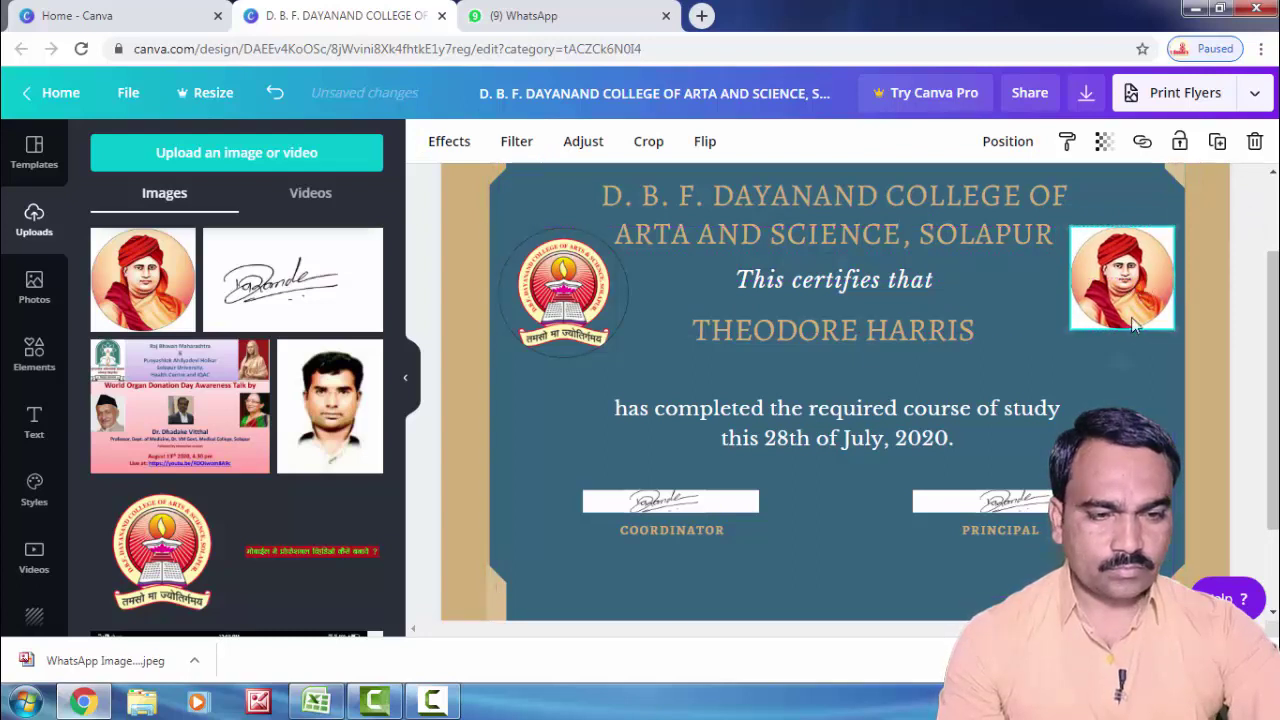
left_click(820, 565)
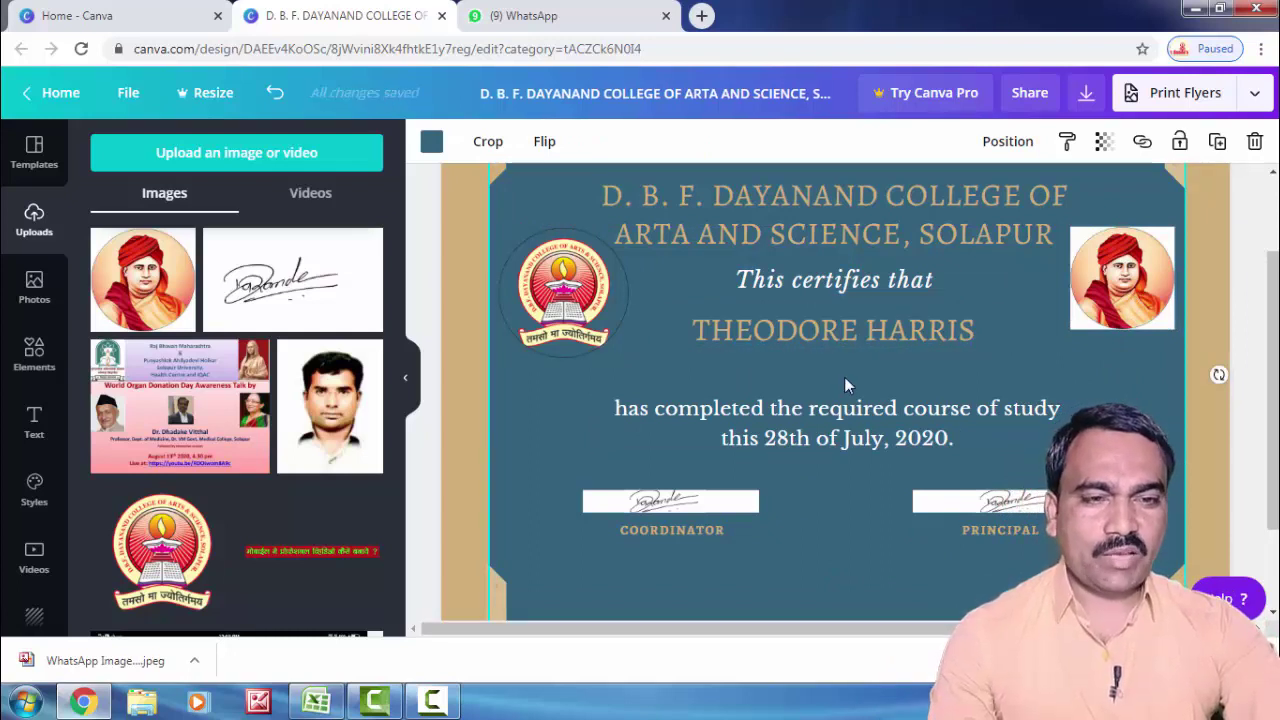
Step: Replace the sample recipient with the doctor's name, widened and centred on one line
left_click(792, 343)
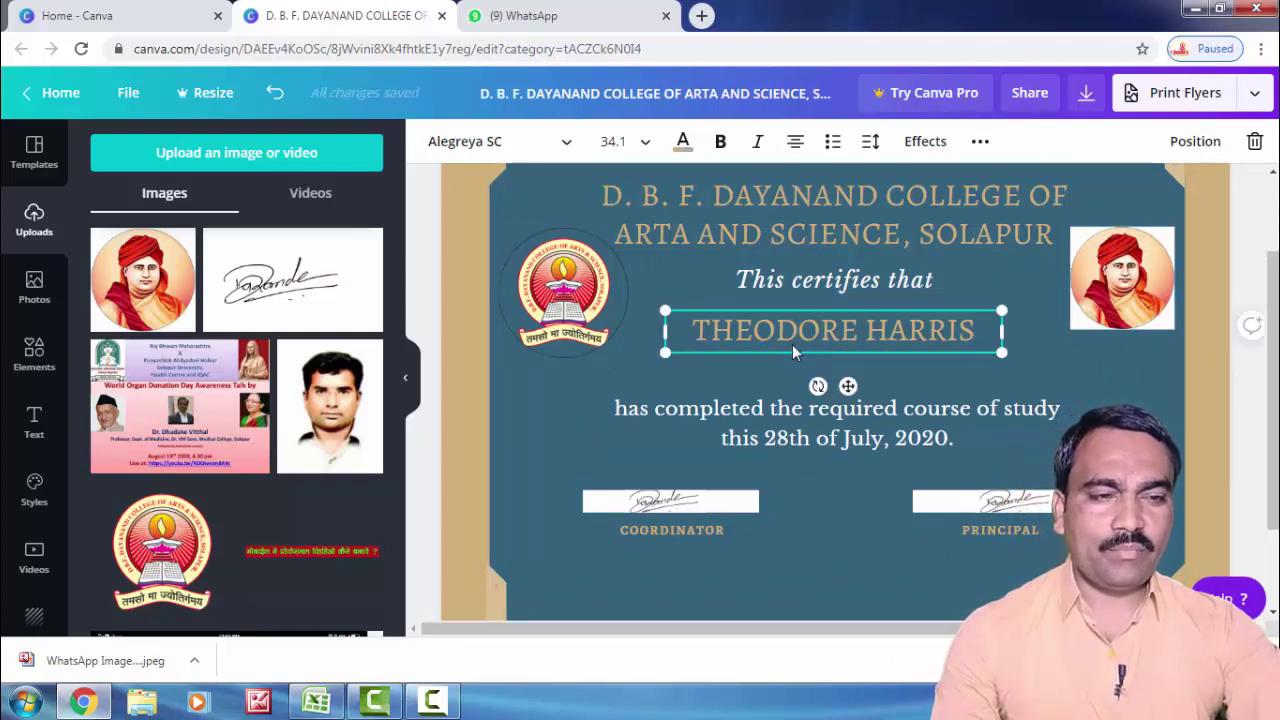
left_click_drag(938, 337, 866, 368)
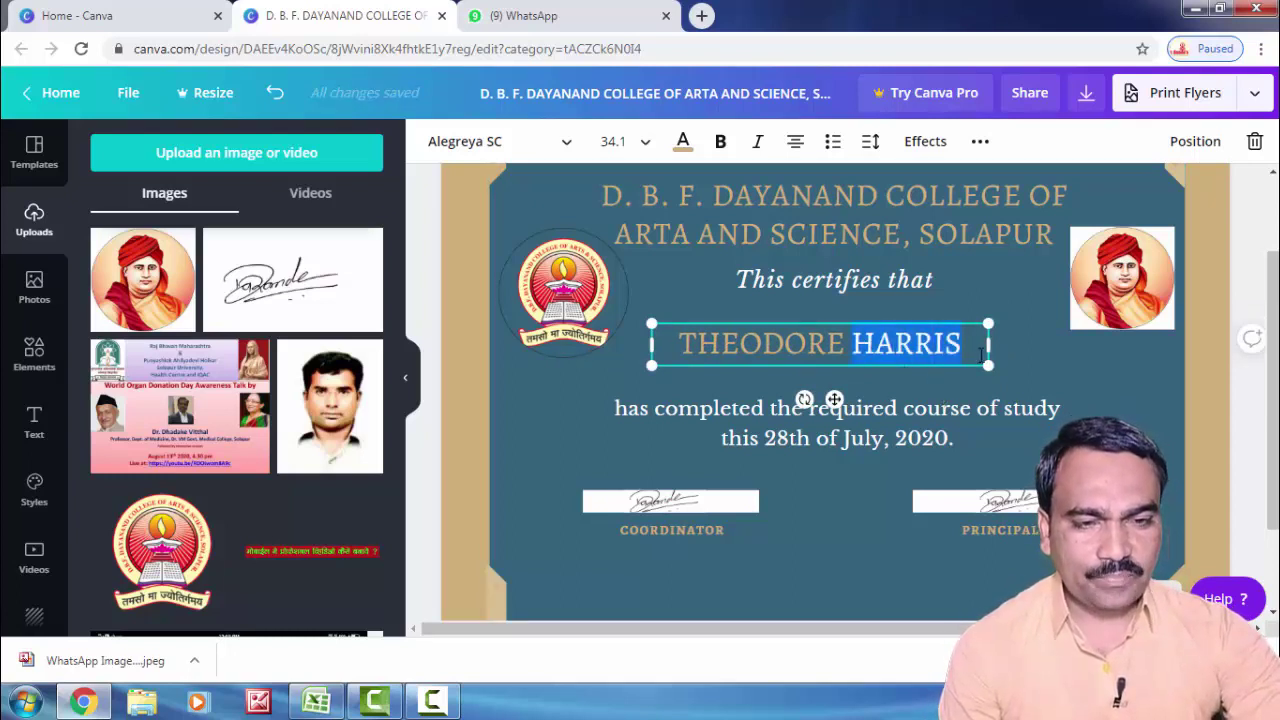
left_click_drag(981, 352, 724, 364)
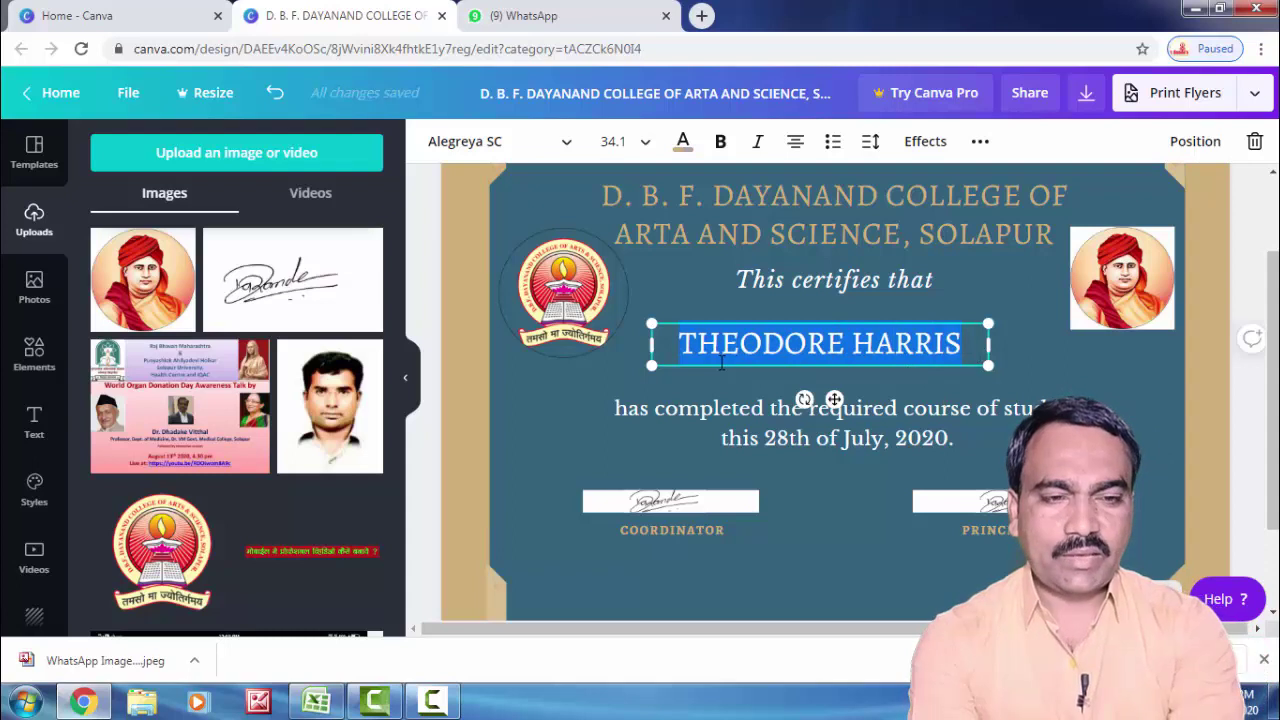
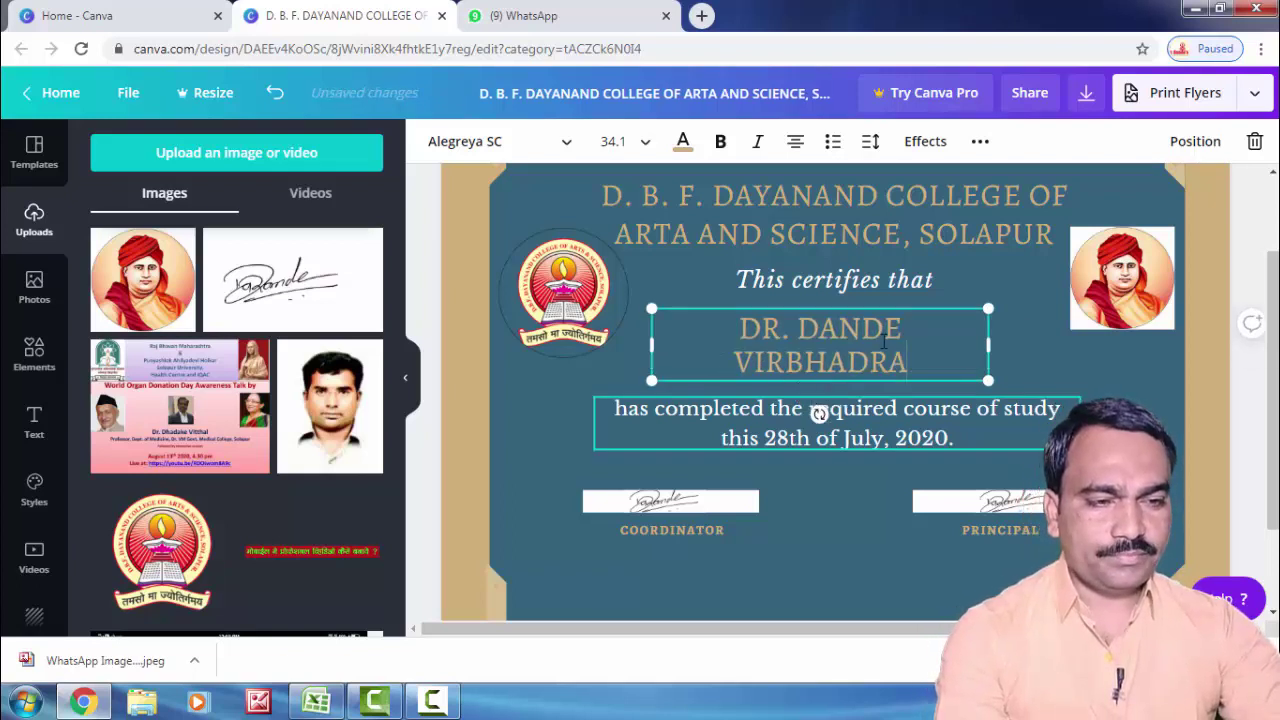
left_click_drag(993, 348, 1084, 347)
left_click_drag(940, 368, 923, 373)
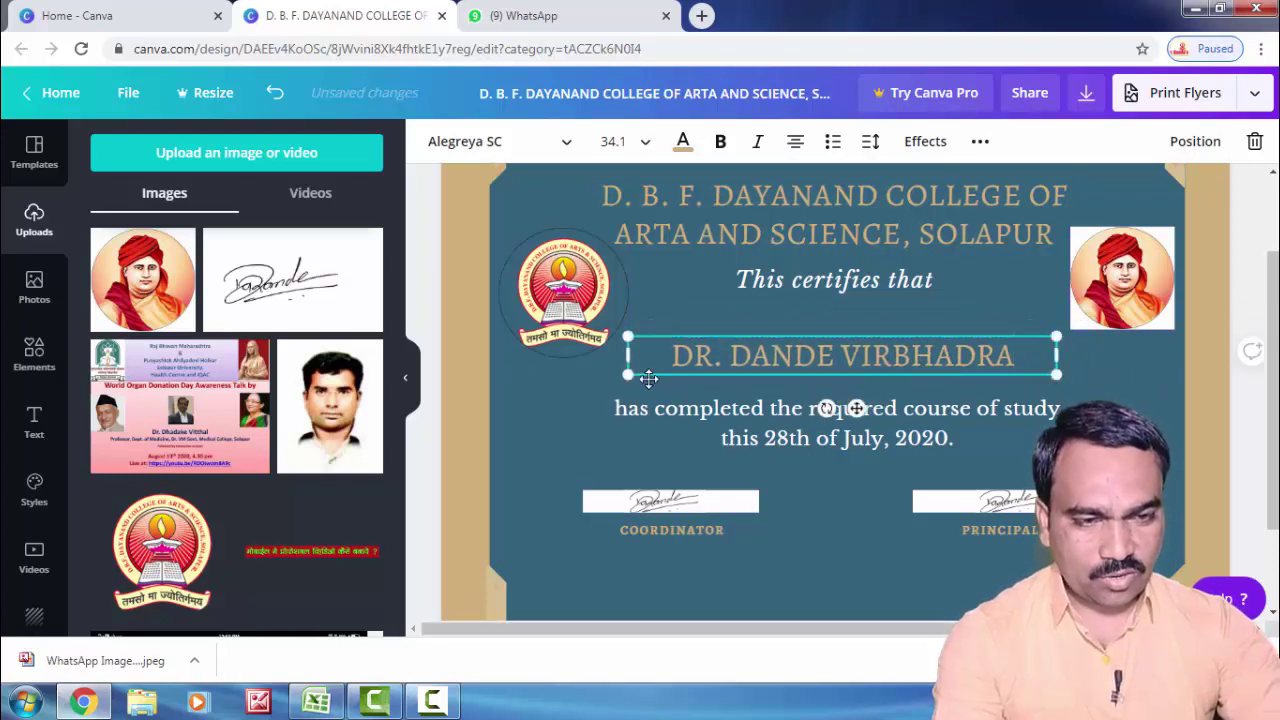
left_click_drag(629, 371, 665, 368)
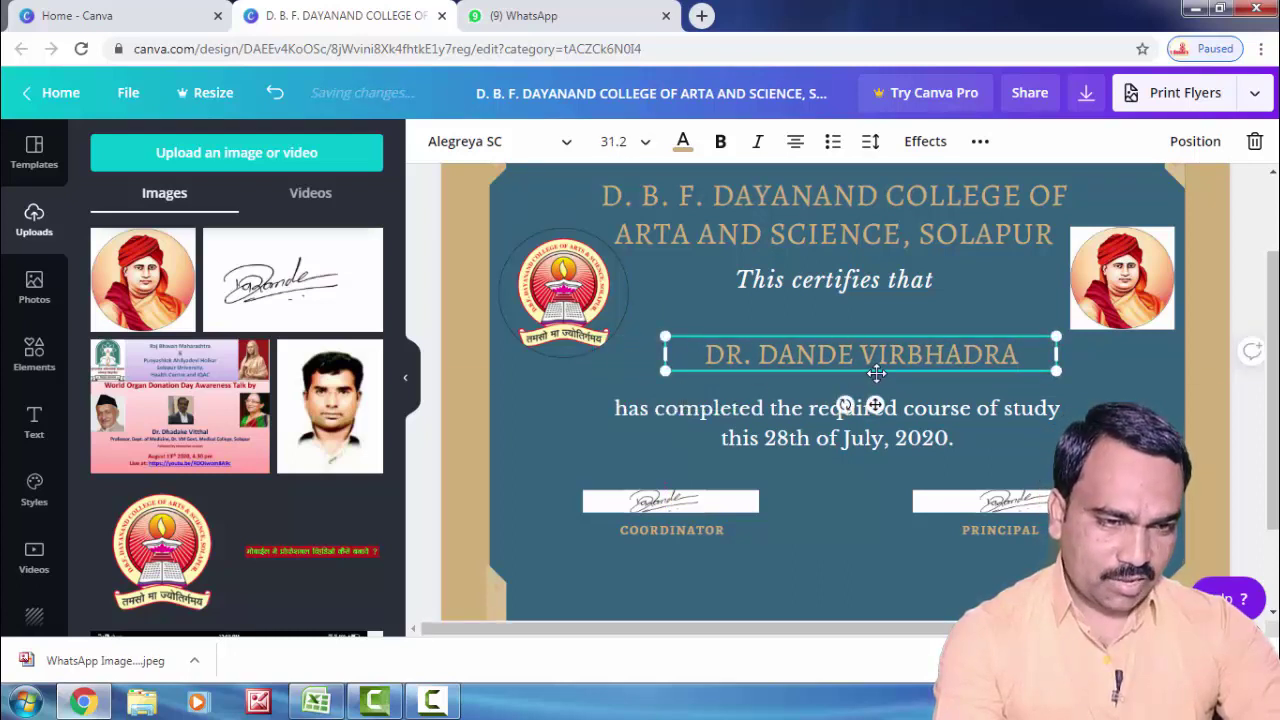
left_click_drag(874, 369, 857, 372)
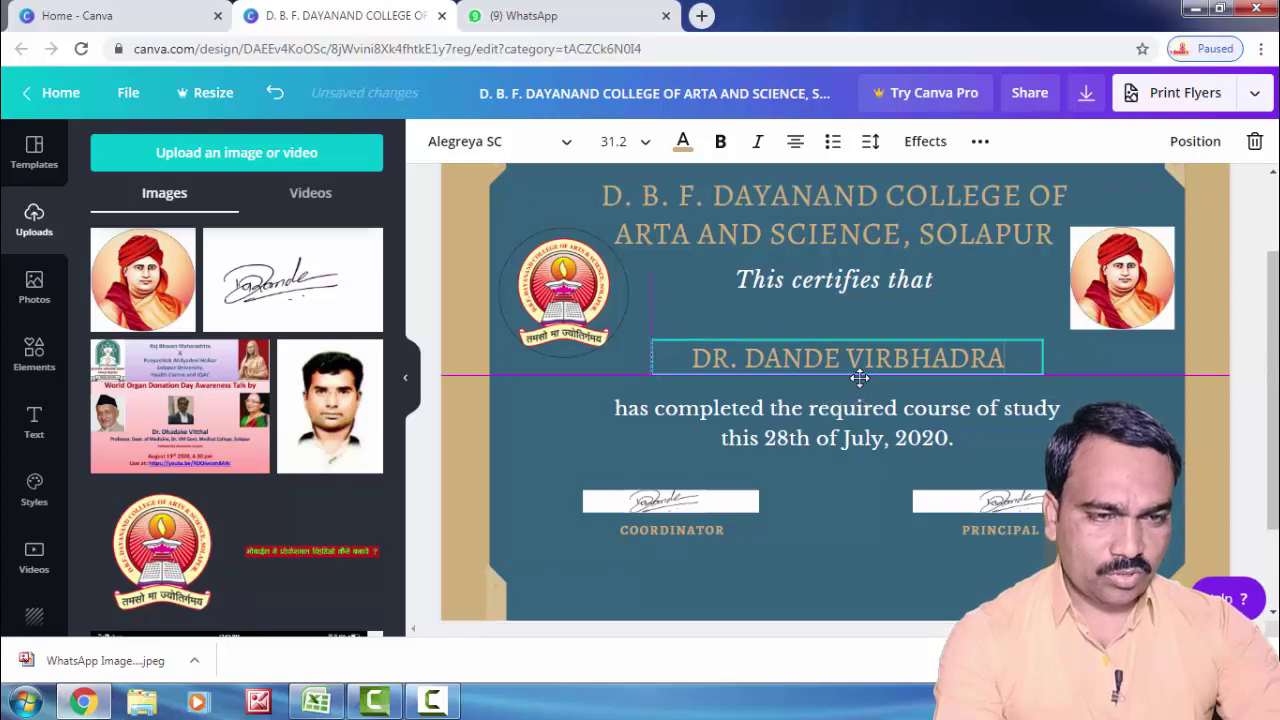
Step: Move the "This certifies that" line slightly lower on the certificate
left_click(826, 290)
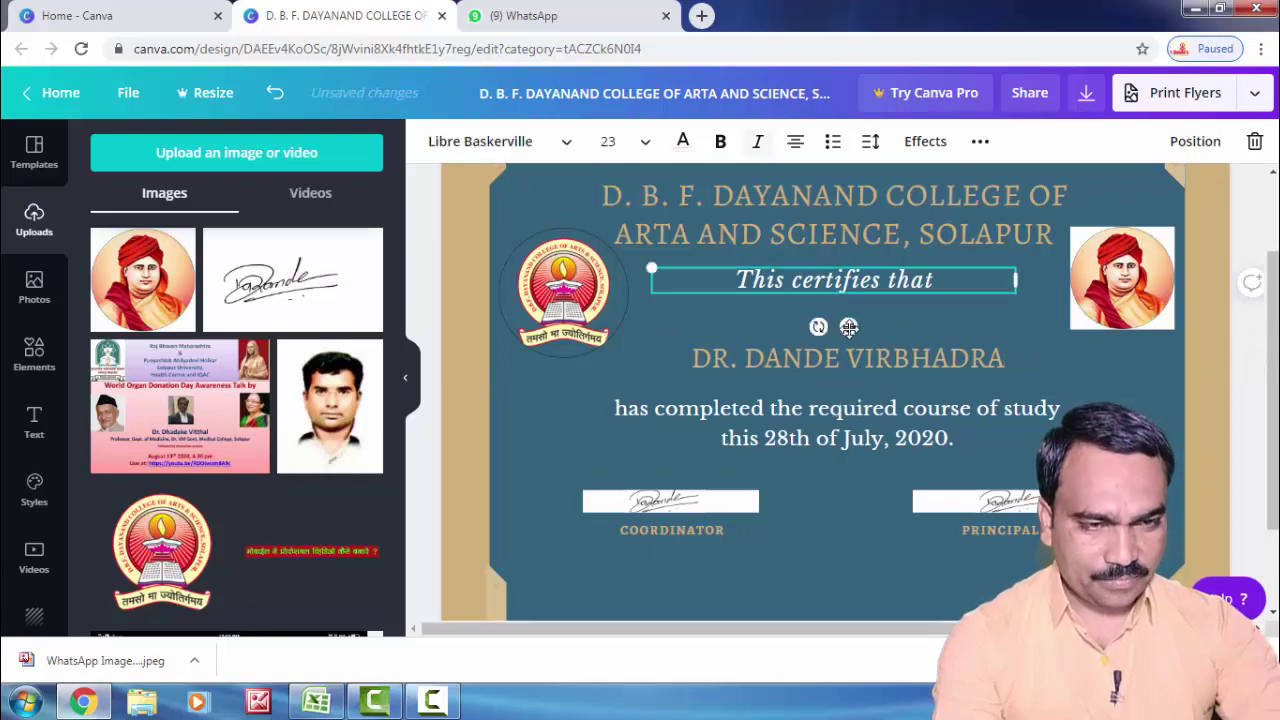
left_click_drag(845, 325, 850, 345)
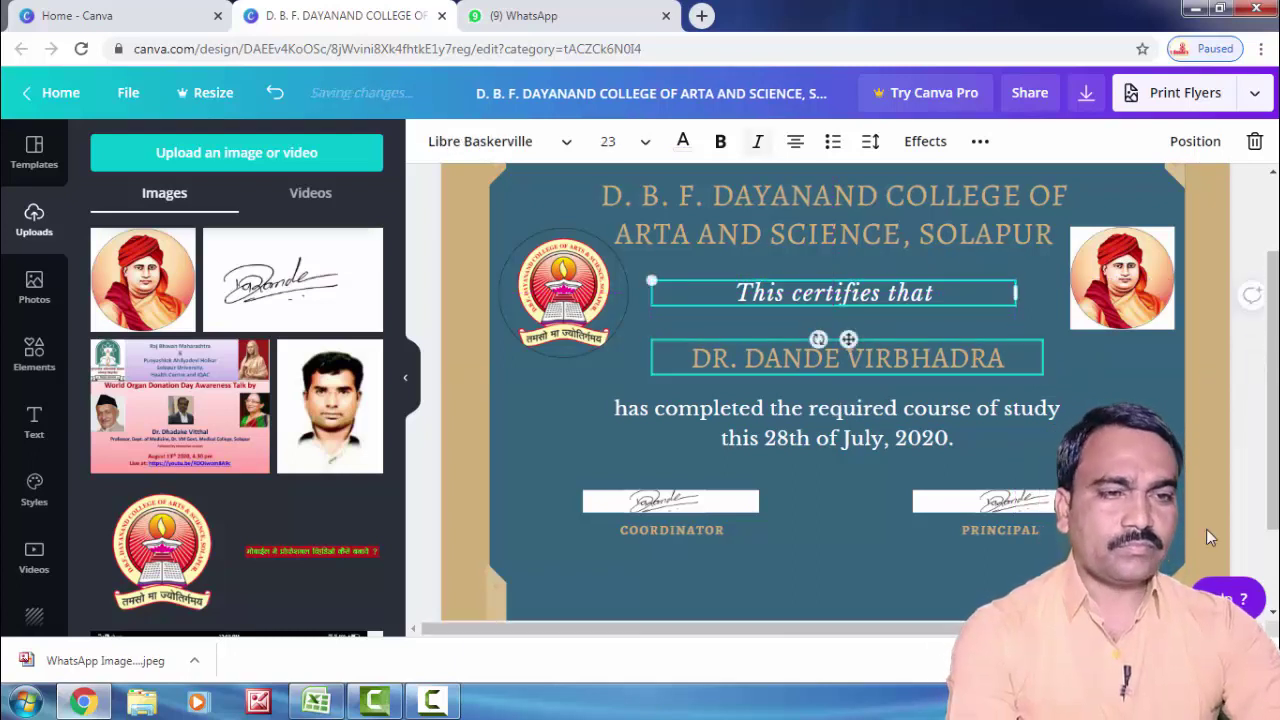
left_click(1134, 424)
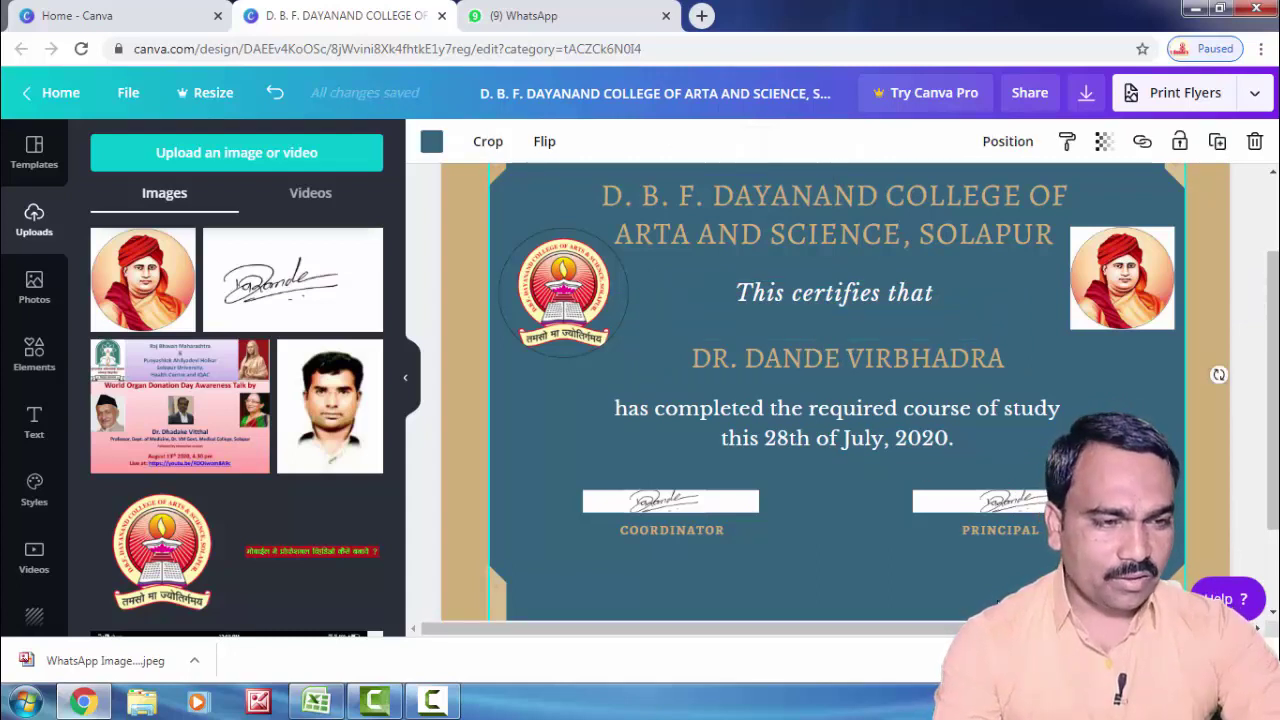
Step: Set the Canva zoom to 50% so the full certificate page fits in view
left_click(1085, 600)
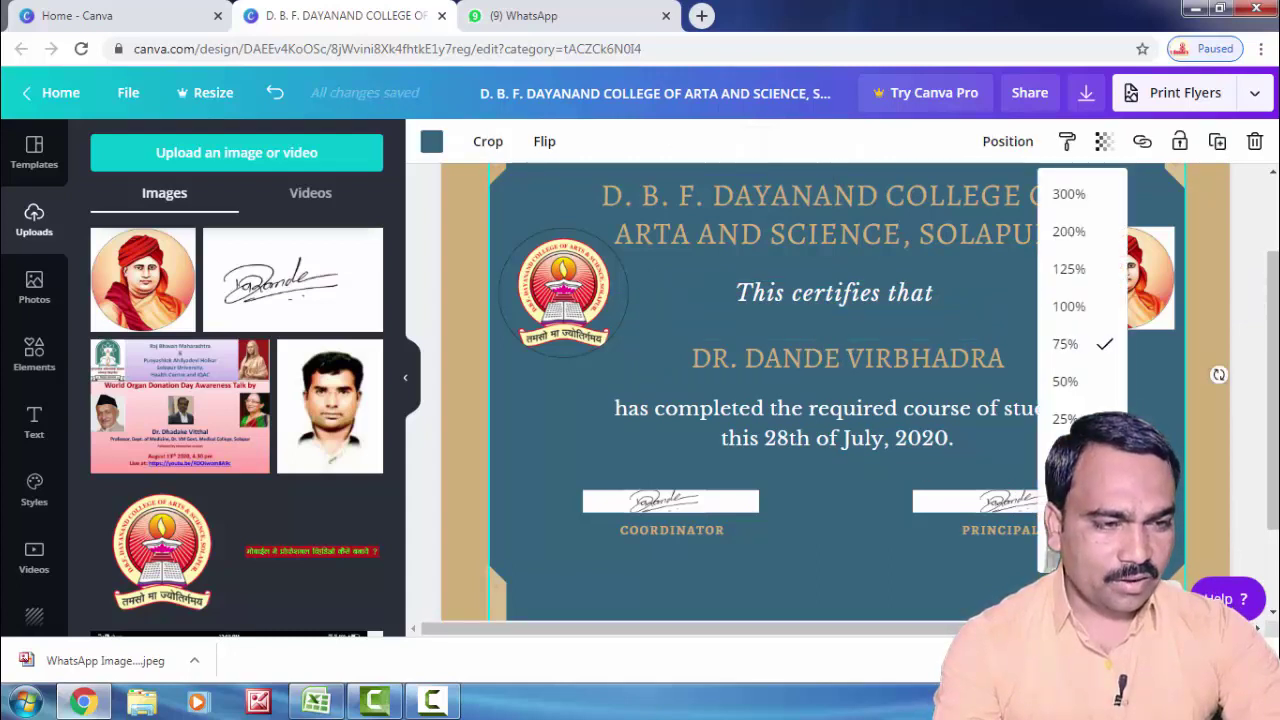
left_click(1065, 381)
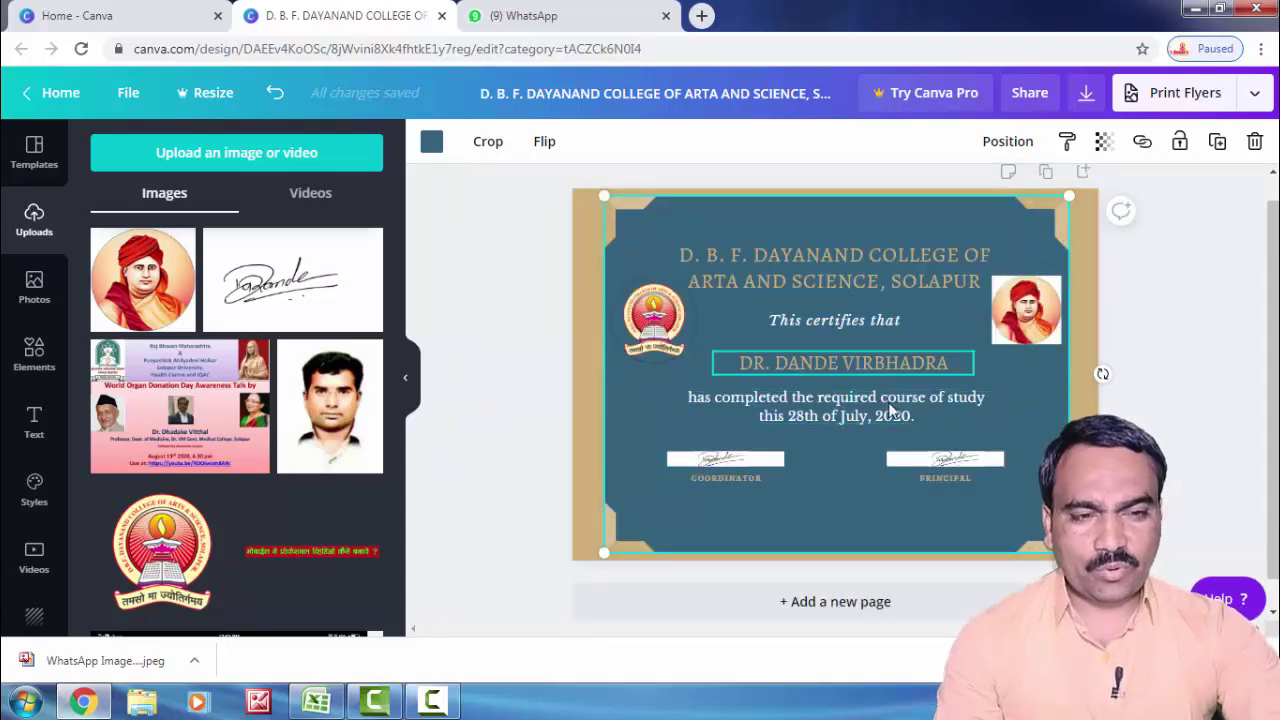
scroll(839, 386, "down", 1)
scroll(835, 385, "up", 2)
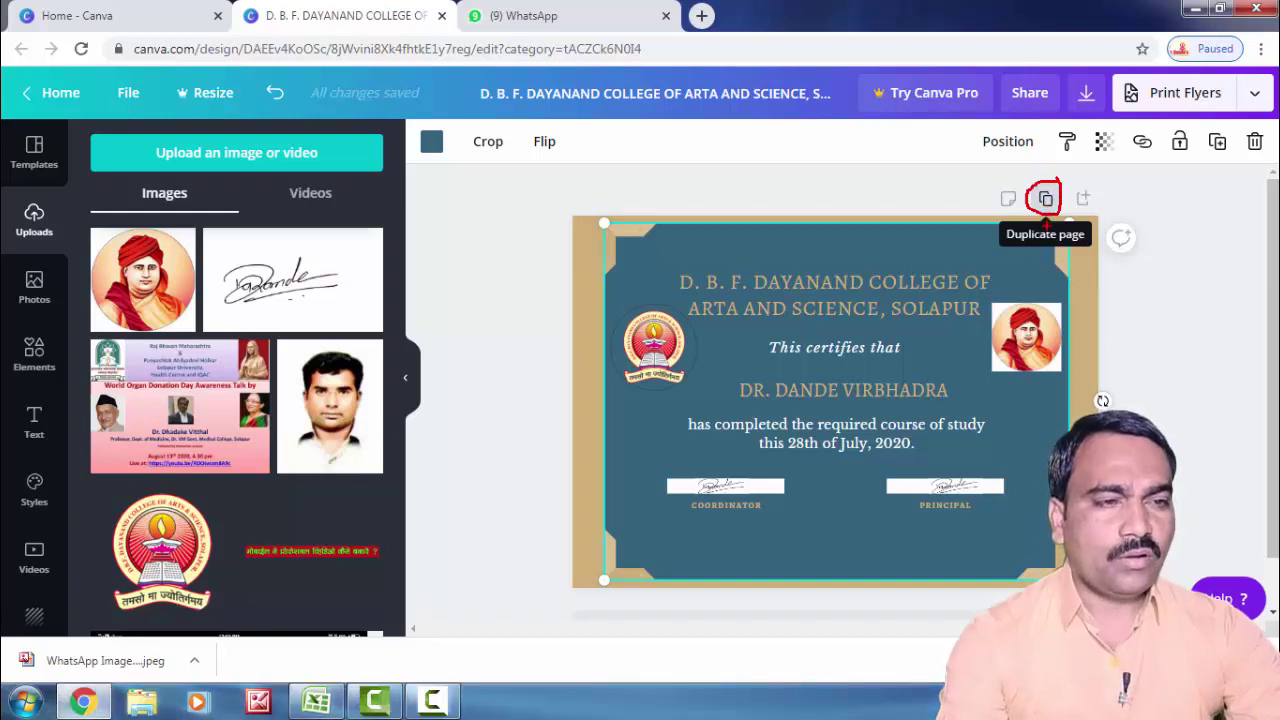
Step: Duplicate the certificate to create a second page
left_click(1046, 200)
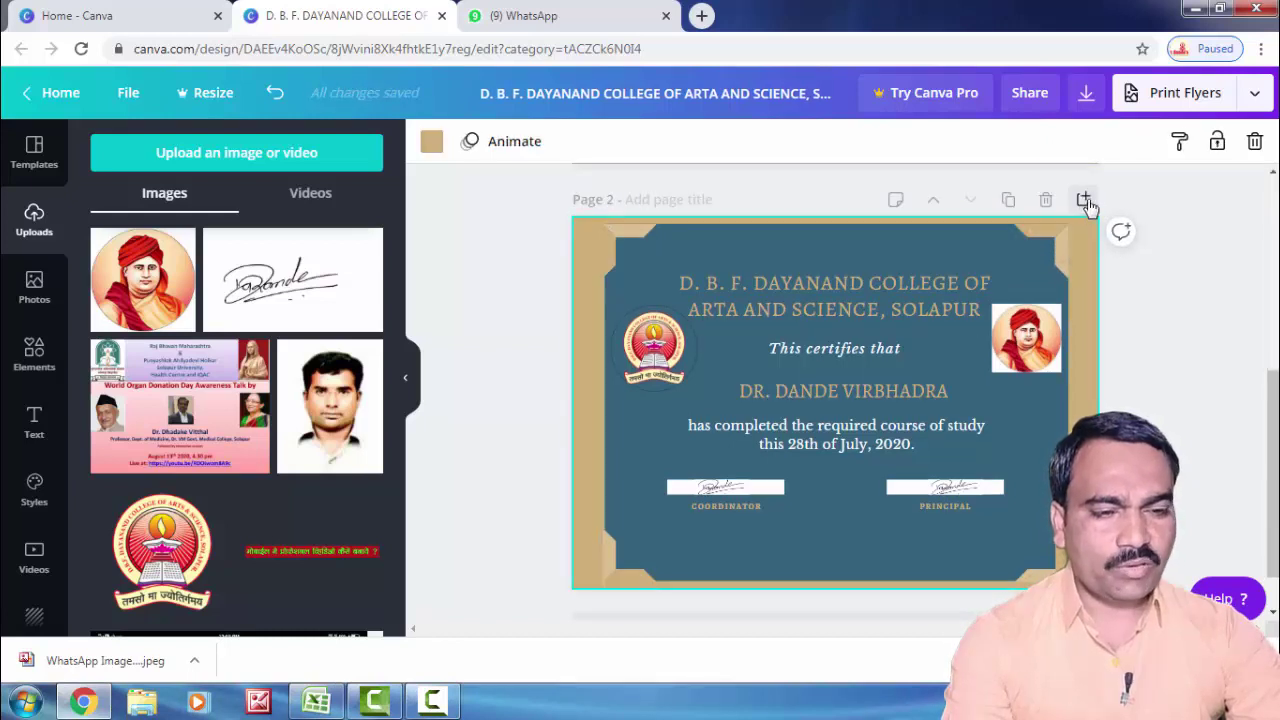
scroll(882, 461, "down", 1)
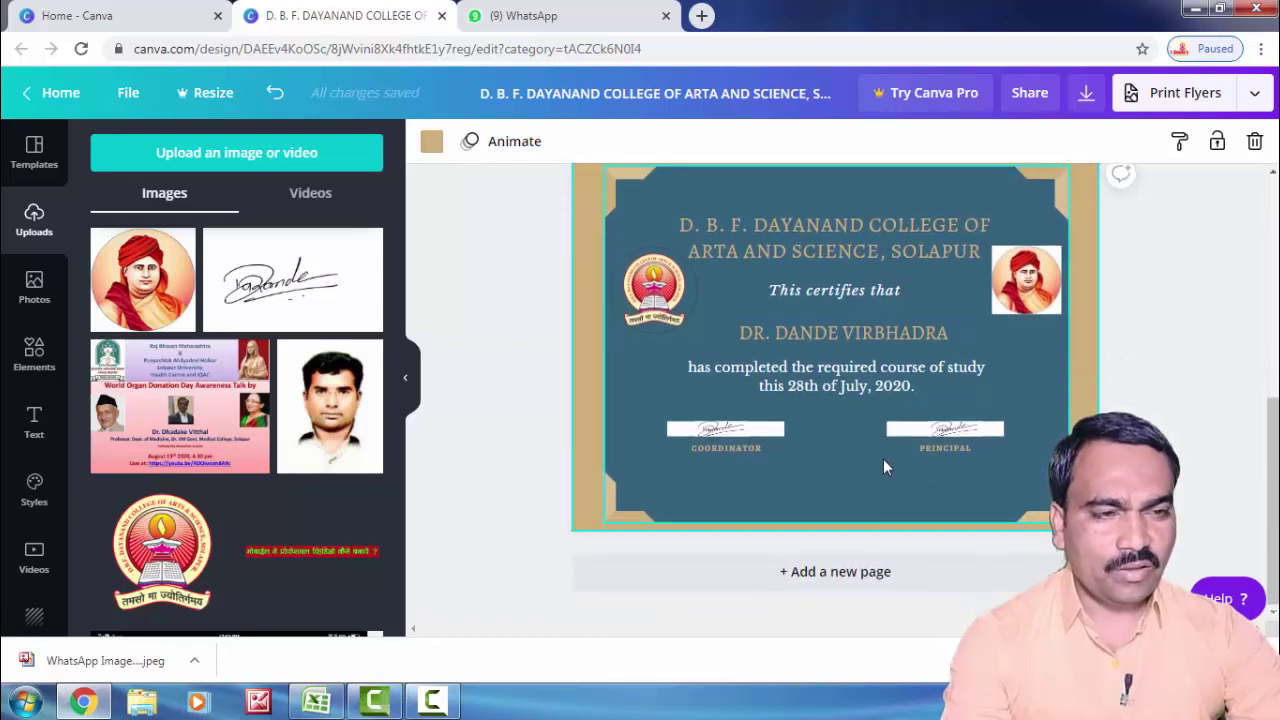
scroll(884, 440, "up", 3)
scroll(884, 415, "down", 3)
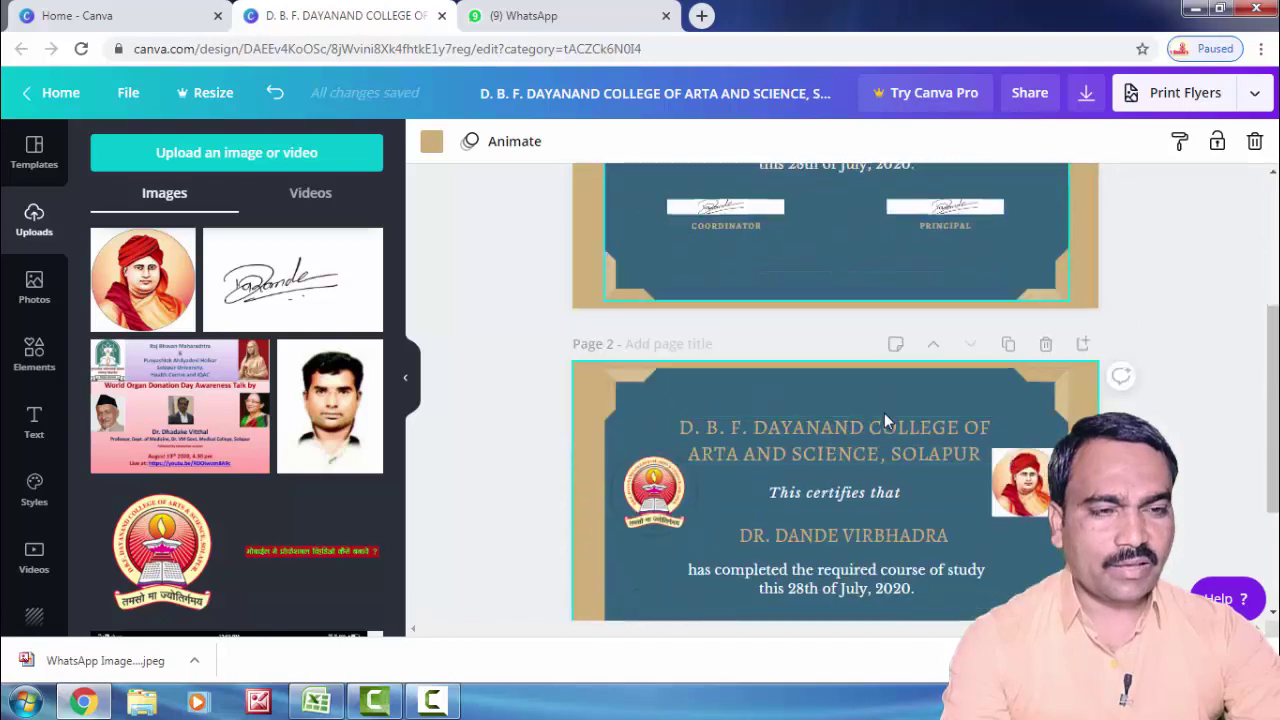
scroll(884, 420, "up", 2)
scroll(876, 396, "down", 1)
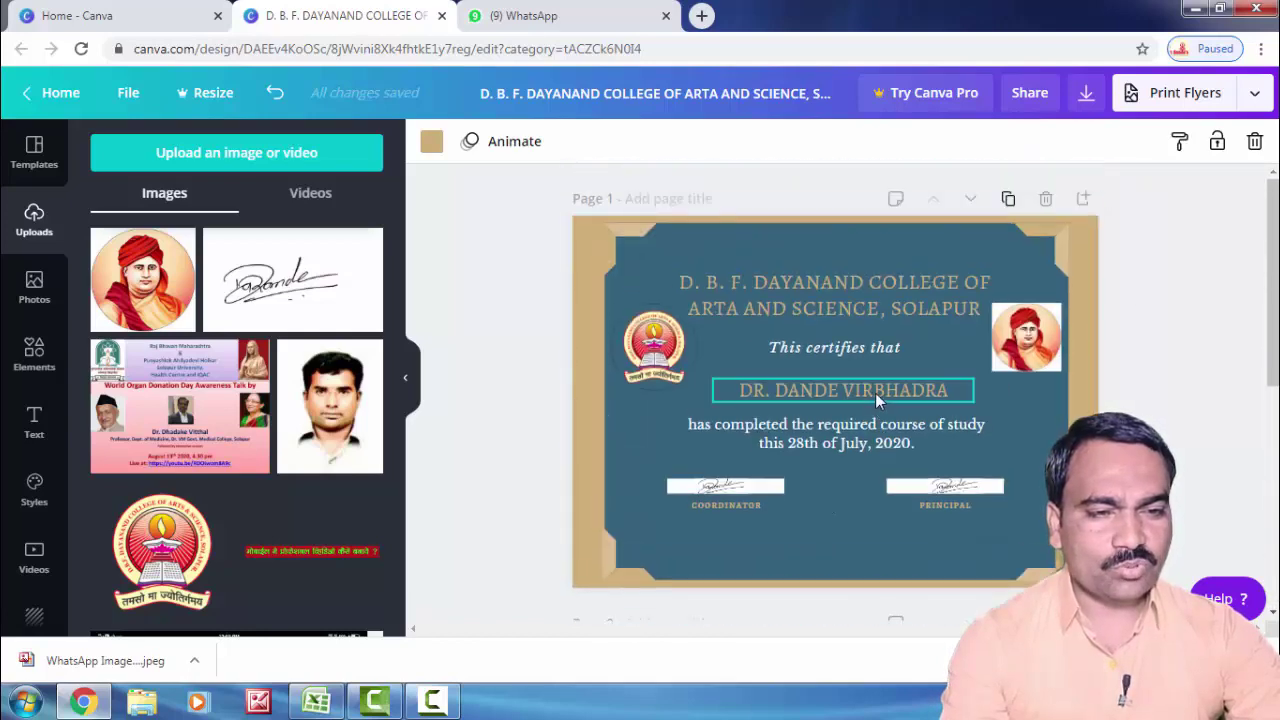
scroll(873, 396, "down", 1)
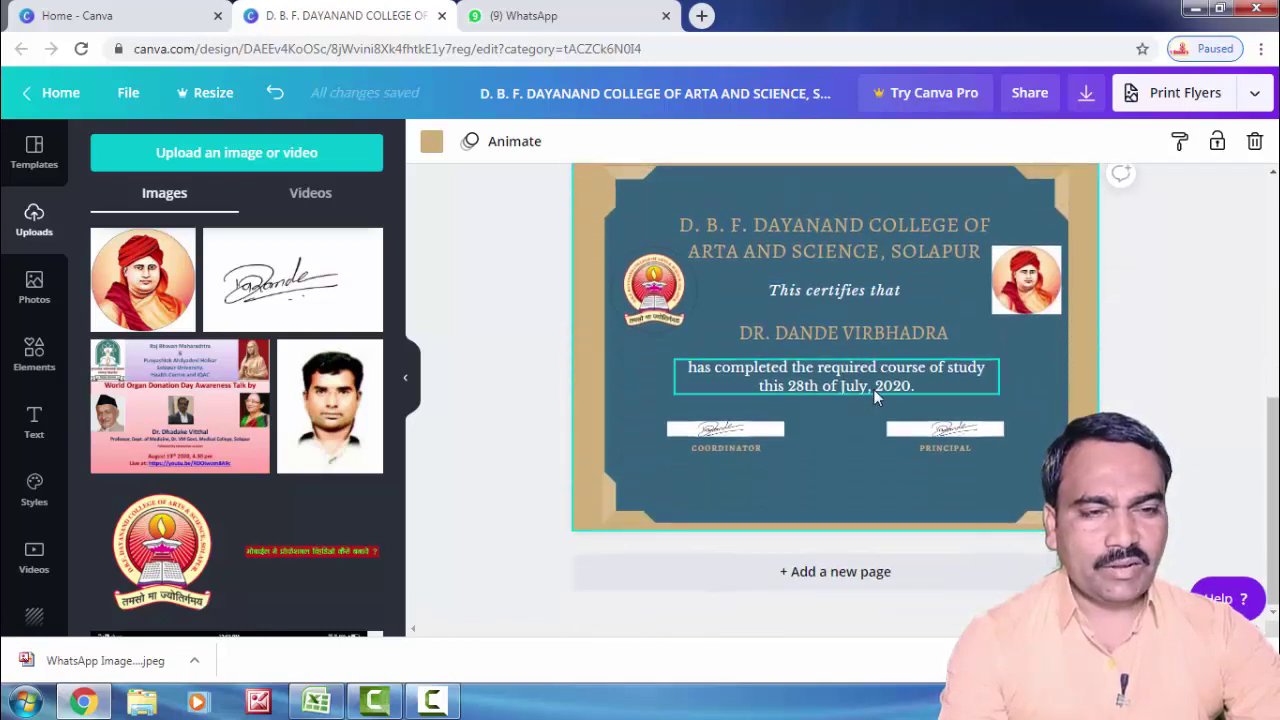
Step: Replace the recipient name on page 2 with the next doctor's name
left_click(833, 334)
key("ctrl+a")
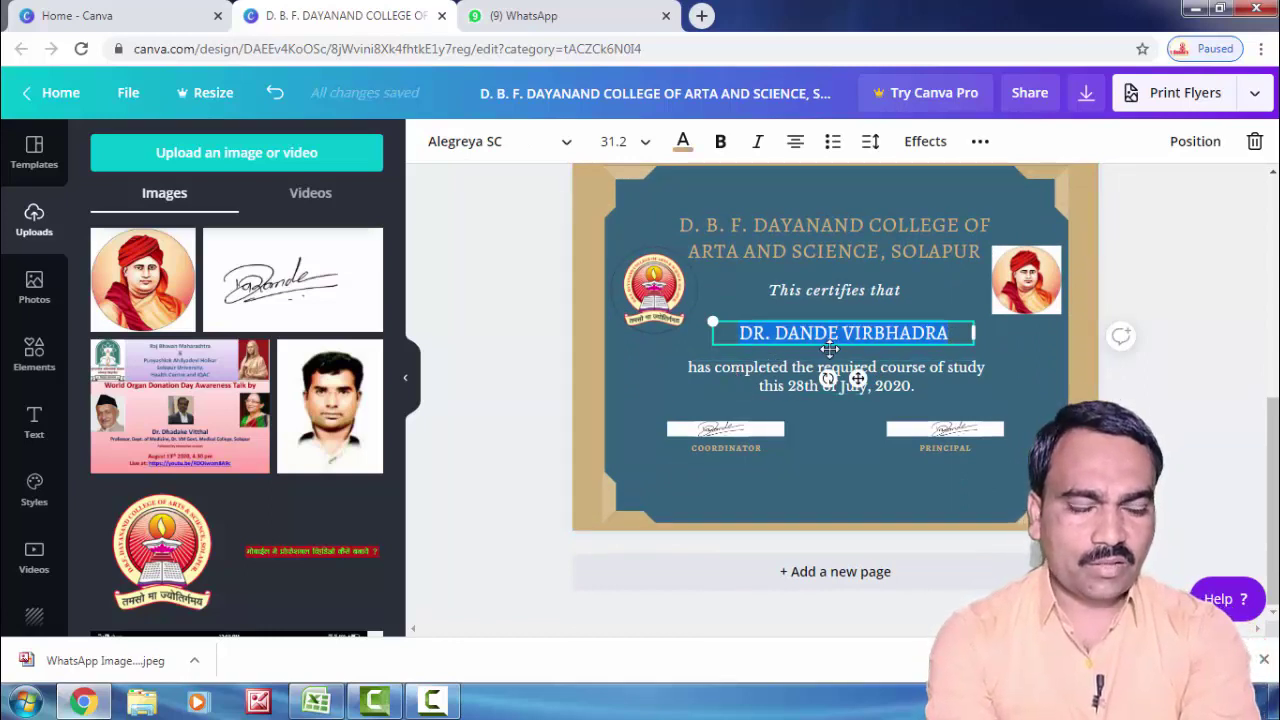
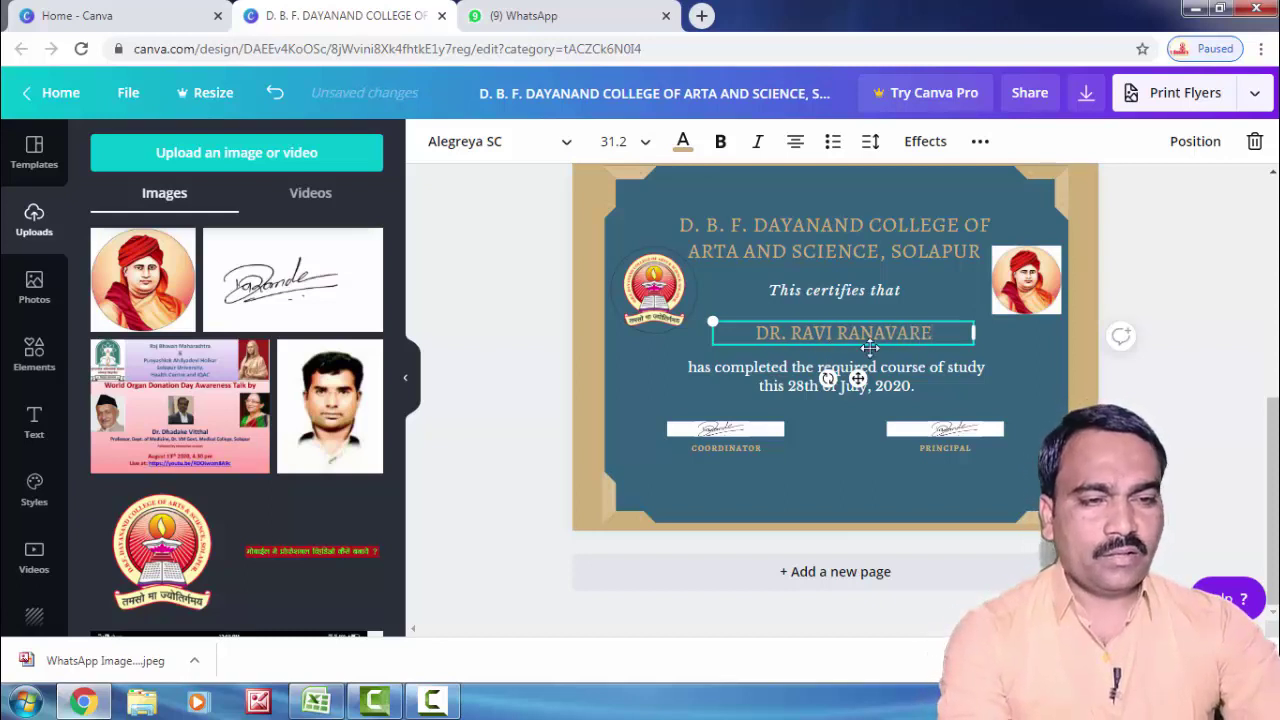
left_click(1046, 358)
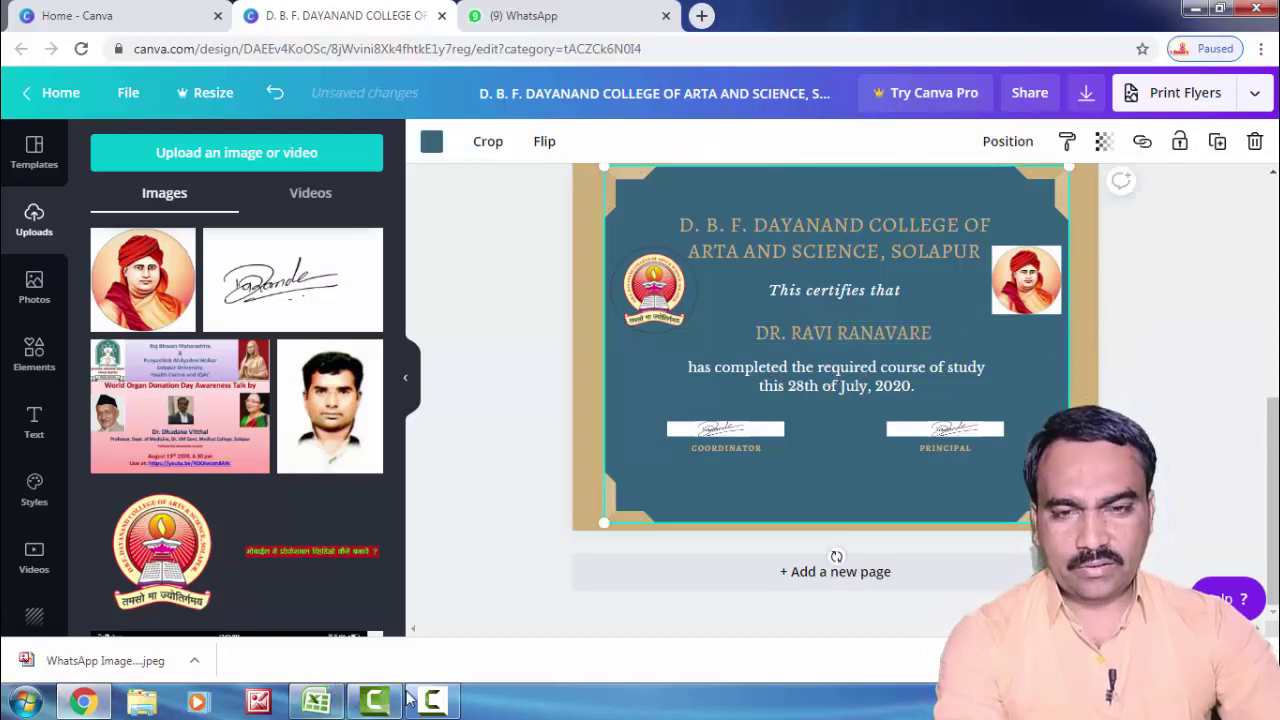
Step: Resize the Excel name list window beside the design and select cell C2
left_click(312, 702)
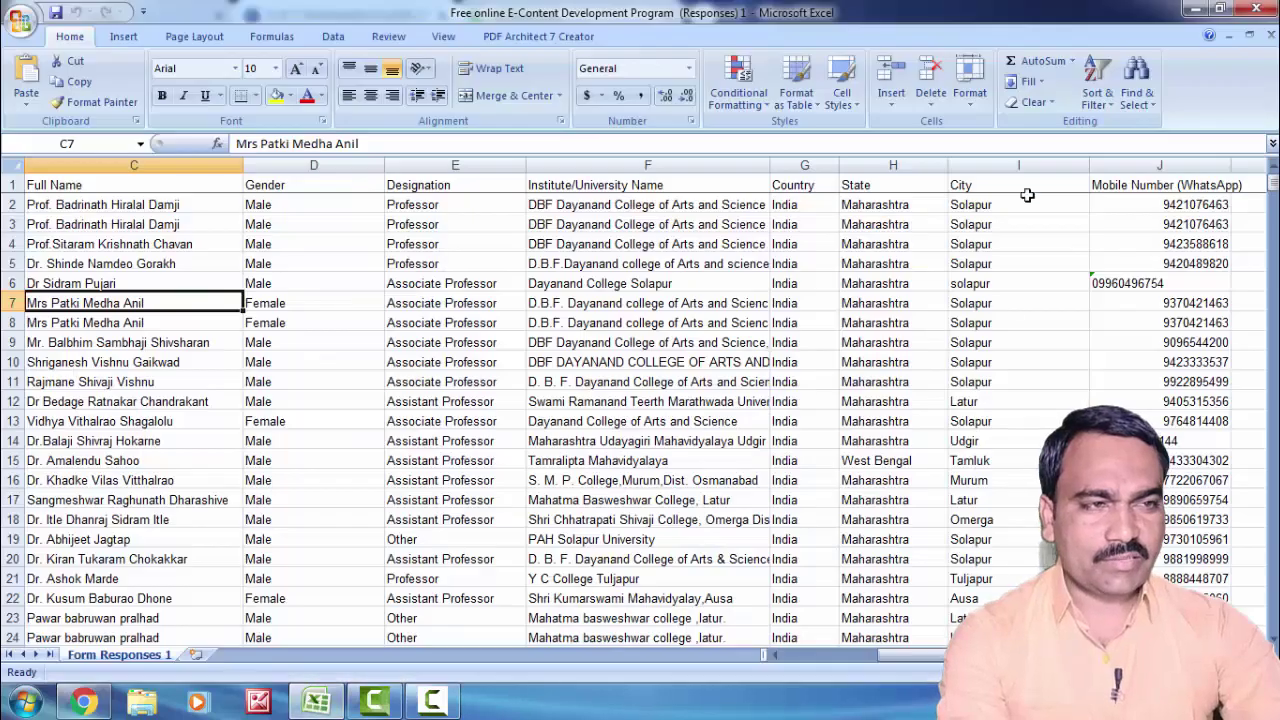
left_click(1222, 9)
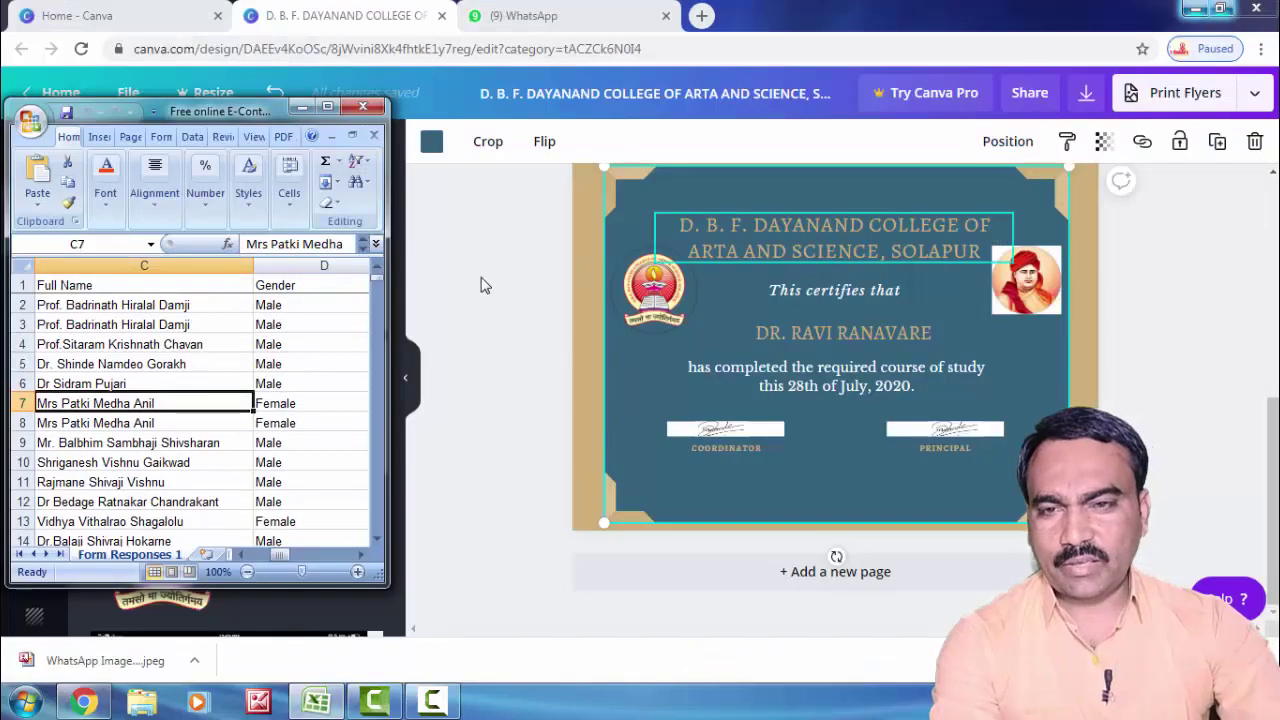
left_click_drag(214, 115, 243, 93)
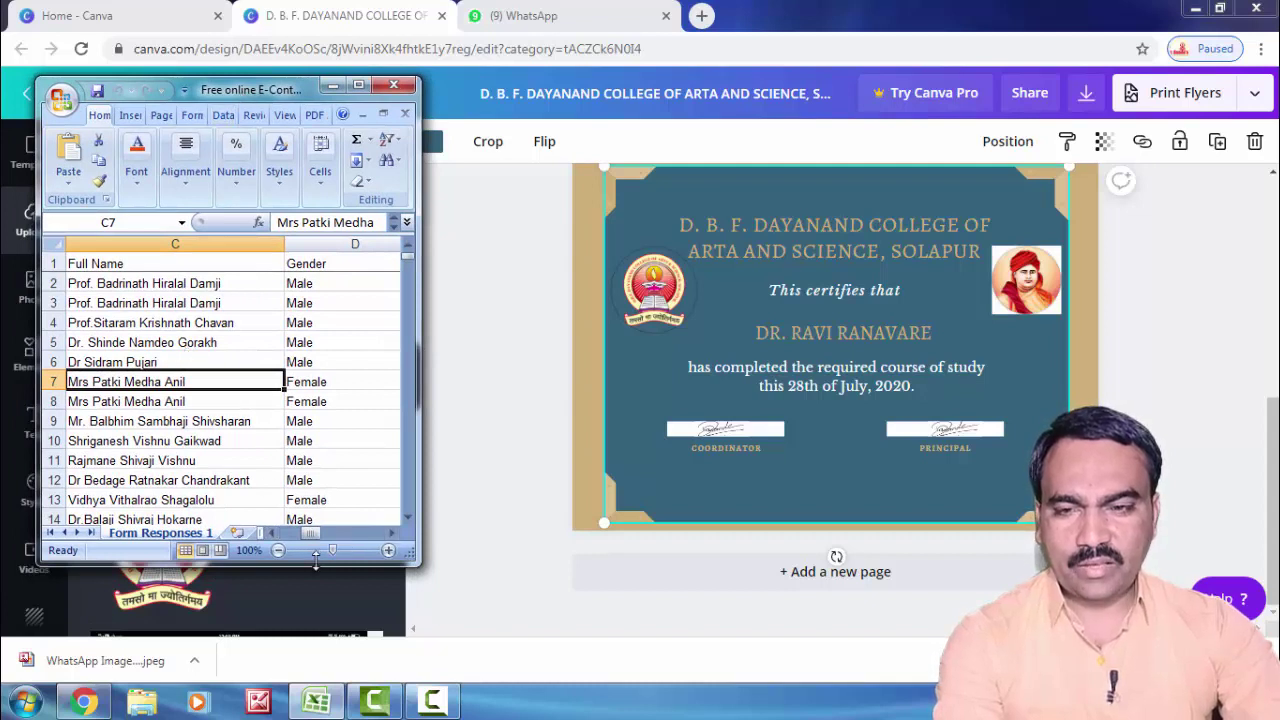
left_click_drag(315, 560, 315, 592)
left_click(186, 287)
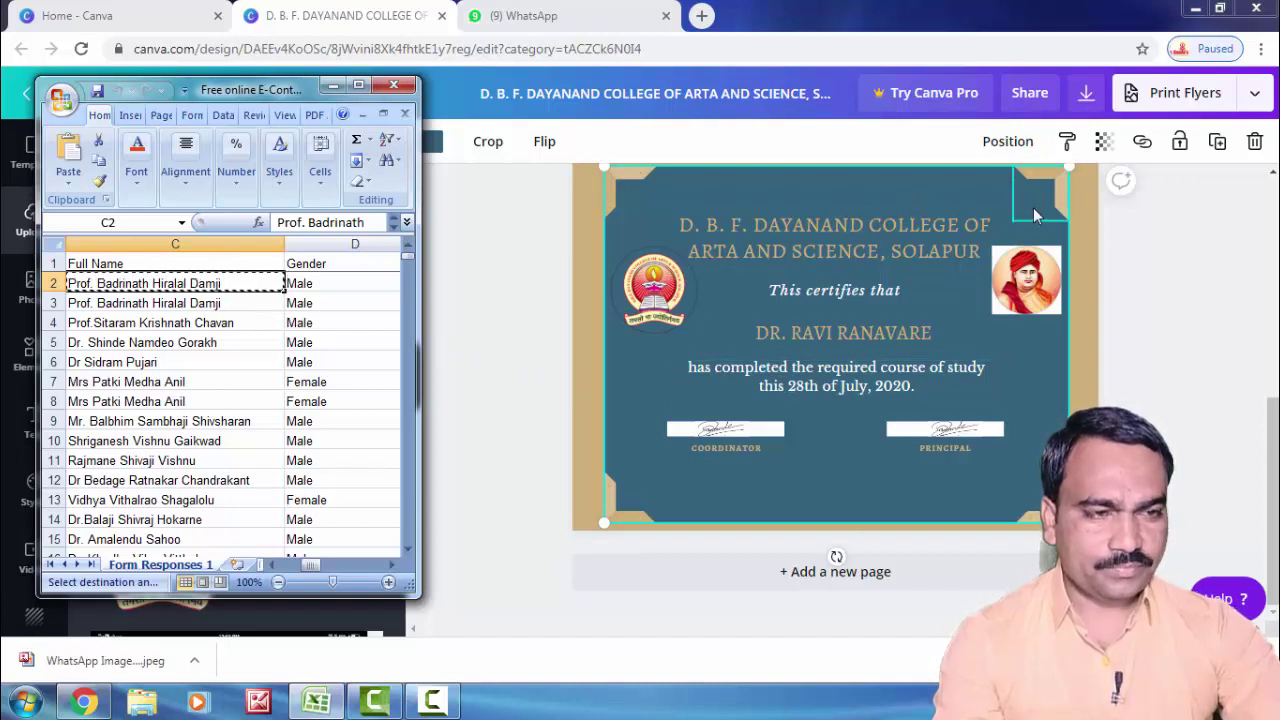
Step: Duplicate the certificate again to make a third page
left_click(1117, 304)
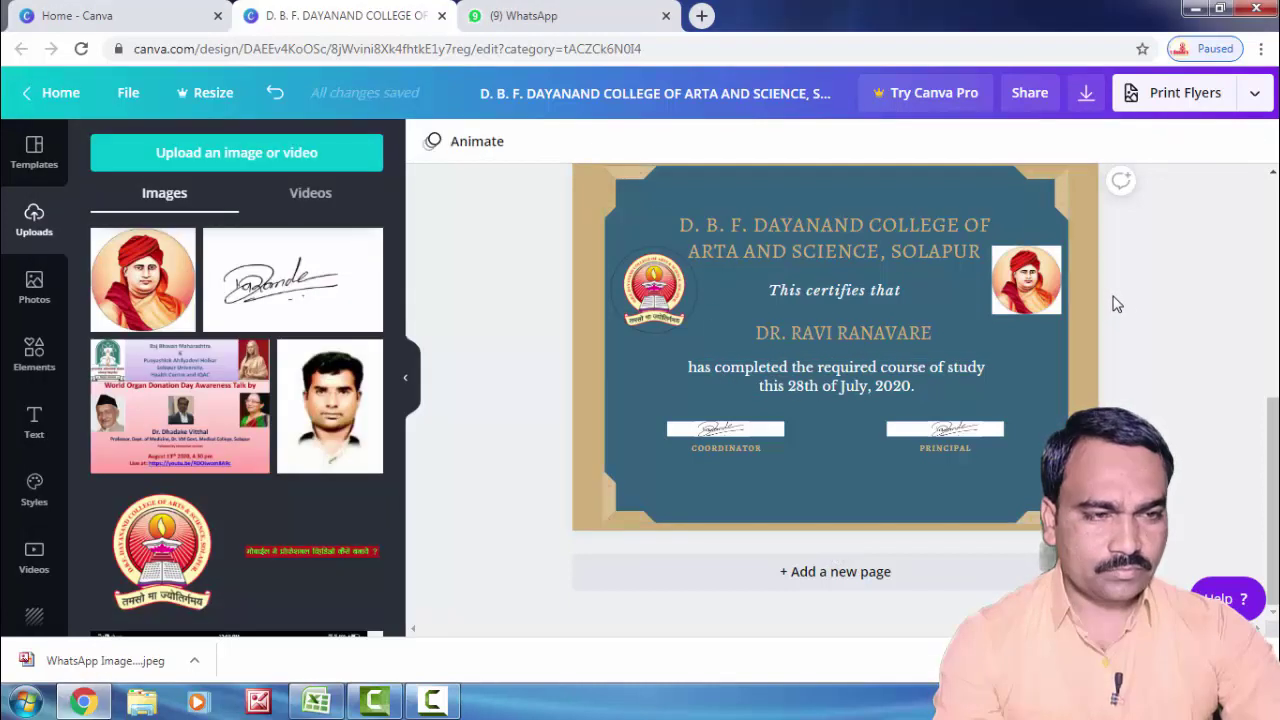
scroll(1090, 262, "down", 3)
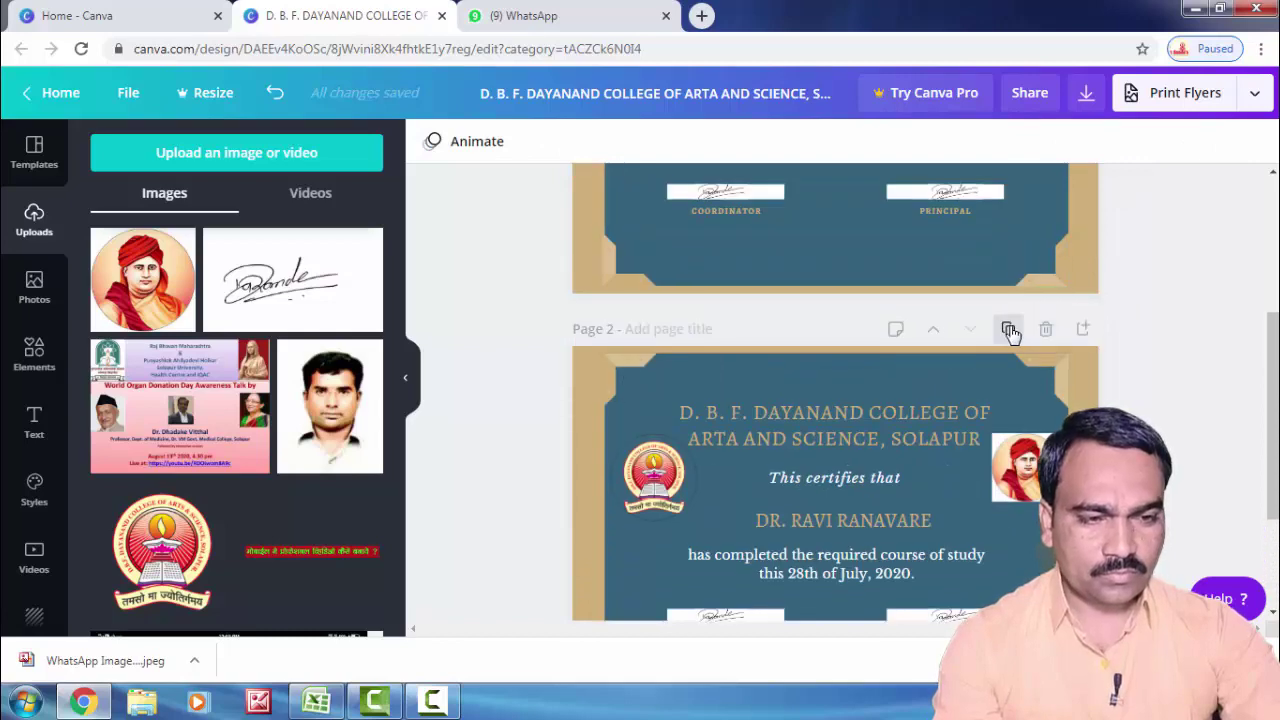
left_click(891, 389)
scroll(891, 389, "down", 2)
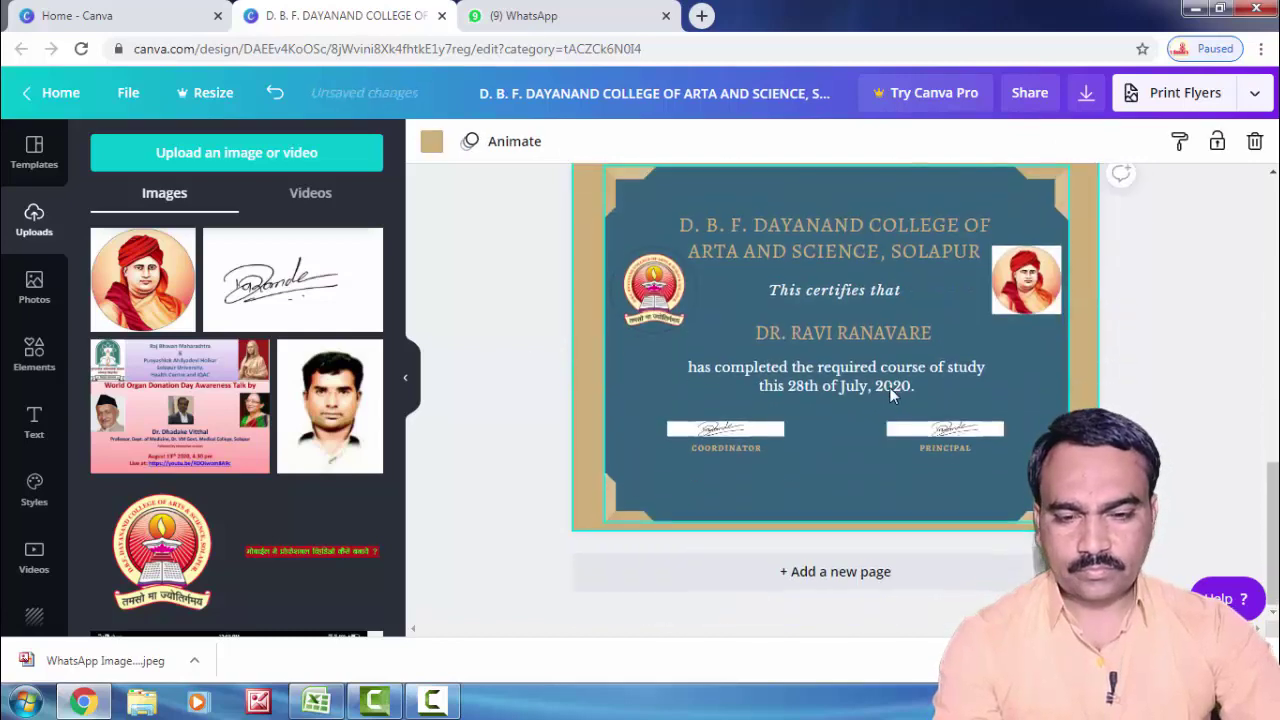
Step: Paste the copied professor's name onto page 3, widening the box and joining it onto one line
left_click(316, 701)
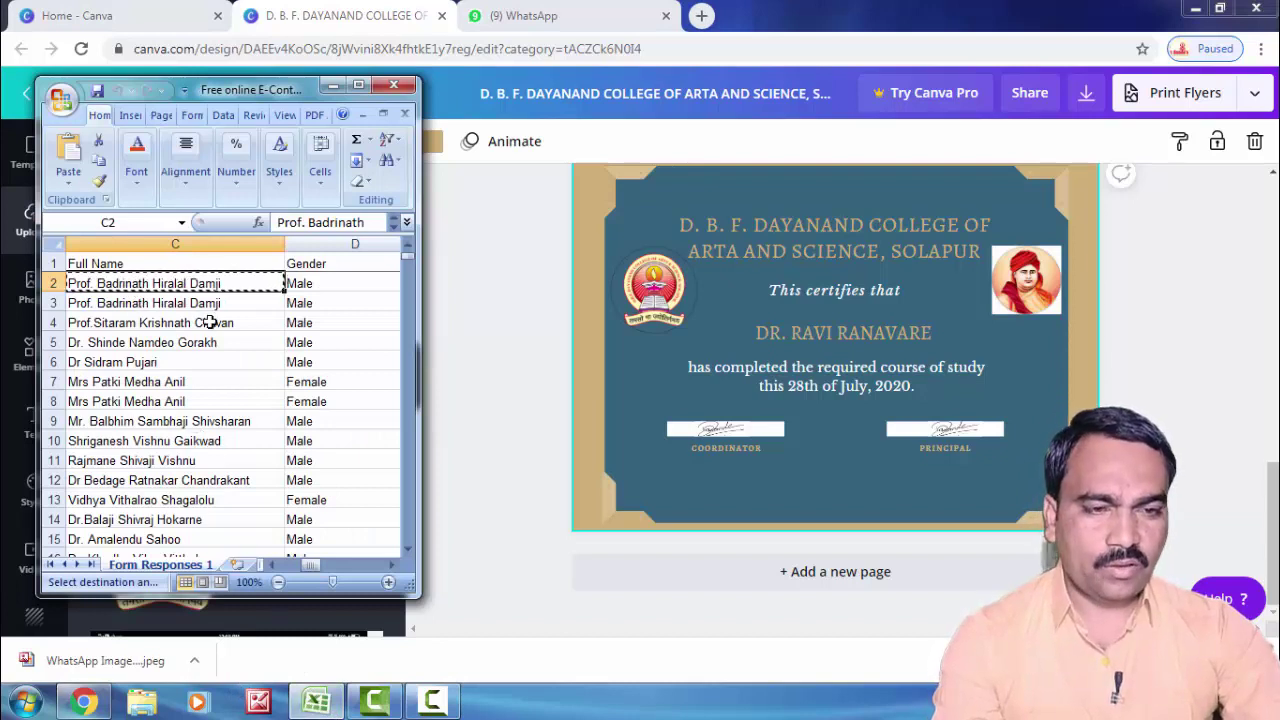
left_click(828, 330)
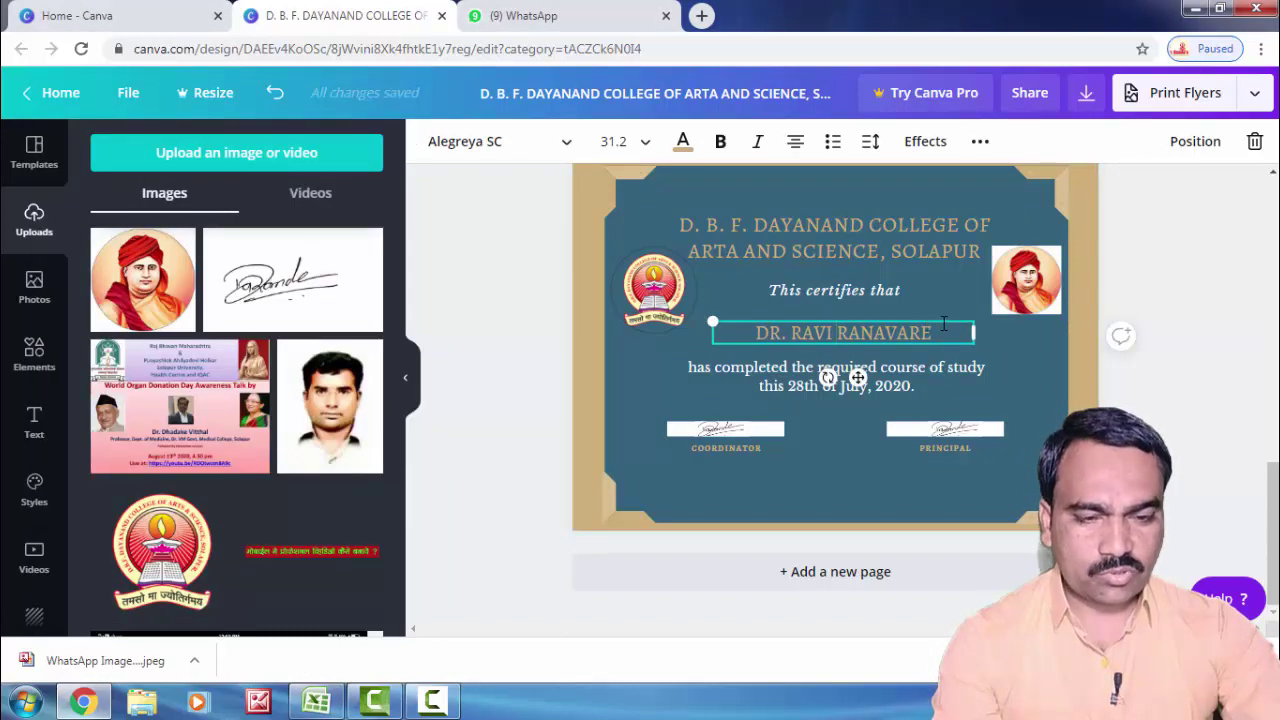
left_click_drag(928, 331, 708, 329)
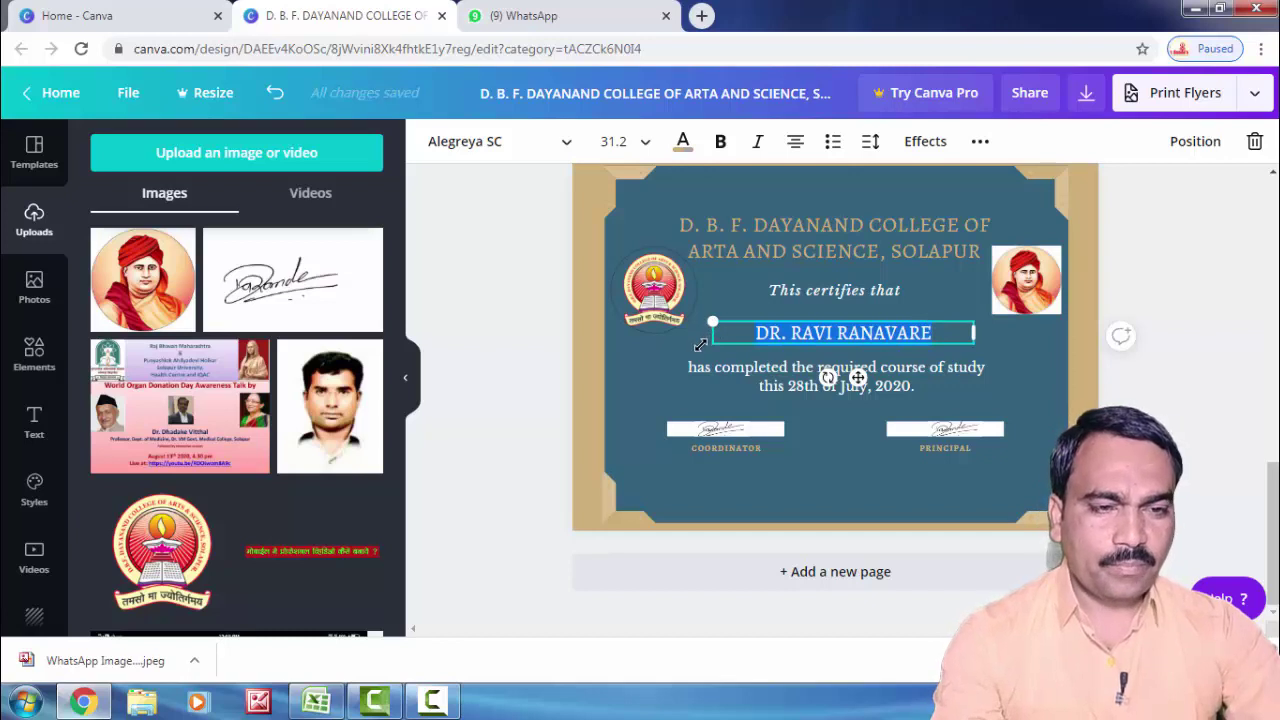
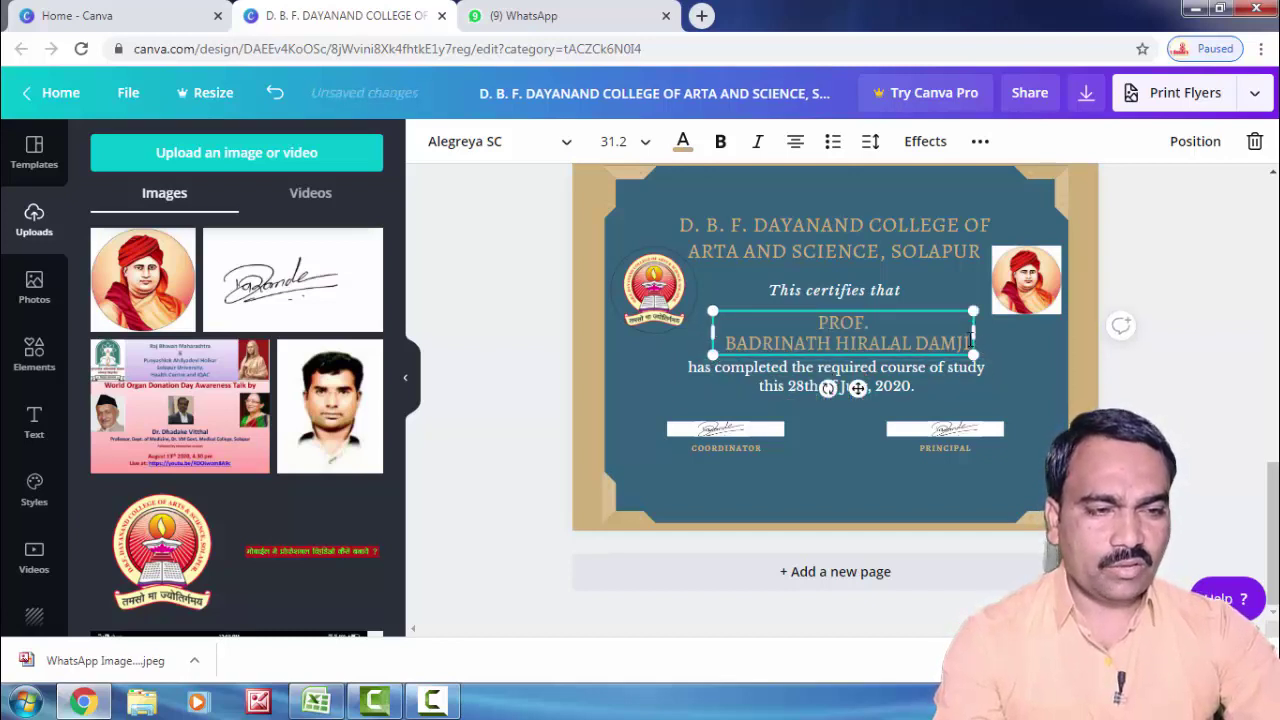
left_click_drag(1001, 339, 1051, 340)
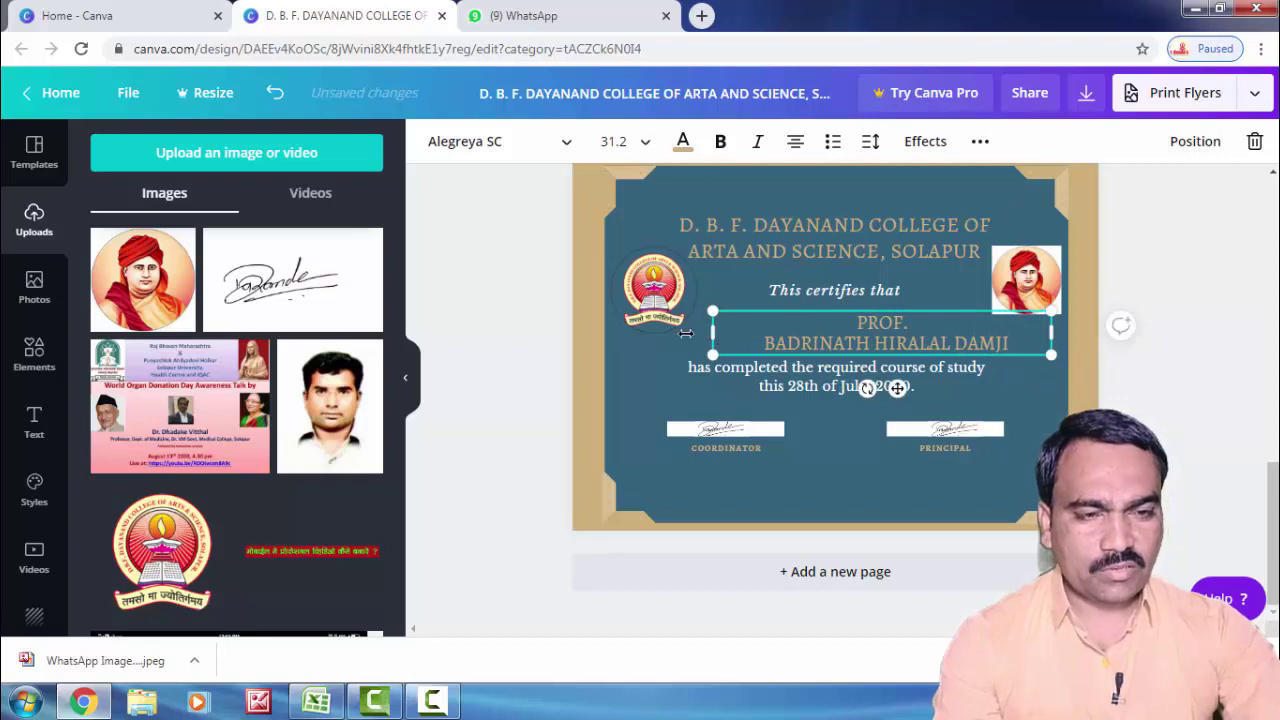
left_click_drag(685, 333, 638, 334)
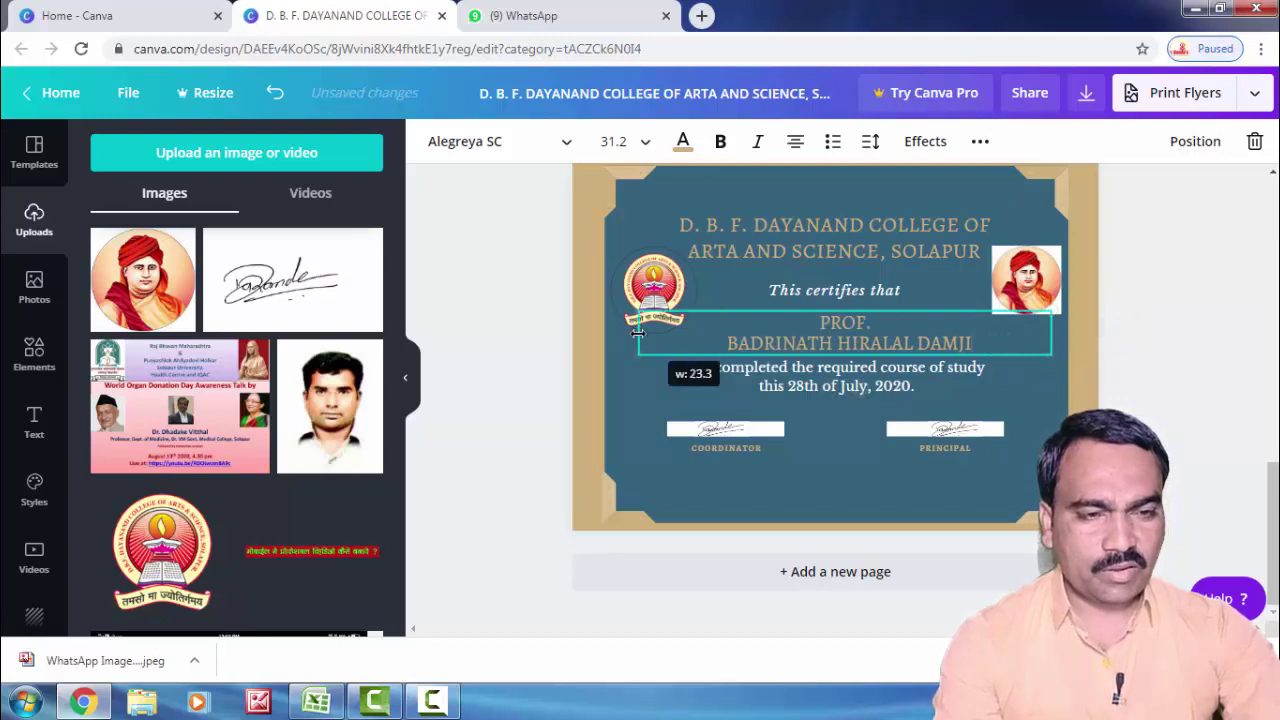
left_click(903, 318)
key("Delete")
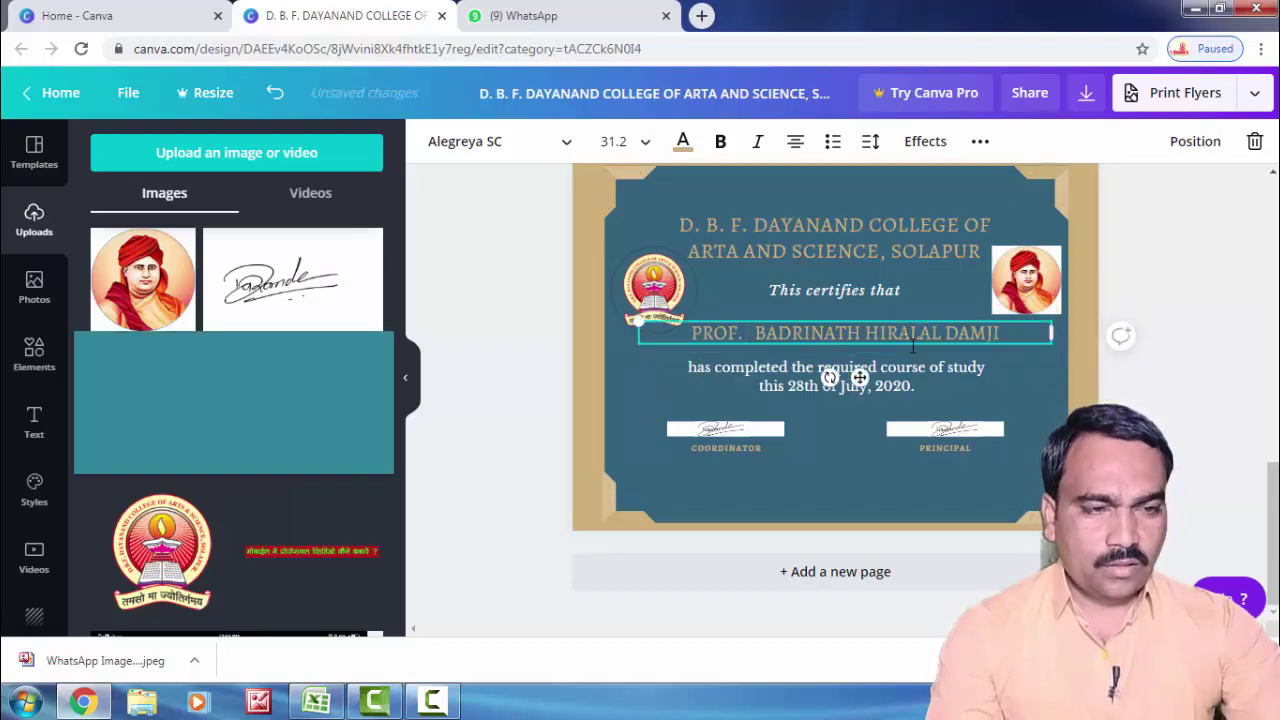
left_click(1011, 382)
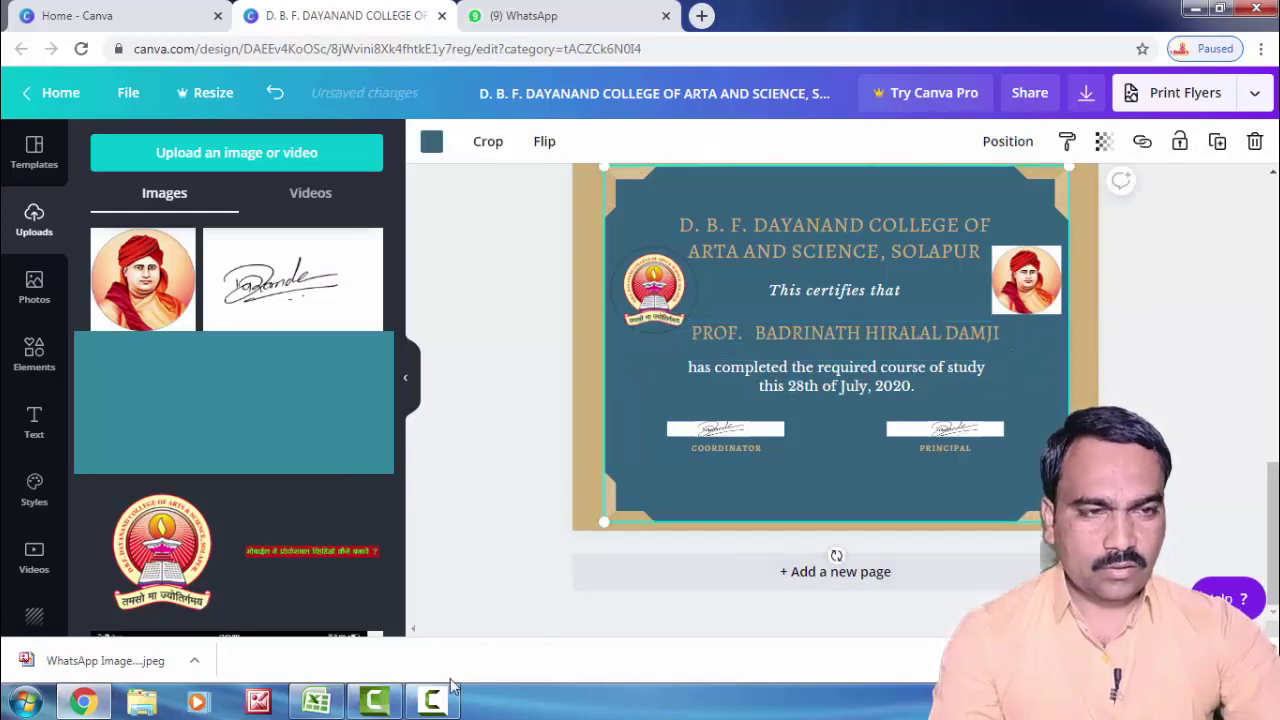
scroll(979, 220, "up", 2)
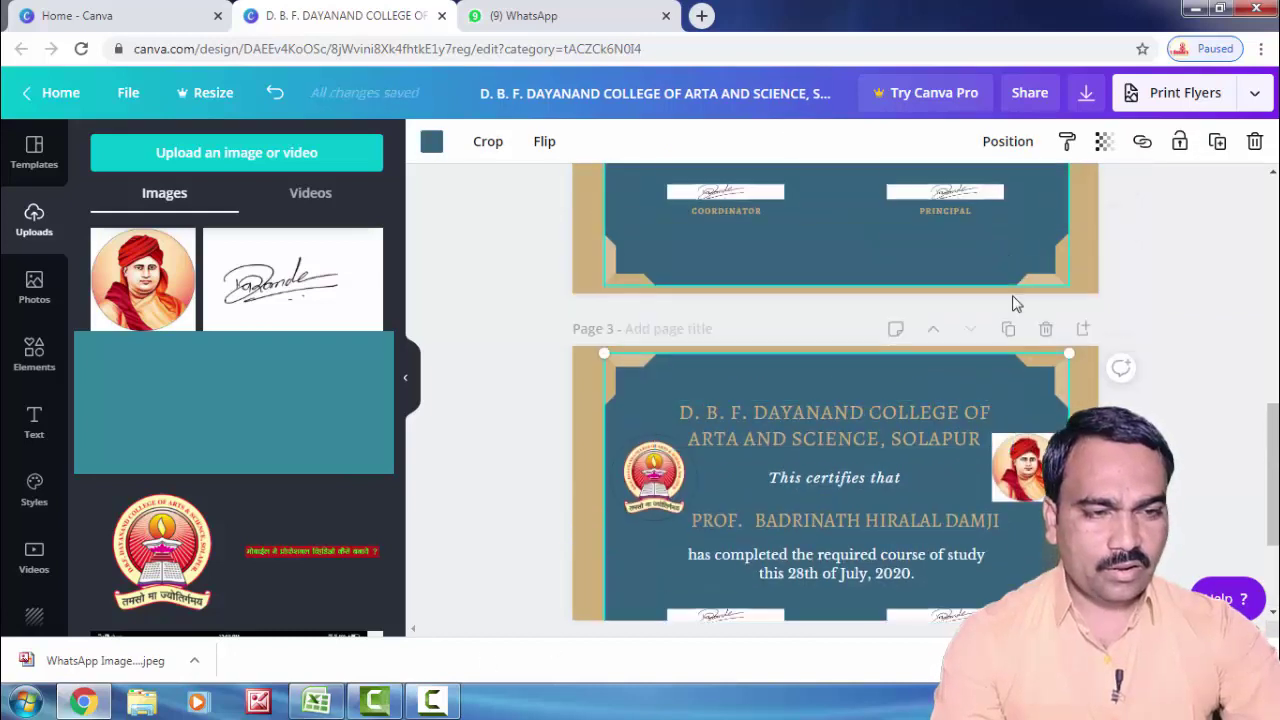
Step: Duplicate the certificate page and copy the name in Excel cell C4
left_click(1007, 331)
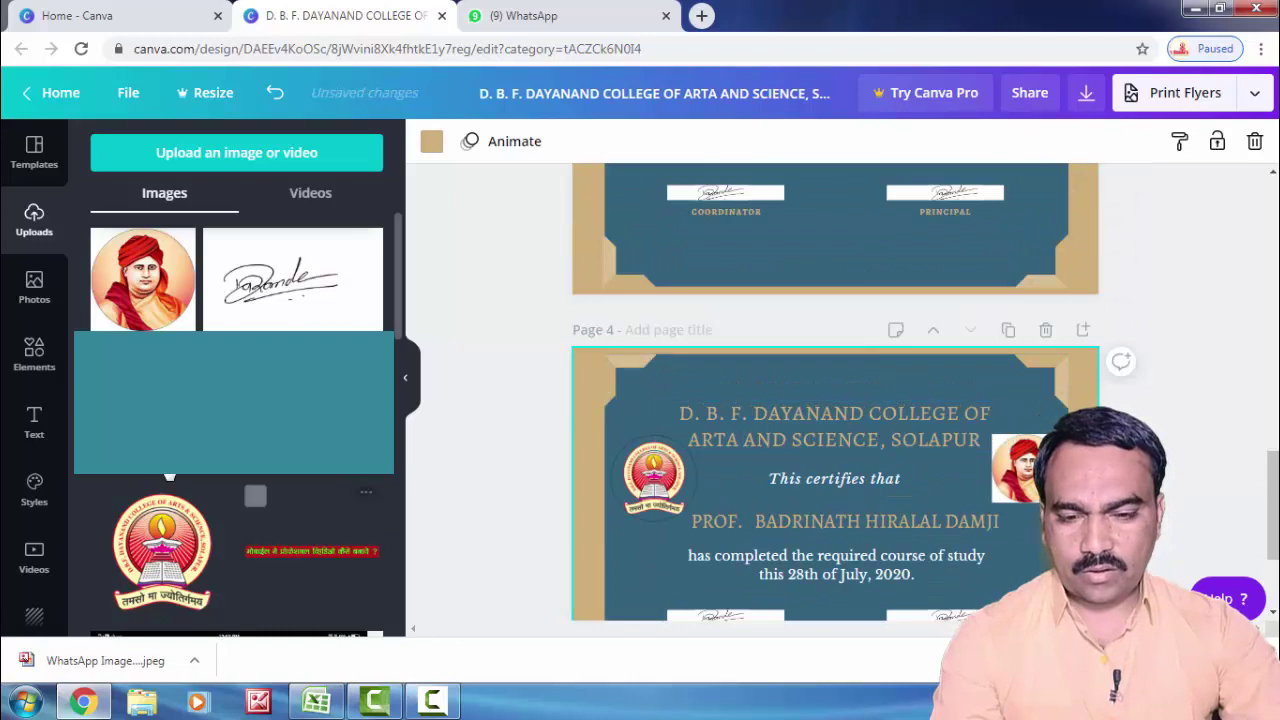
left_click(318, 703)
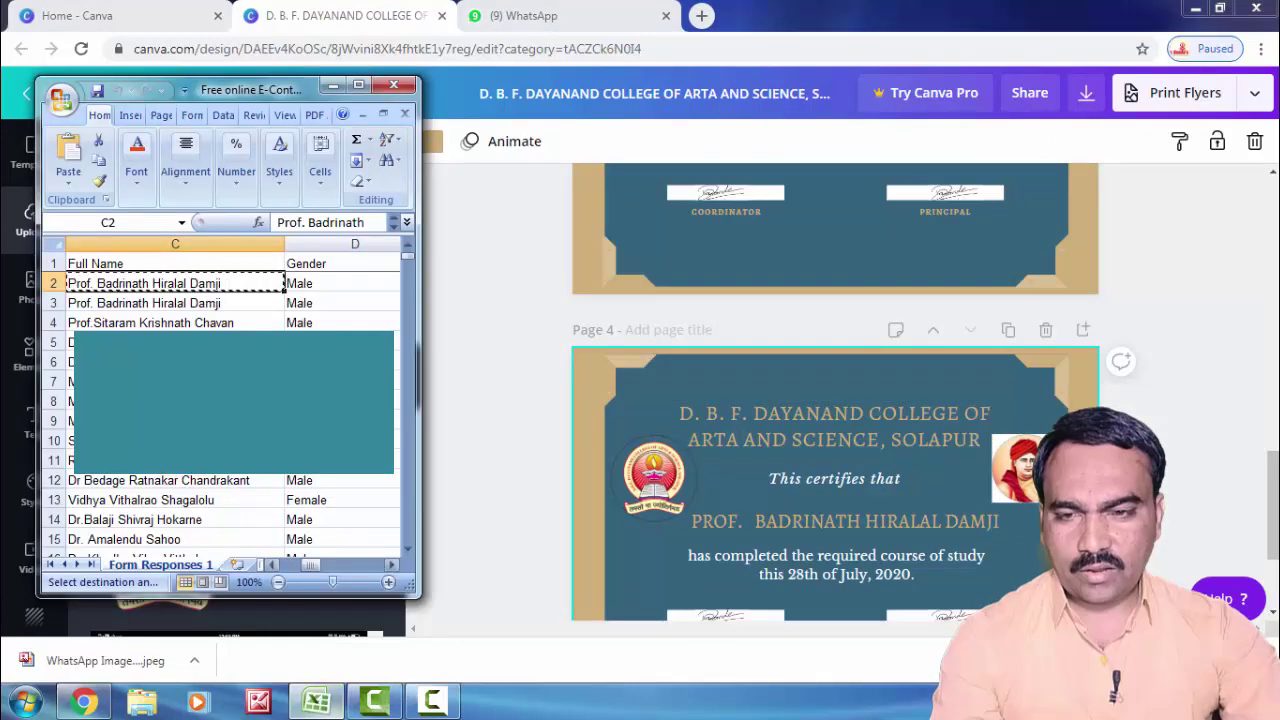
left_click(189, 324)
key("ctrl+c")
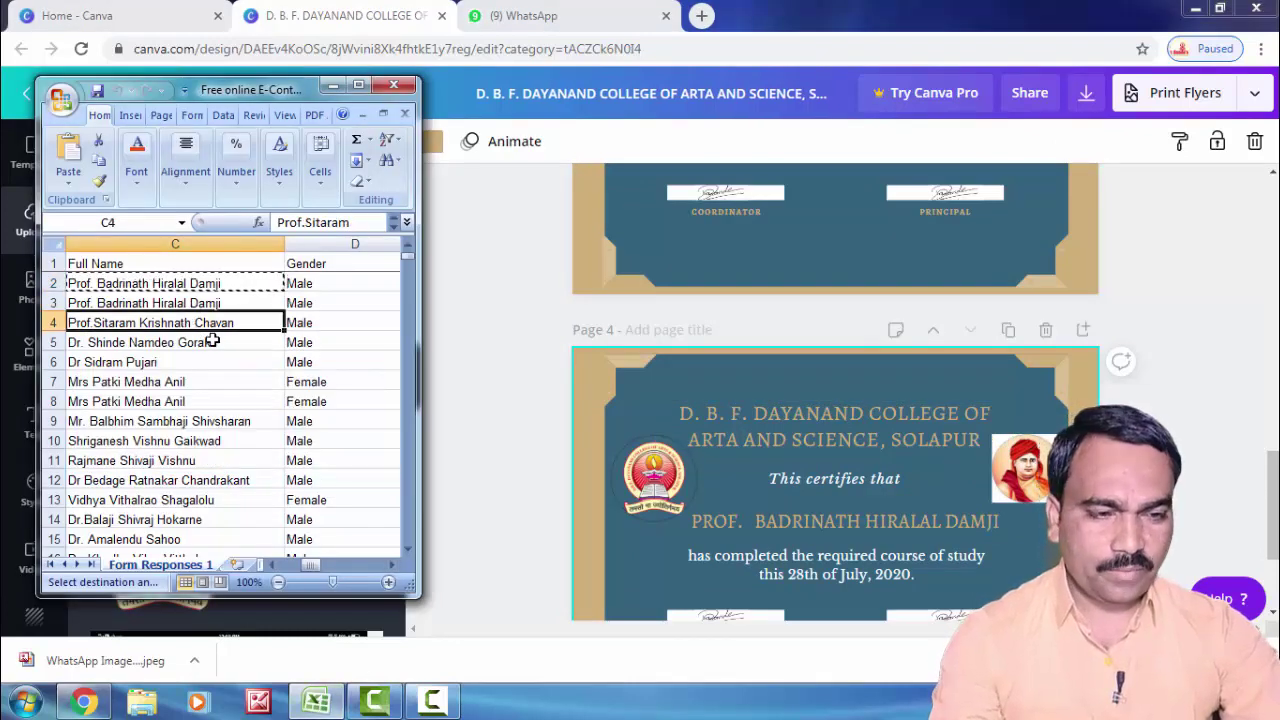
Step: Paste the C4 name over the new page's recipient, widened and joined onto one line
scroll(845, 490, "down", 5)
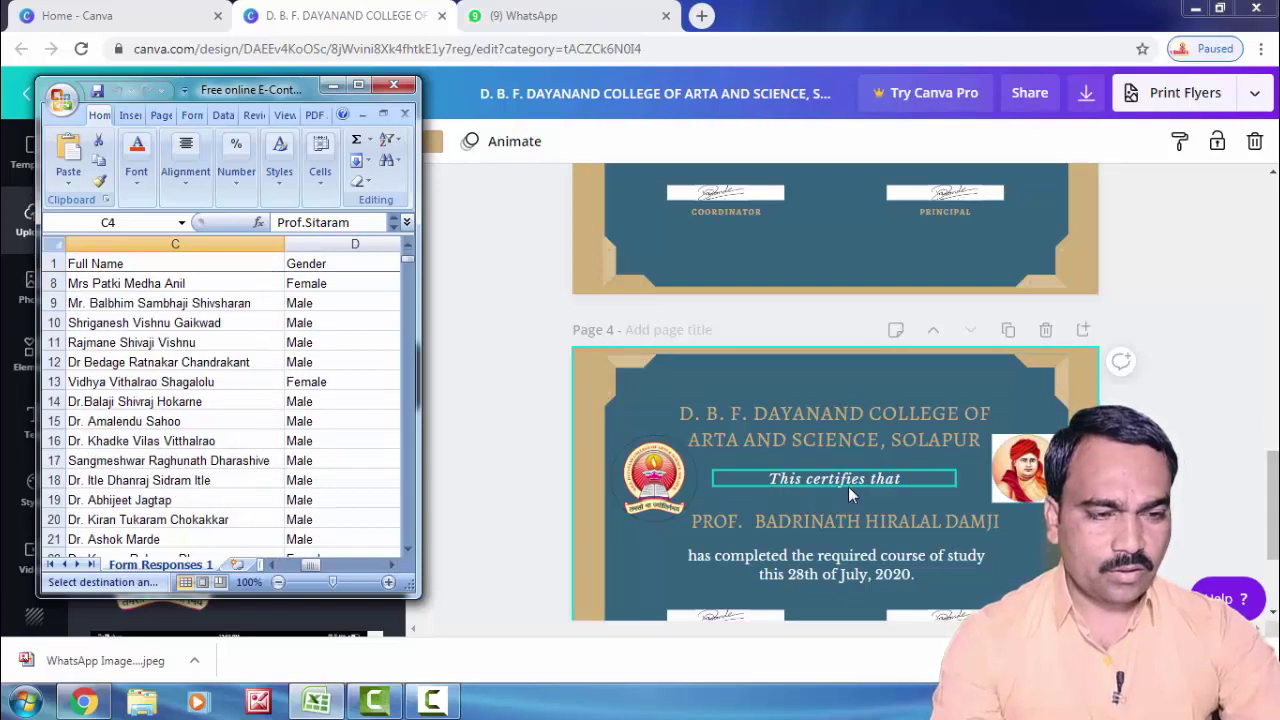
left_click(850, 485)
scroll(865, 476, "down", 2)
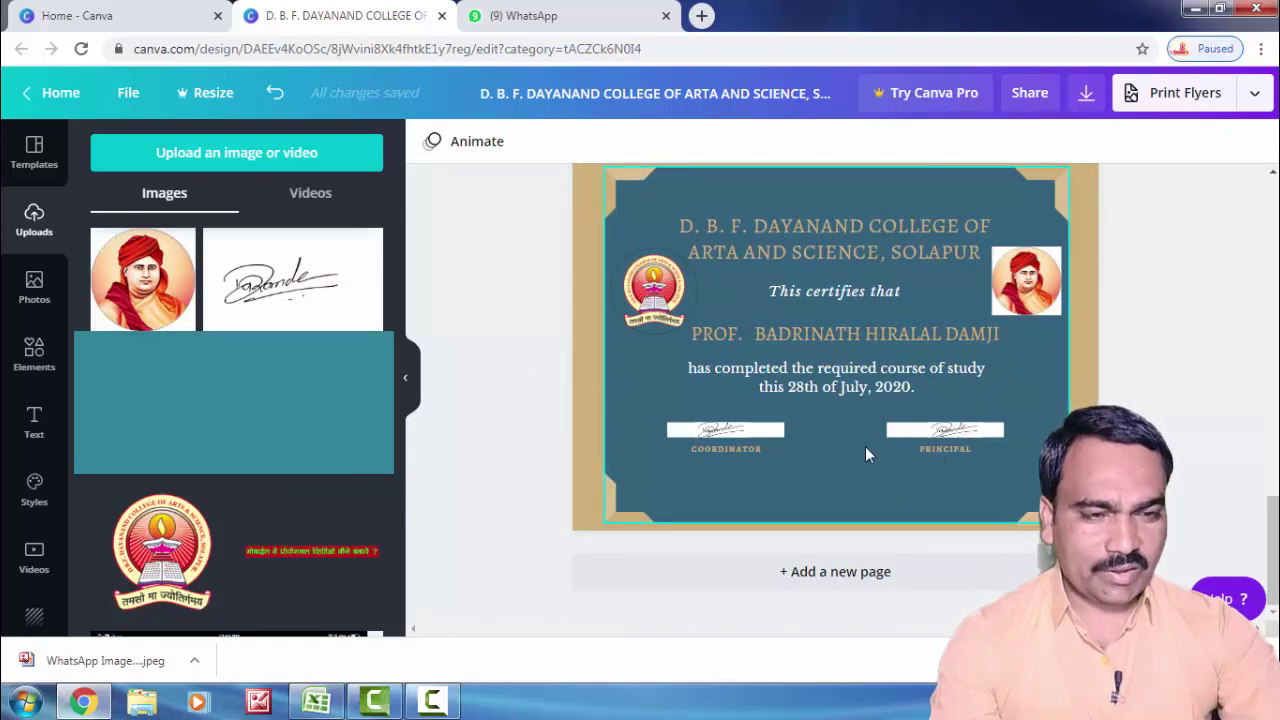
left_click(855, 337)
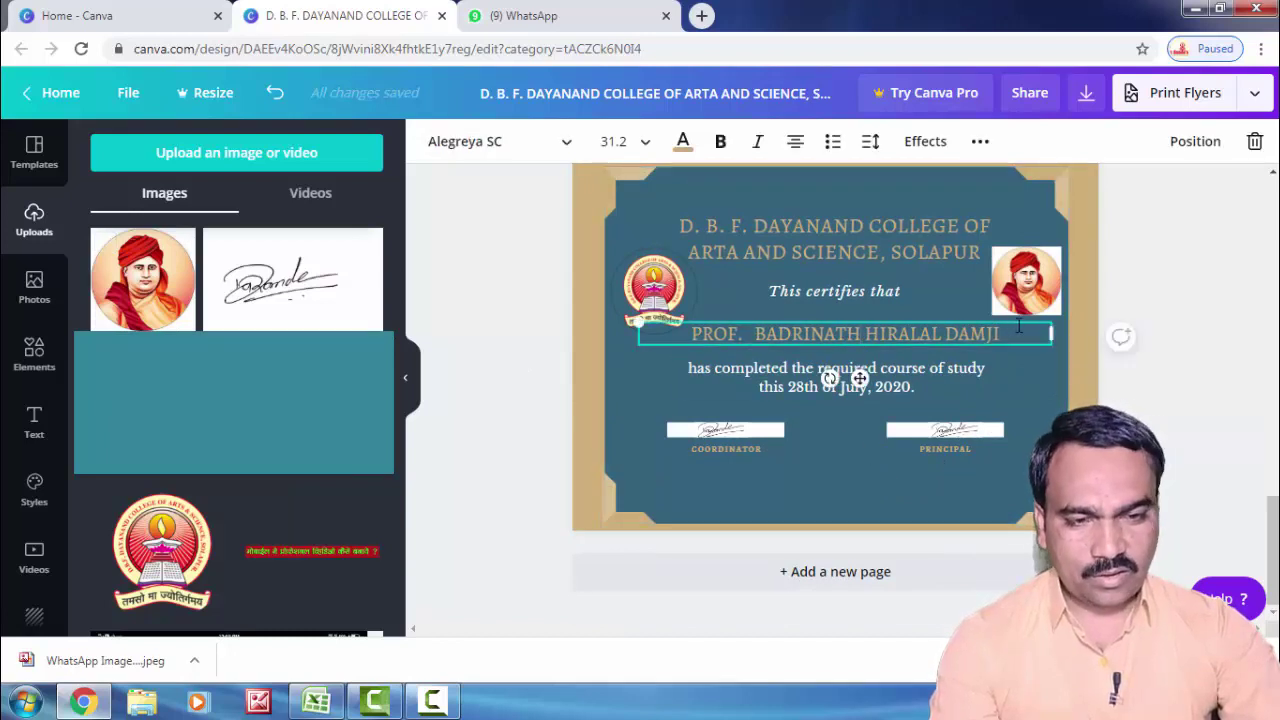
left_click_drag(1019, 330, 706, 334)
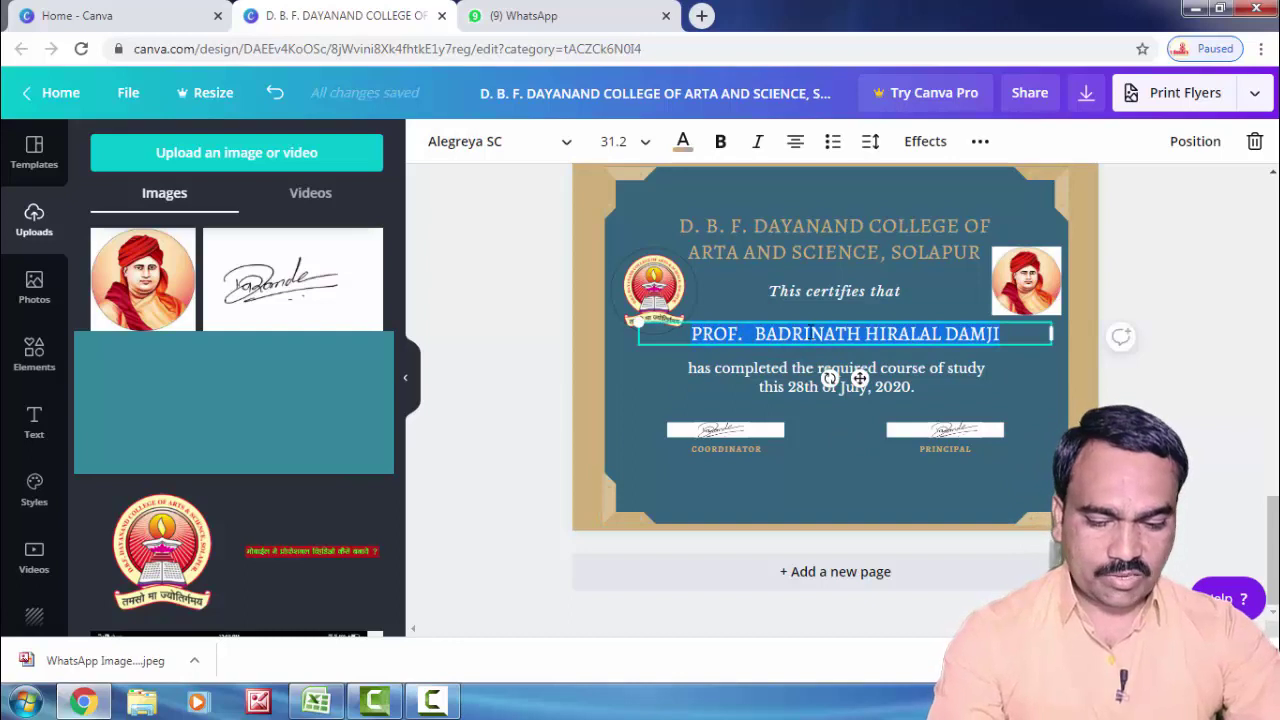
key("ctrl+v")
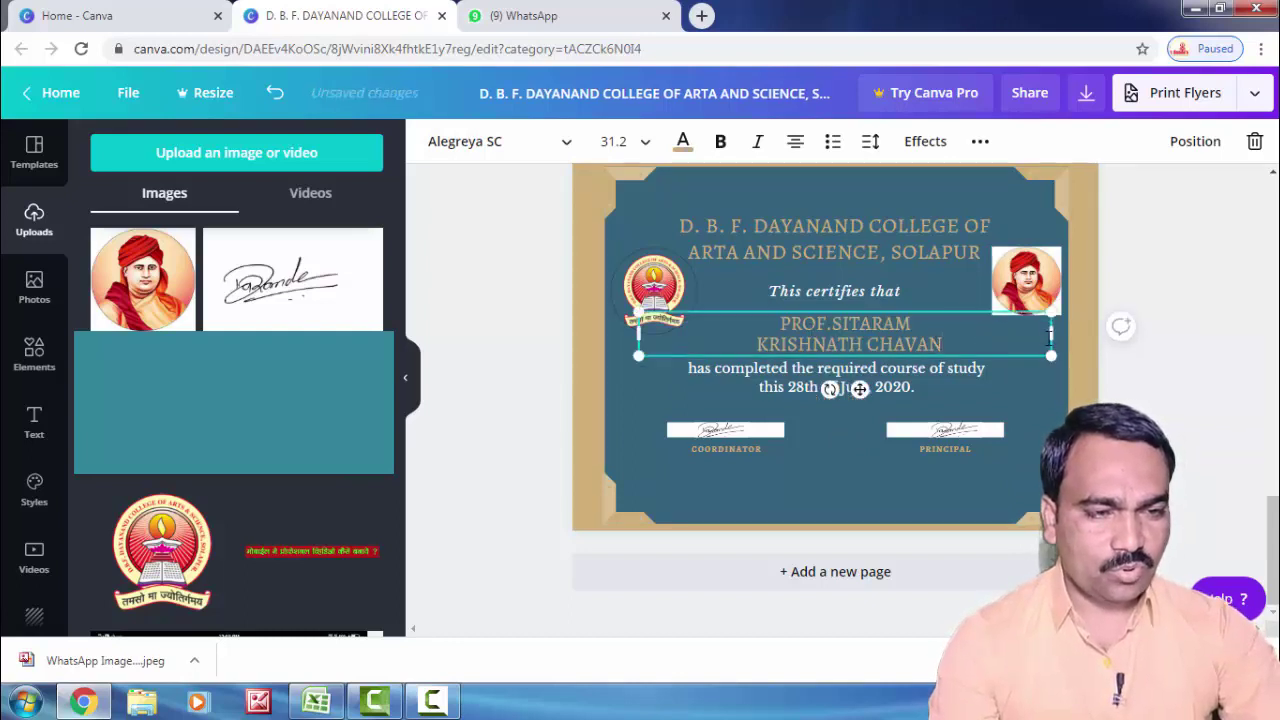
left_click_drag(1050, 337, 1098, 336)
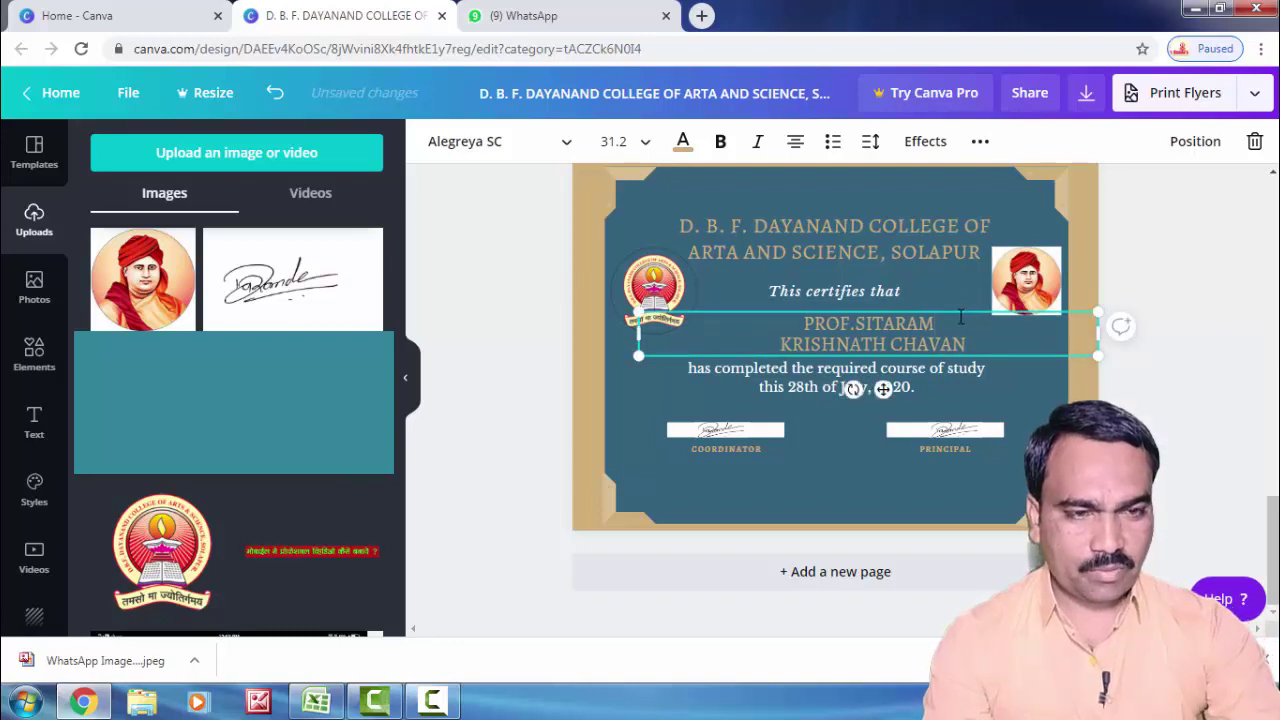
key("Delete")
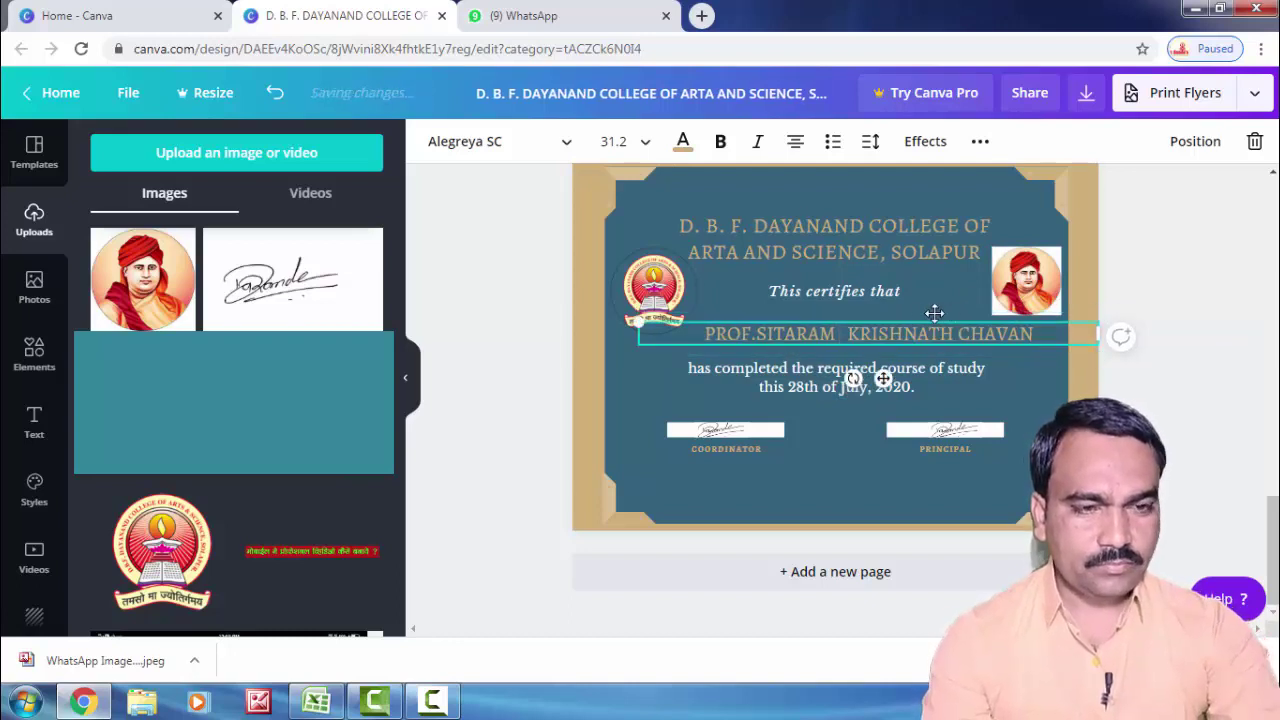
key("Delete")
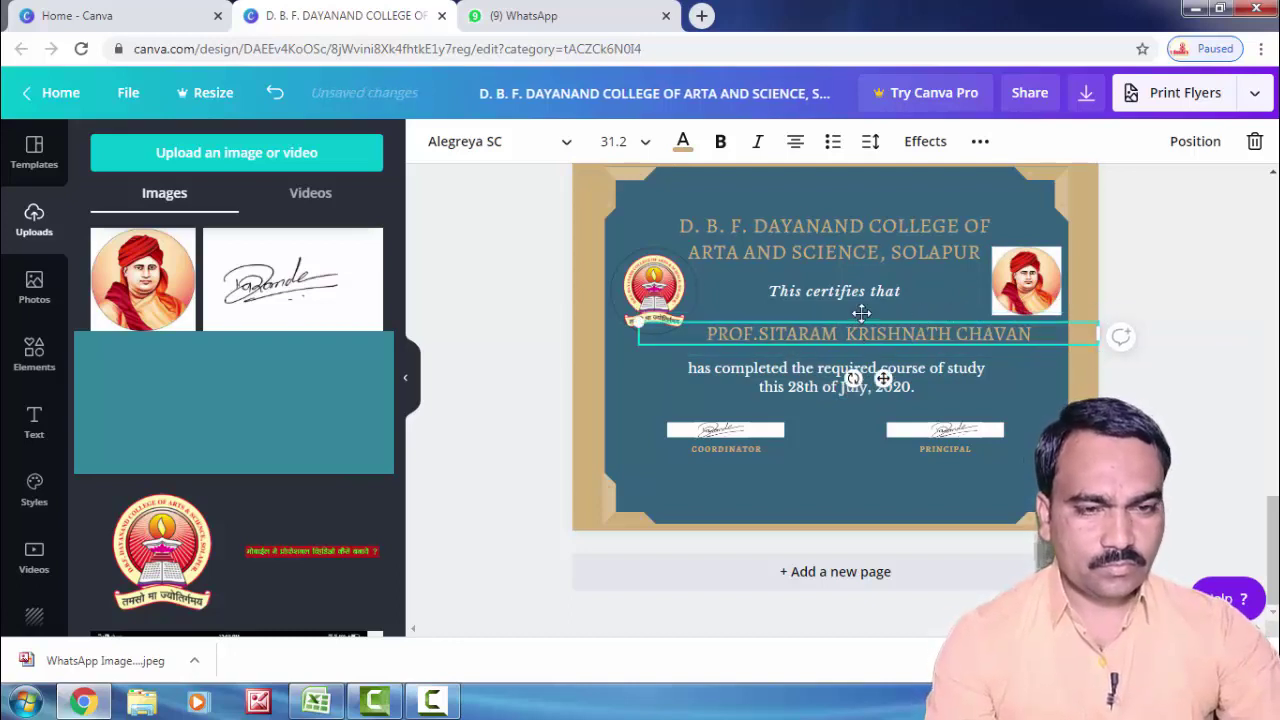
left_click(639, 397)
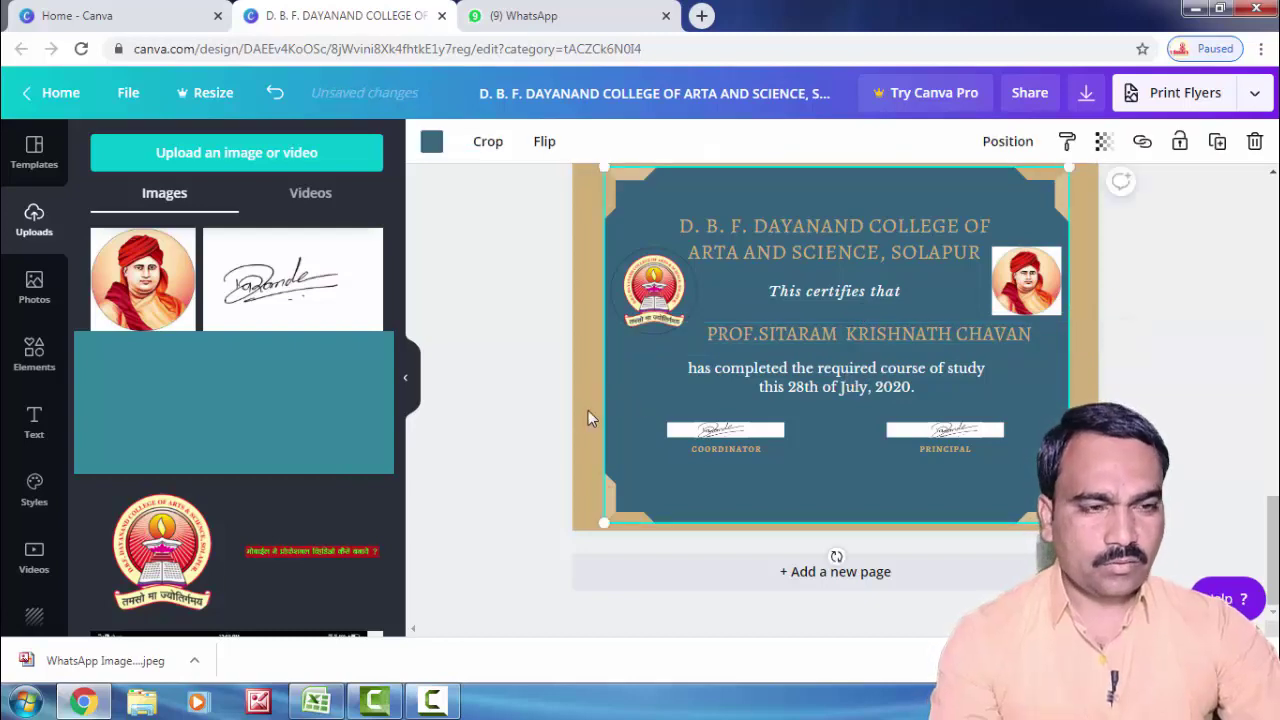
Step: Duplicate the certificate for a fifth page and pick the name in Excel cell C18
scroll(1008, 332, "up", 3)
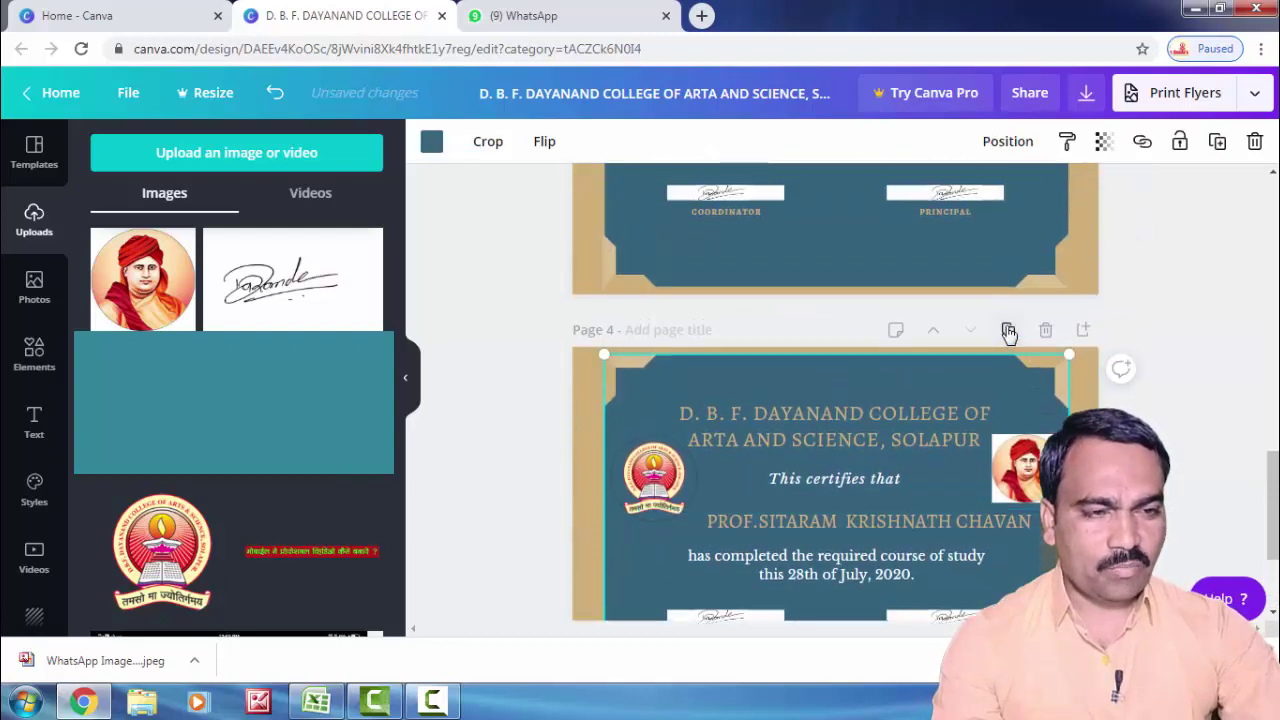
left_click(1008, 333)
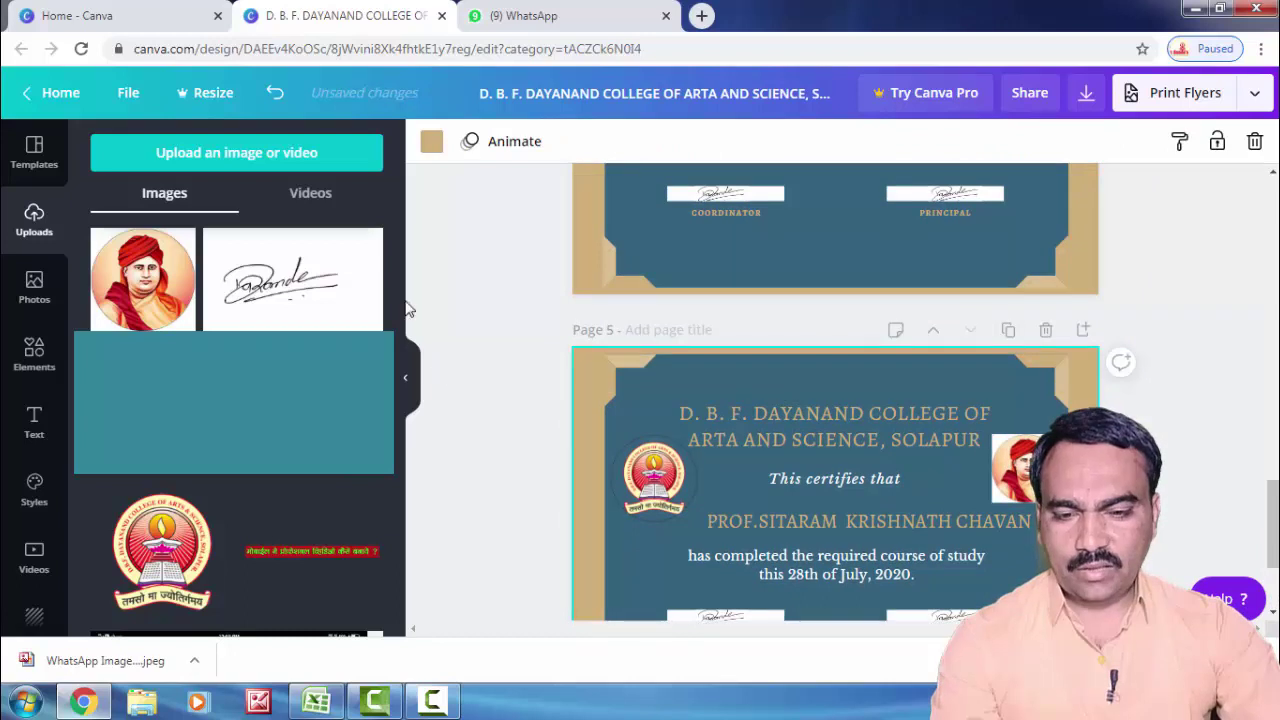
left_click(316, 700)
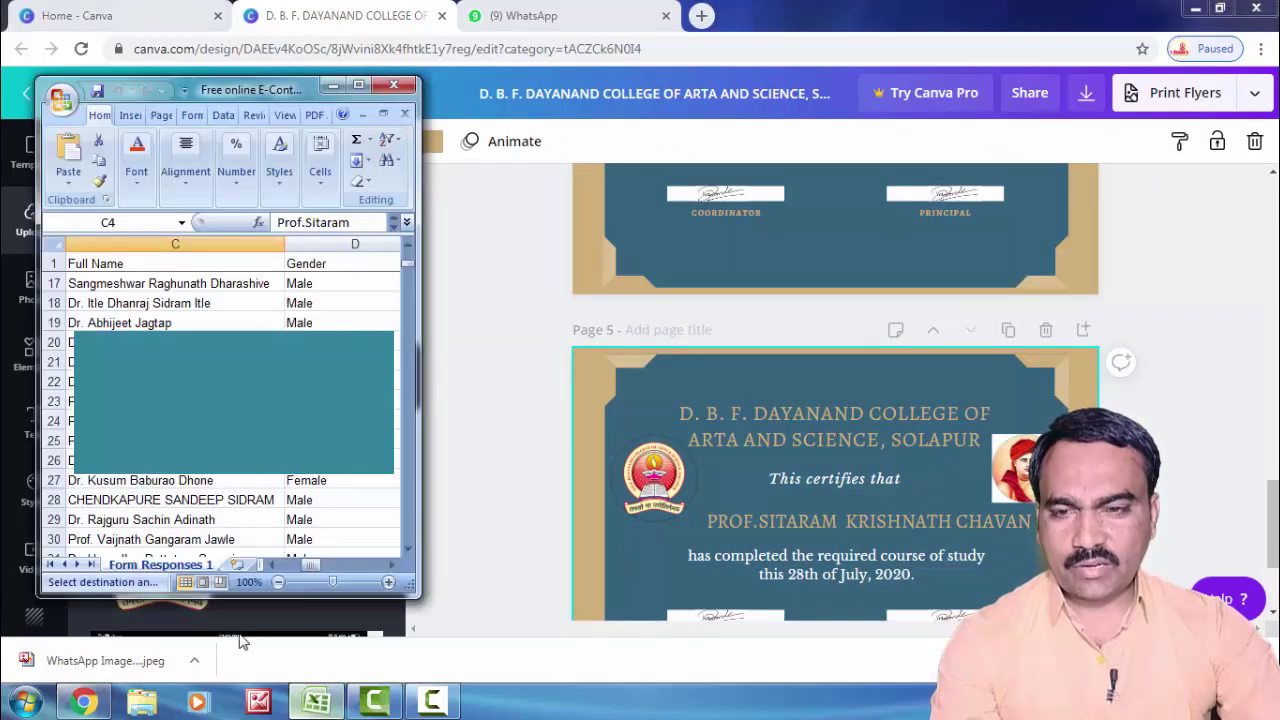
left_click(160, 303)
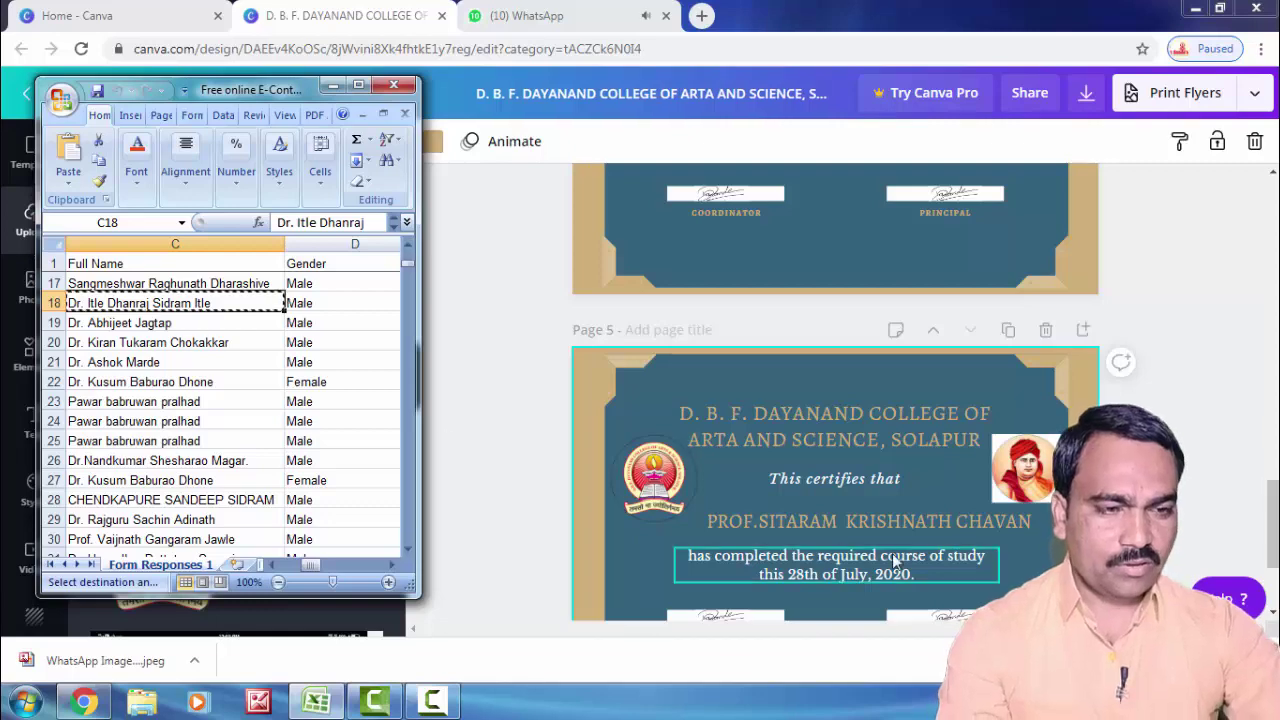
scroll(879, 442, "down", 9)
scroll(933, 421, "up", 8)
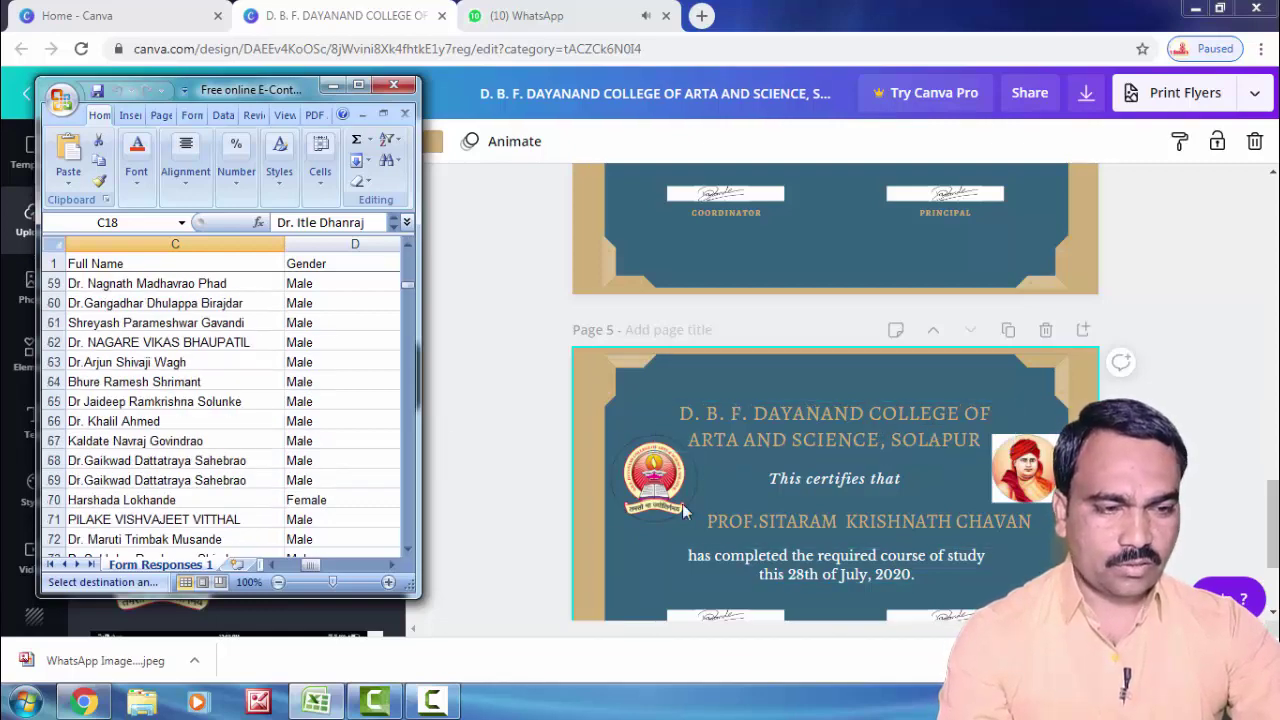
key("alt+Tab")
scroll(884, 419, "down", 2)
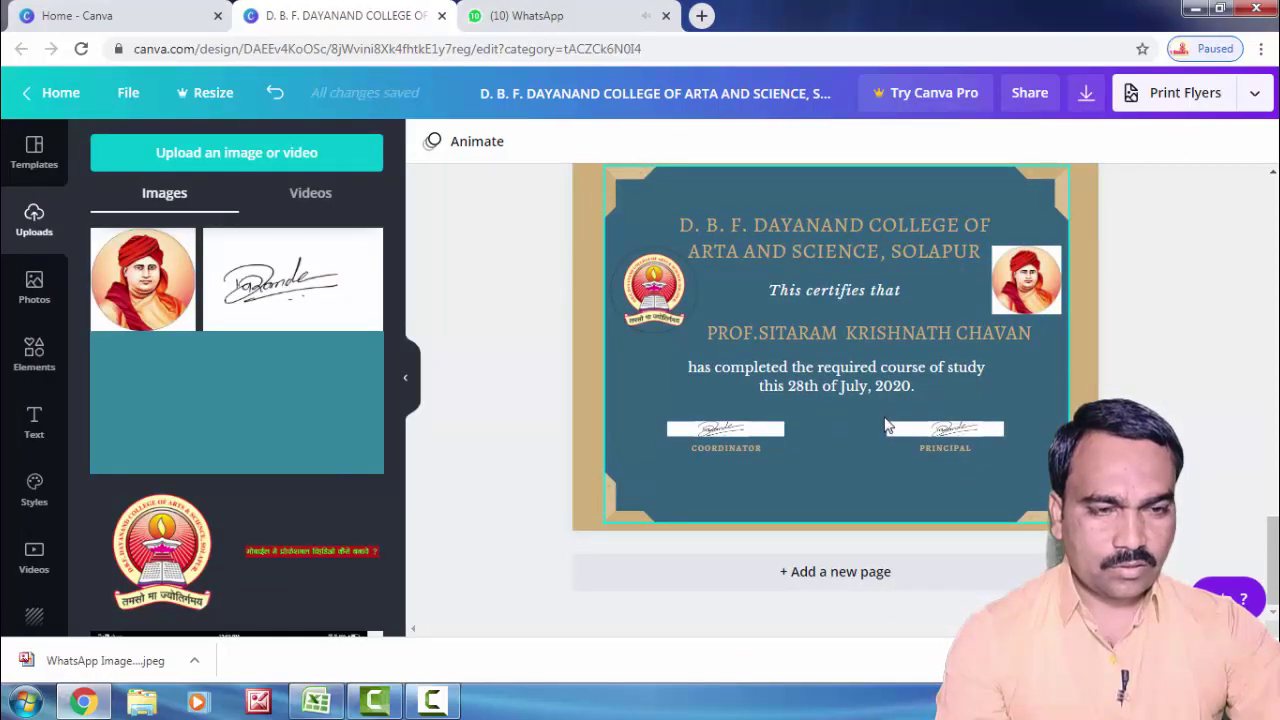
Step: Paste the C18 doctor's name over page 5's recipient on a single line, nudged left
left_click(853, 339)
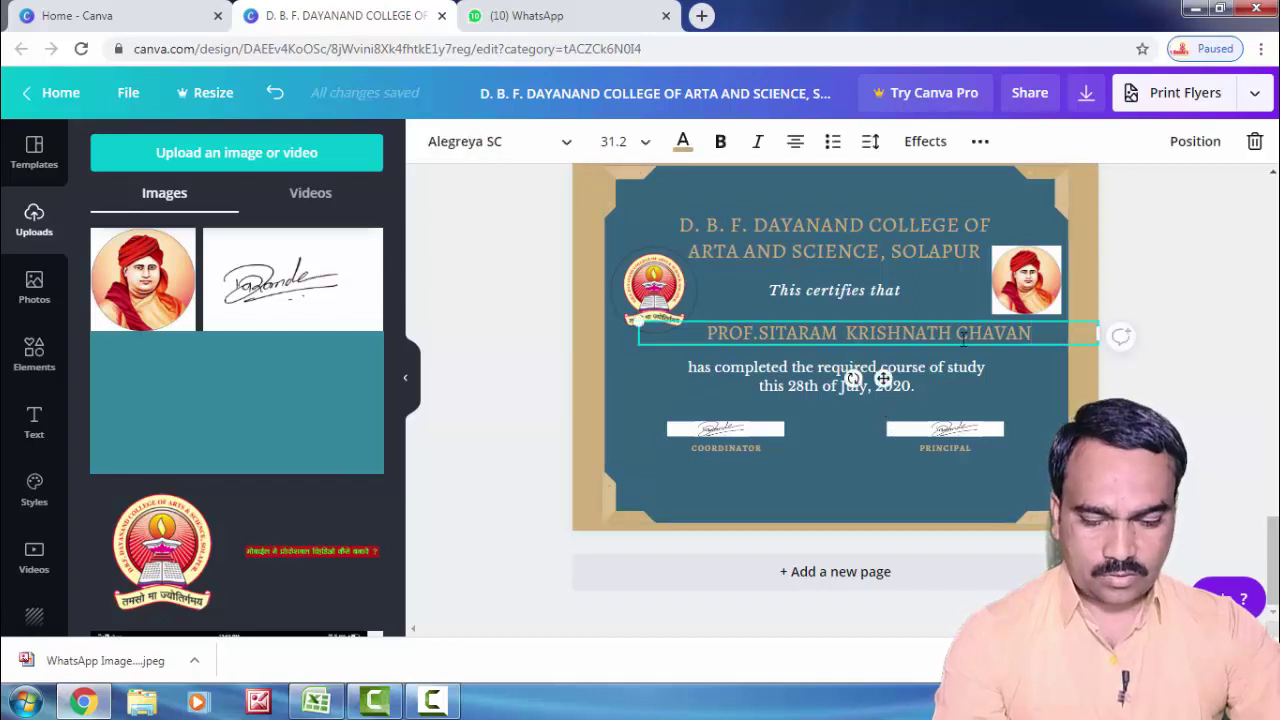
left_click_drag(1034, 334, 698, 336)
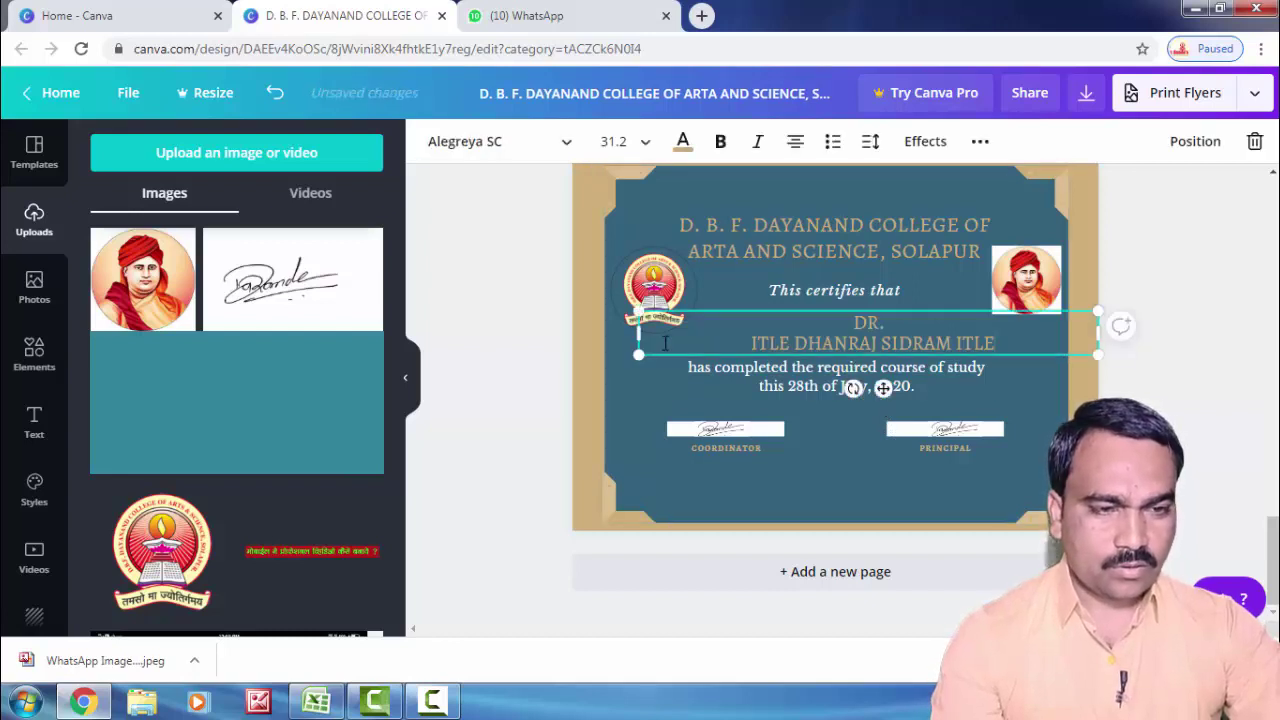
left_click(905, 325)
key("Delete")
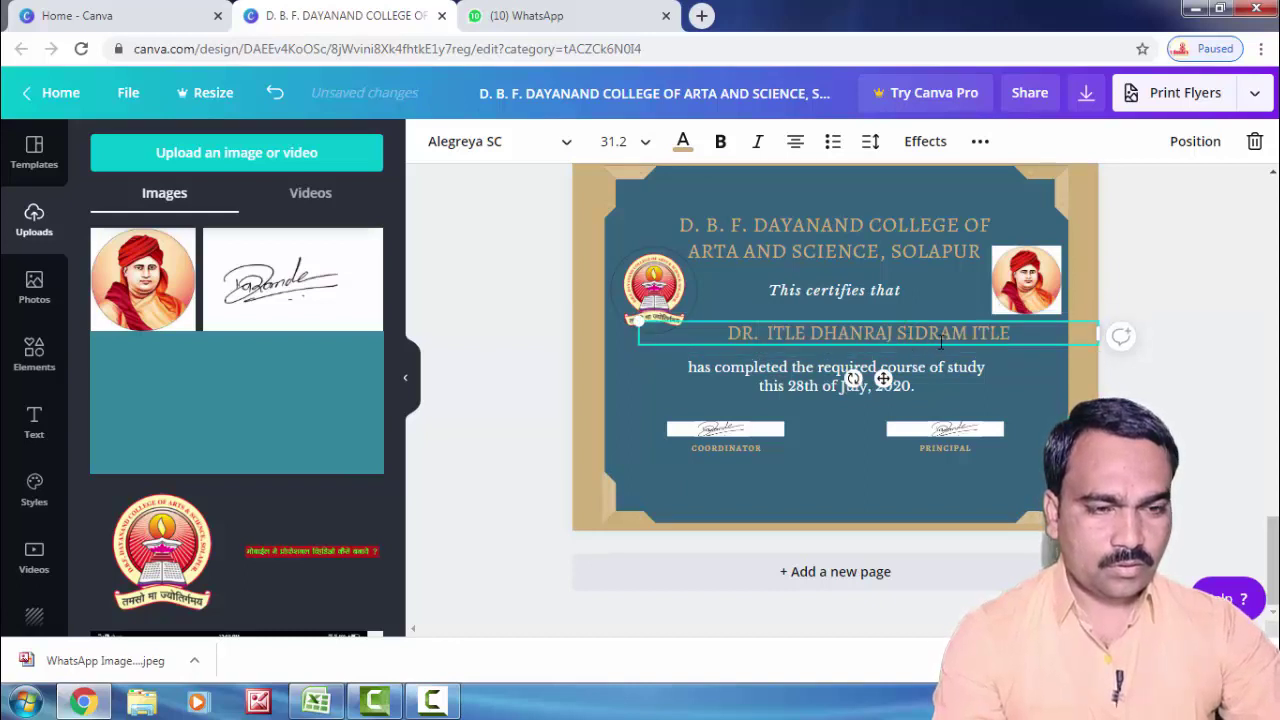
left_click_drag(882, 378, 865, 378)
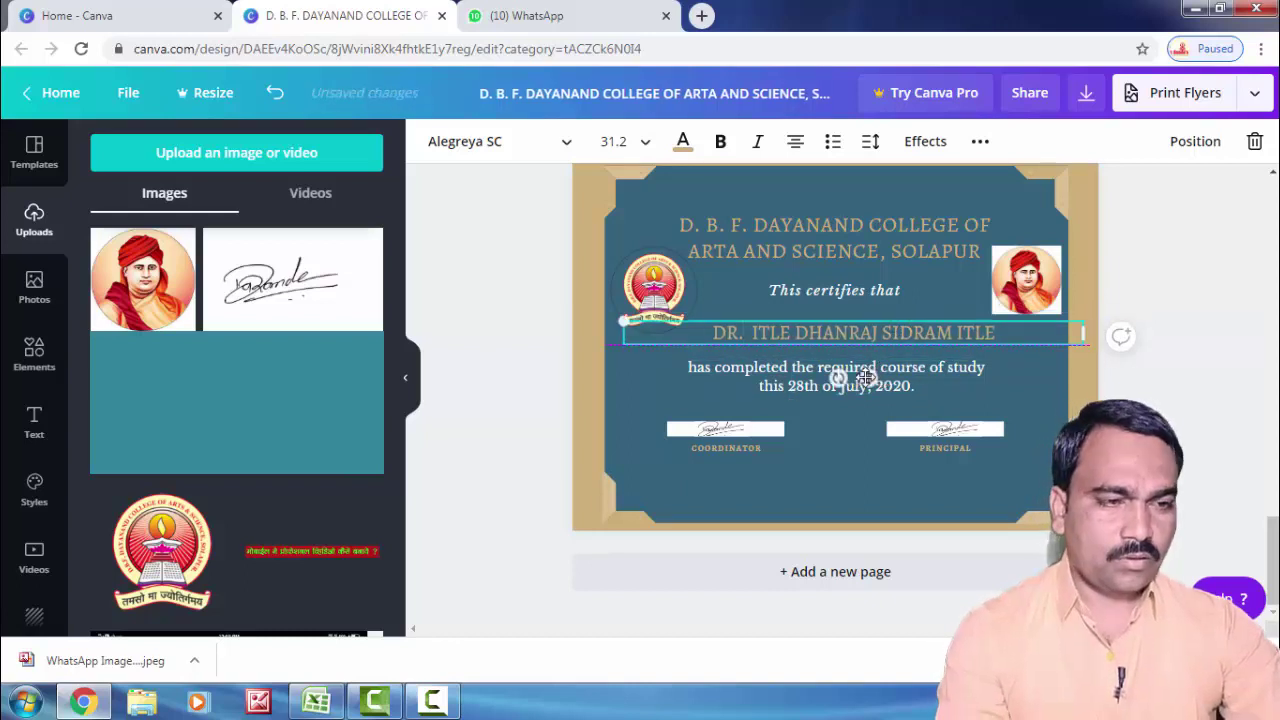
left_click(1120, 399)
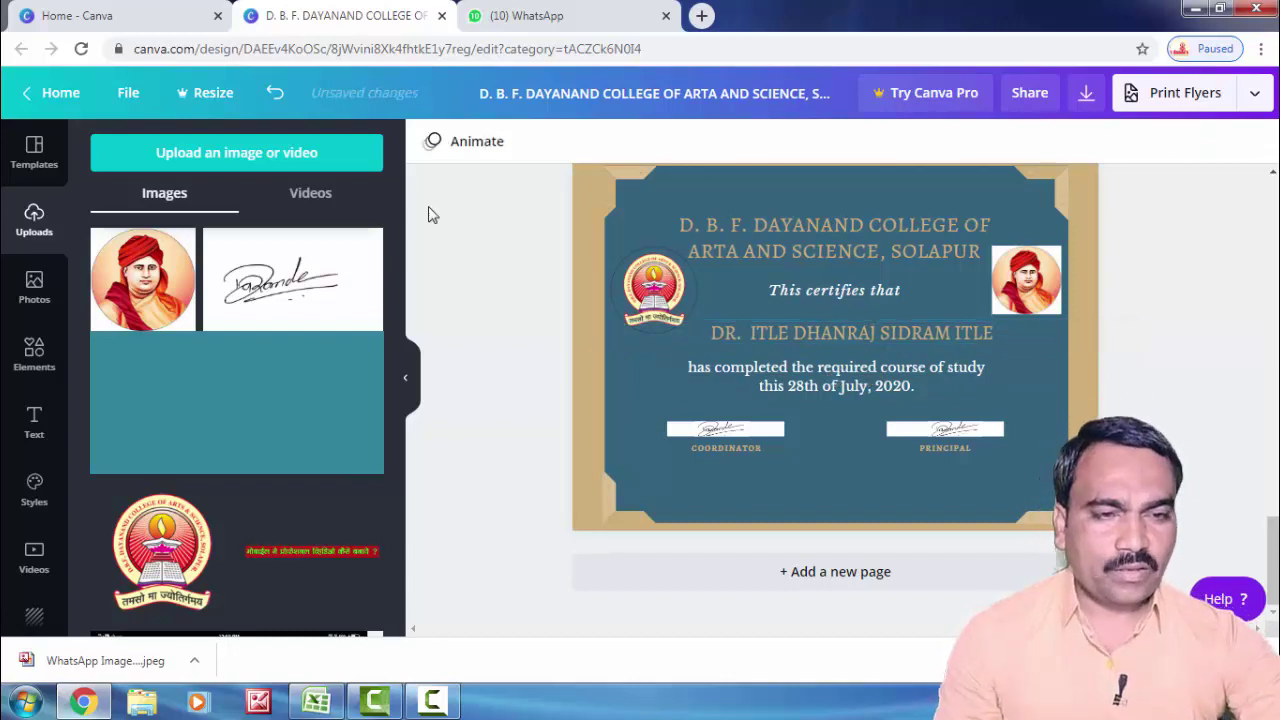
scroll(1012, 427, "up", 6)
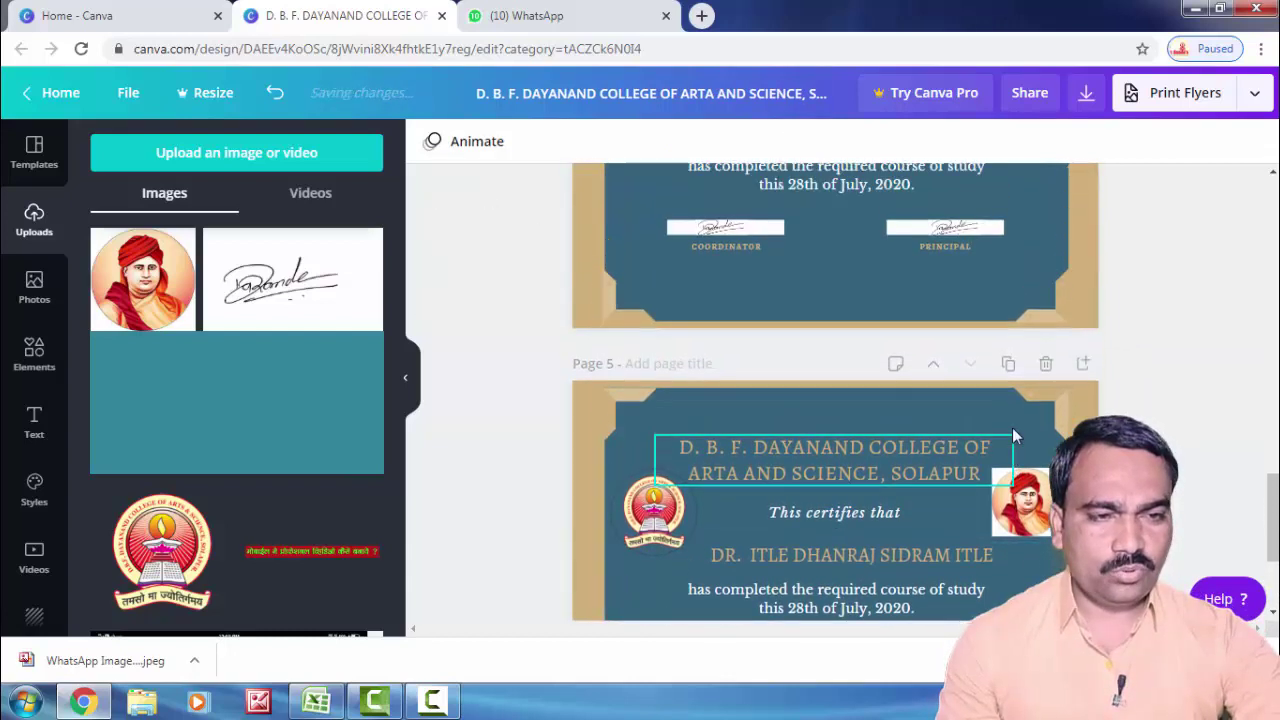
scroll(1008, 428, "up", 12)
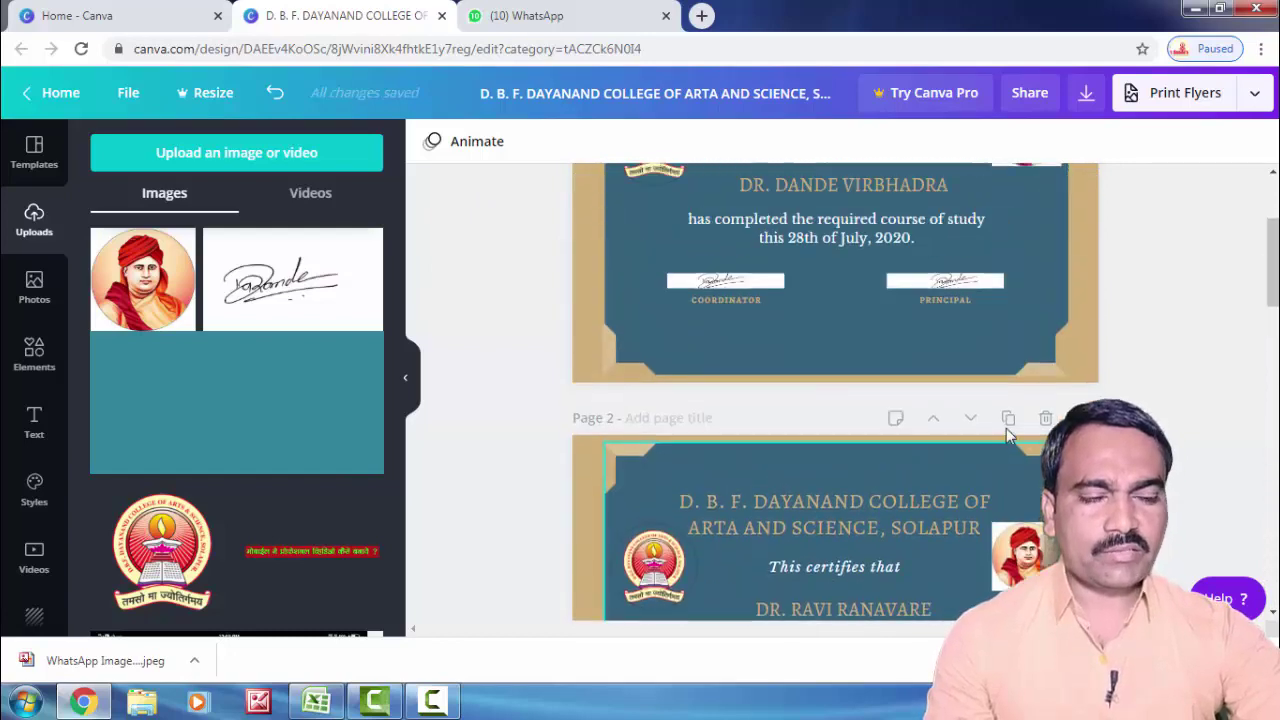
scroll(960, 398, "down", 7)
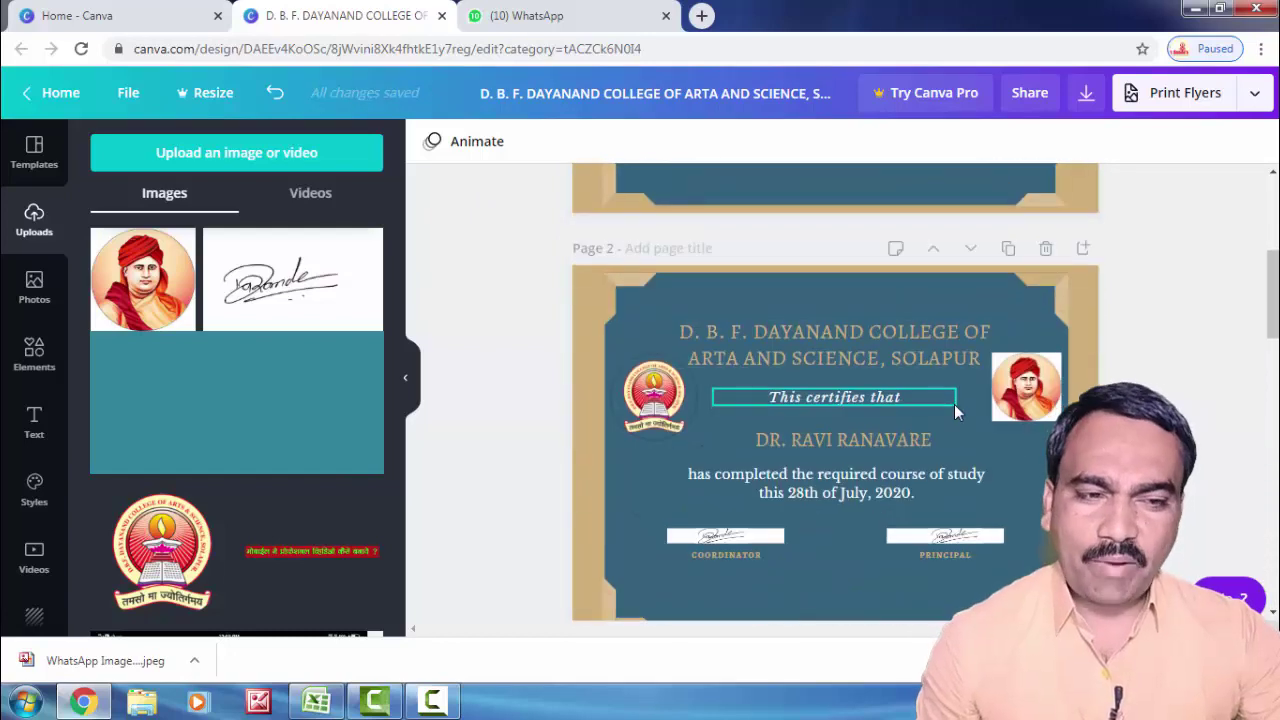
scroll(958, 400, "down", 7)
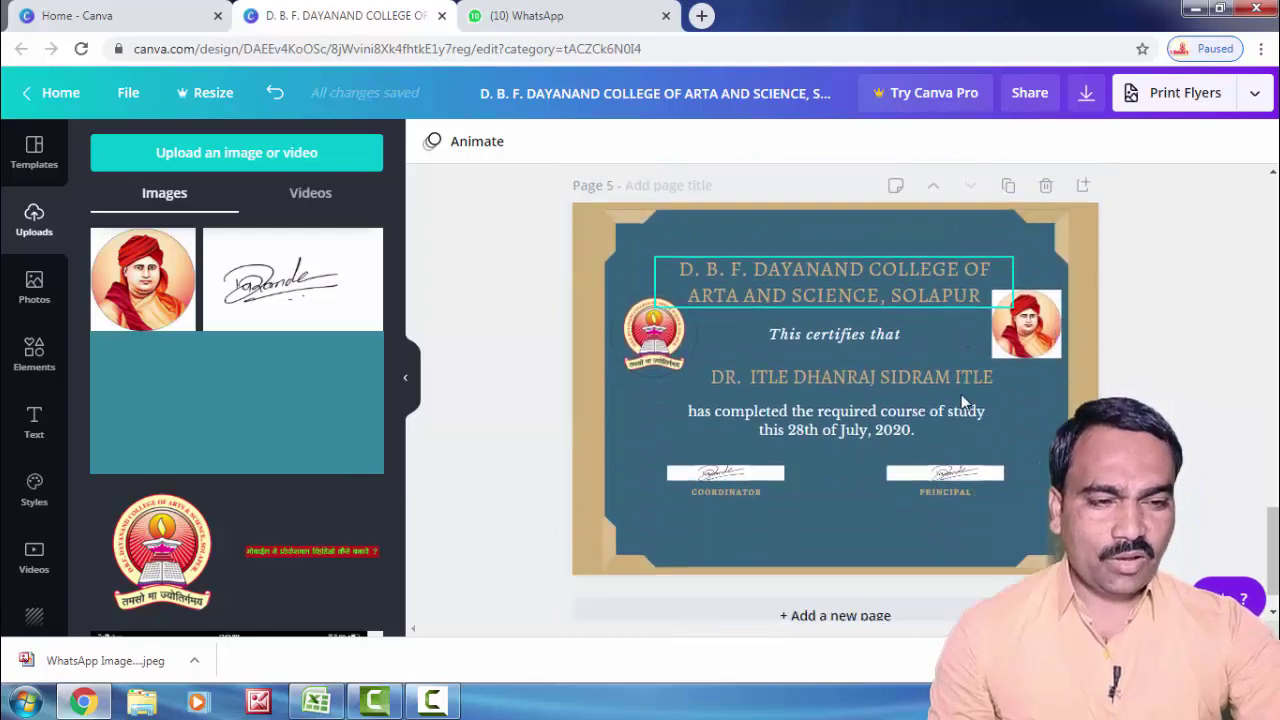
scroll(966, 410, "up", 13)
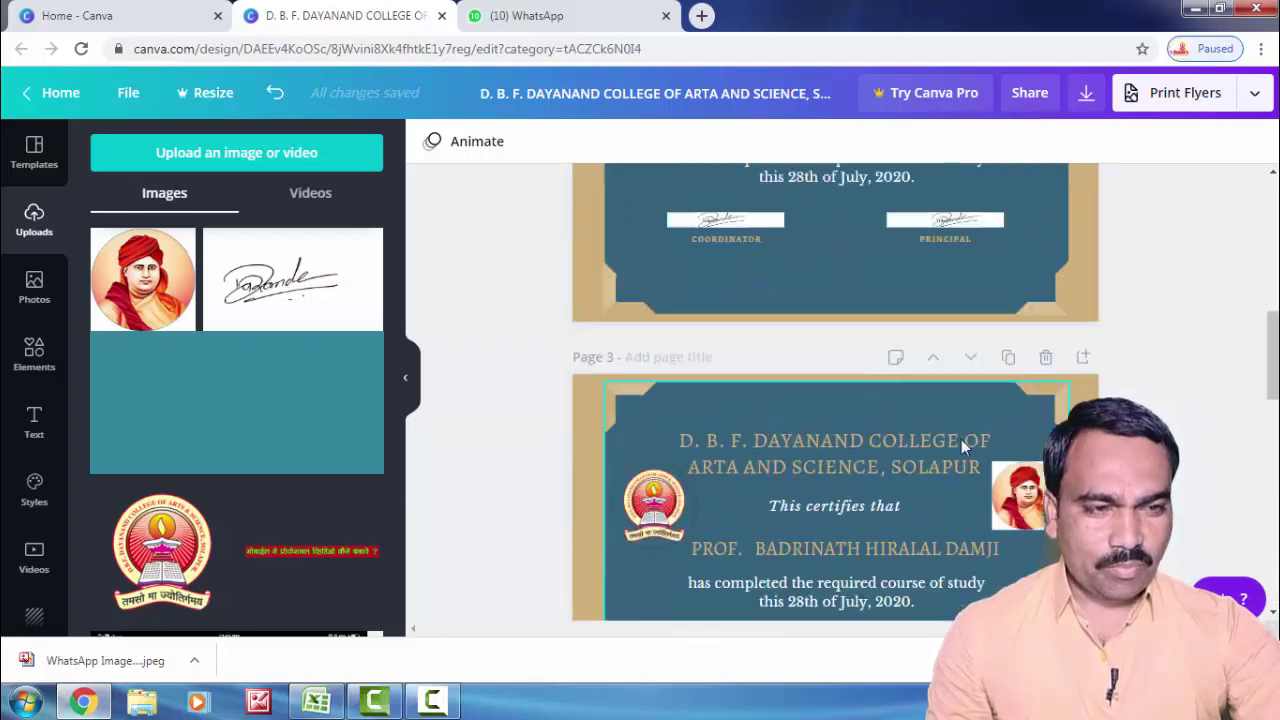
scroll(953, 430, "up", 2)
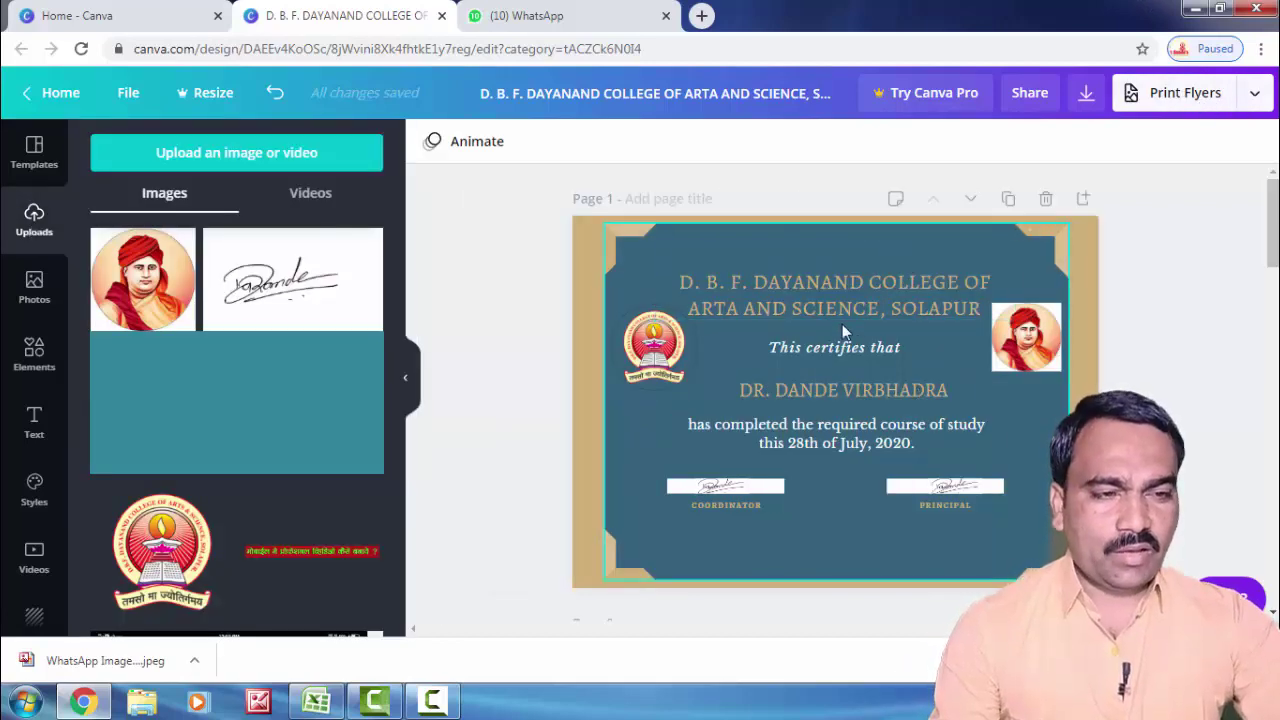
scroll(933, 345, "down", 15)
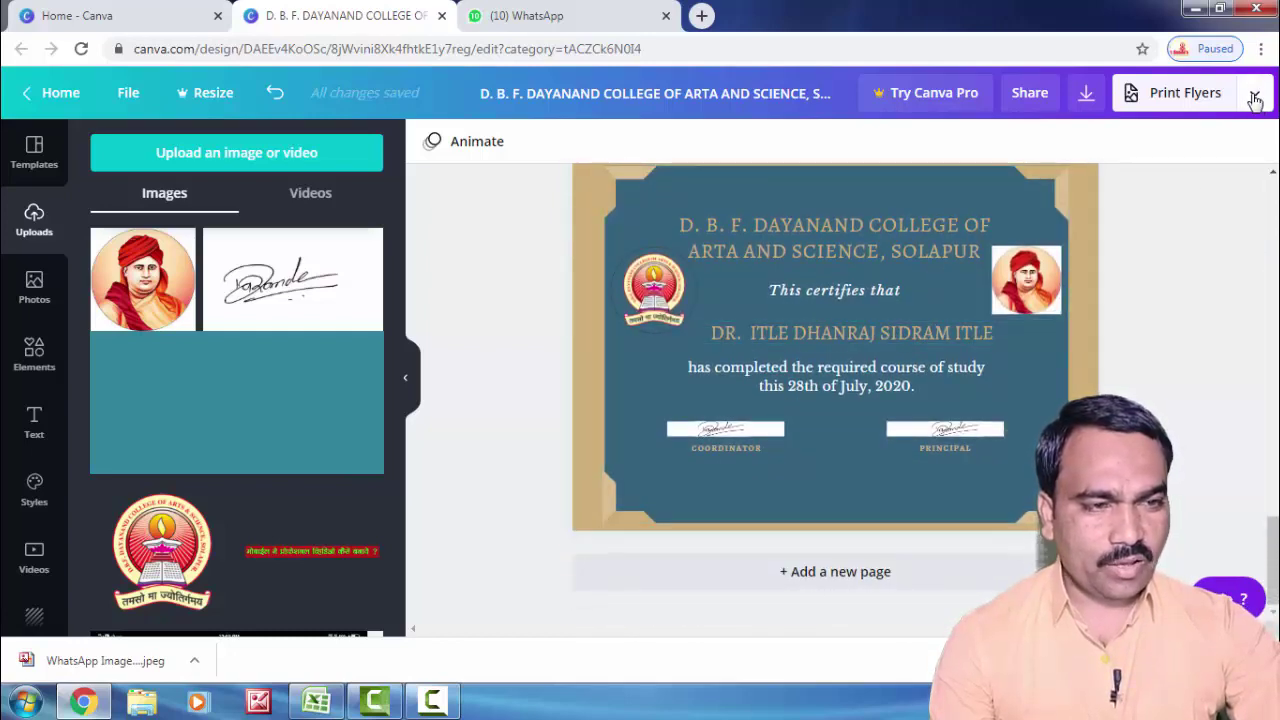
Step: Download all five certificate pages as a PDF Print file
left_click(1254, 97)
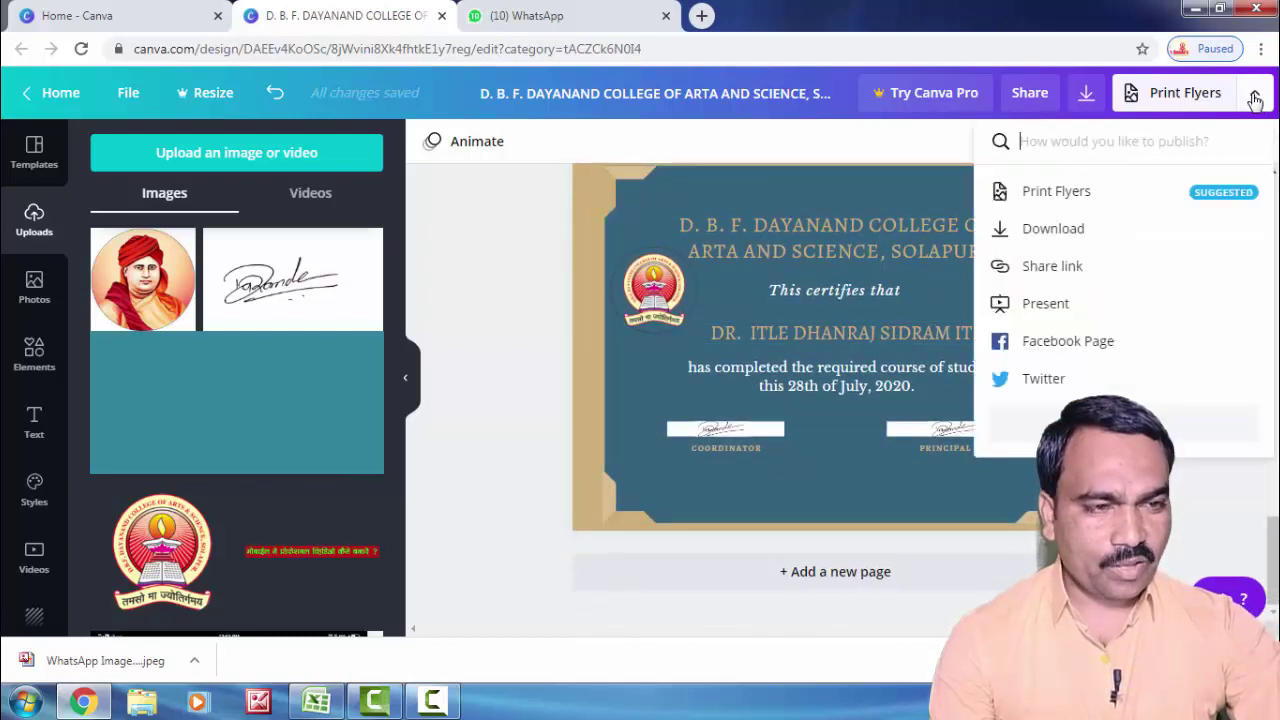
left_click(1055, 230)
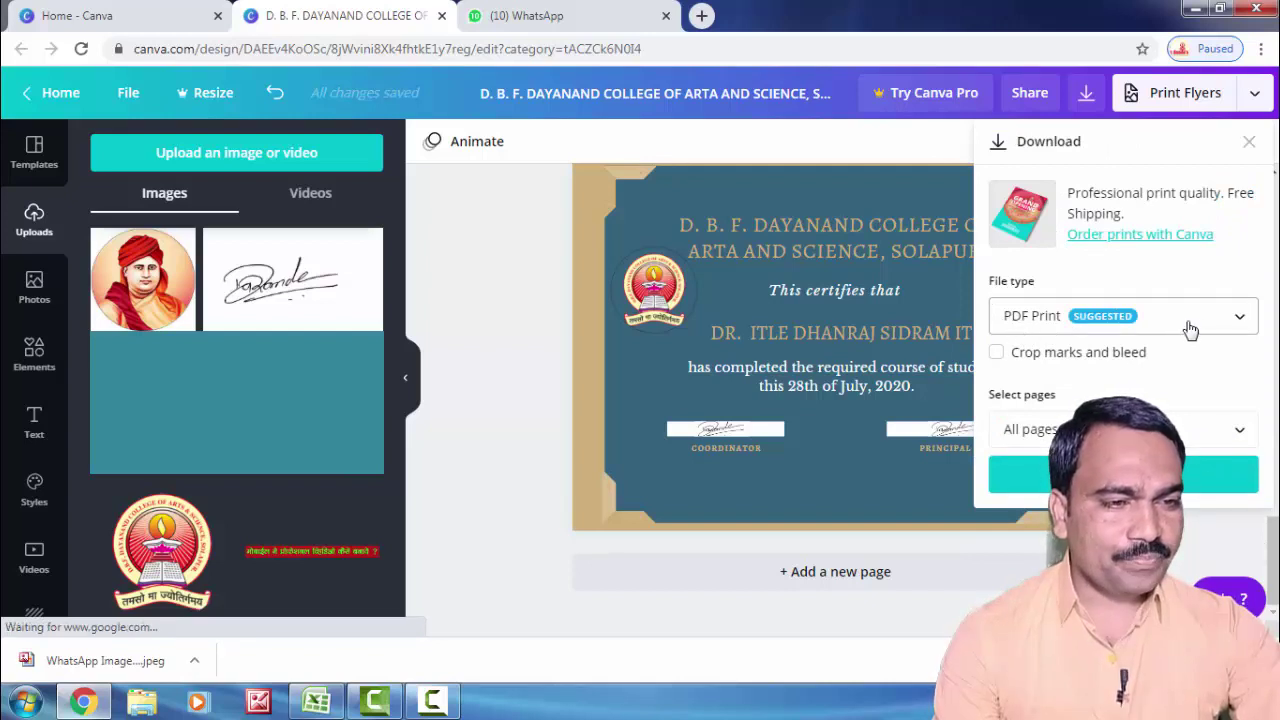
left_click(1240, 320)
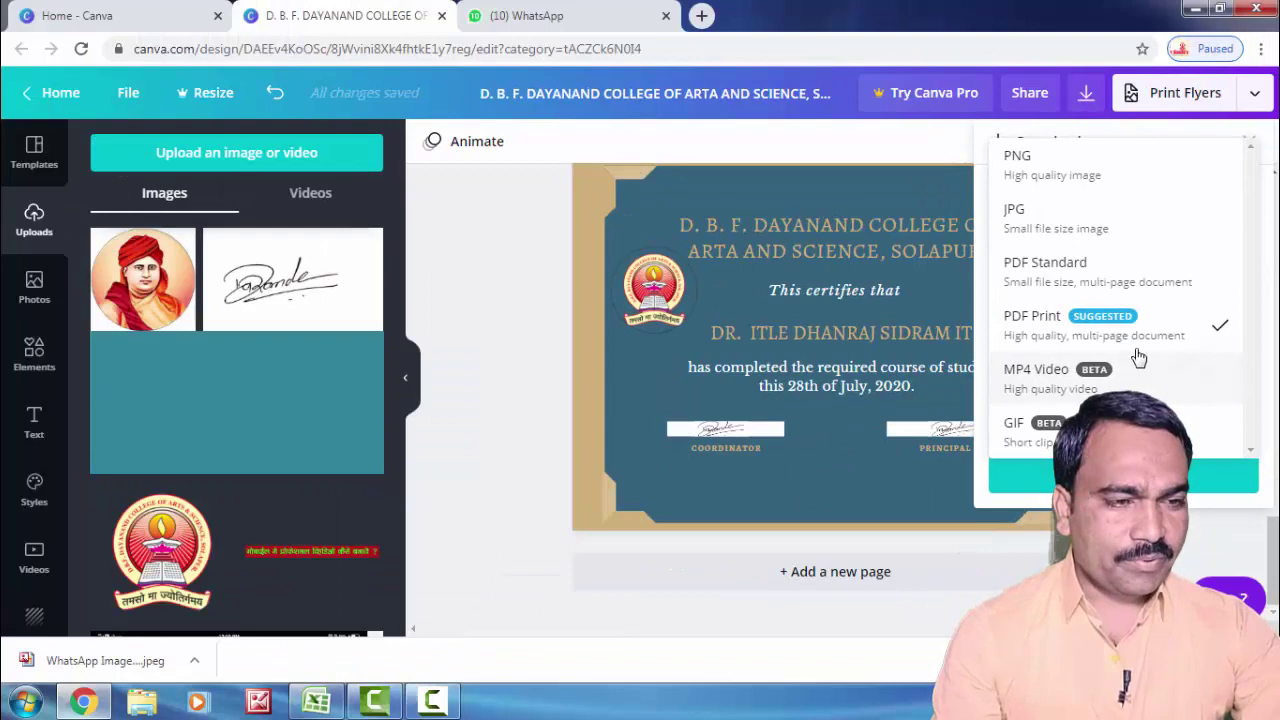
left_click(1097, 345)
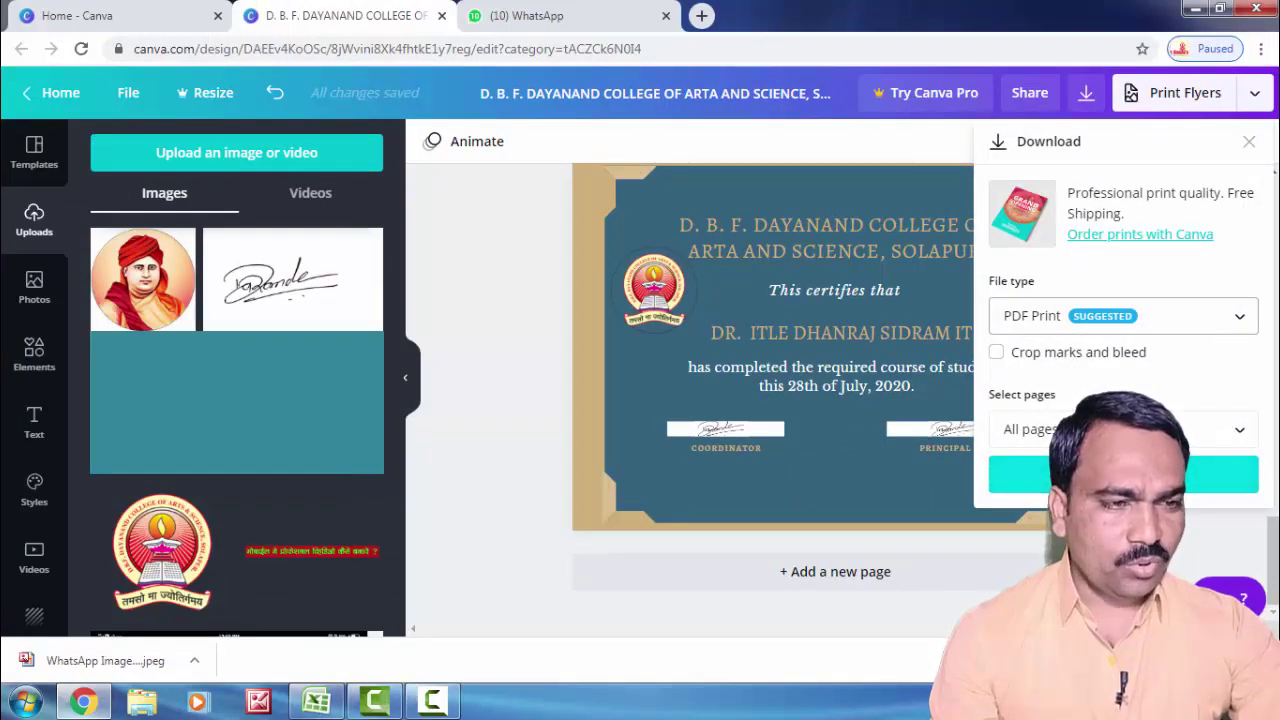
left_click(995, 474)
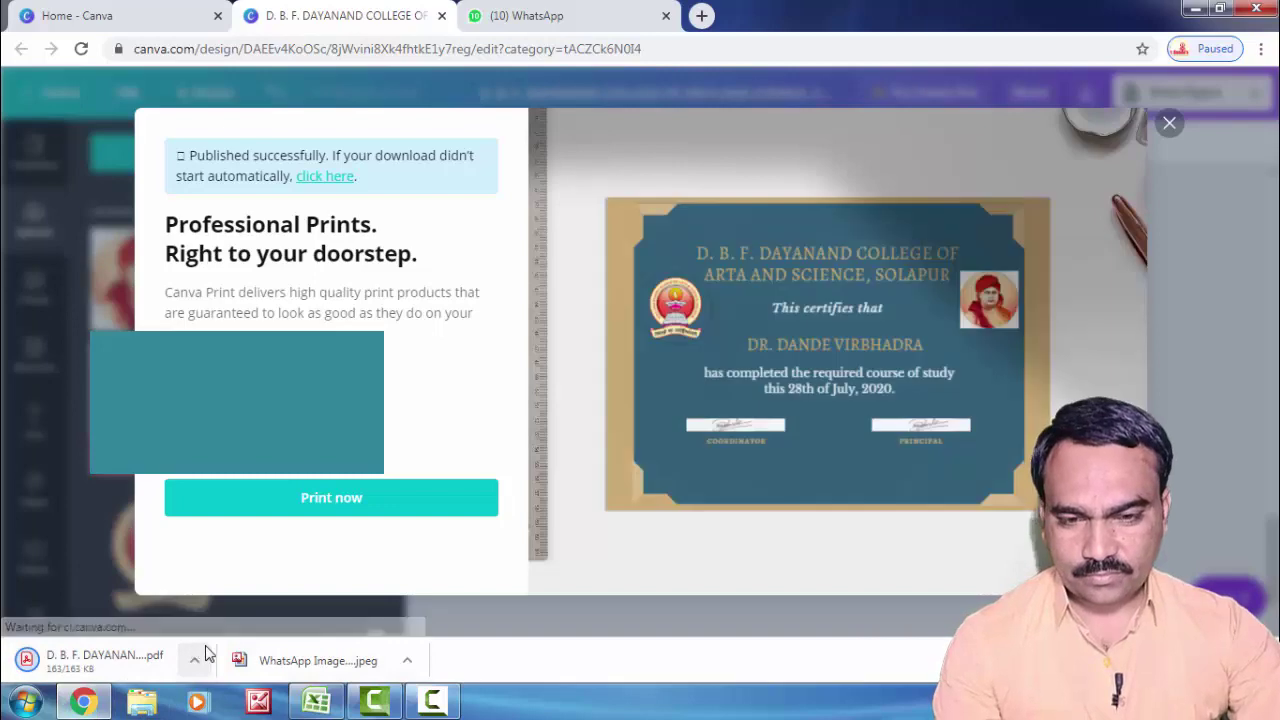
Step: Open the downloaded certificate PDF from the Downloads folder in Acrobat Reader
left_click(1169, 123)
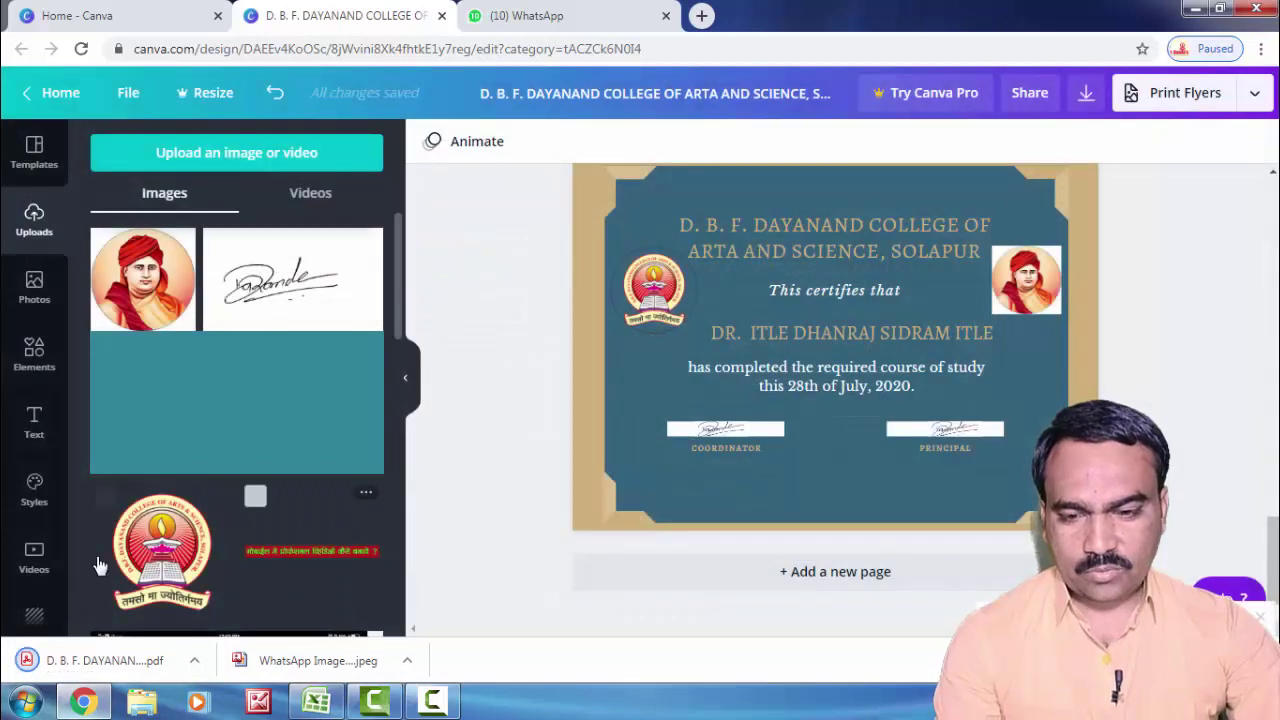
left_click(193, 664)
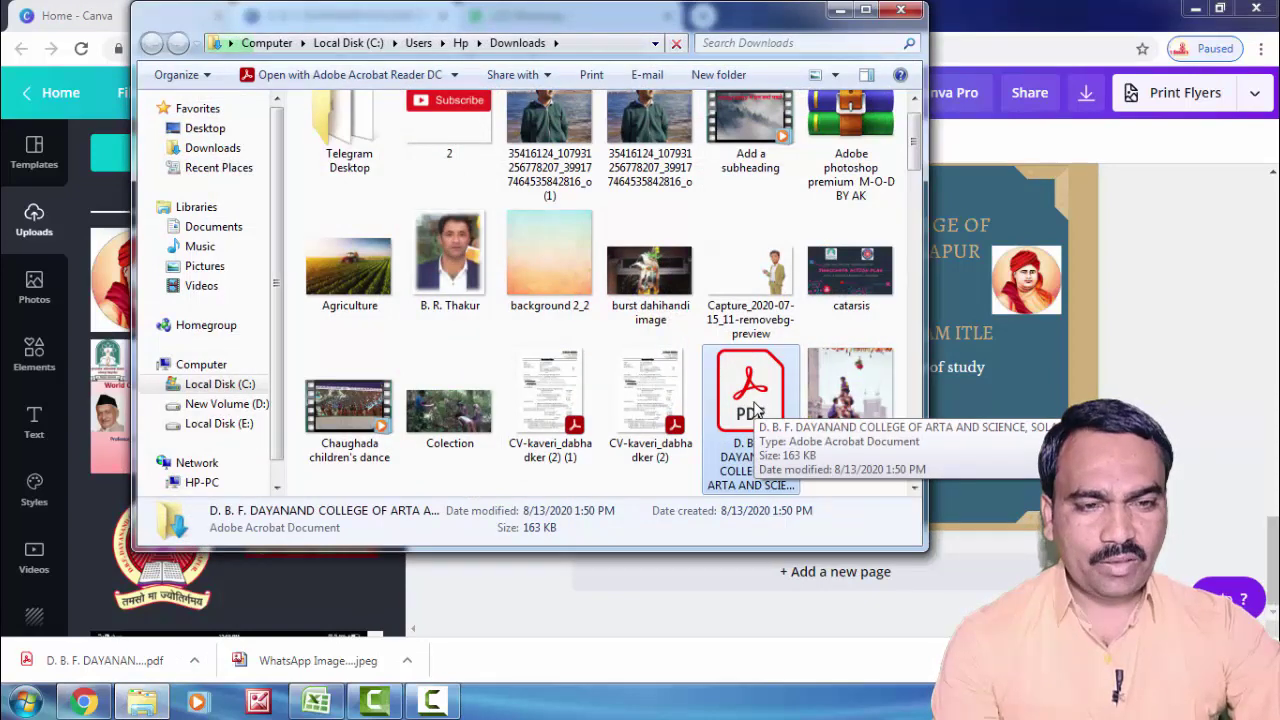
double_click(756, 406)
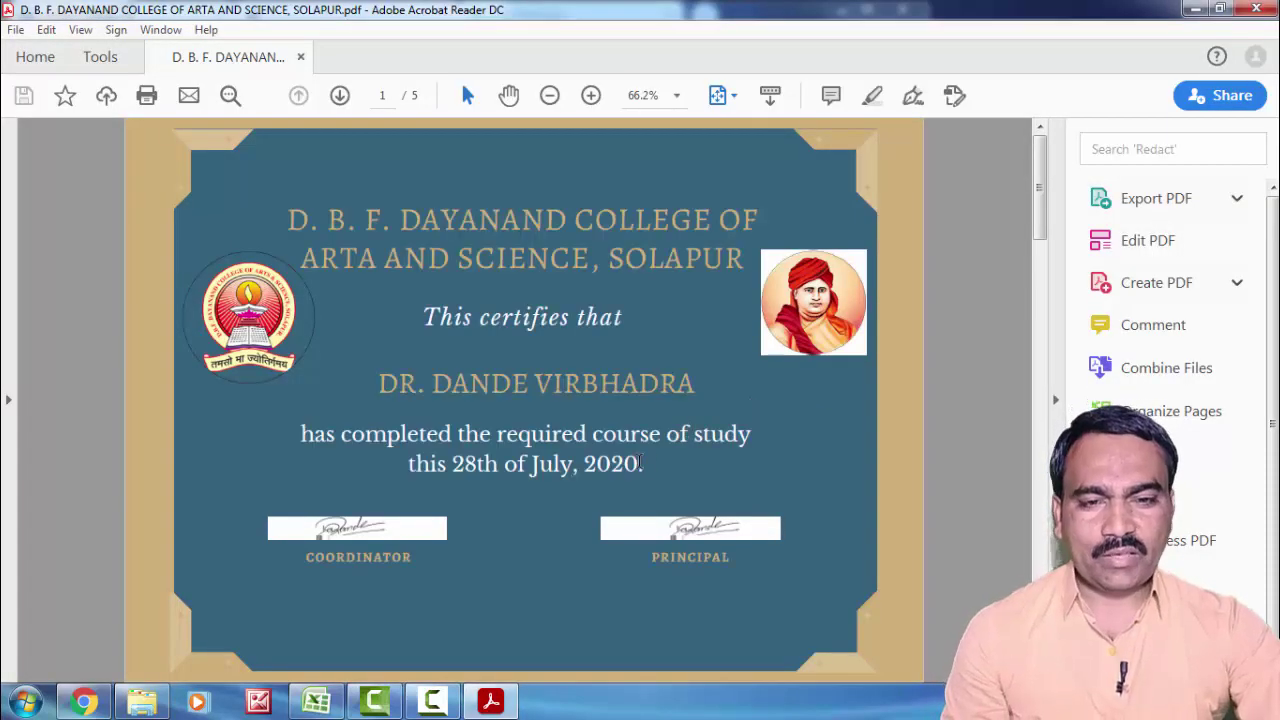
Step: Page through all five certificates to verify each recipient name, then close Acrobat Reader
scroll(572, 384, "down", 2)
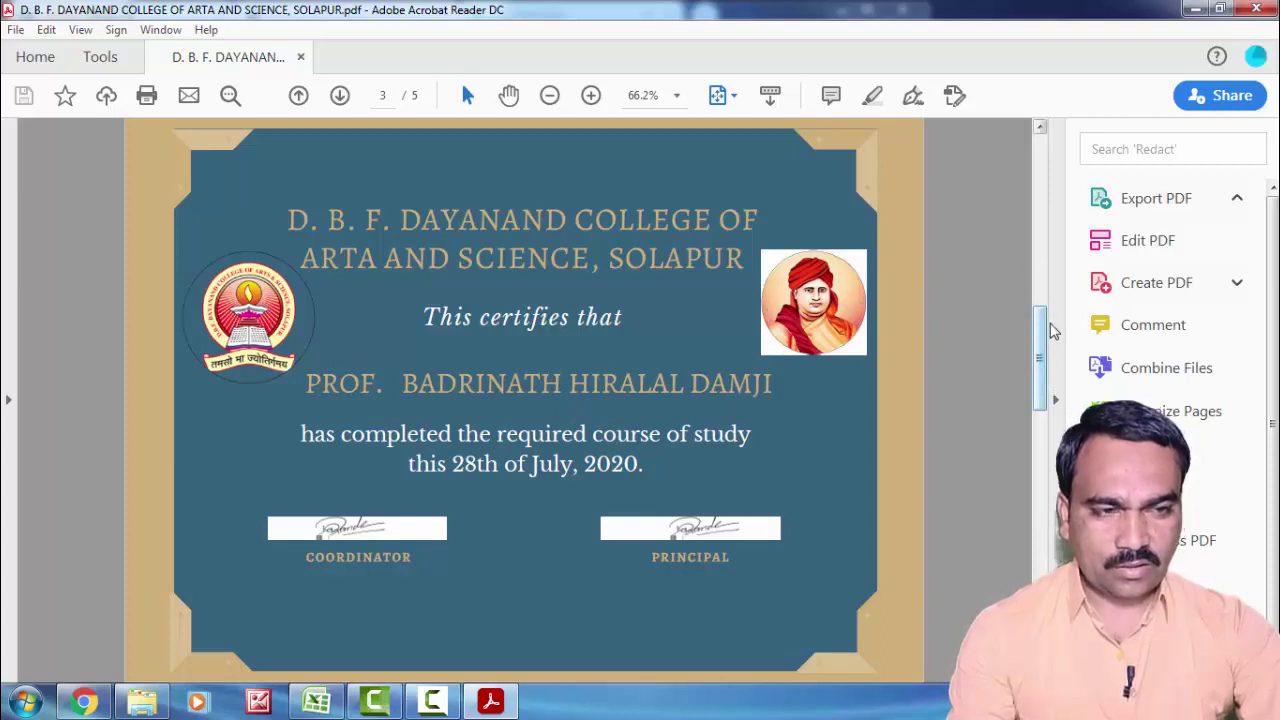
left_click(1035, 302)
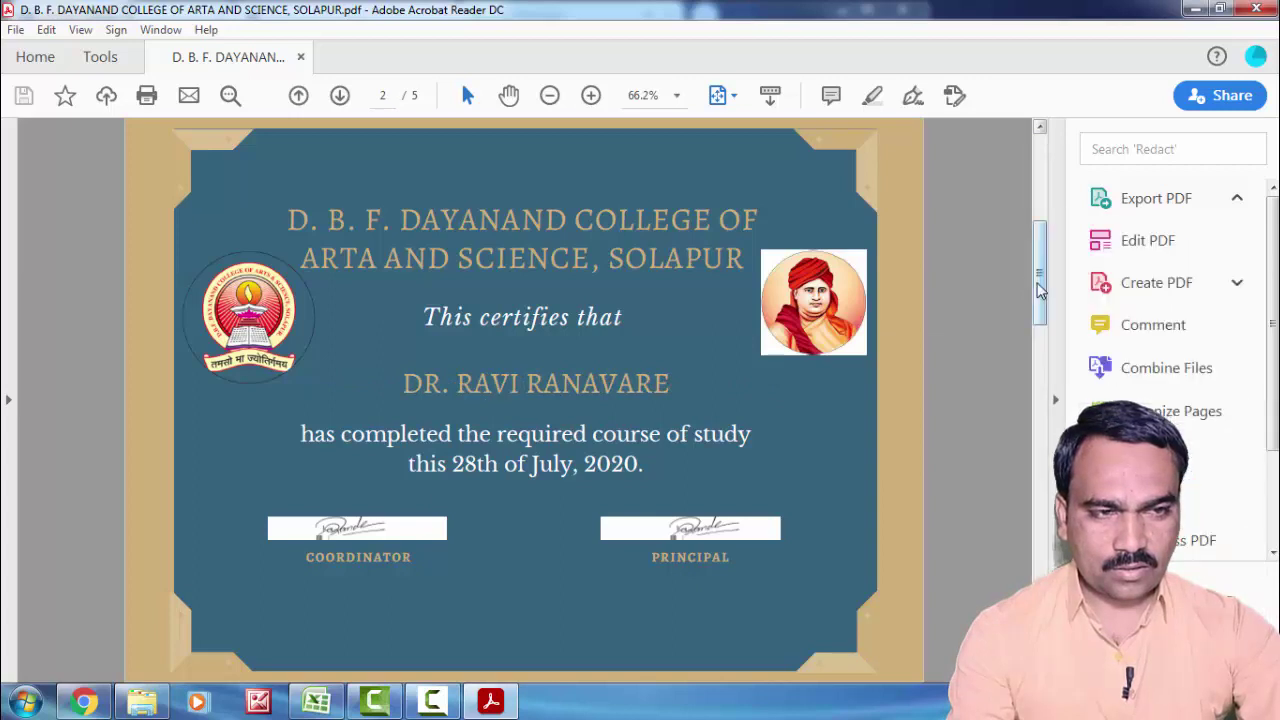
left_click(1035, 135)
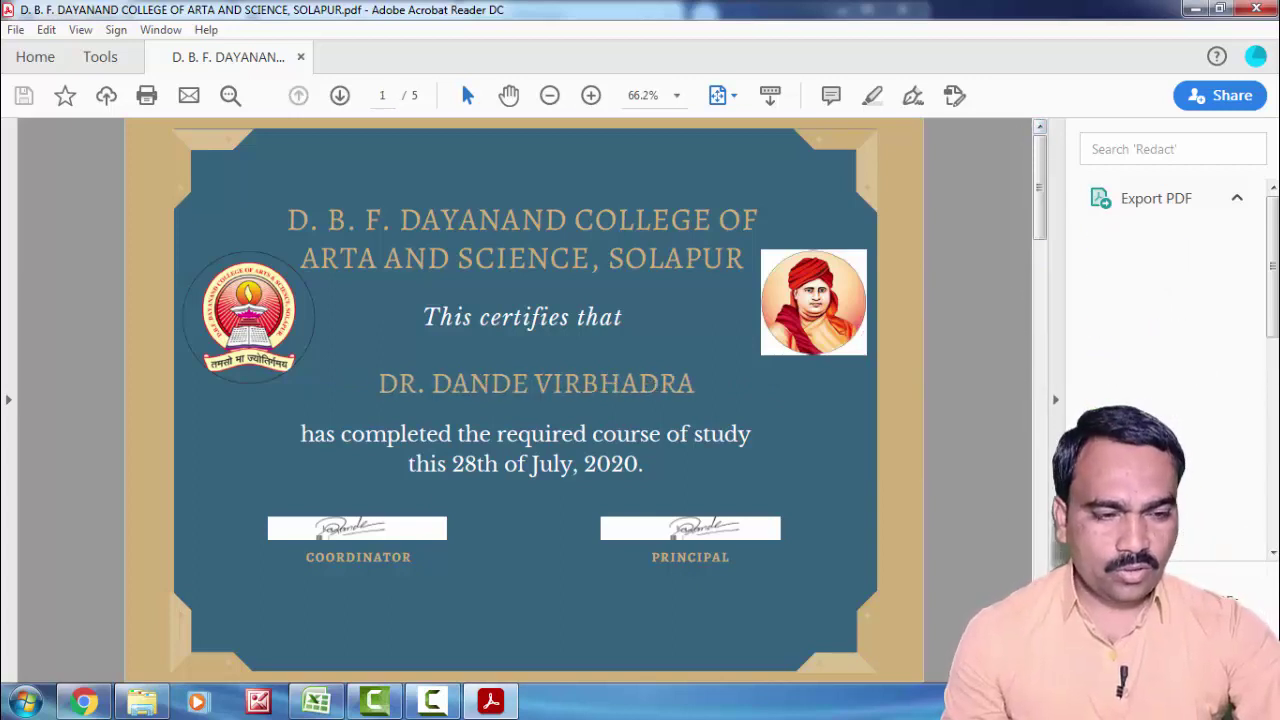
scroll(525, 400, "down", 1)
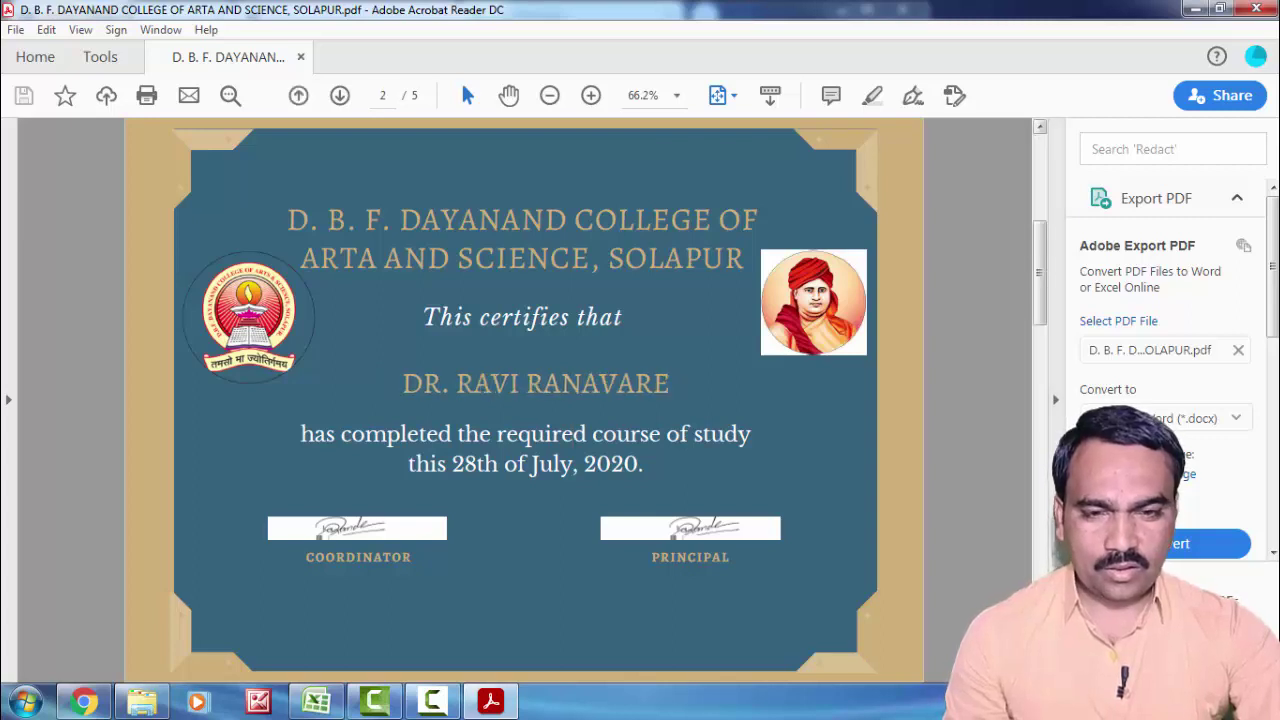
scroll(525, 400, "down", 2)
scroll(525, 400, "down", 1)
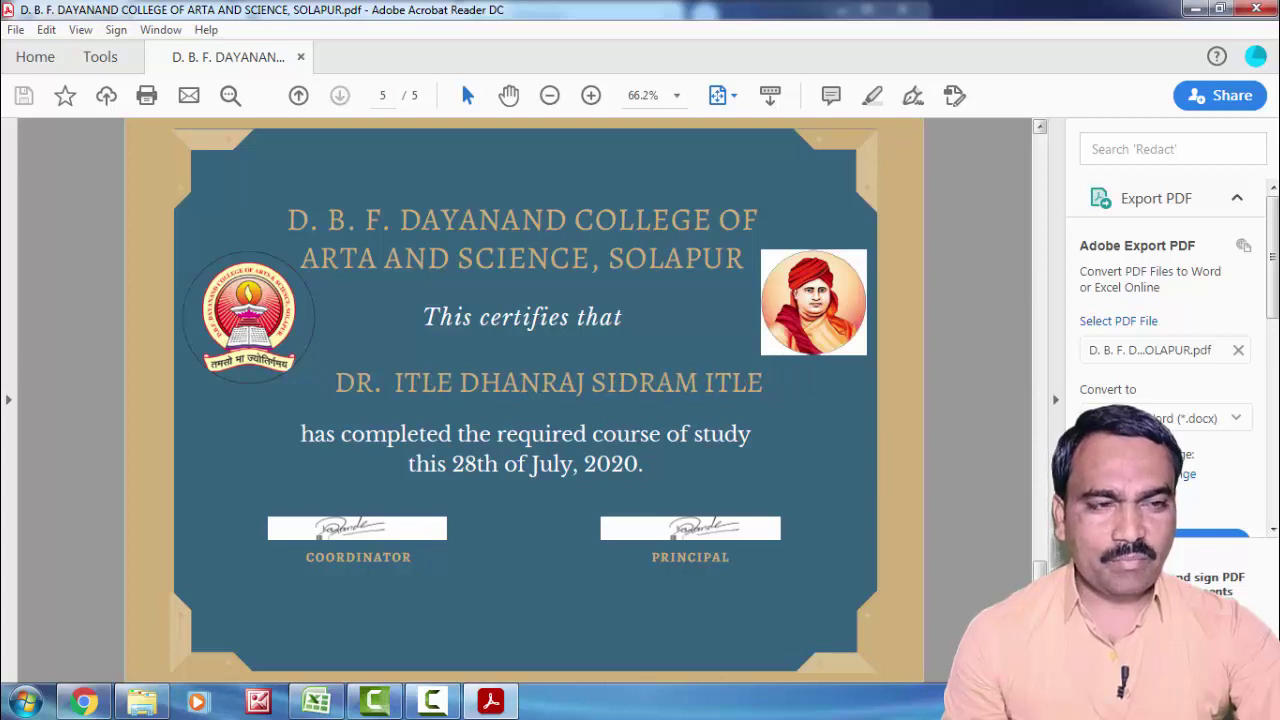
left_click(1040, 127)
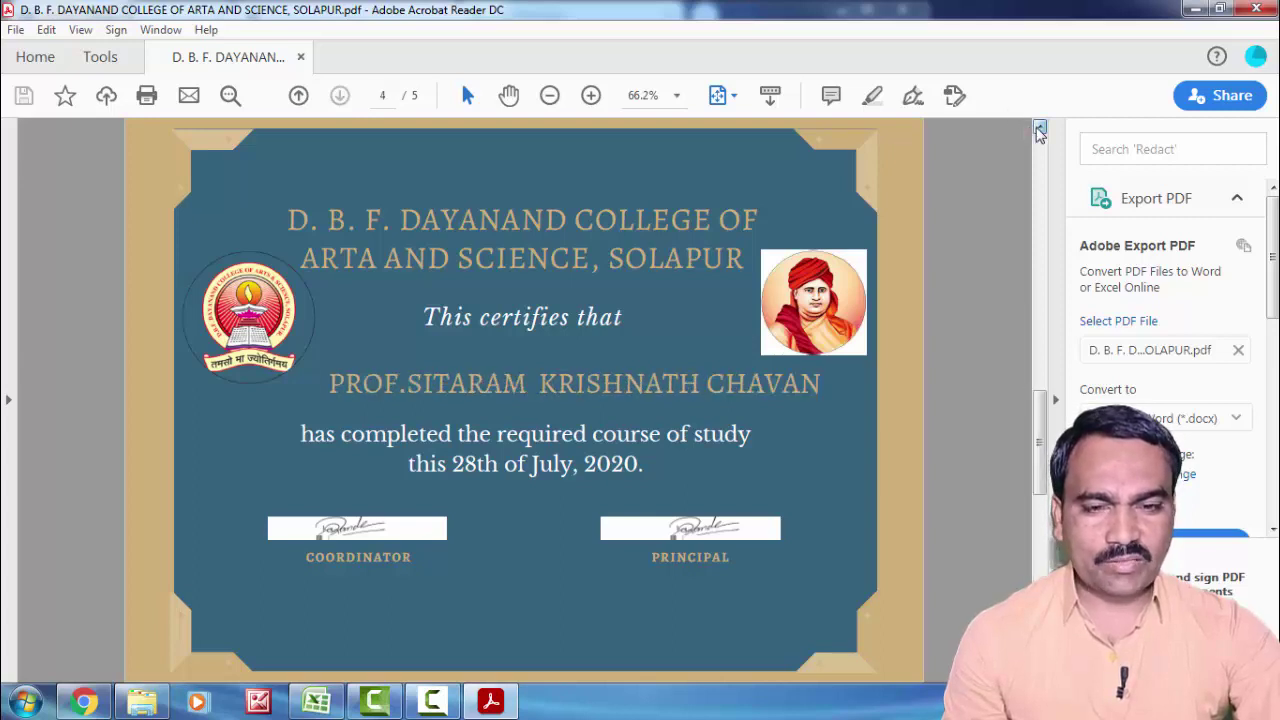
left_click(1040, 127)
left_click(1040, 127)
left_click(1040, 127)
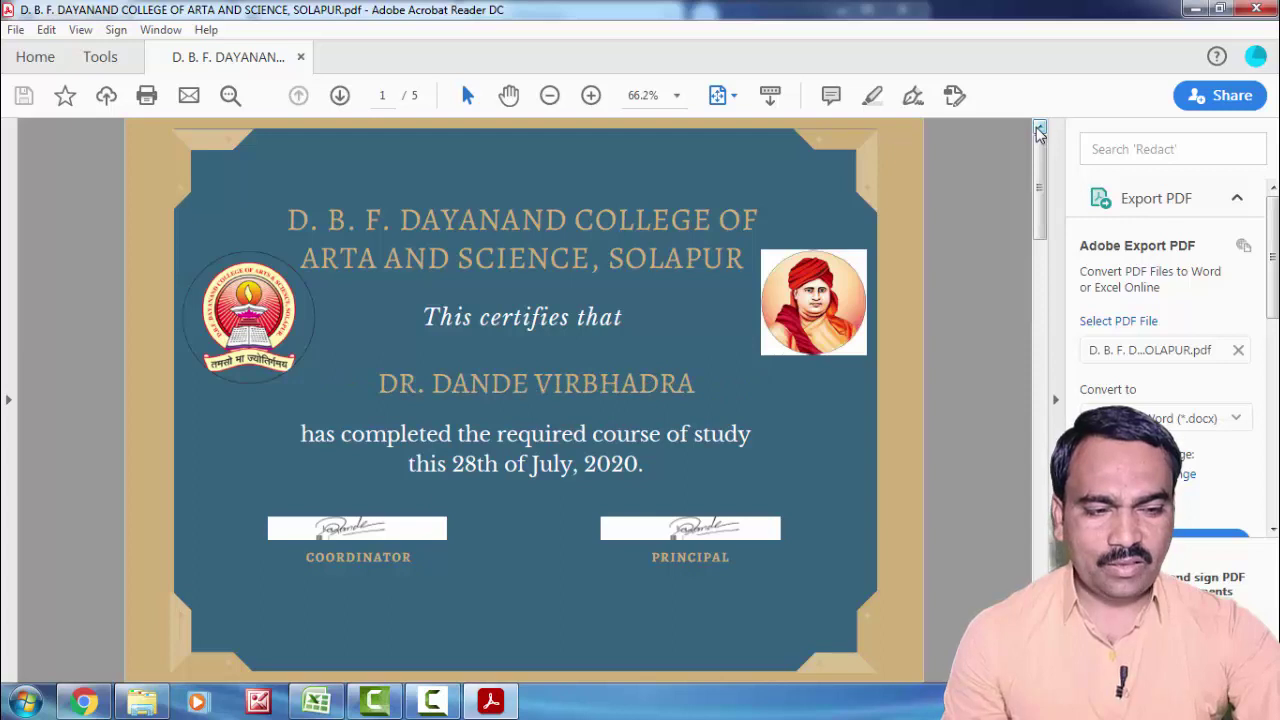
scroll(525, 400, "down", 3)
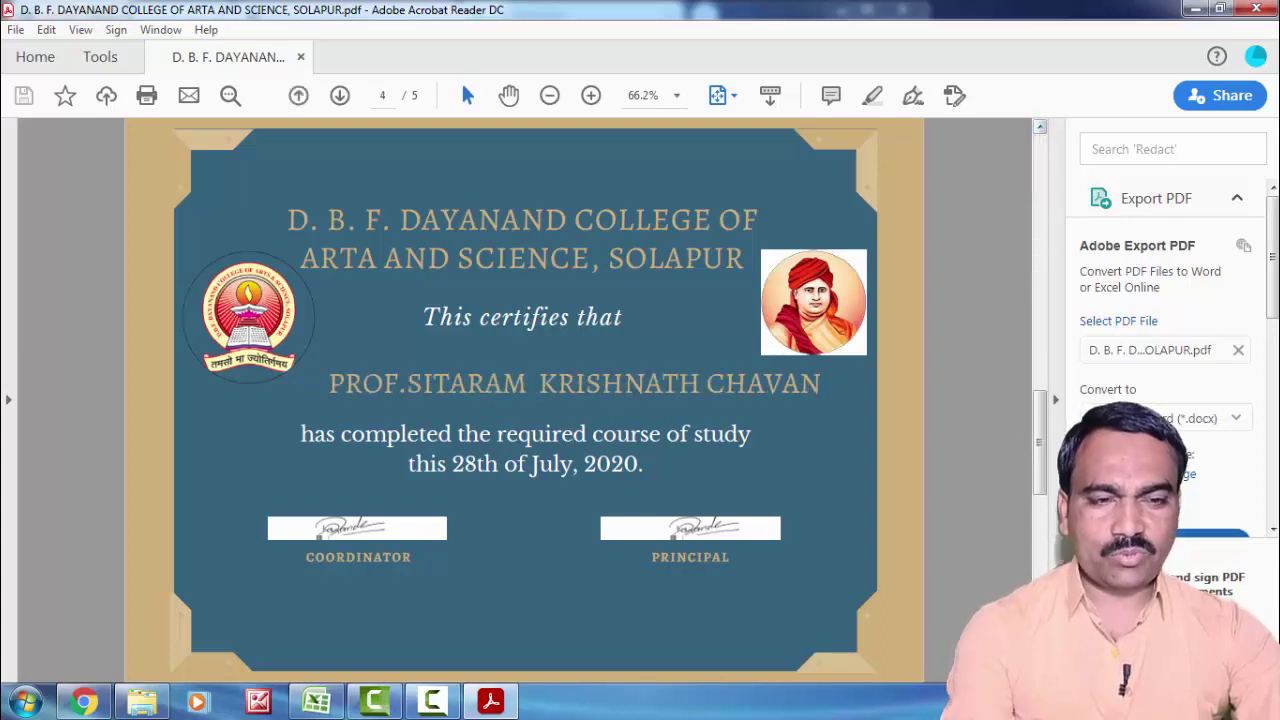
scroll(525, 400, "down", 1)
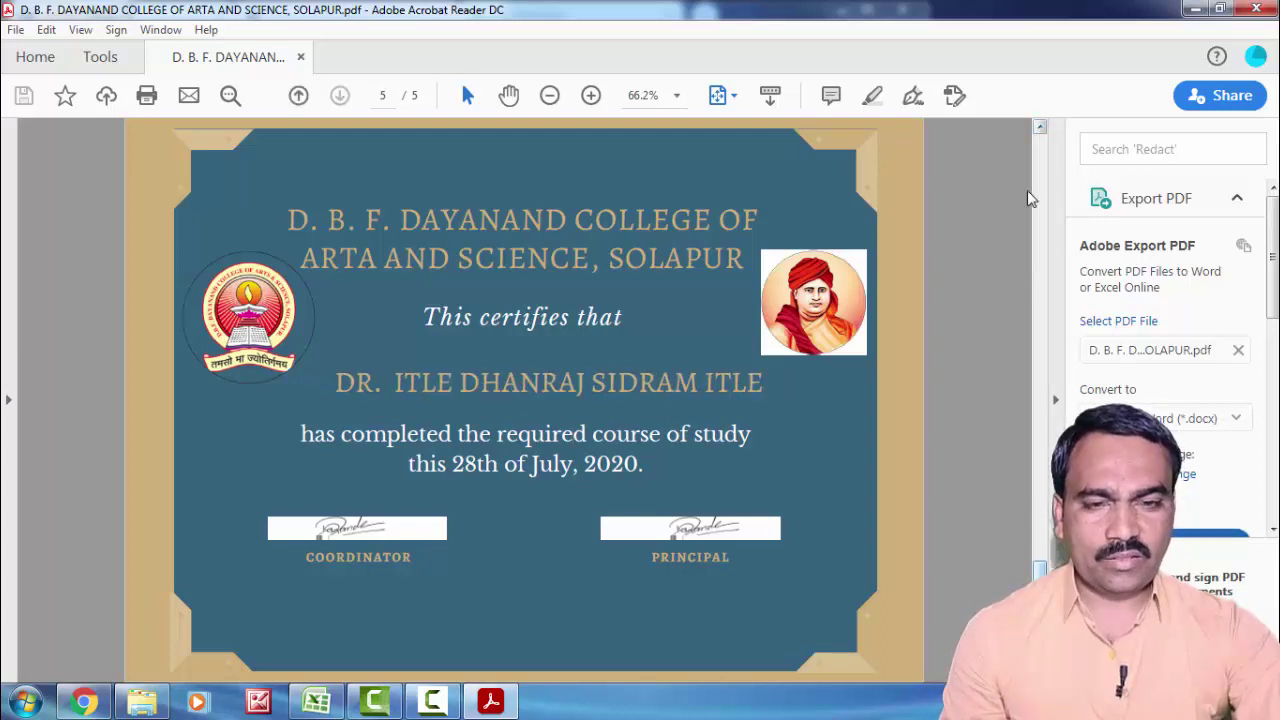
left_click(1040, 127)
left_click(1040, 127)
left_click(1040, 127)
left_click(1040, 127)
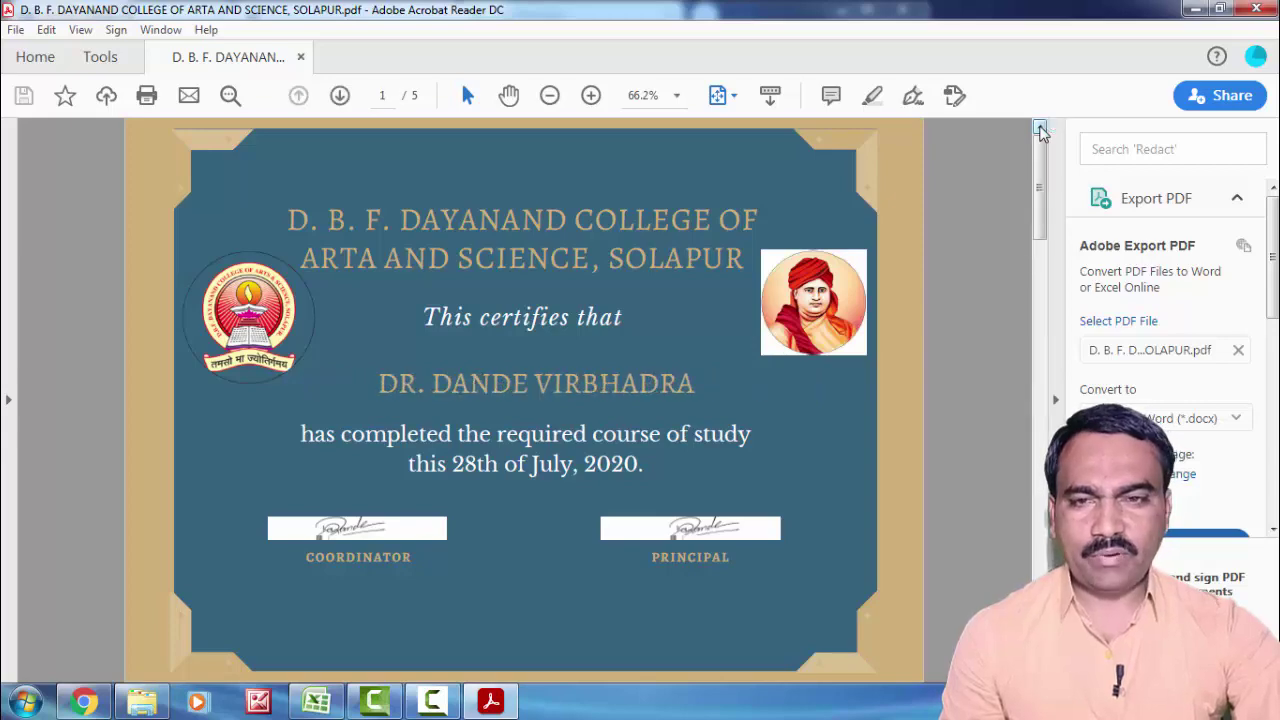
left_click(1256, 10)
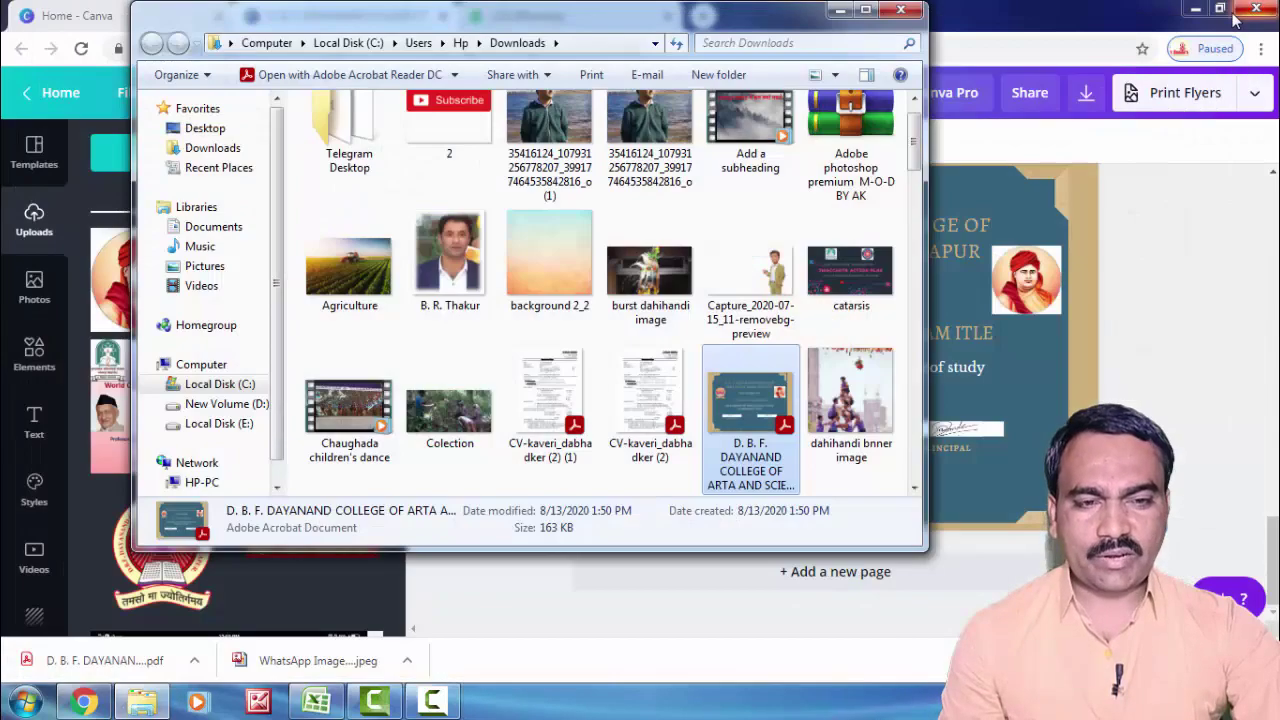